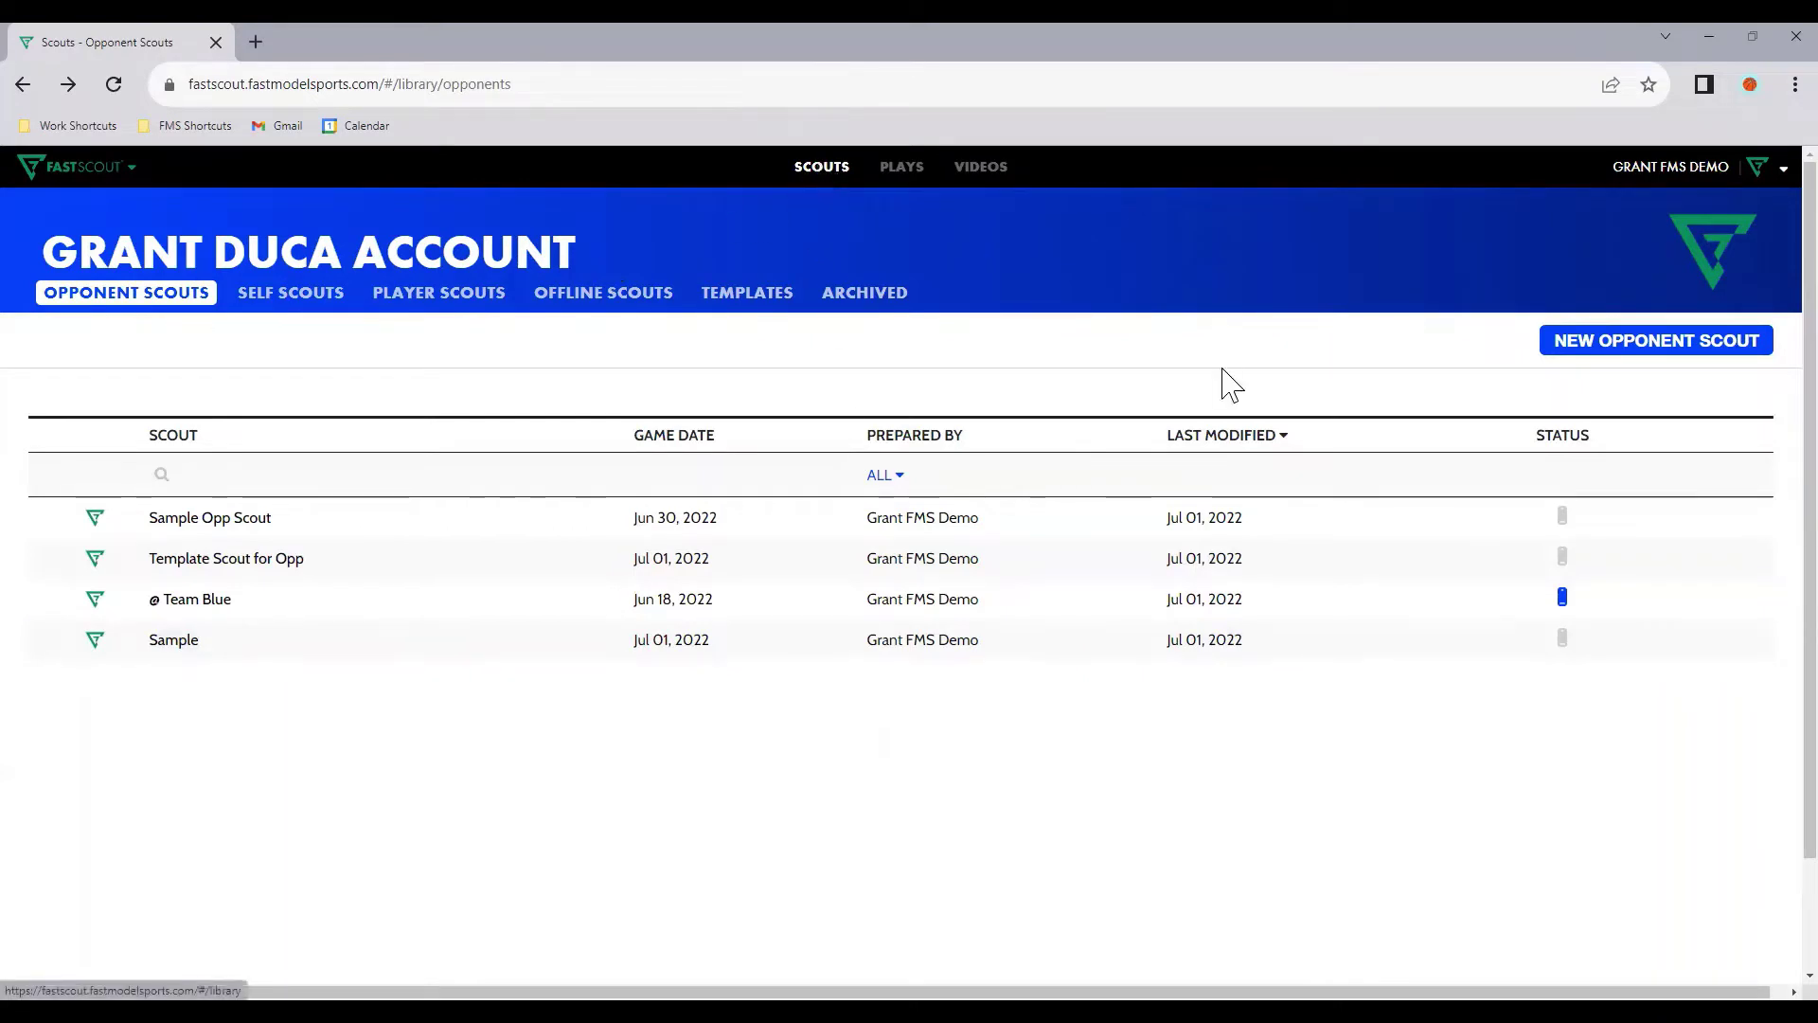
Step: Start a new opponent scout and name it 'Example of Opp Scout for Template'
click(1607, 349)
click(644, 317)
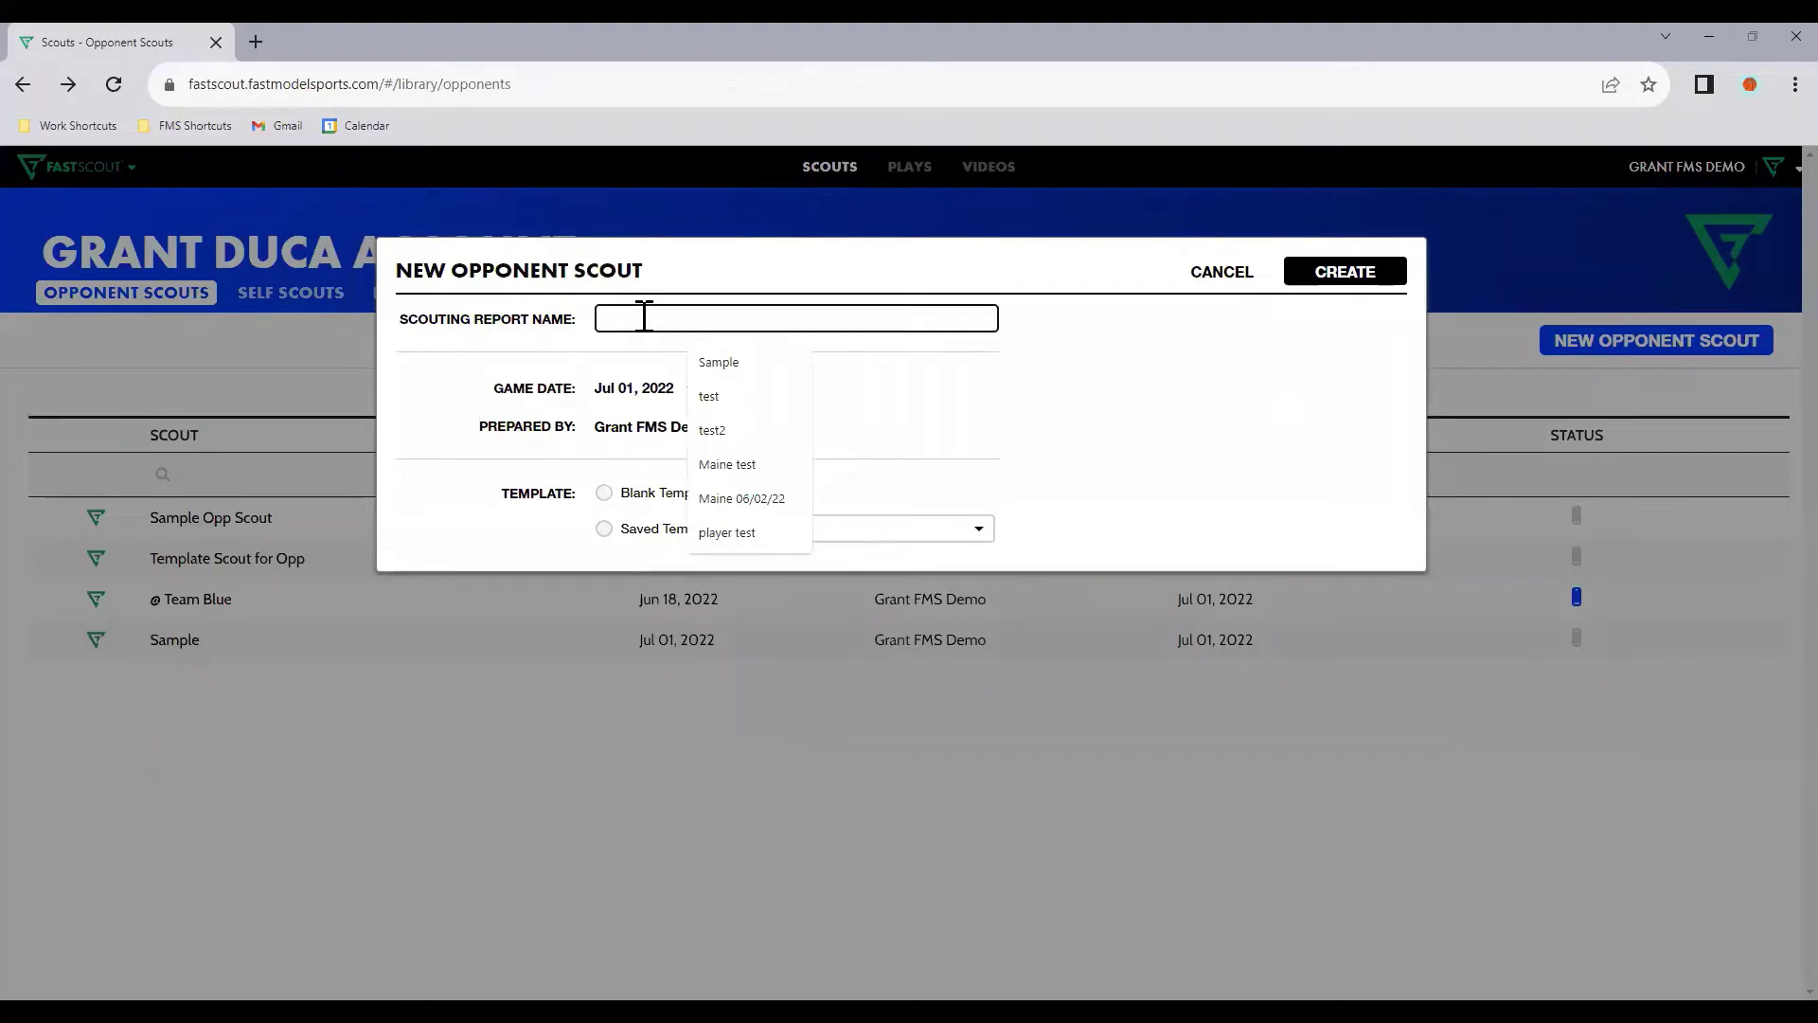
text(Example of Opp Scout for Template)
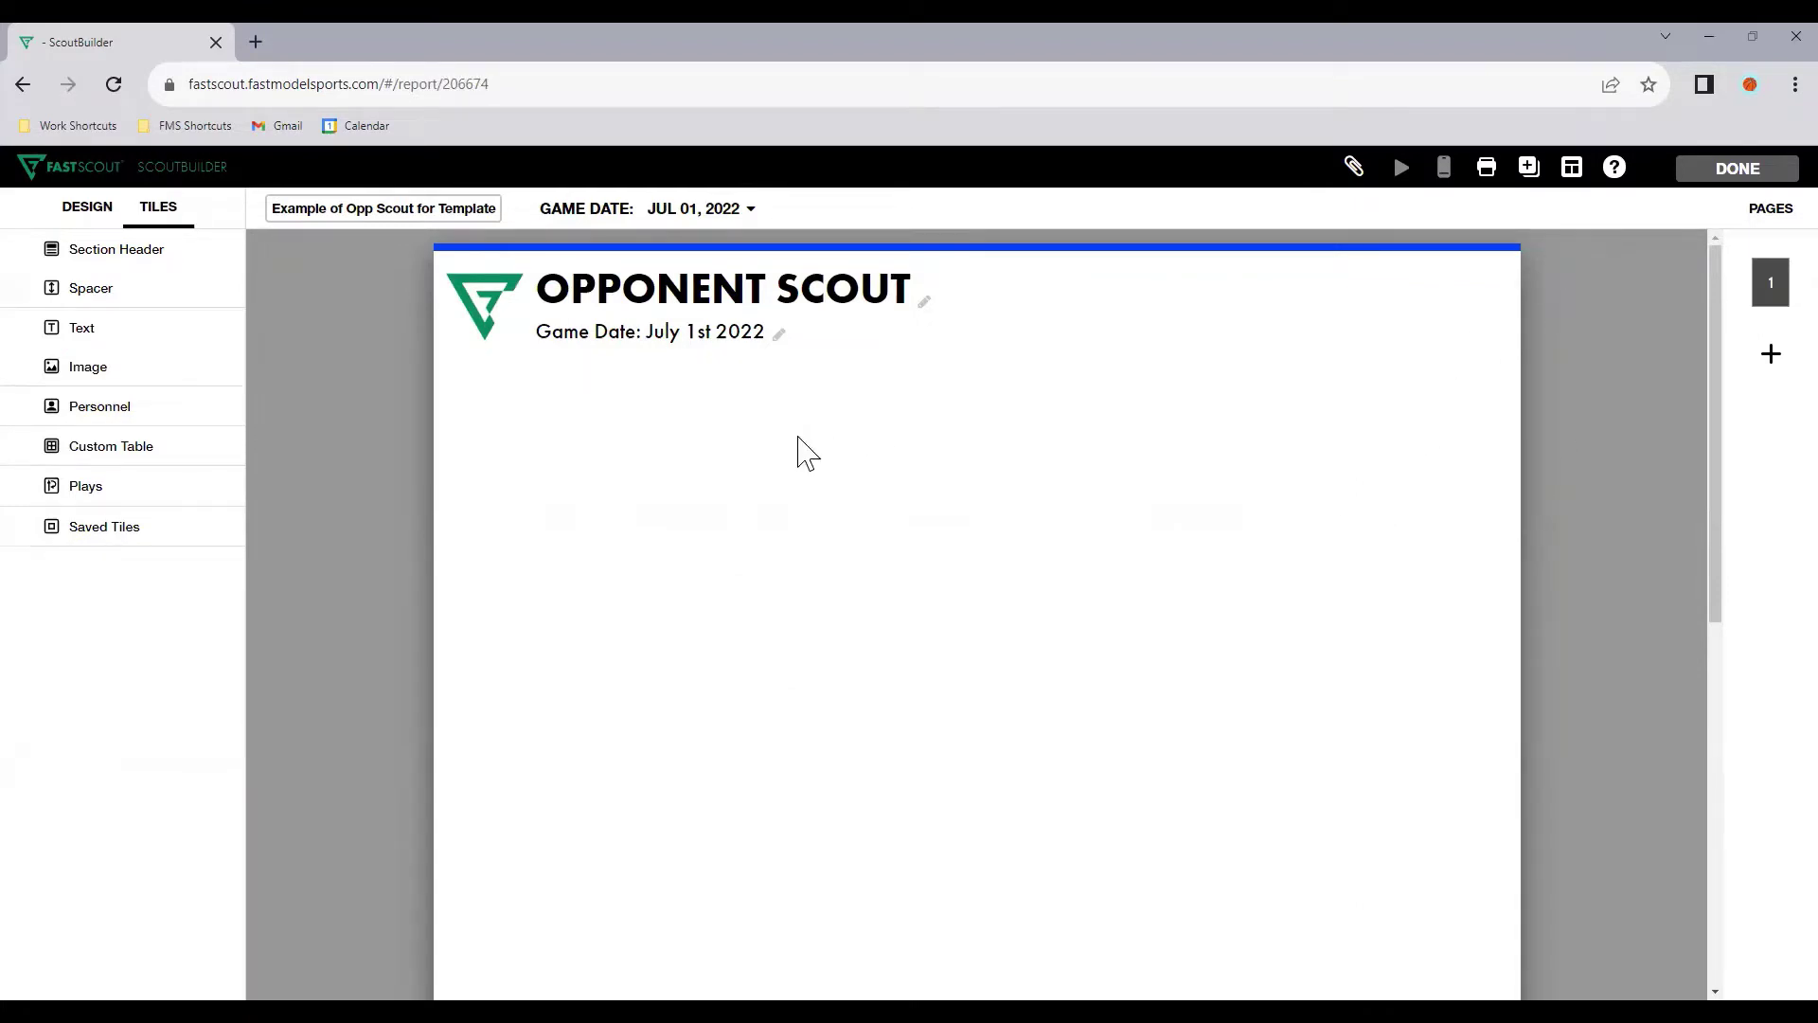
Step: Add a section header tile with its colours set
click(130, 251)
click(313, 330)
click(1096, 332)
click(1717, 935)
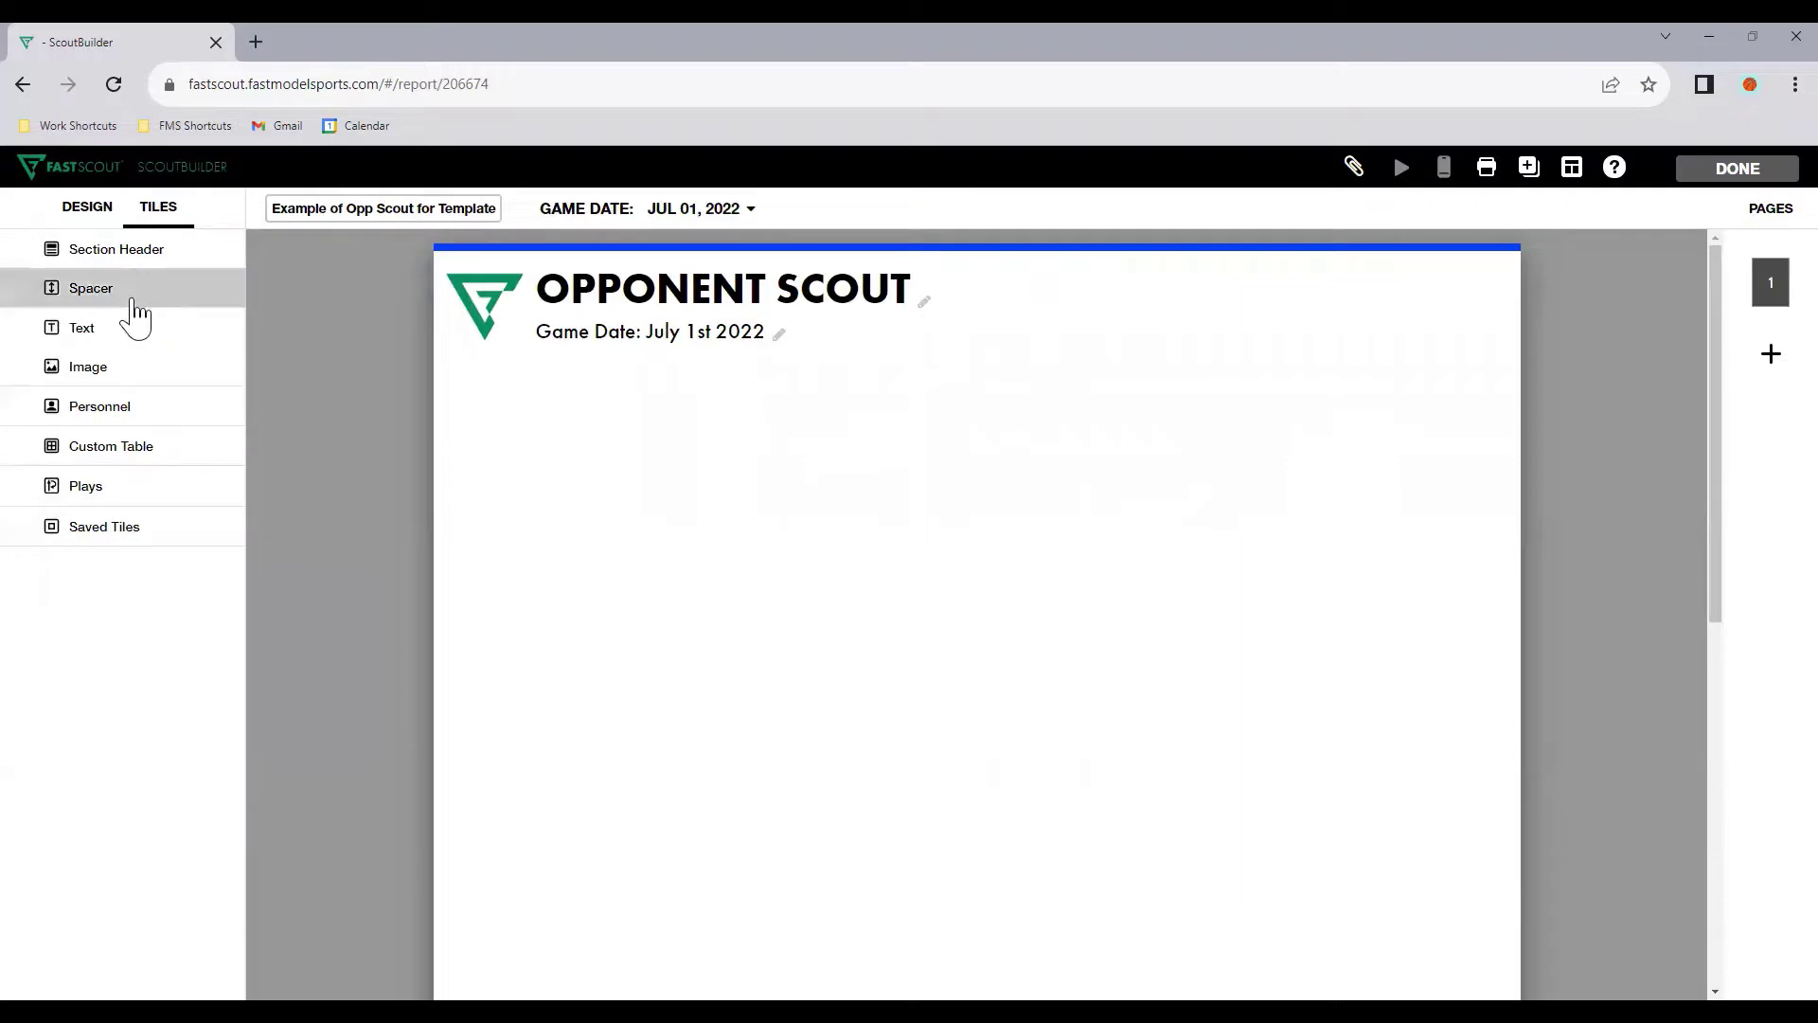
Step: Add a pair of image tiles, then delete both of them
click(142, 381)
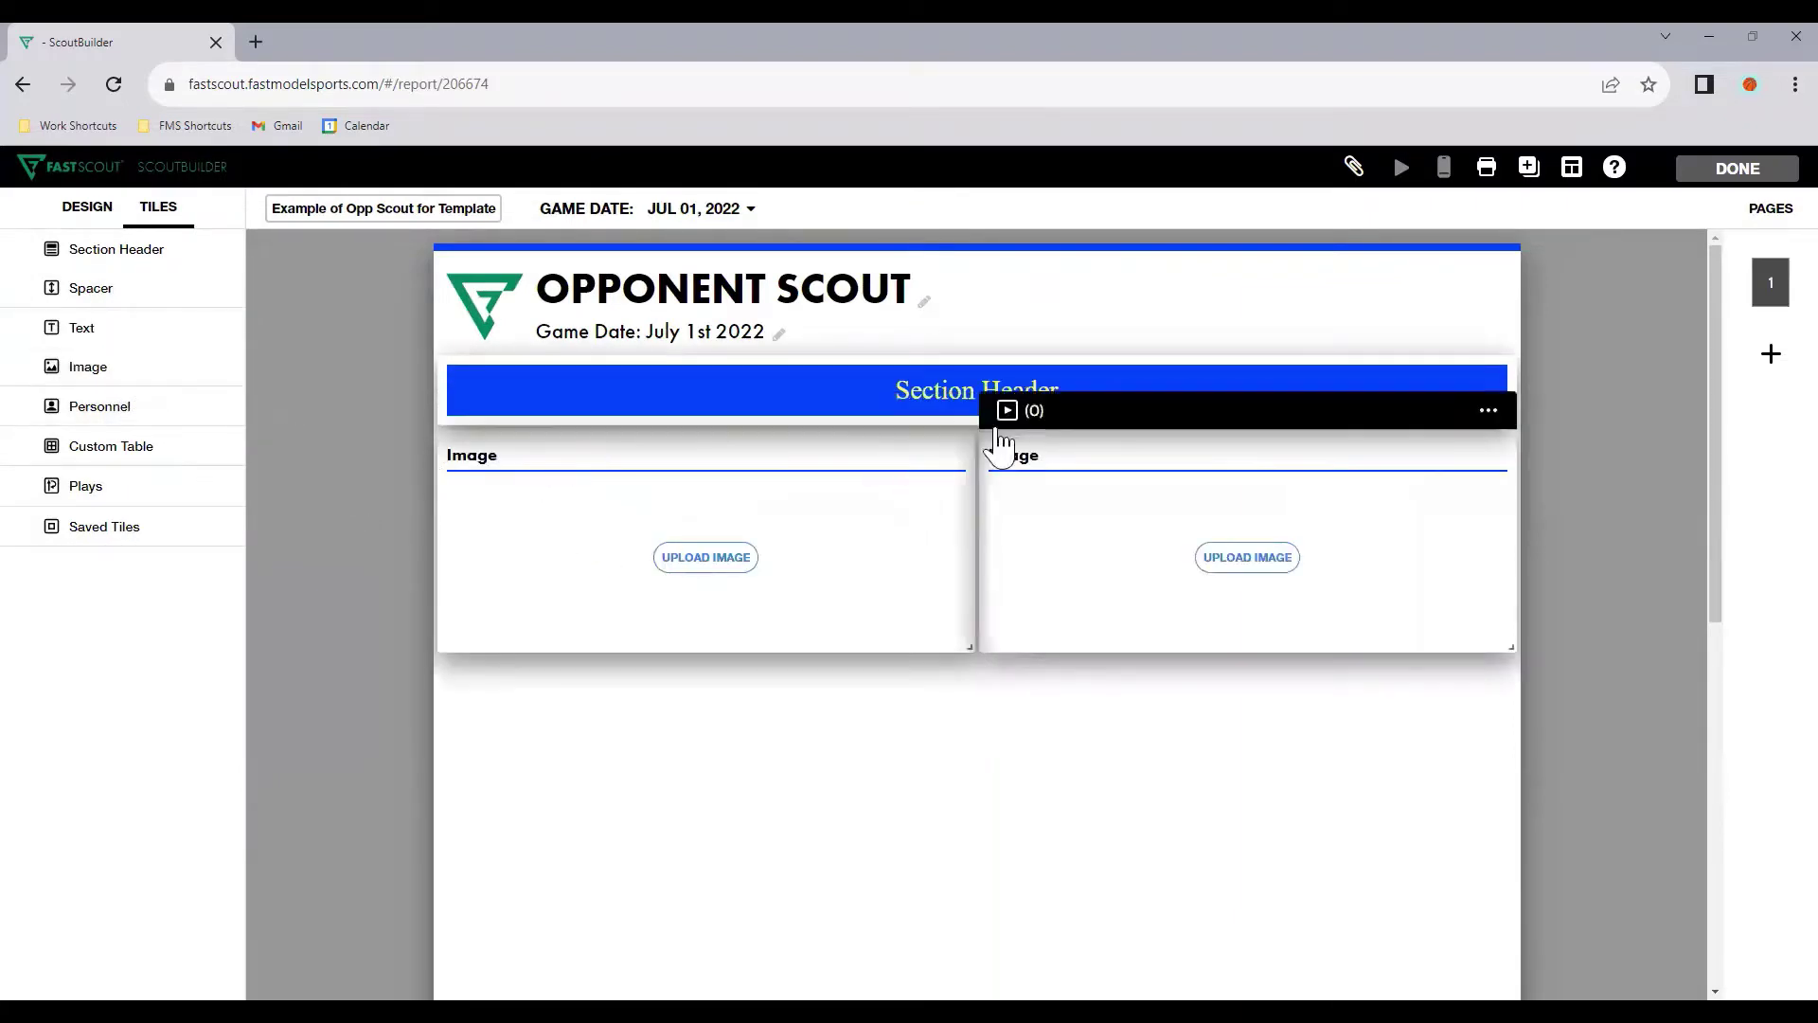
click(947, 410)
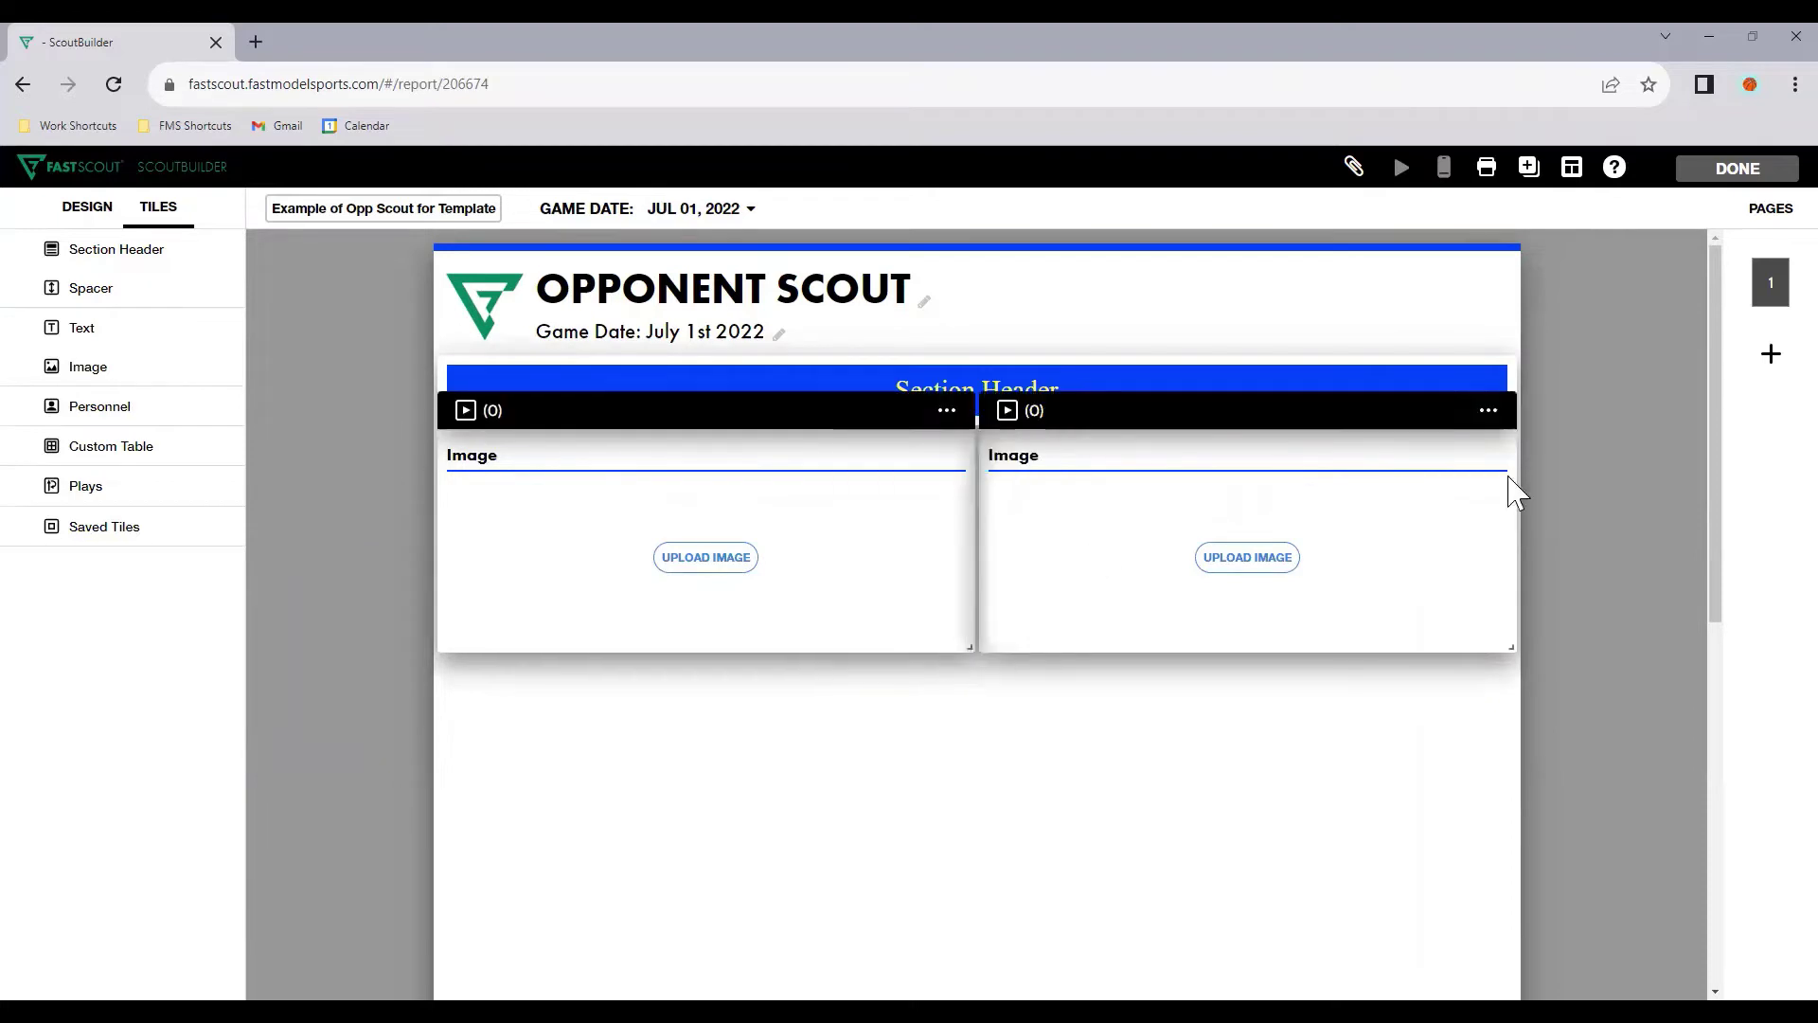
click(1489, 410)
click(1465, 655)
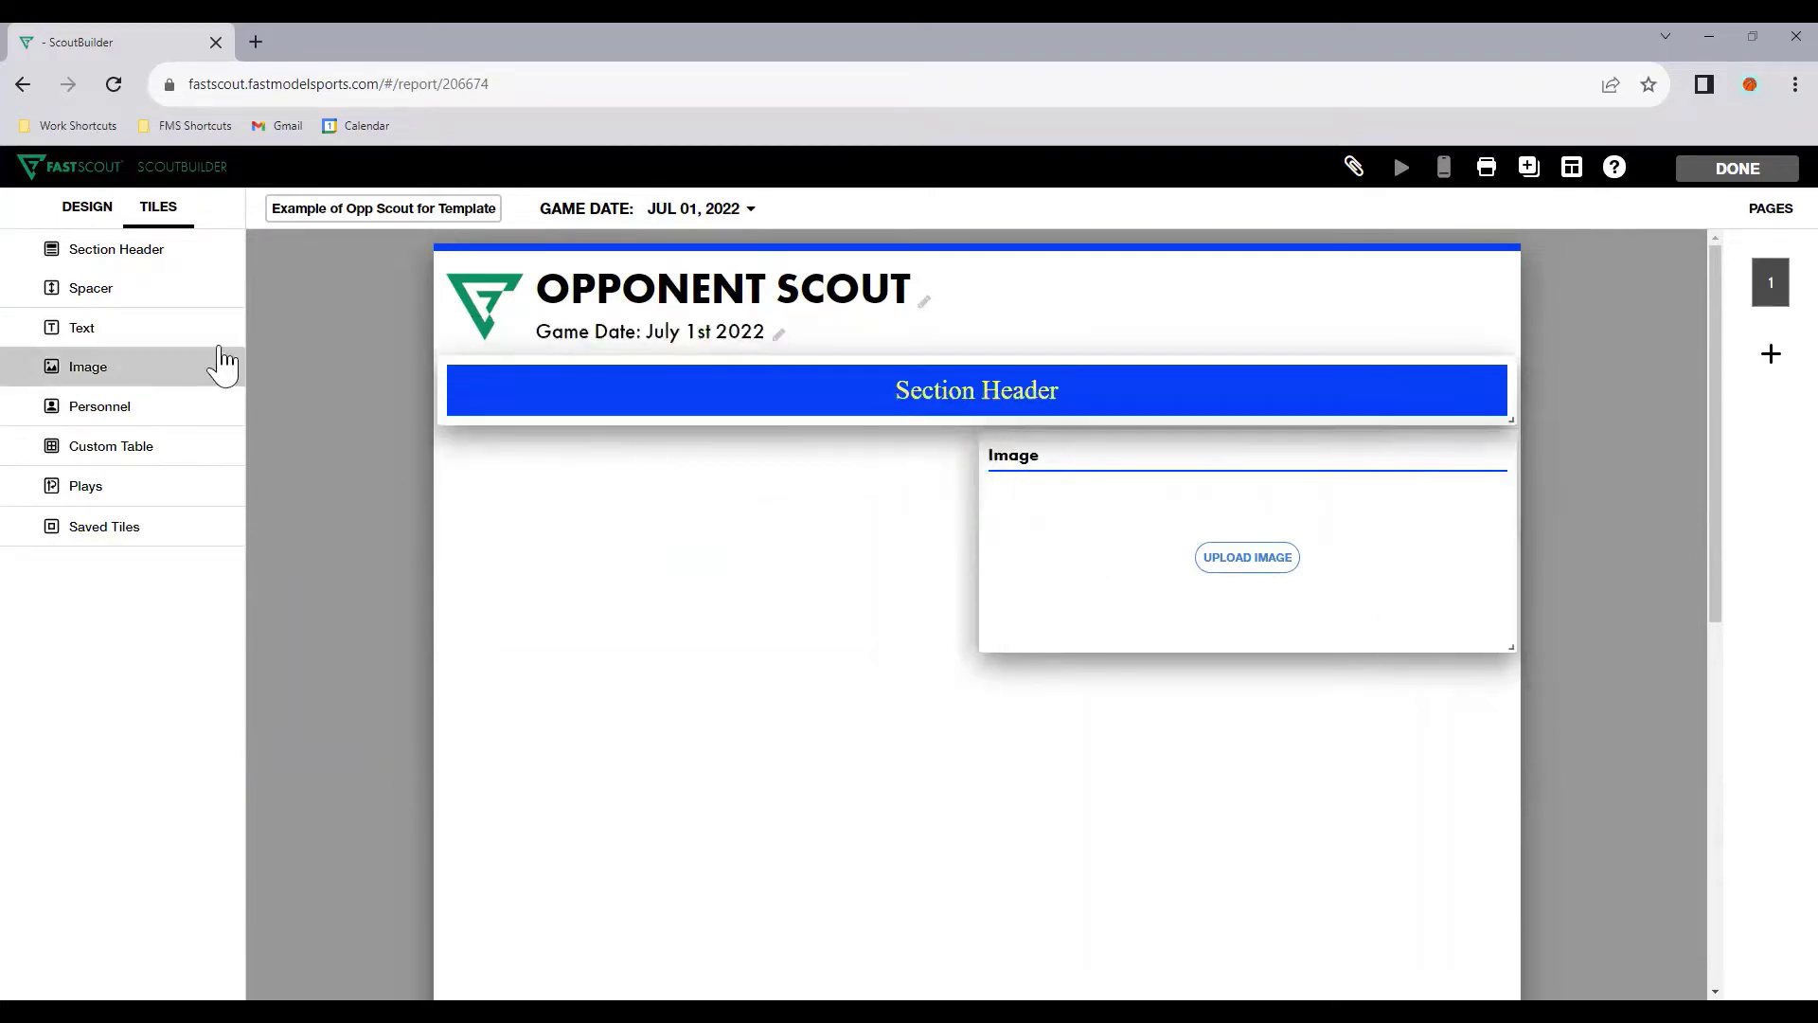
Step: Add two text blocks and a spacer stretched full width beneath them
click(142, 332)
click(114, 328)
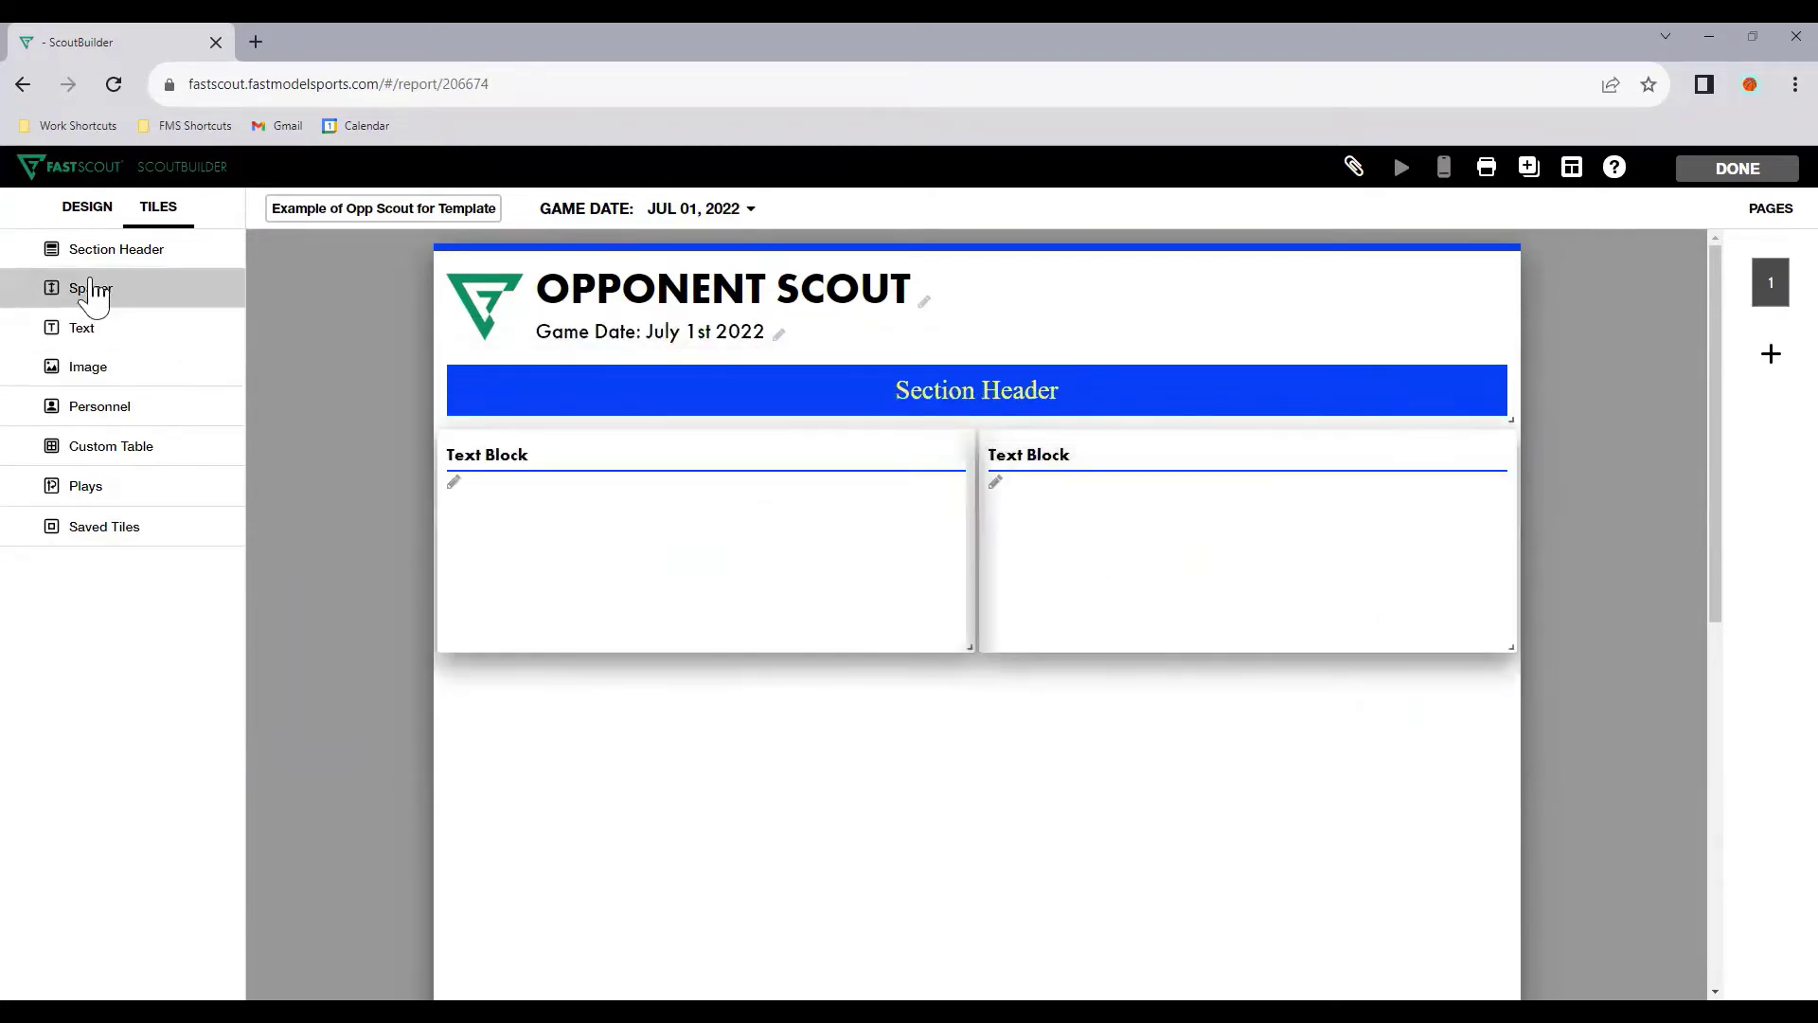
click(170, 293)
drag(1096, 641, 561, 678)
mouse_move(985, 890)
mouse_down()
mouse_move(1436, 757)
mouse_move(1538, 708)
mouse_up()
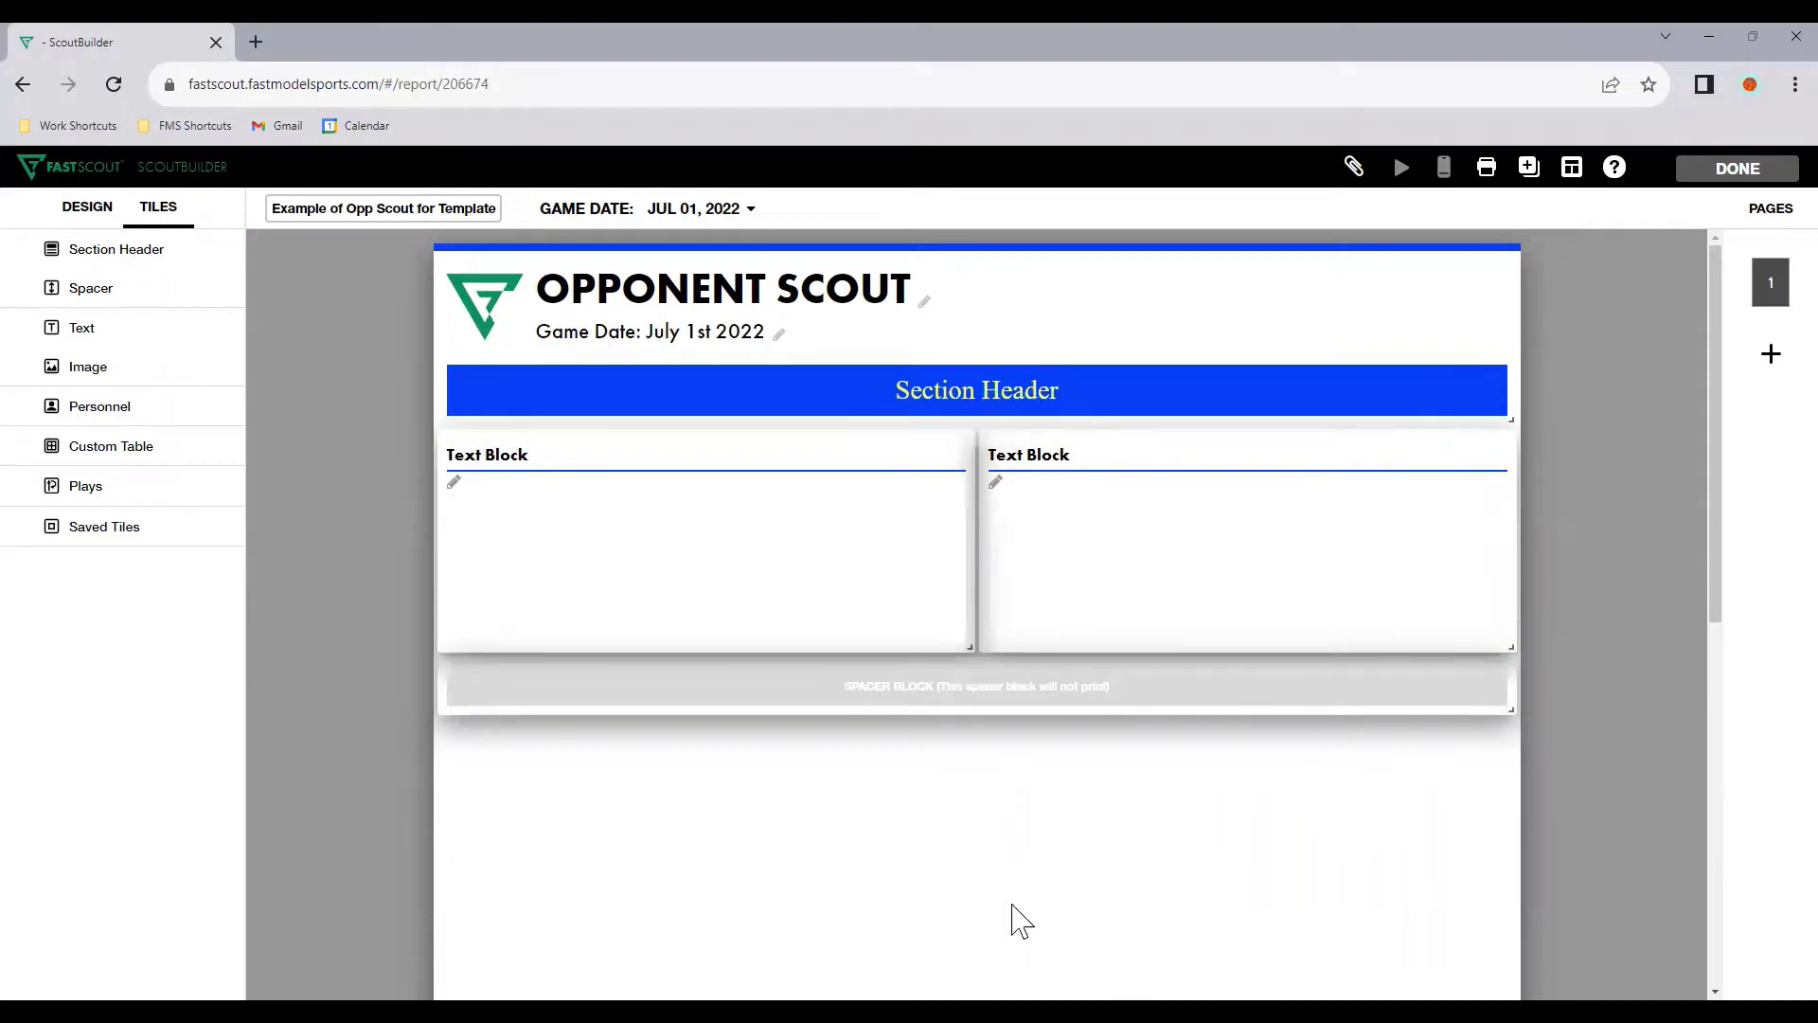
Step: Retitle the header 'Keys to the Game' and the left text block 'Offensive Keys'
triple_click(963, 402)
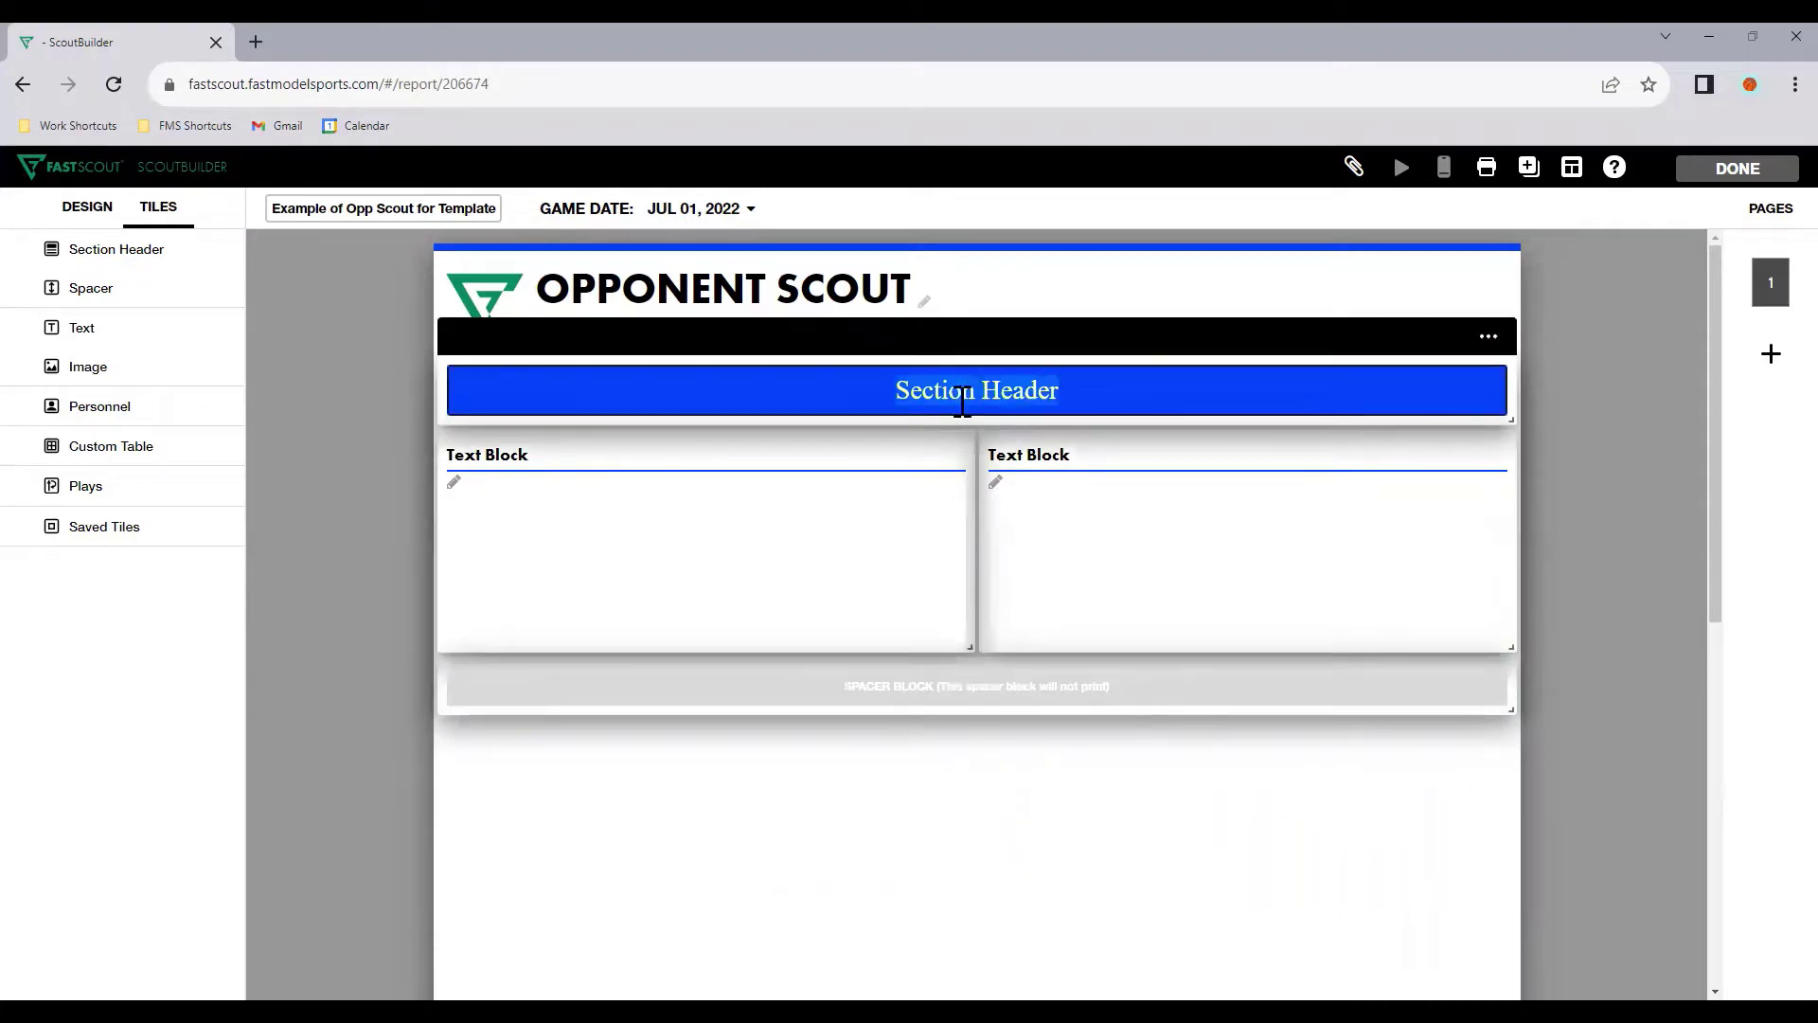
text(Keys to t)
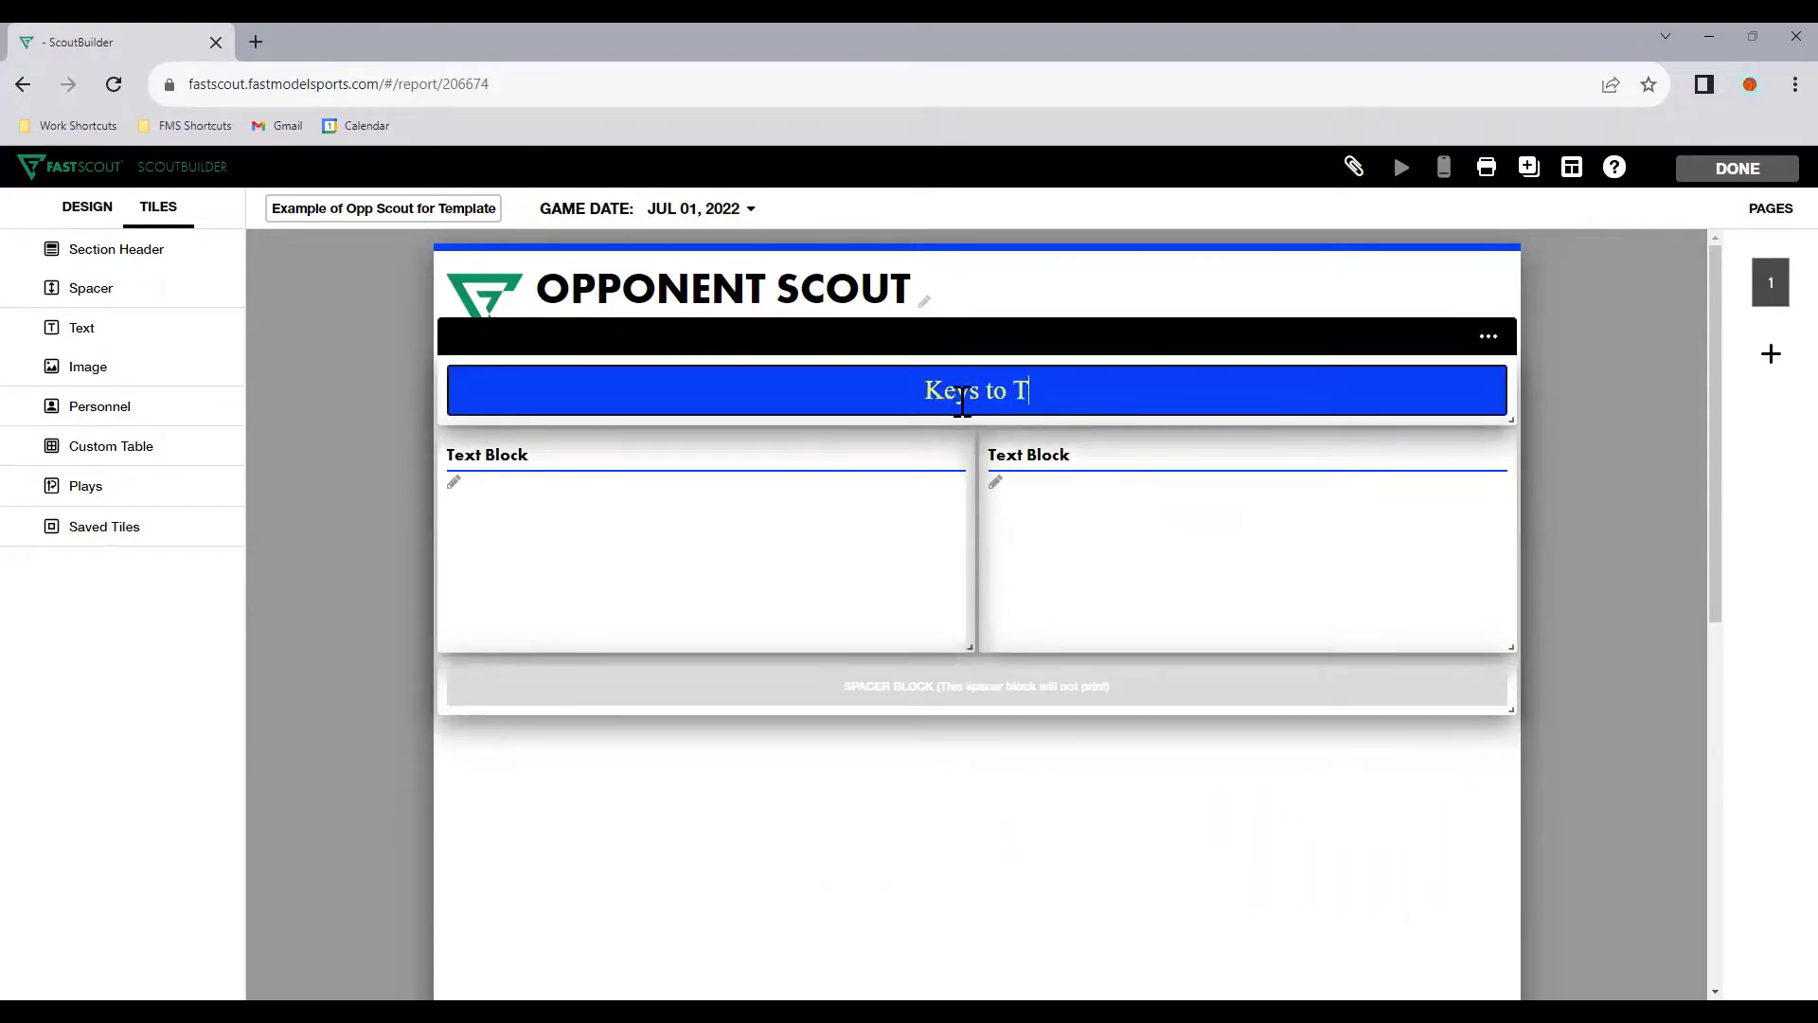
text(he Game)
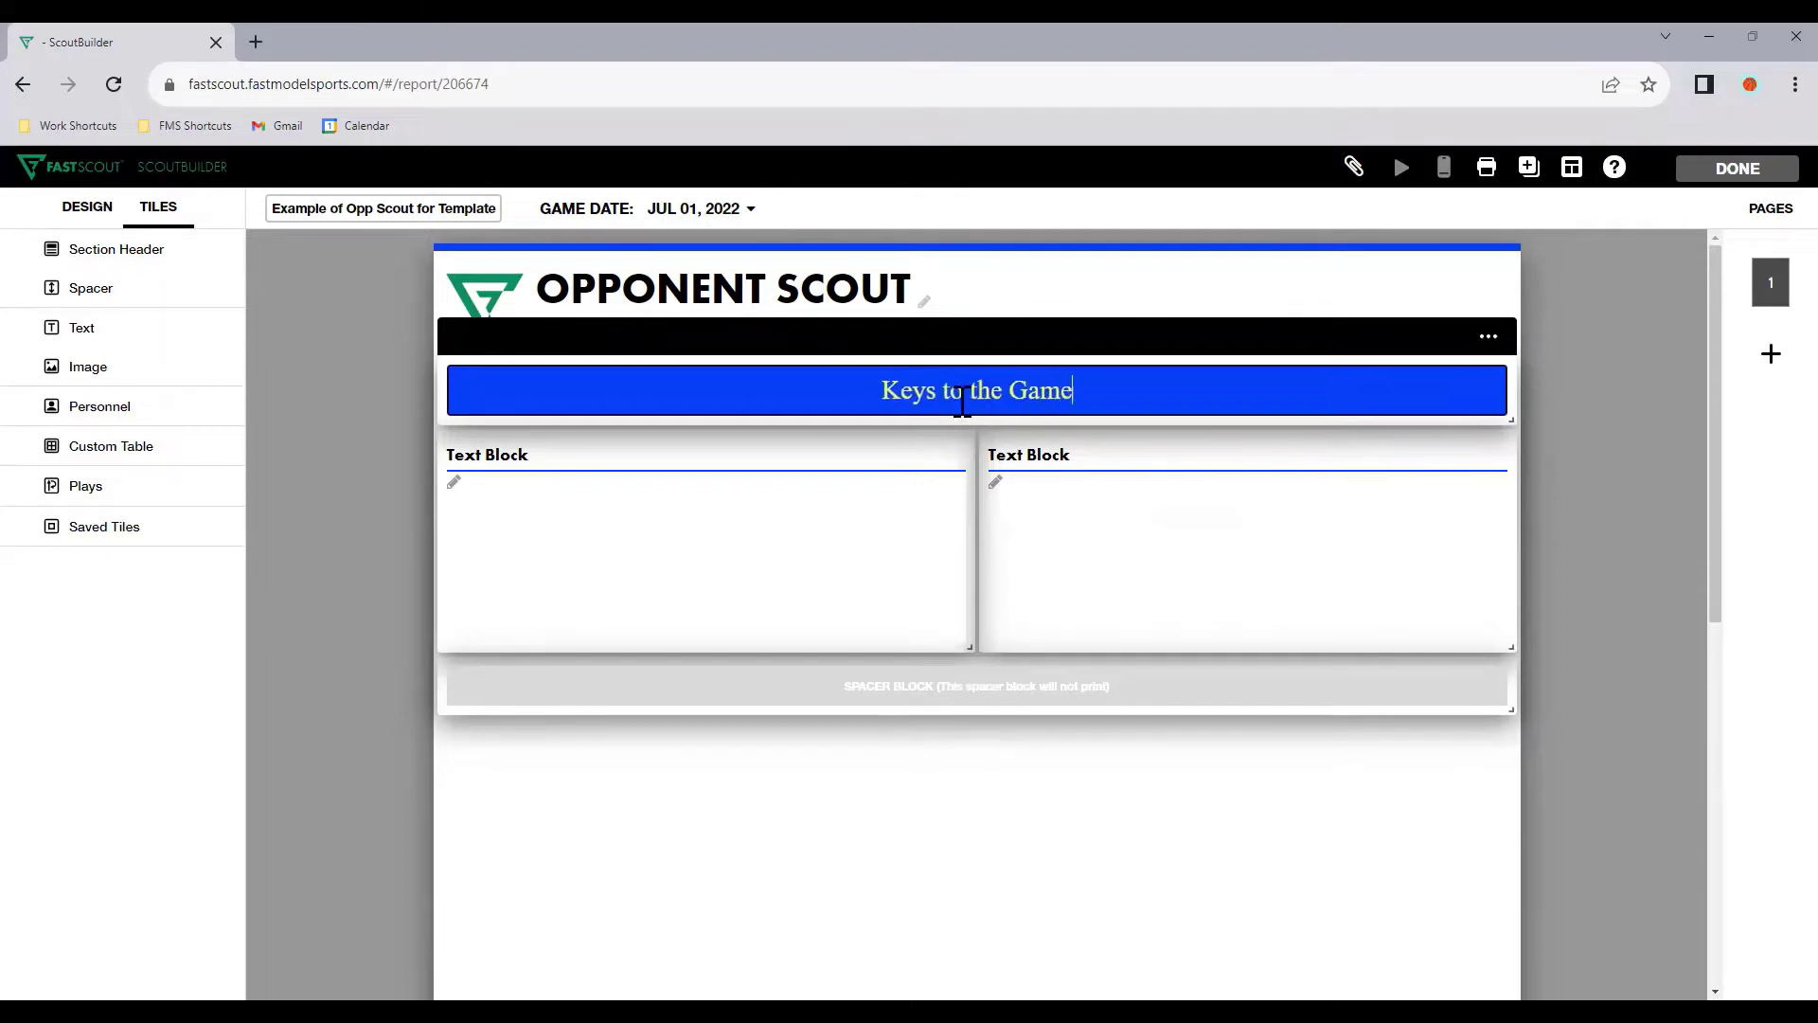
triple_click(513, 455)
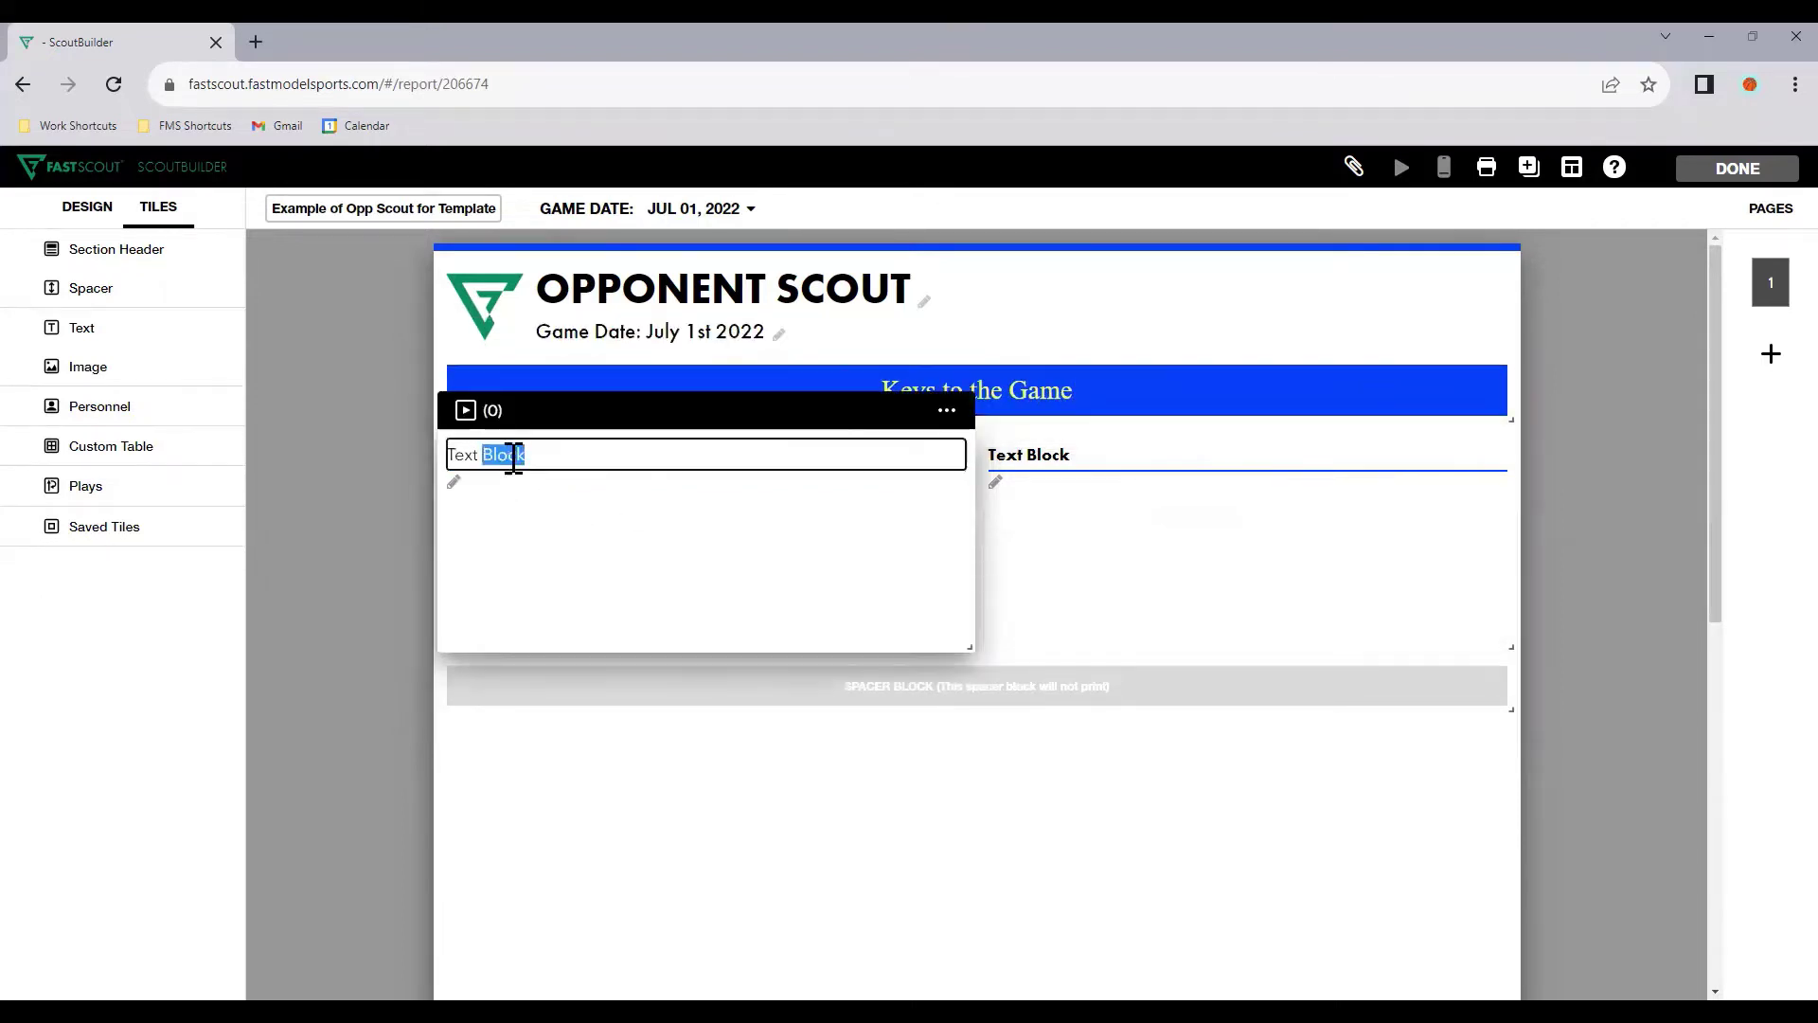
key(BackSpace)
triple_click(512, 454)
text(Offensive Keys)
Step: Retitle the right text block 'Defensive Keys' and begin editing the Offensive Keys body
click(1053, 457)
triple_click(1053, 457)
text(O)
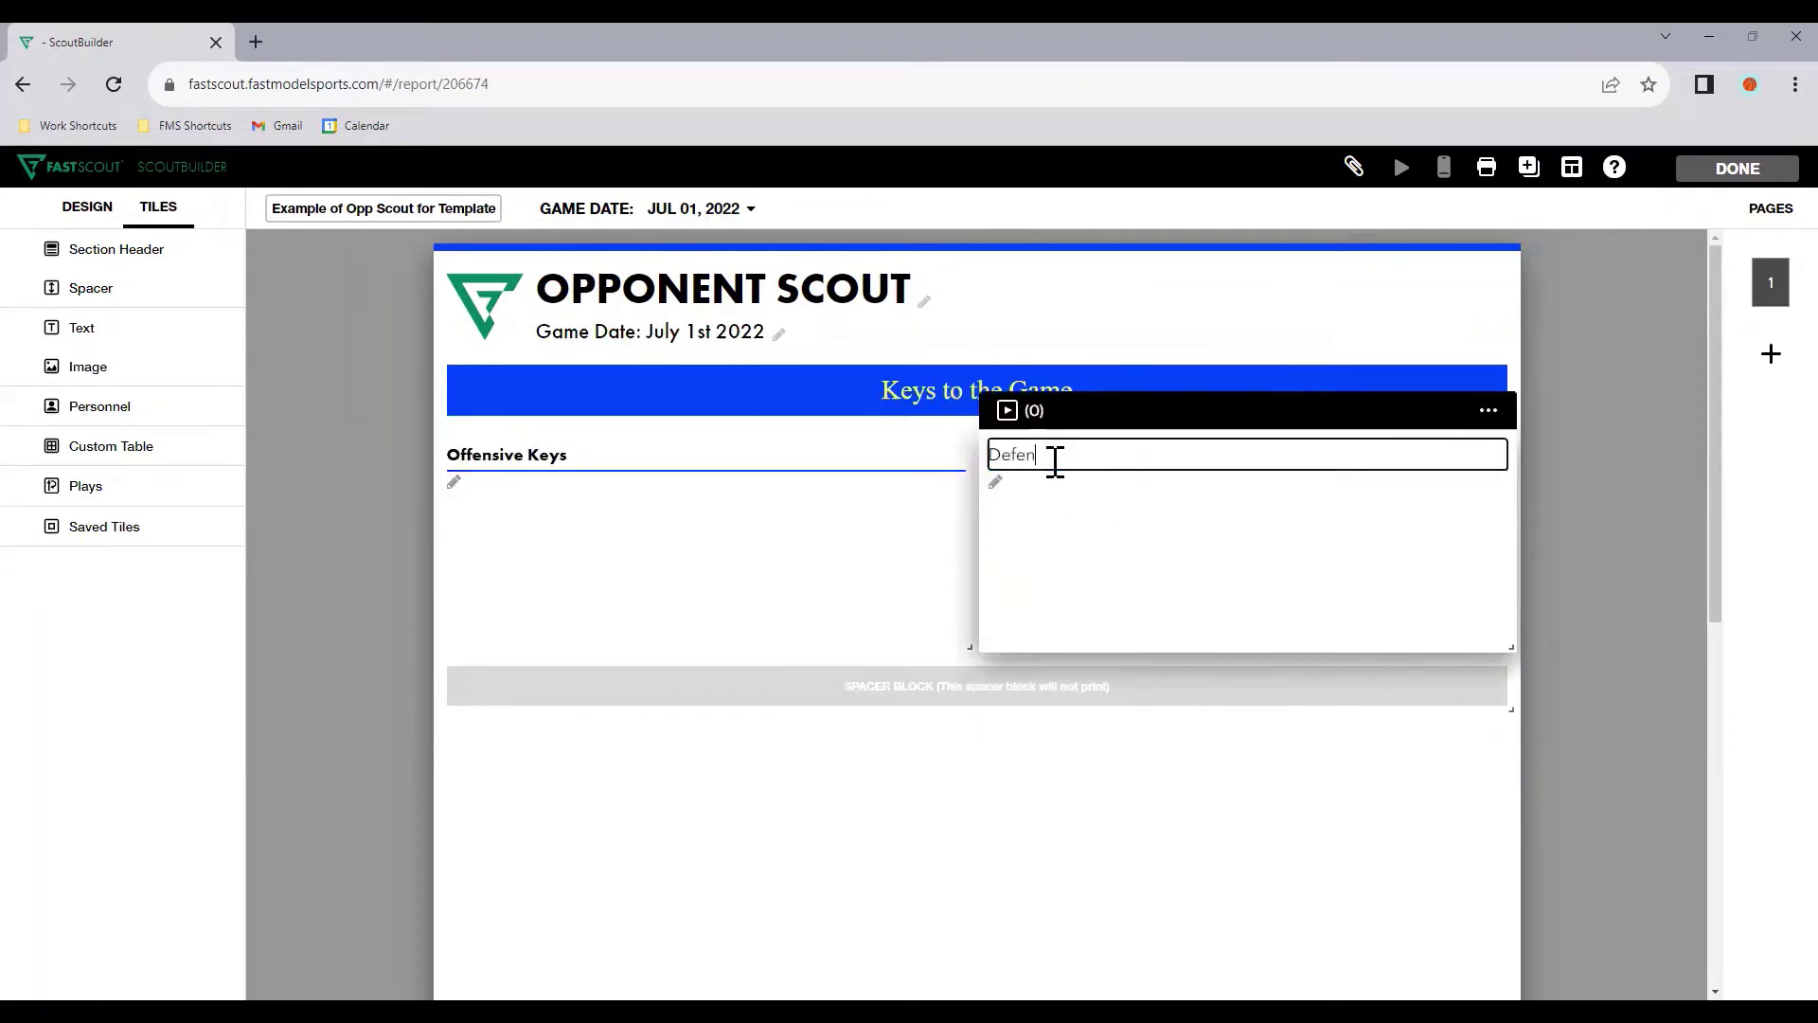
click(592, 591)
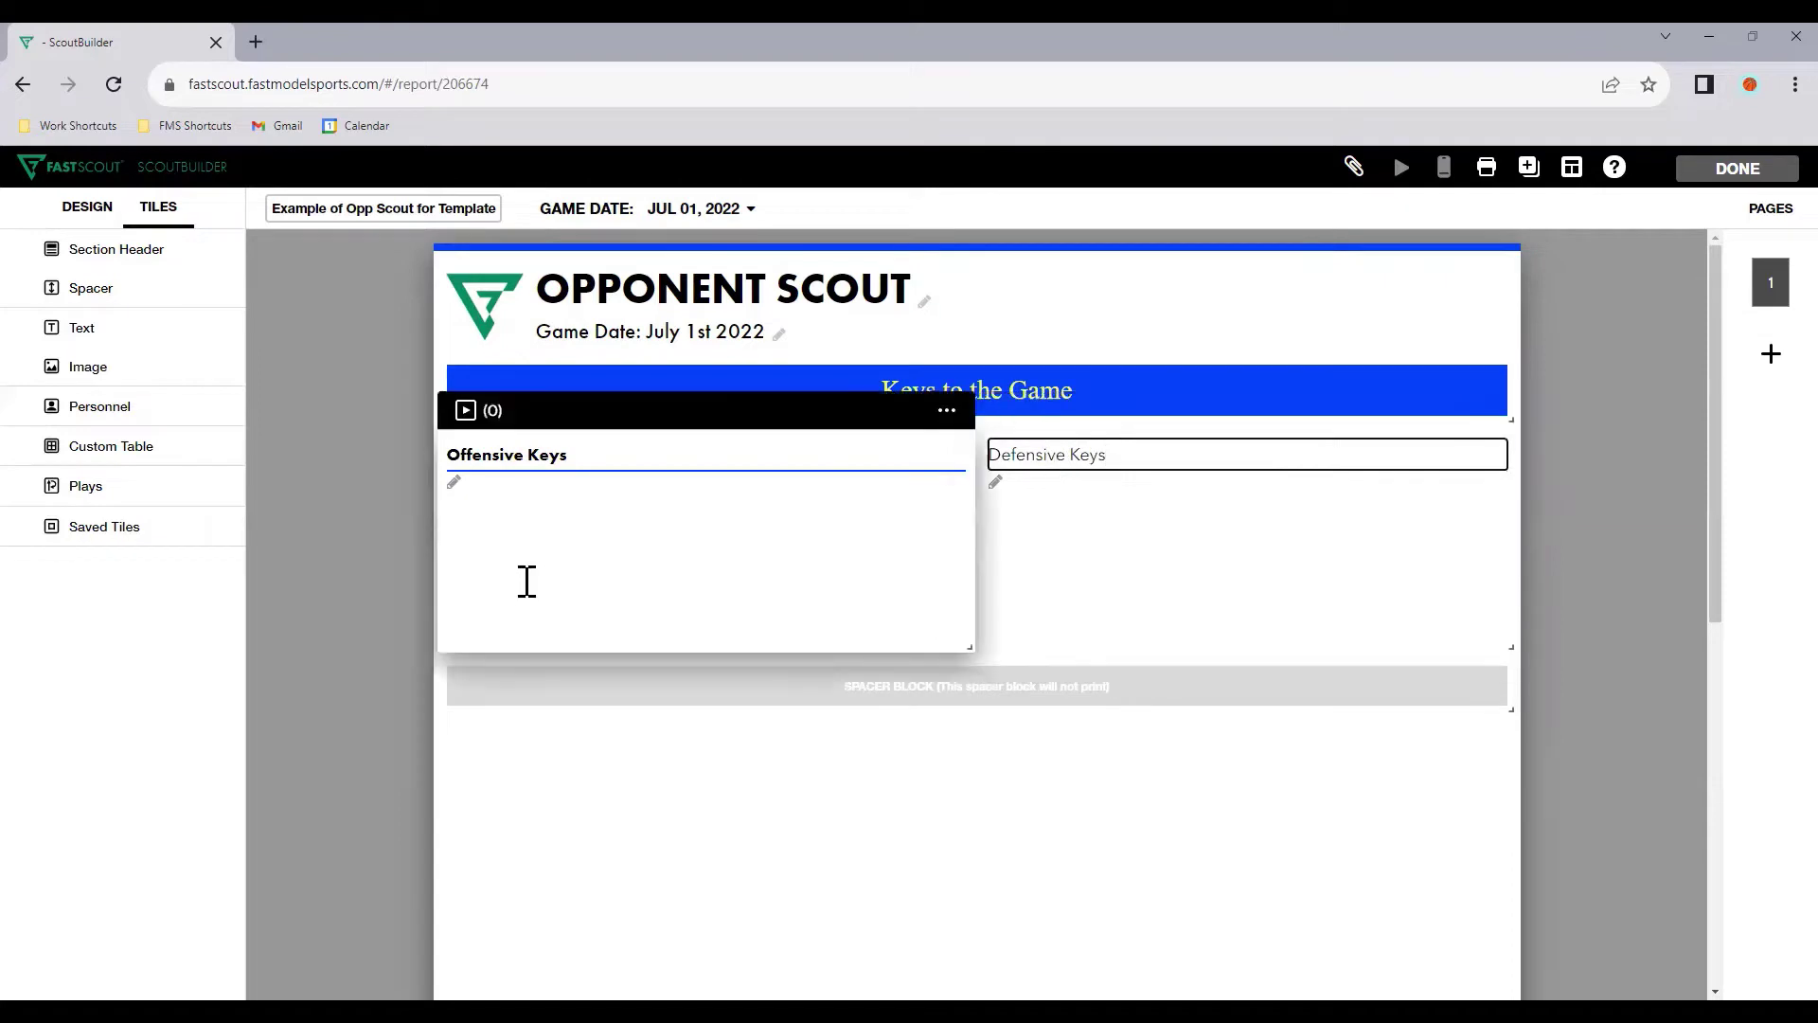
Step: Write bullets aa, bb, cc and a numbered Targets list in Offensive Keys
click(645, 440)
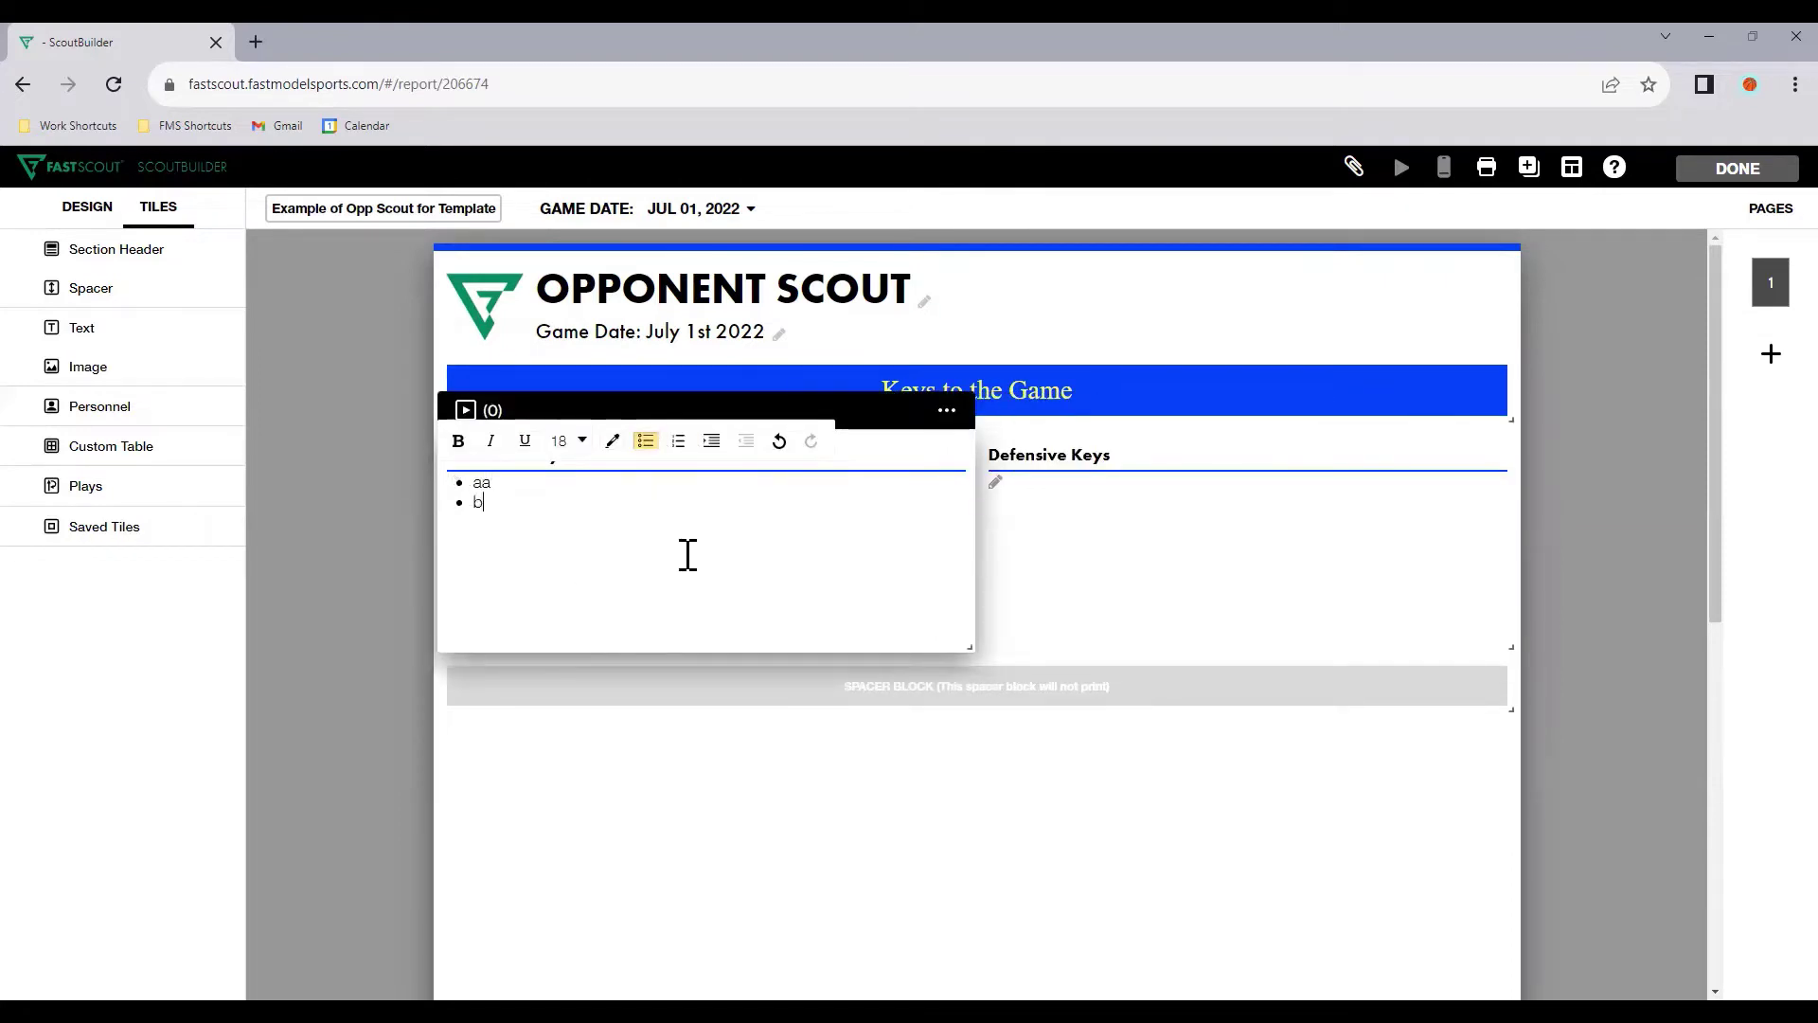
key(Return)
key(Return)
click(677, 447)
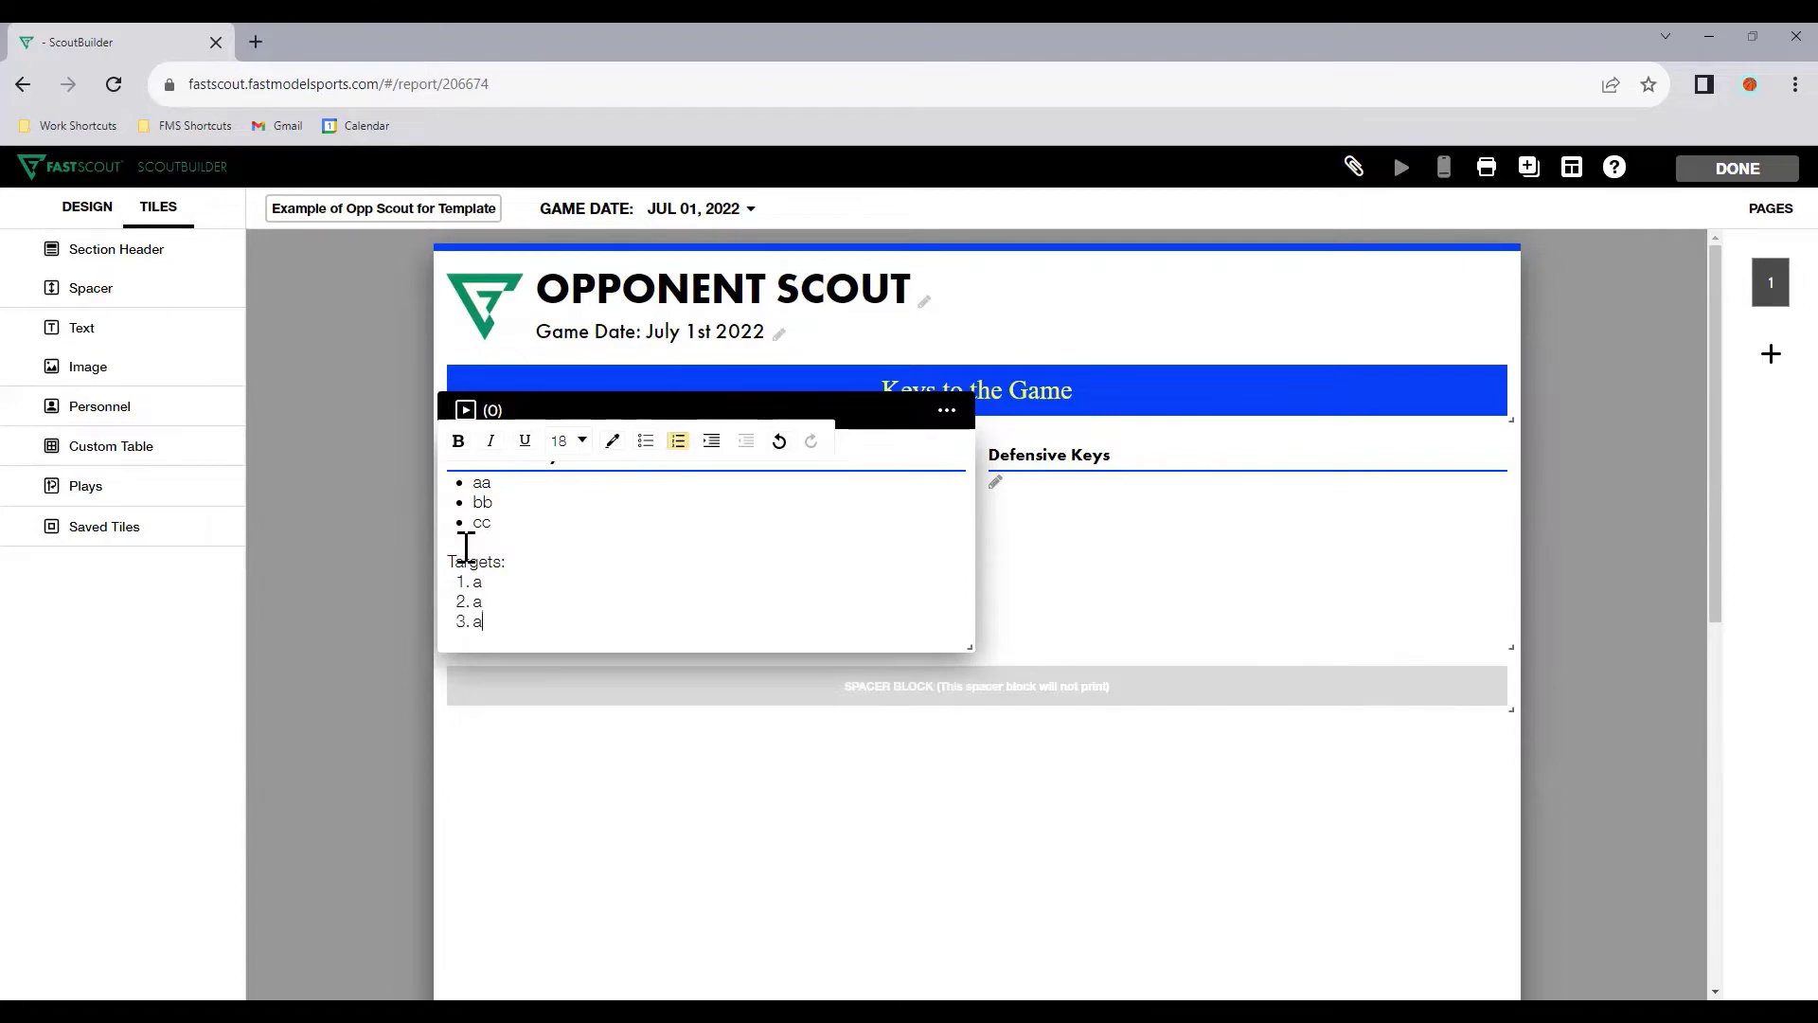
Step: Copy the Offensive Keys lists into Defensive Keys with a blank line above Targets
drag(520, 629, 464, 479)
key(ctrl+c)
click(1065, 545)
key(ctrl+v)
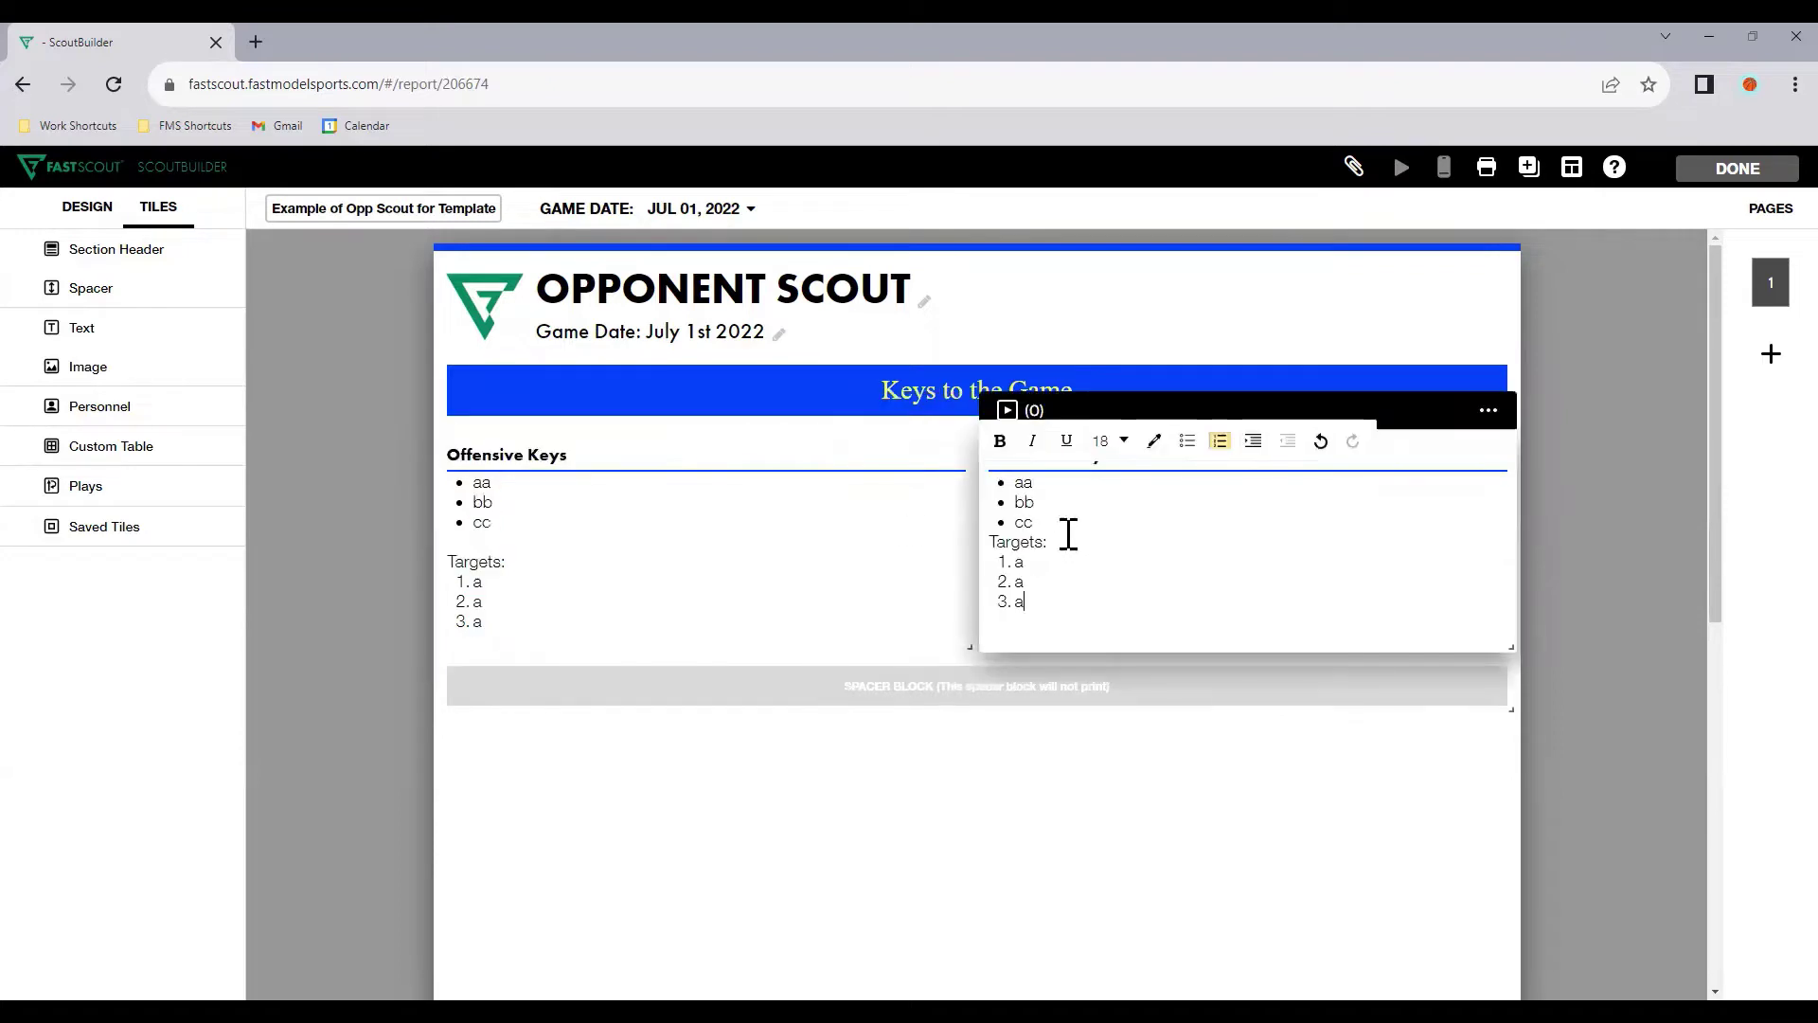
click(1049, 526)
key(Right)
key(Return)
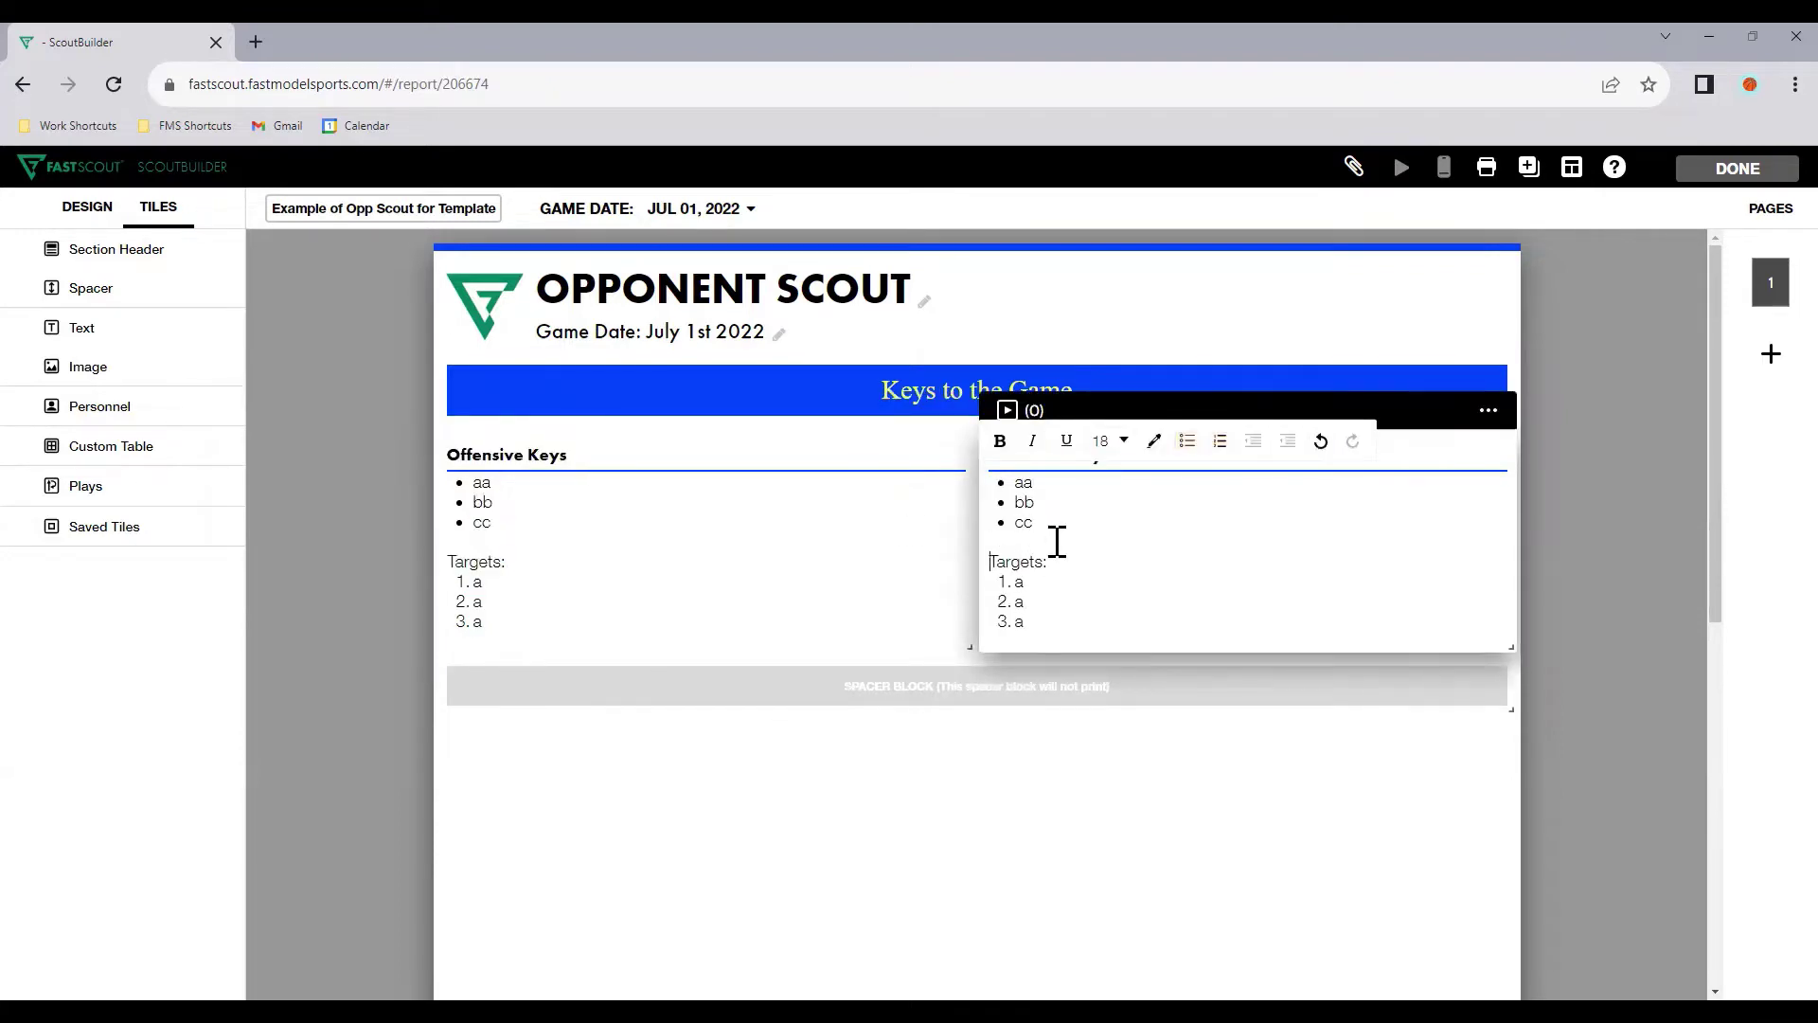
click(1125, 816)
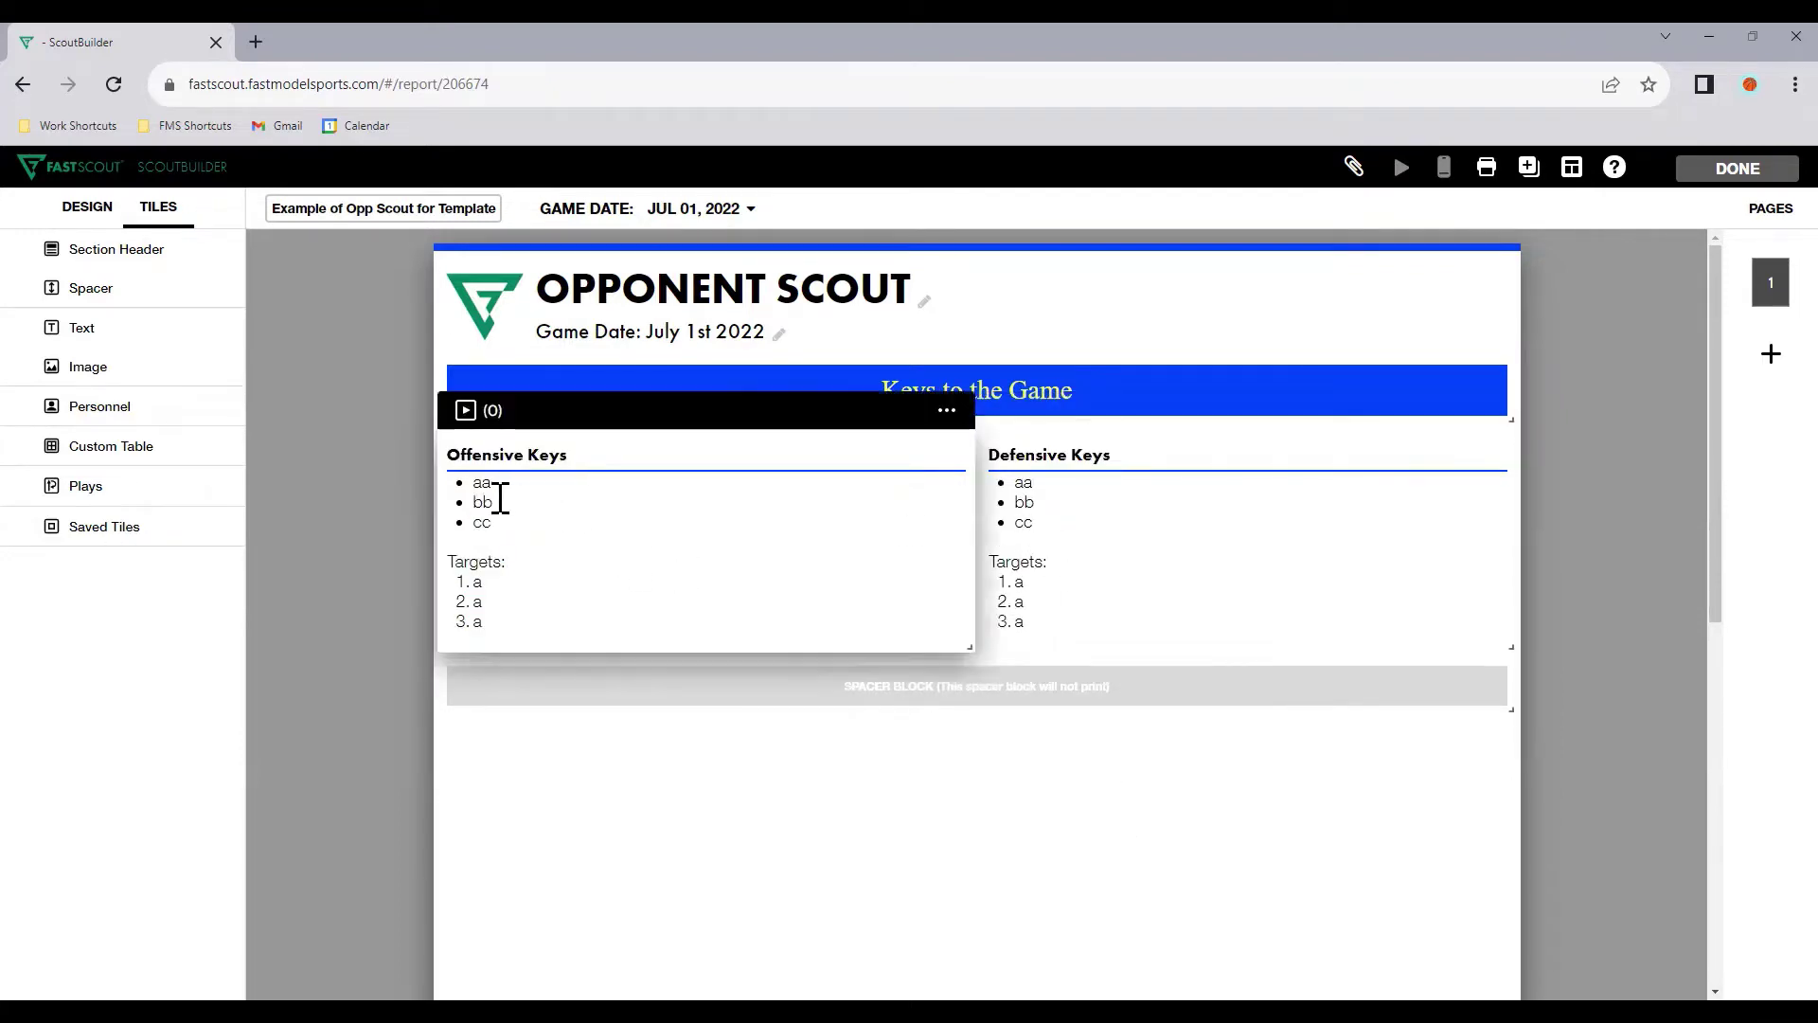
Step: Reopen the Offensive Keys box and adjust its Targets list
double_click(483, 485)
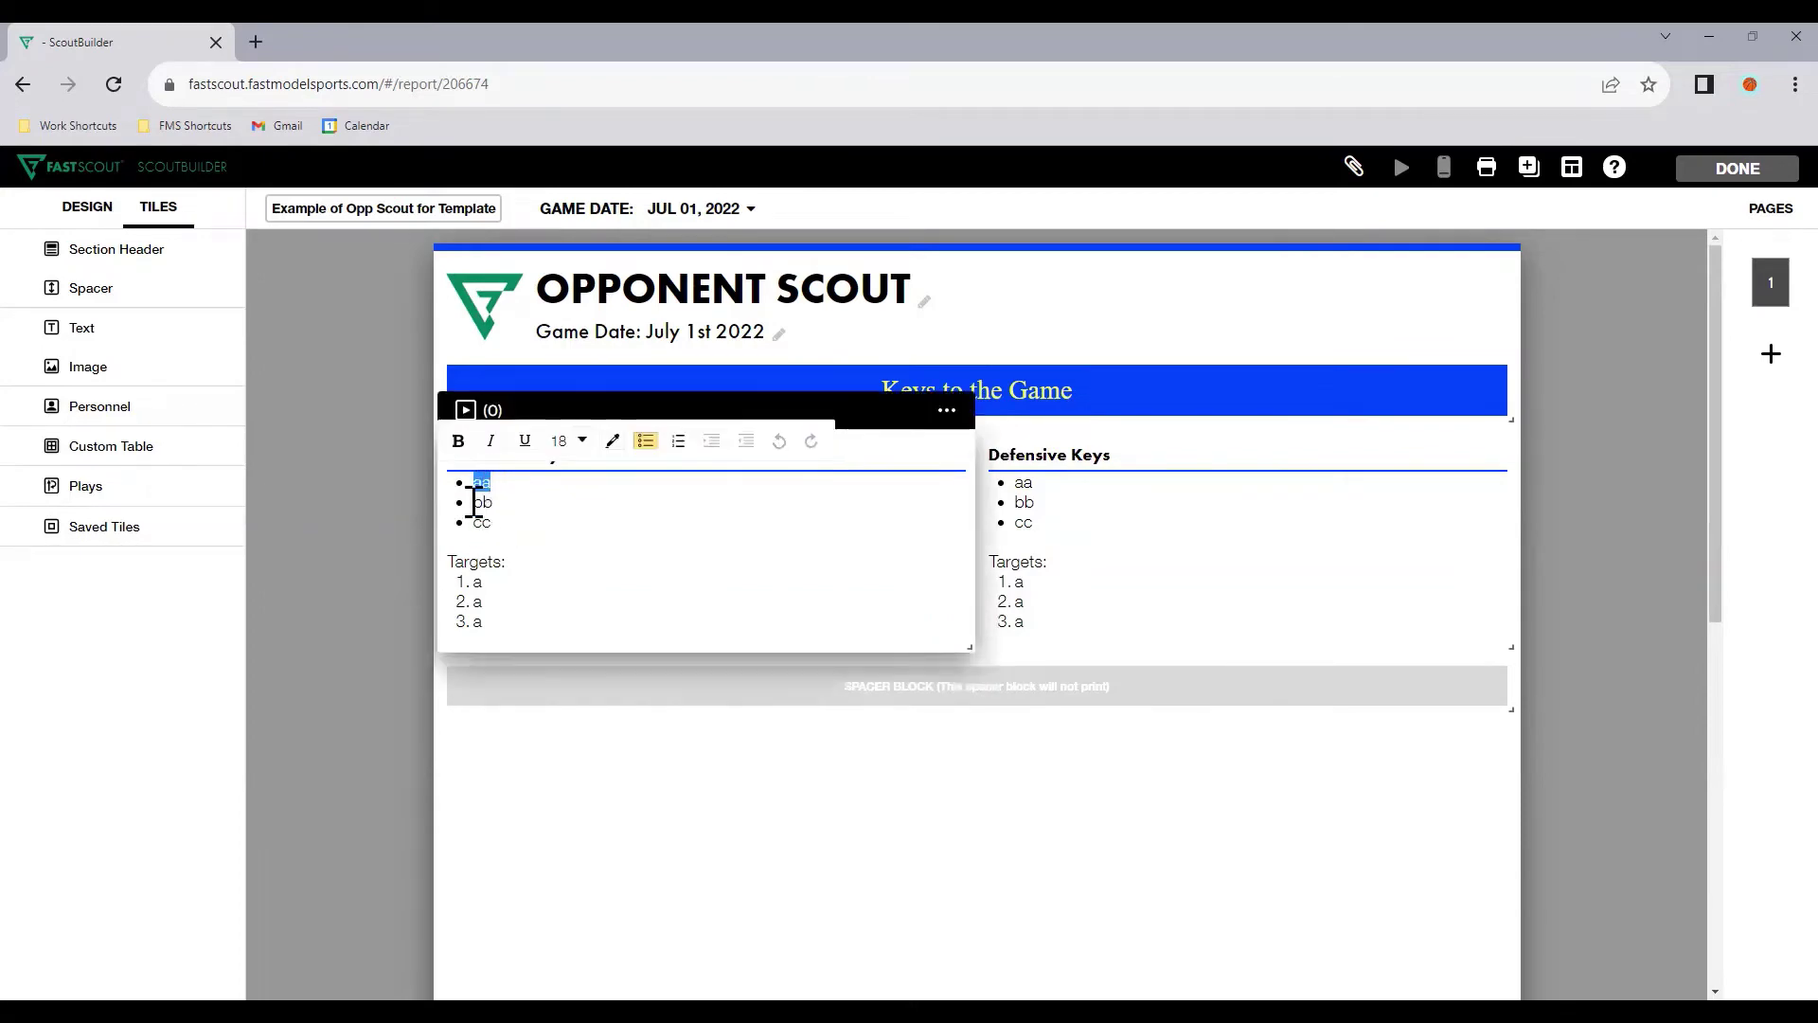
click(491, 632)
click(488, 580)
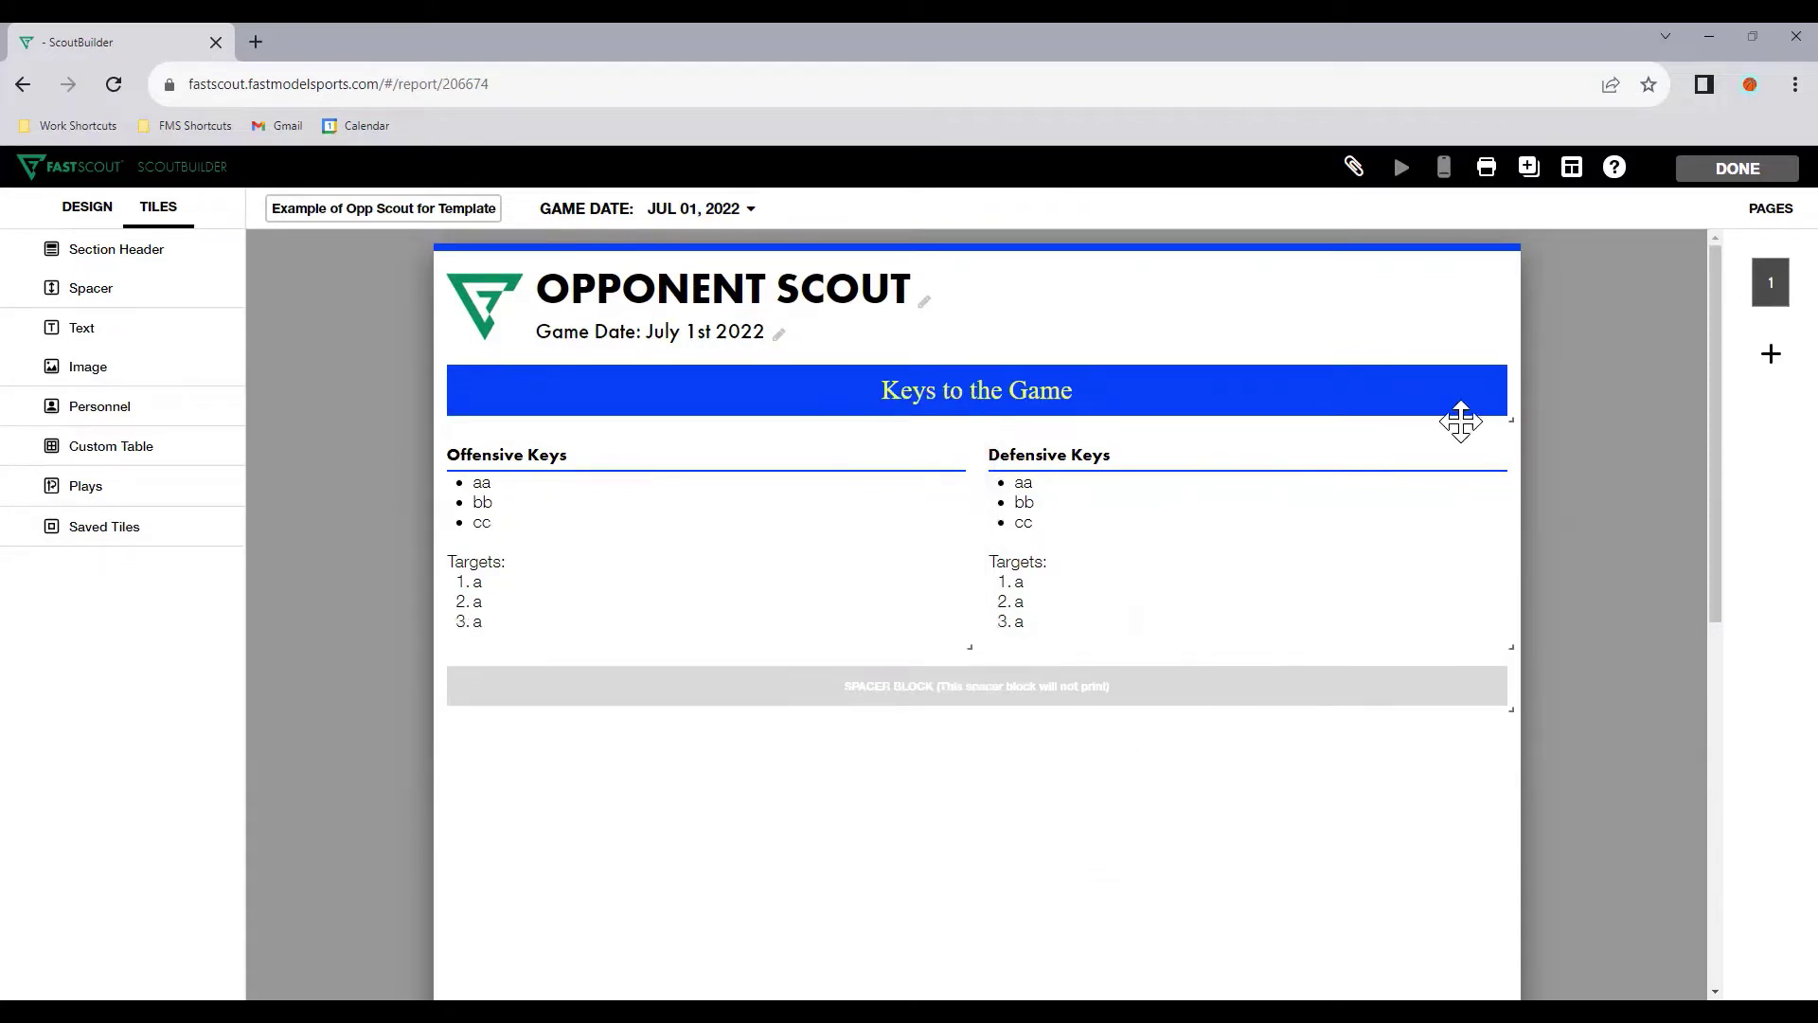
Step: Duplicate the Keys to the Game header and retitle the copy 'Opponent Information'
click(1488, 337)
click(1473, 461)
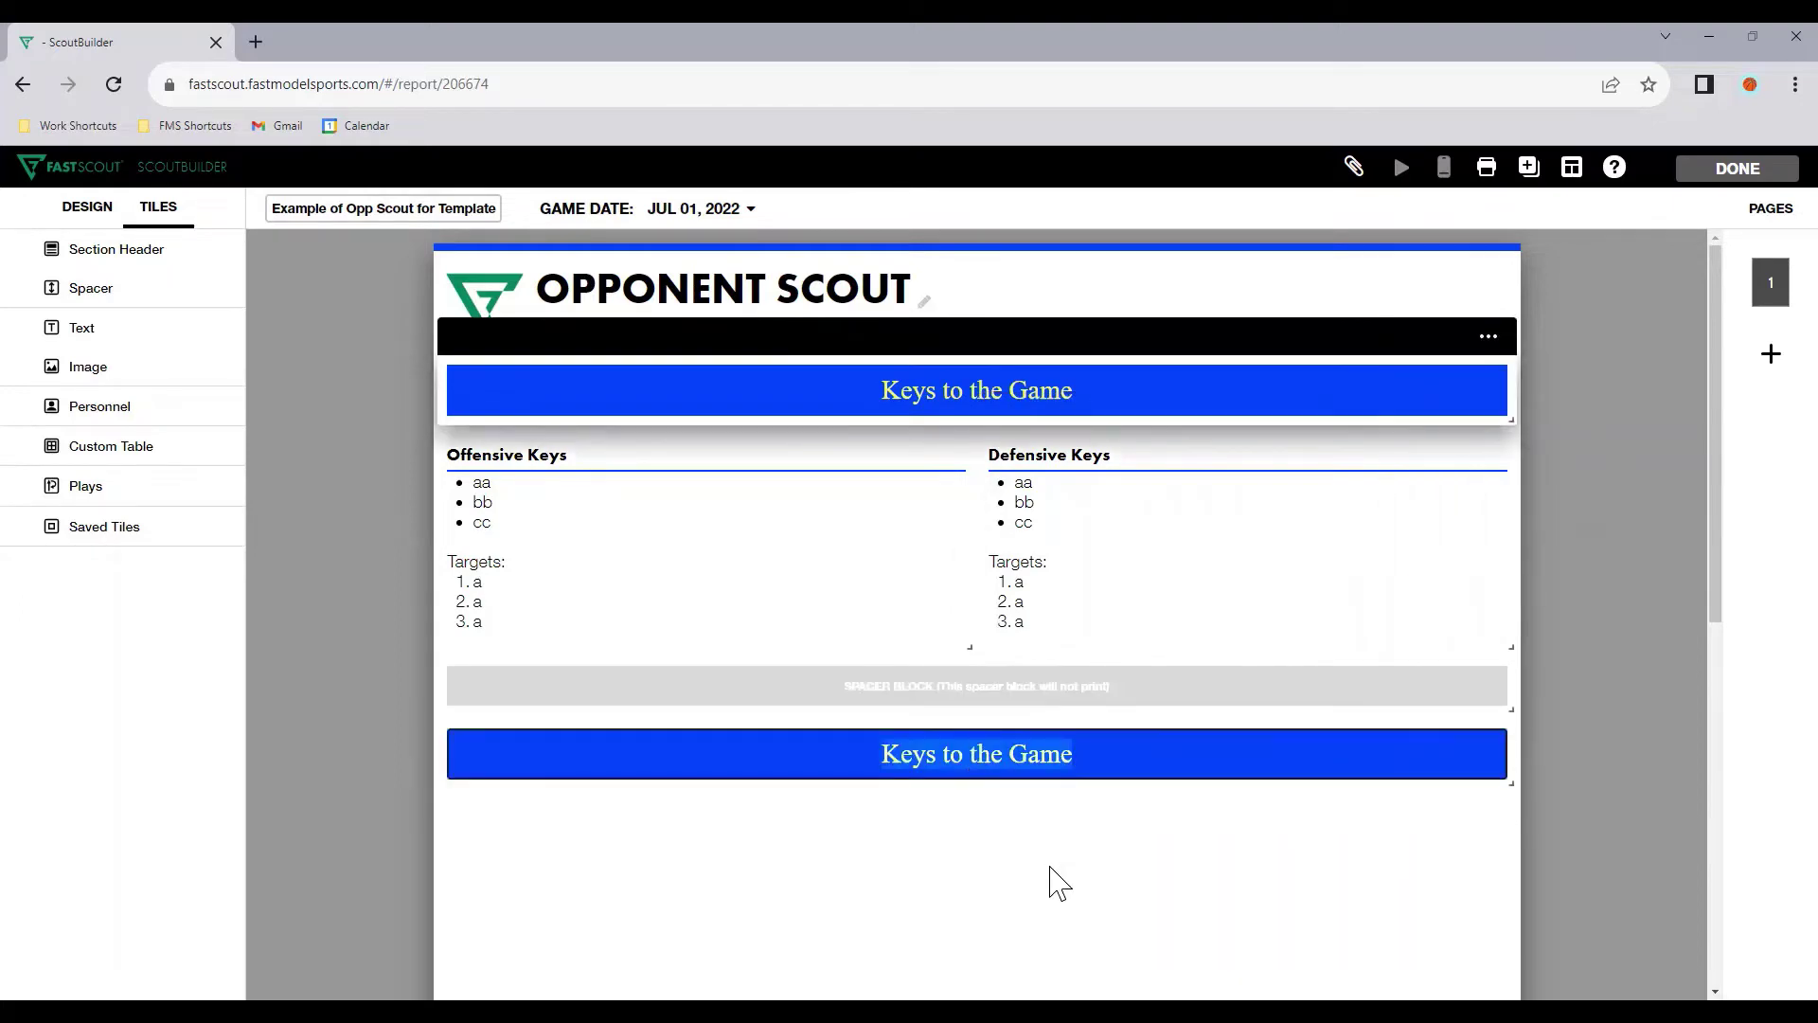
text(Opponn)
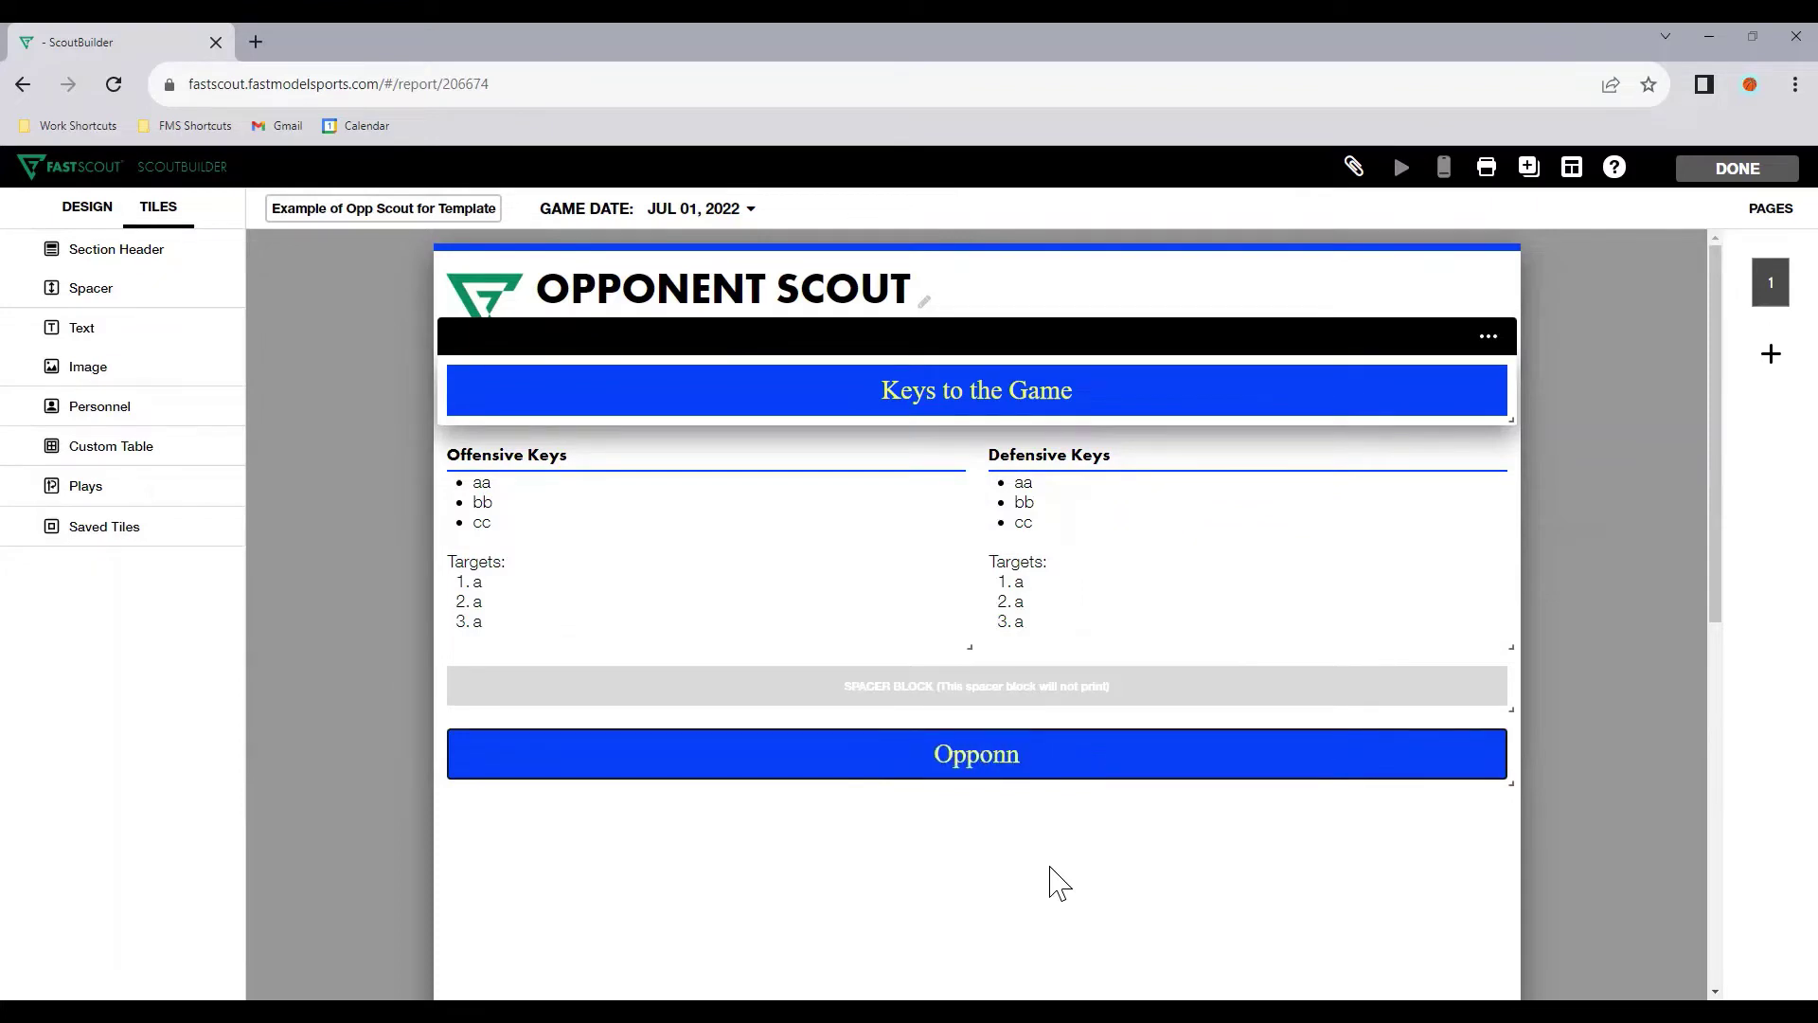
key(BackSpace)
text(ent Information)
click(1132, 838)
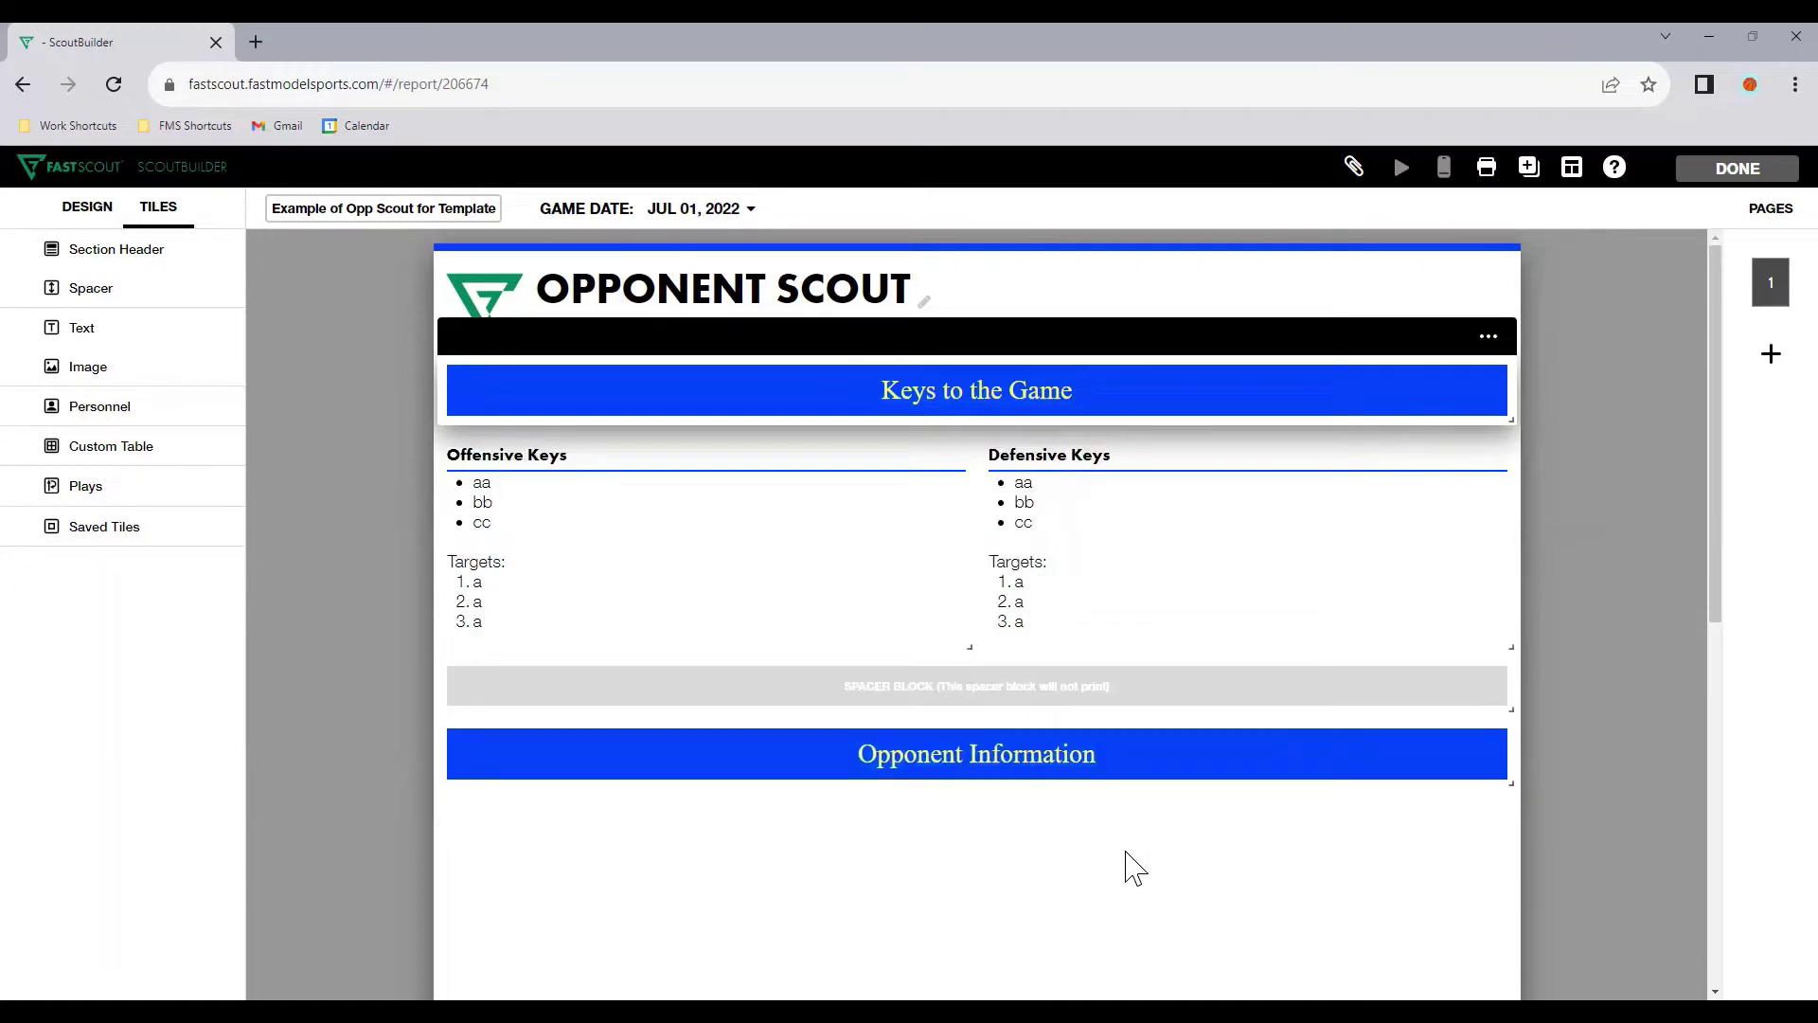
scroll(1041, 838, down, 3)
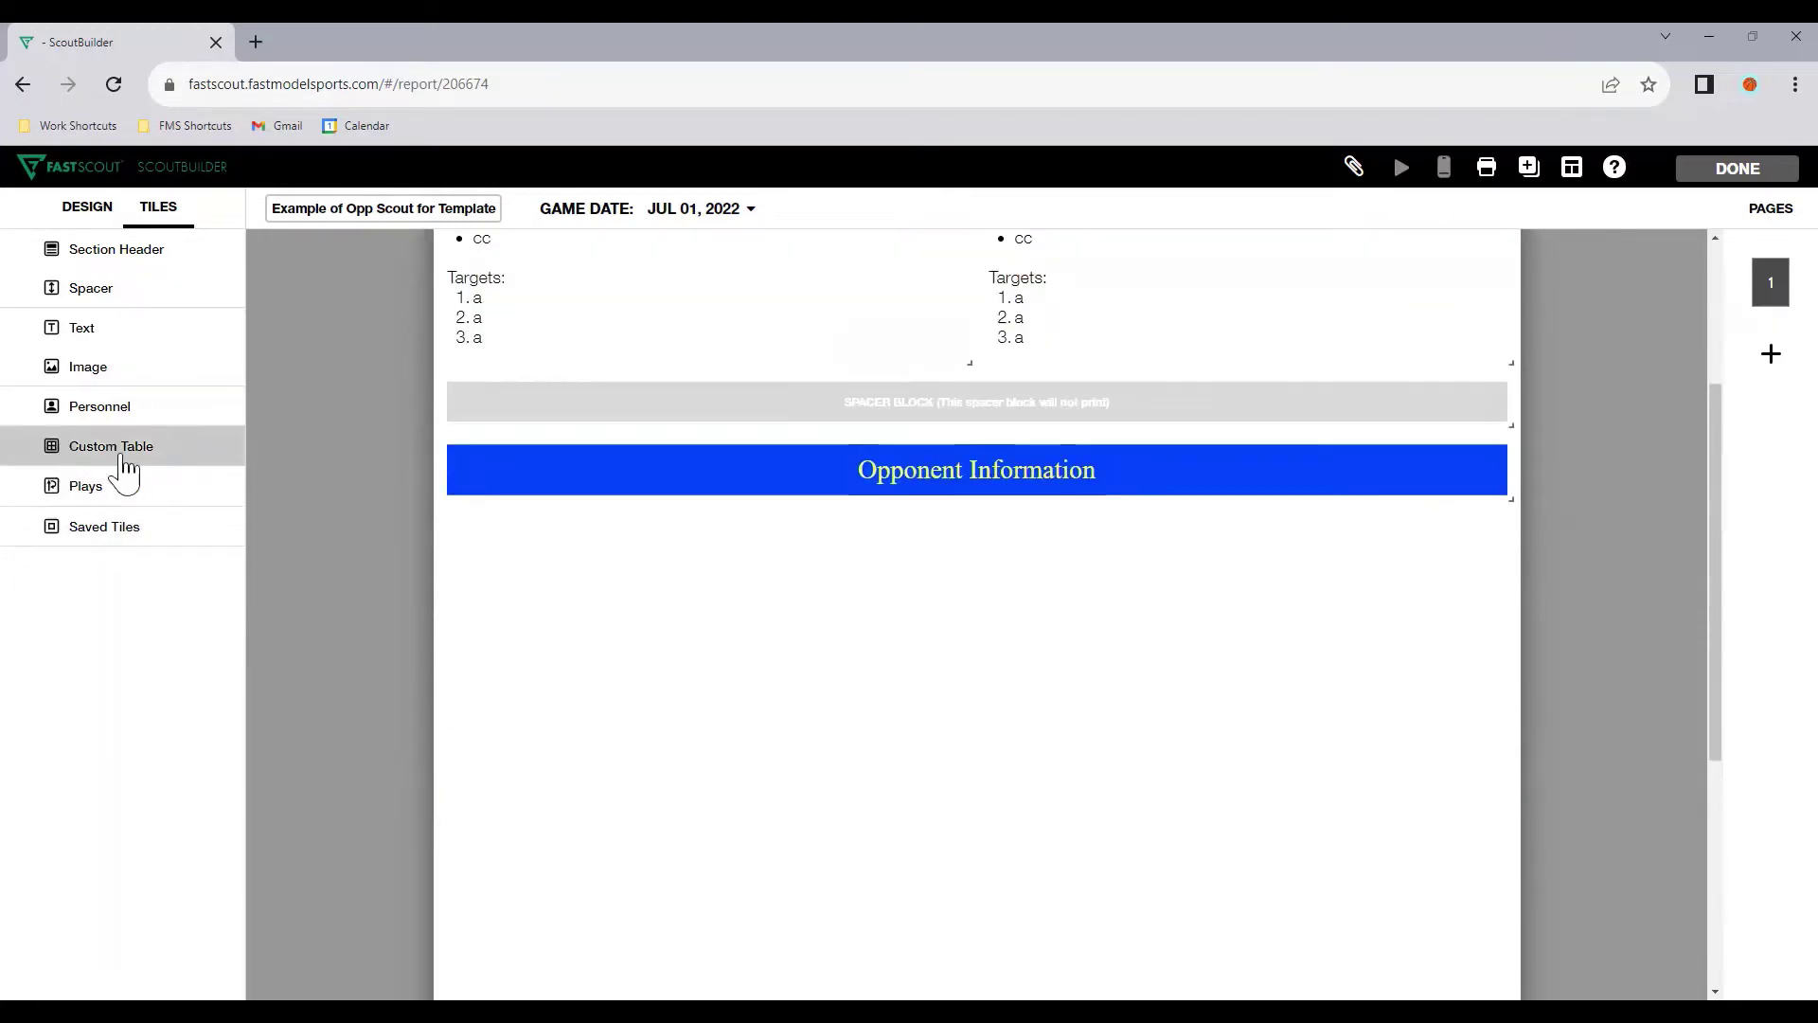
Step: Add a 5×10 table loaded from 'Chicago Sky Recent Games - New.csv', spanning full width
click(149, 453)
click(527, 856)
click(717, 227)
double_click(219, 218)
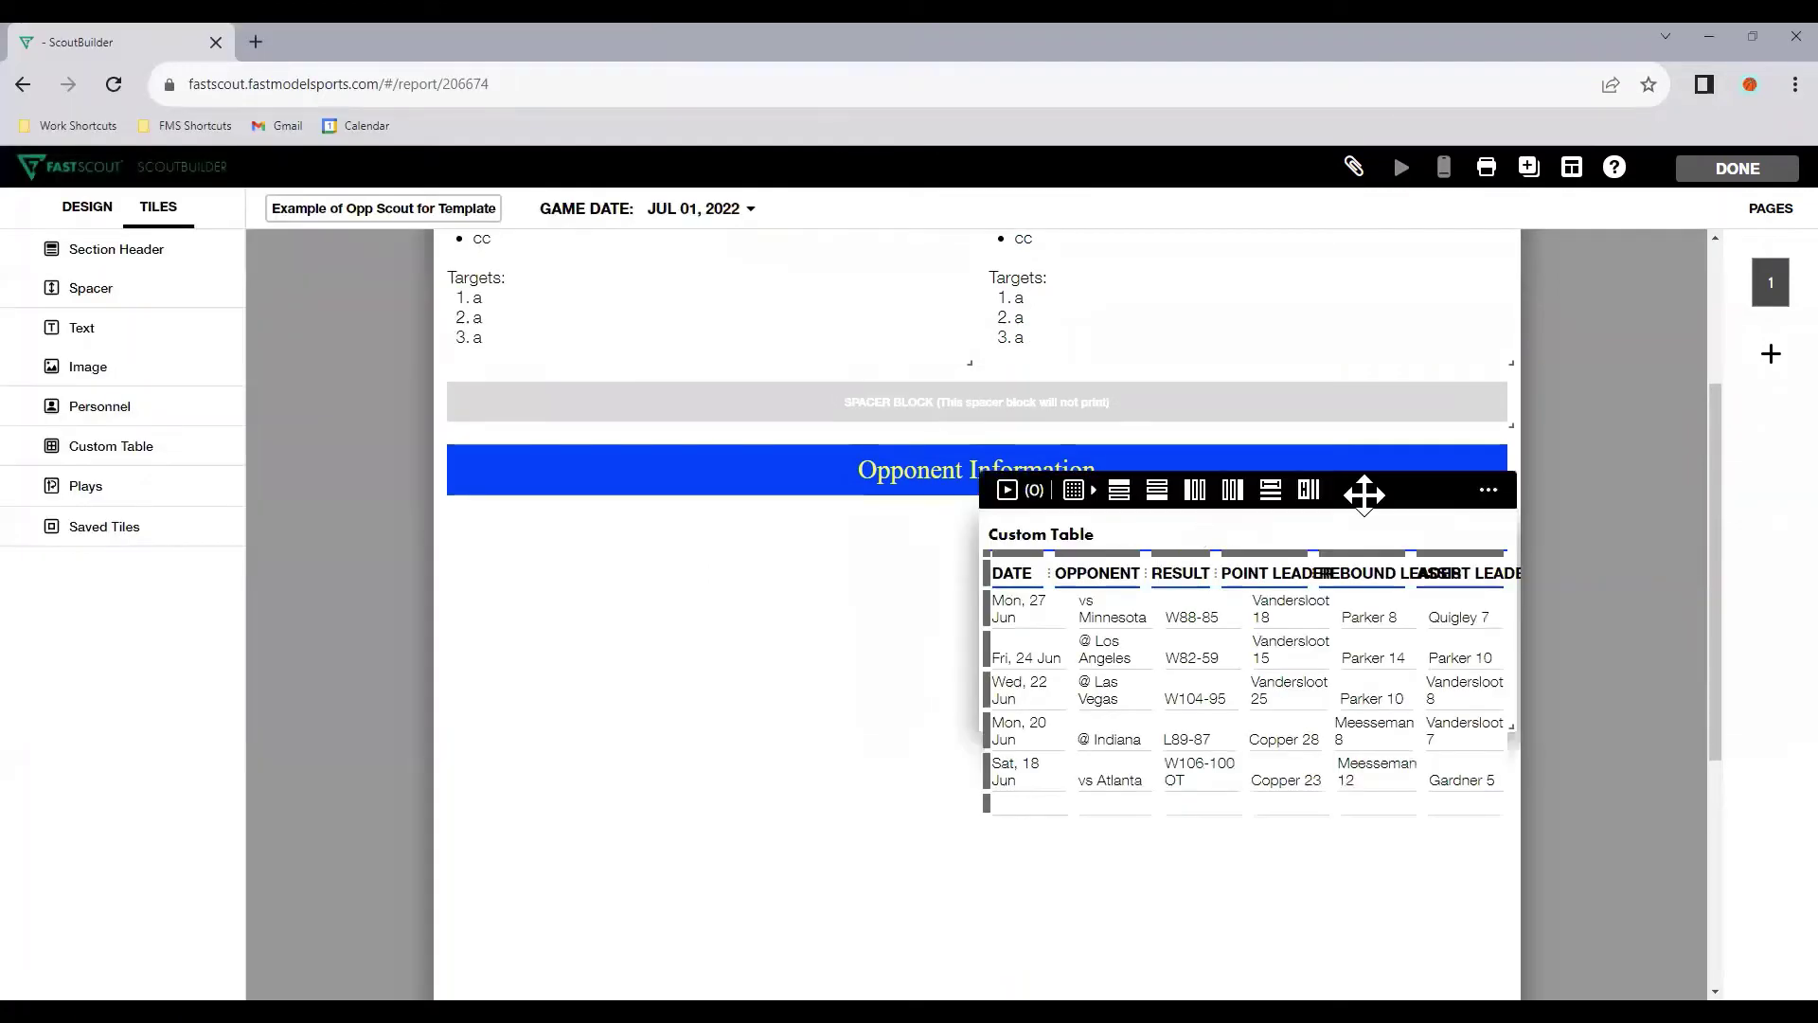
drag(1364, 494, 833, 517)
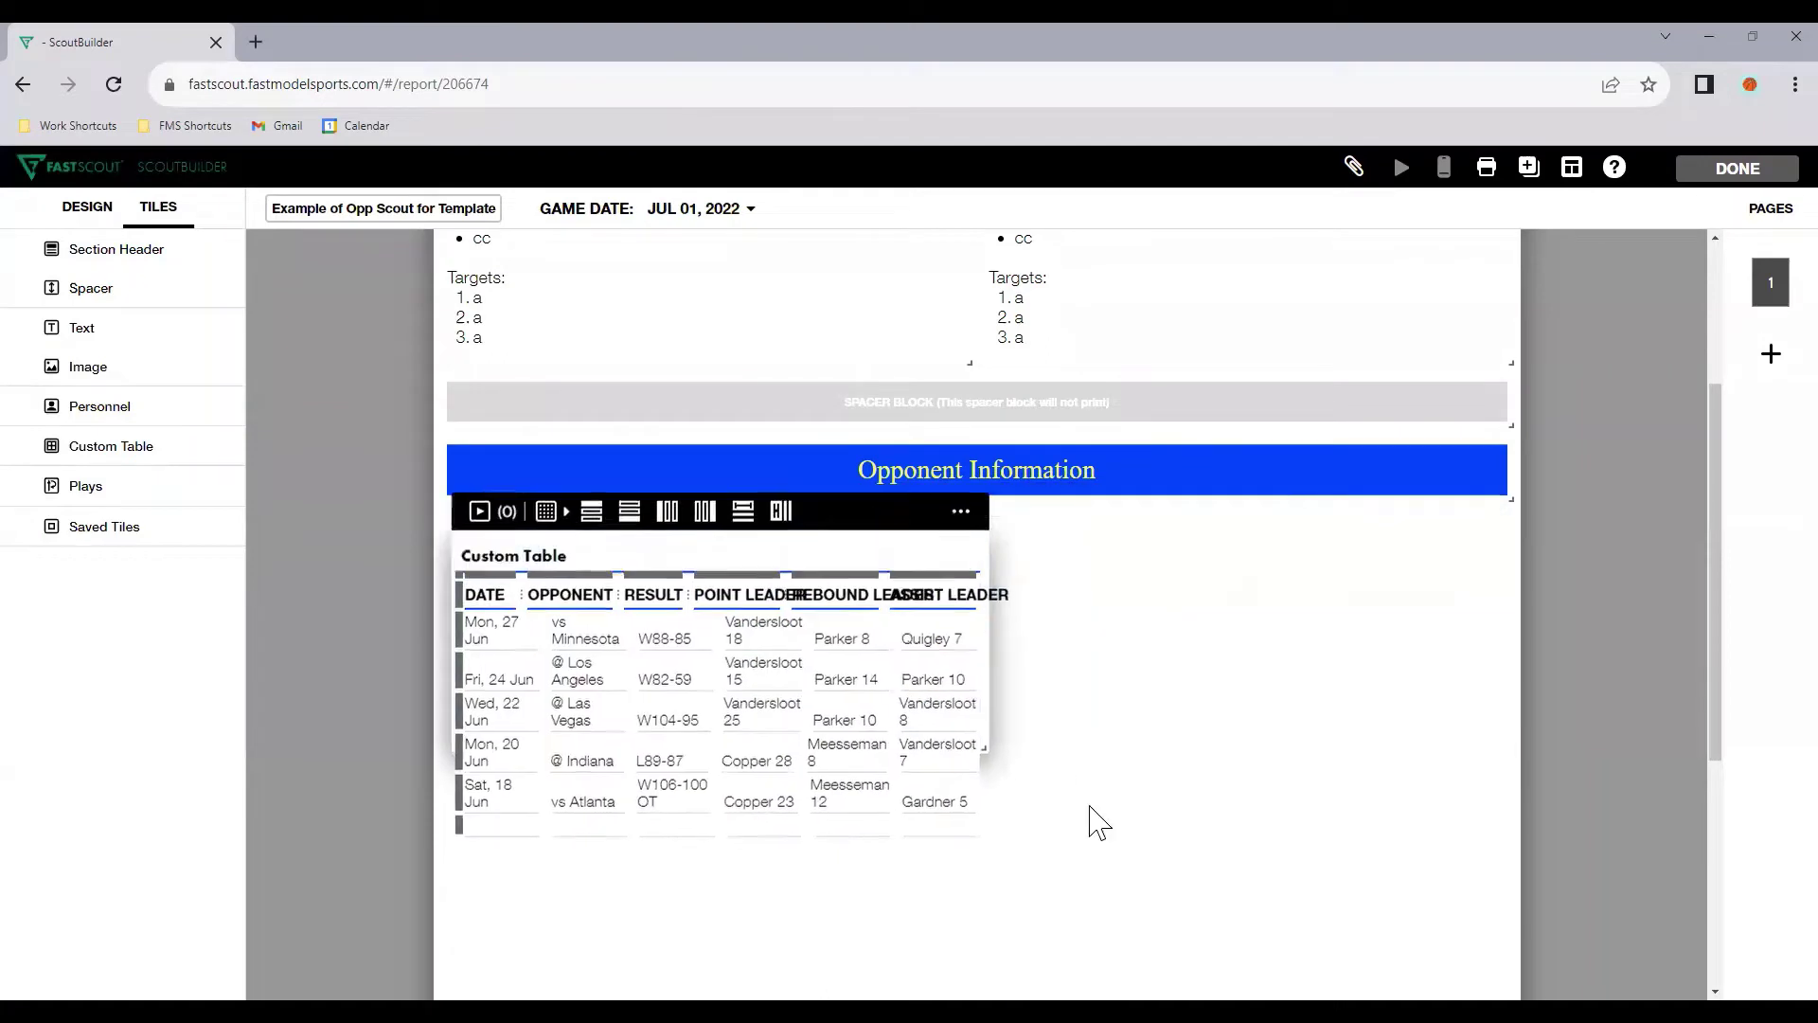
drag(967, 719, 1513, 743)
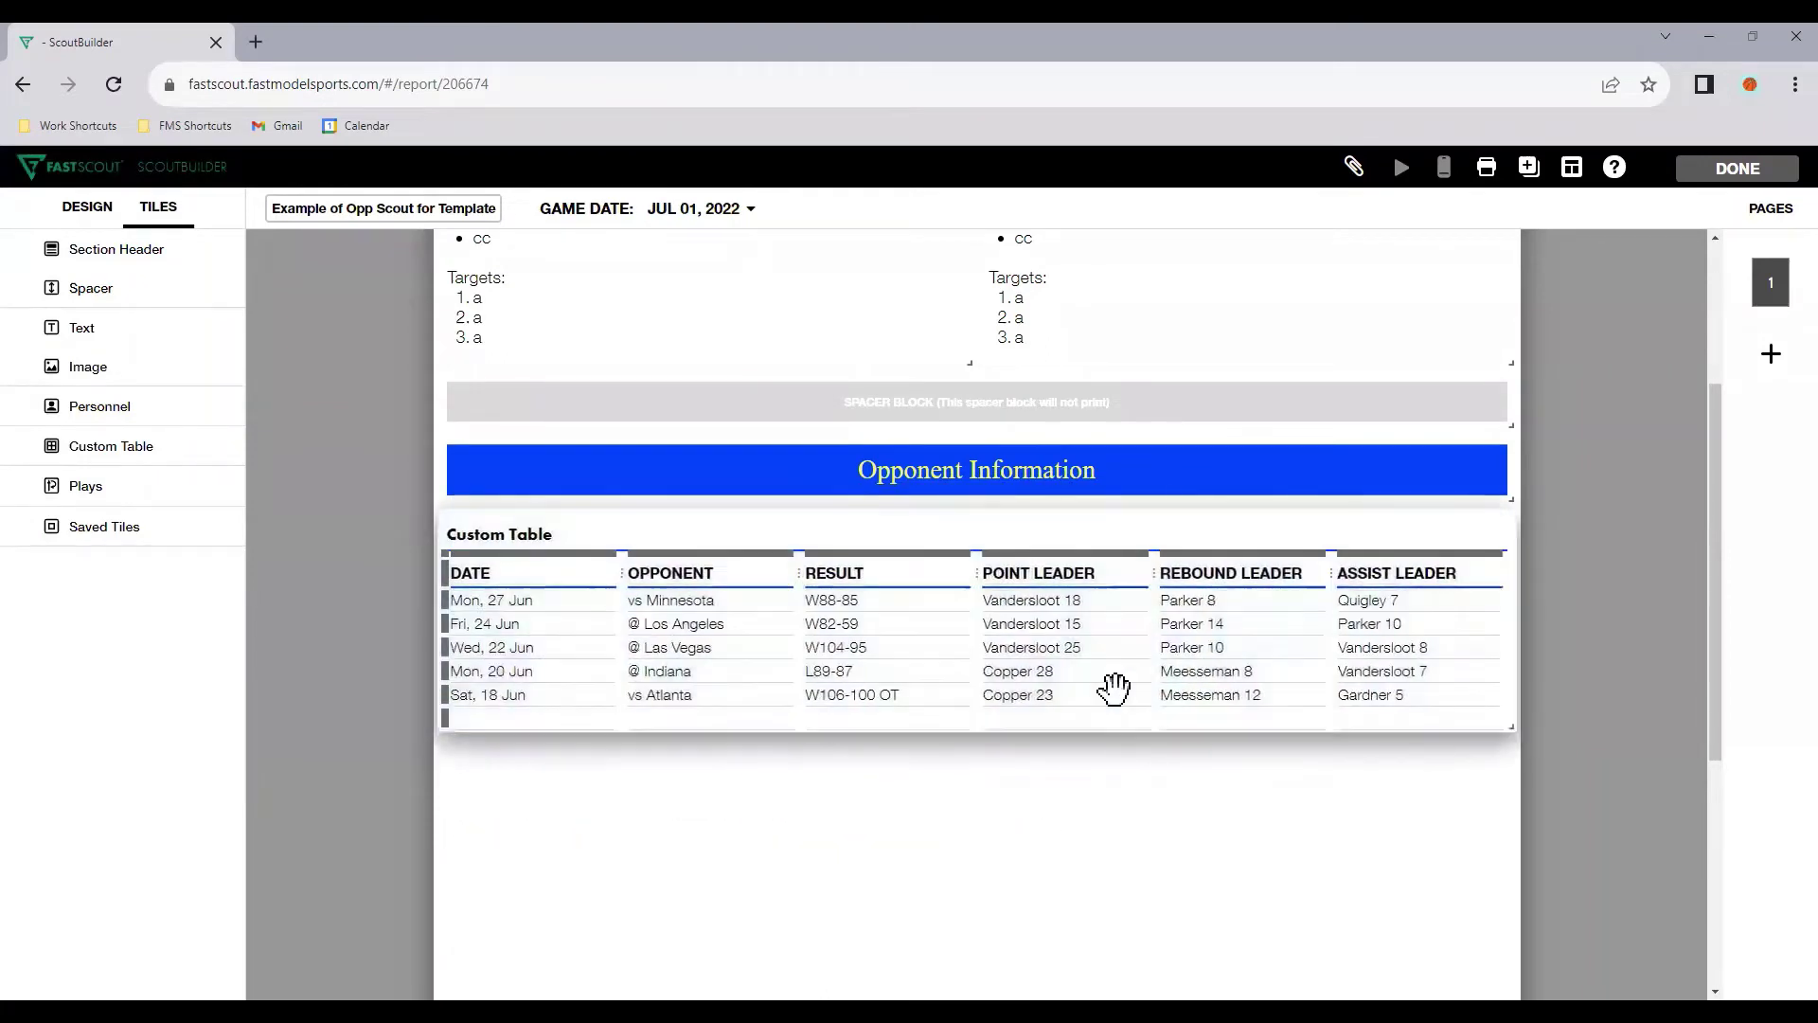
Step: Title the table 'Recent Games' and make its tile taller
click(503, 534)
text(Recent Games)
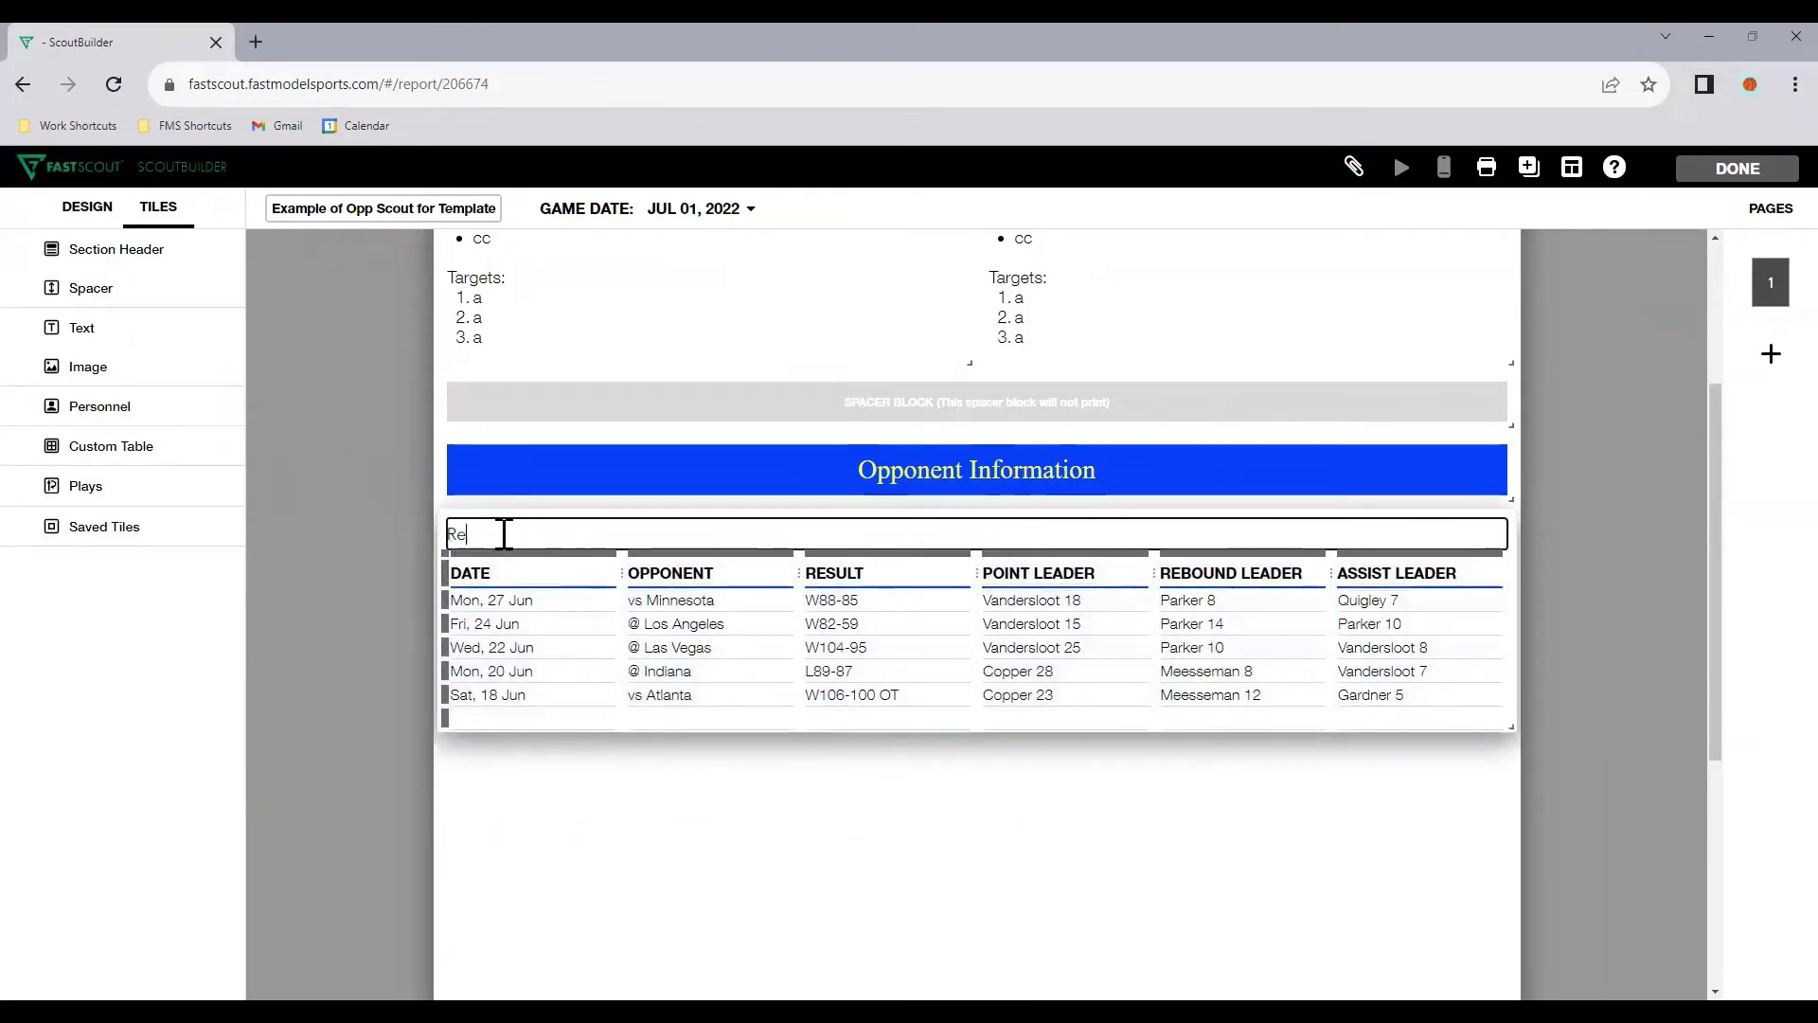
click(739, 814)
drag(1509, 722, 1514, 784)
mouse_move(453, 600)
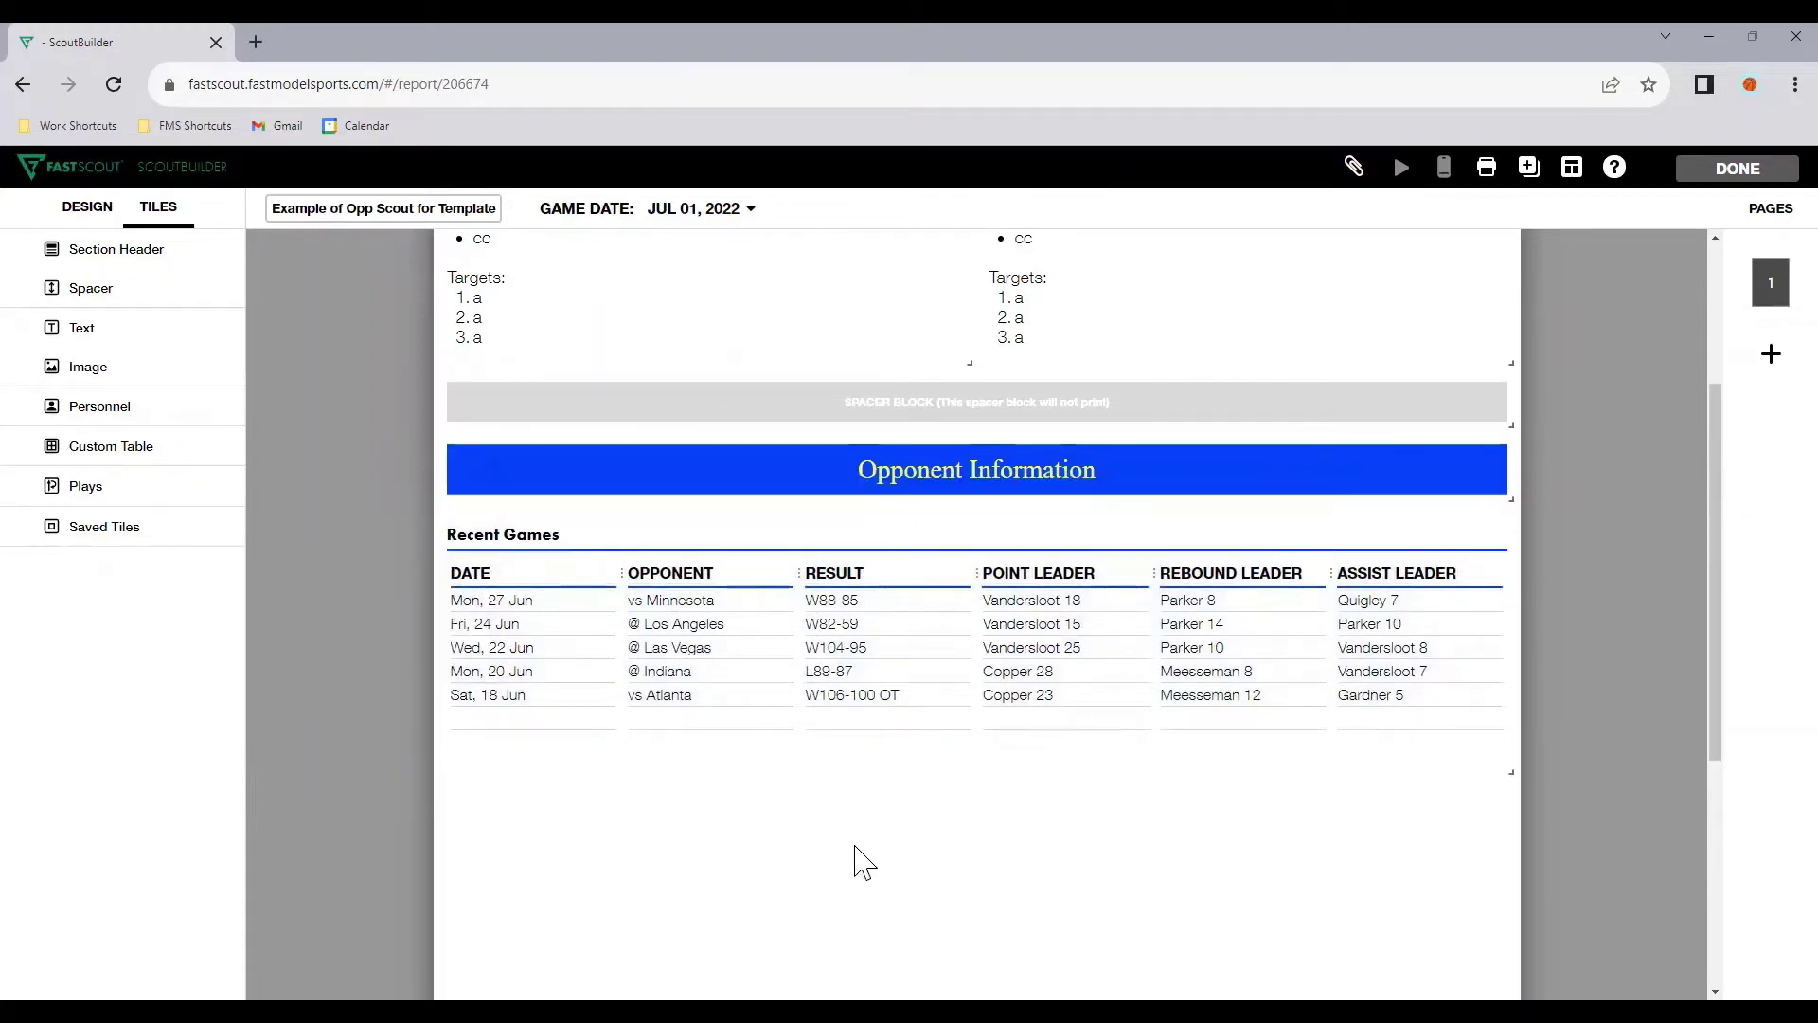
mouse_move(771, 751)
Step: Insert the saved 'Starting Five Example' tile and narrow its FastScout column
scroll(976, 863, down, 2)
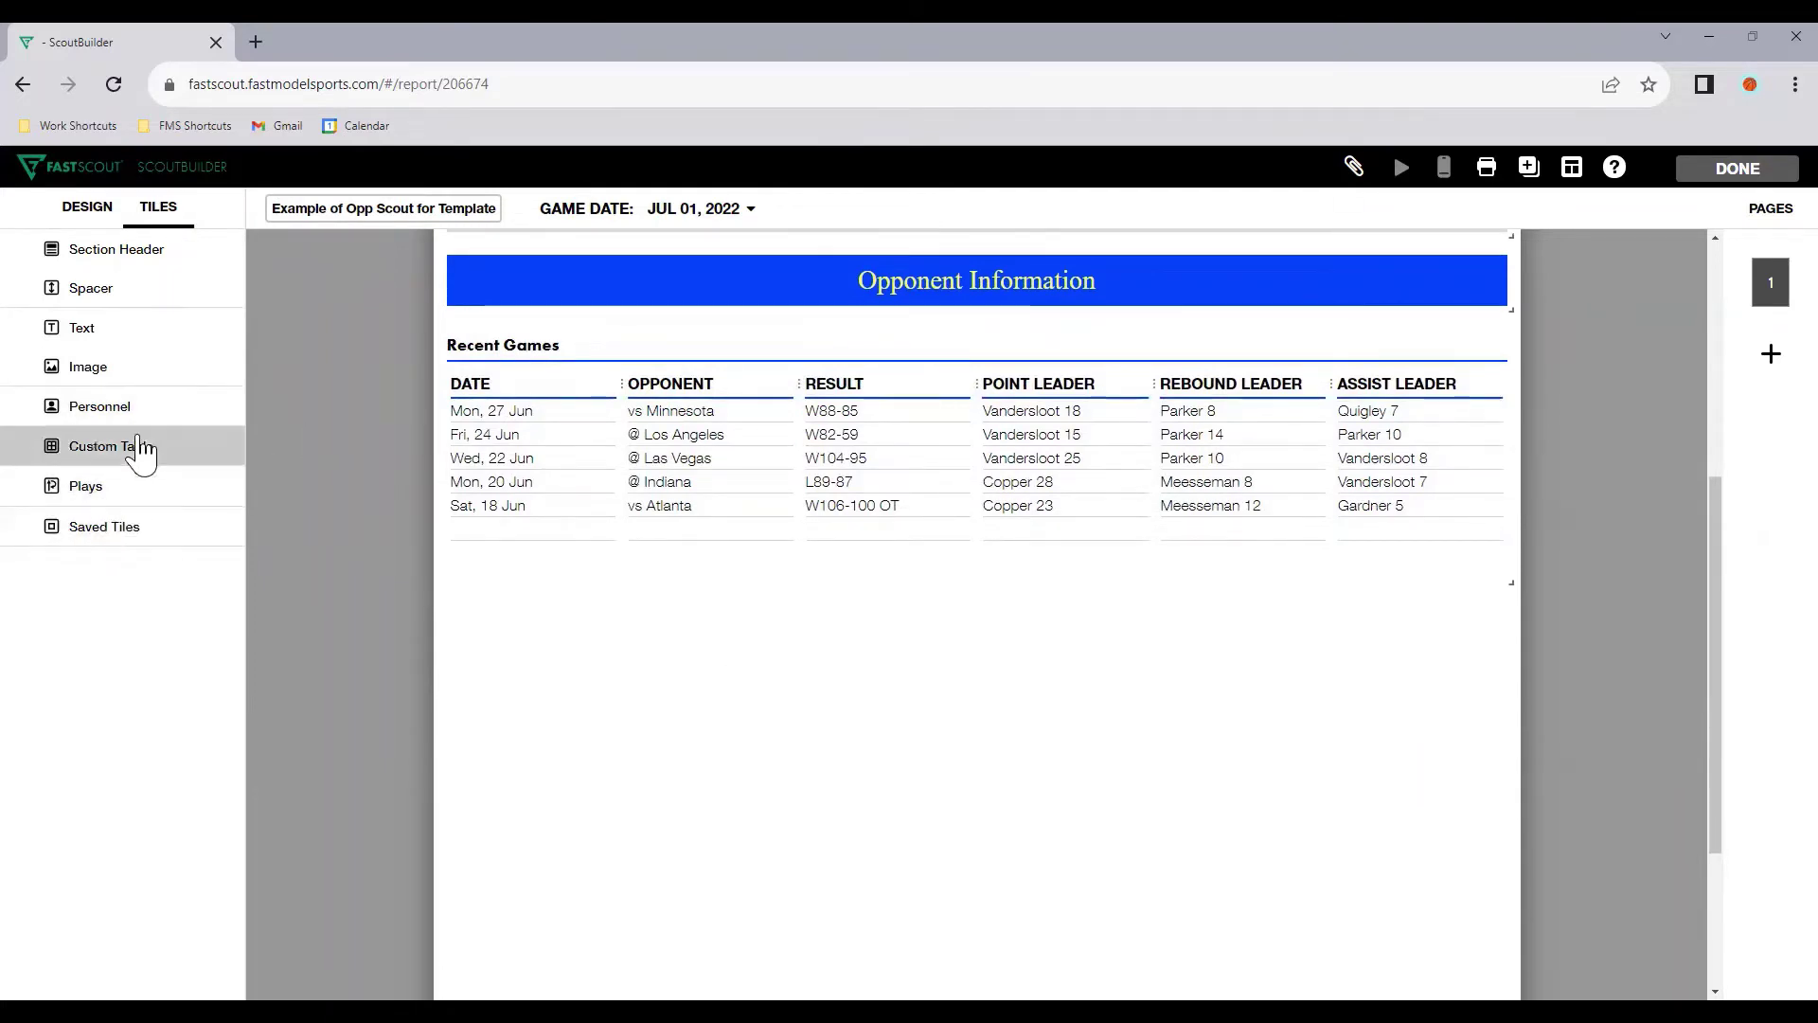
click(133, 531)
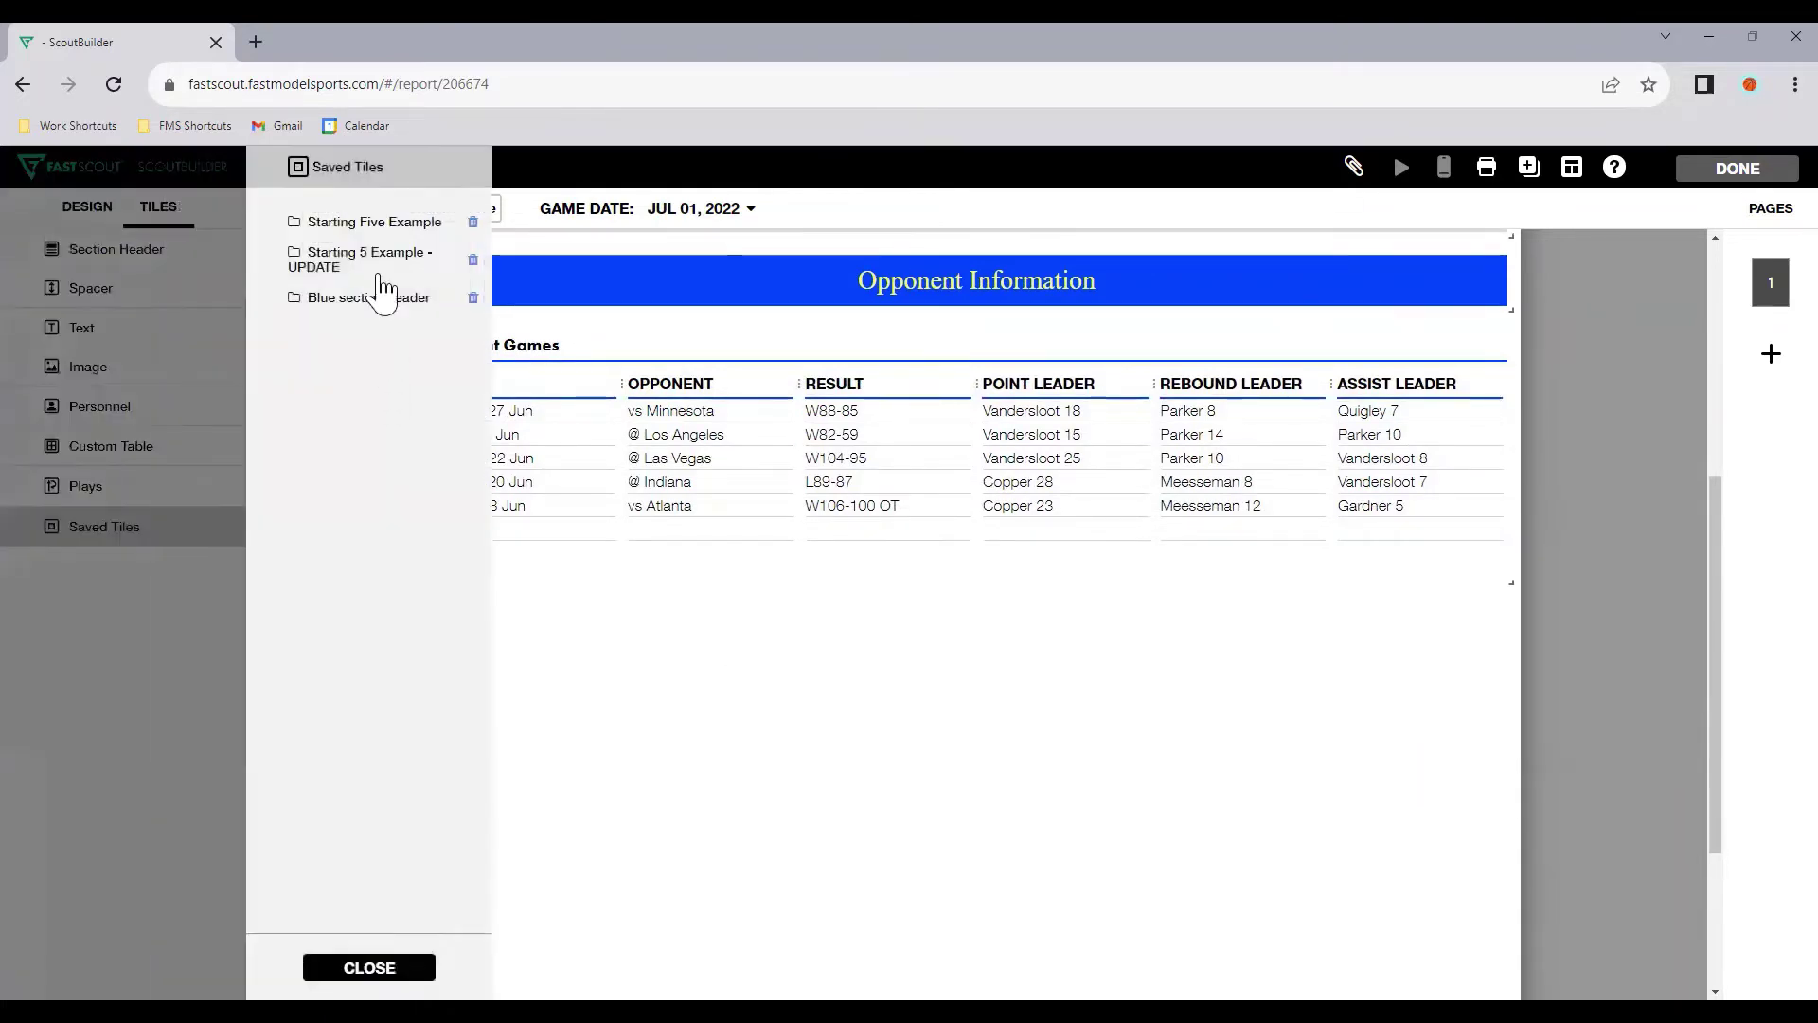
click(380, 275)
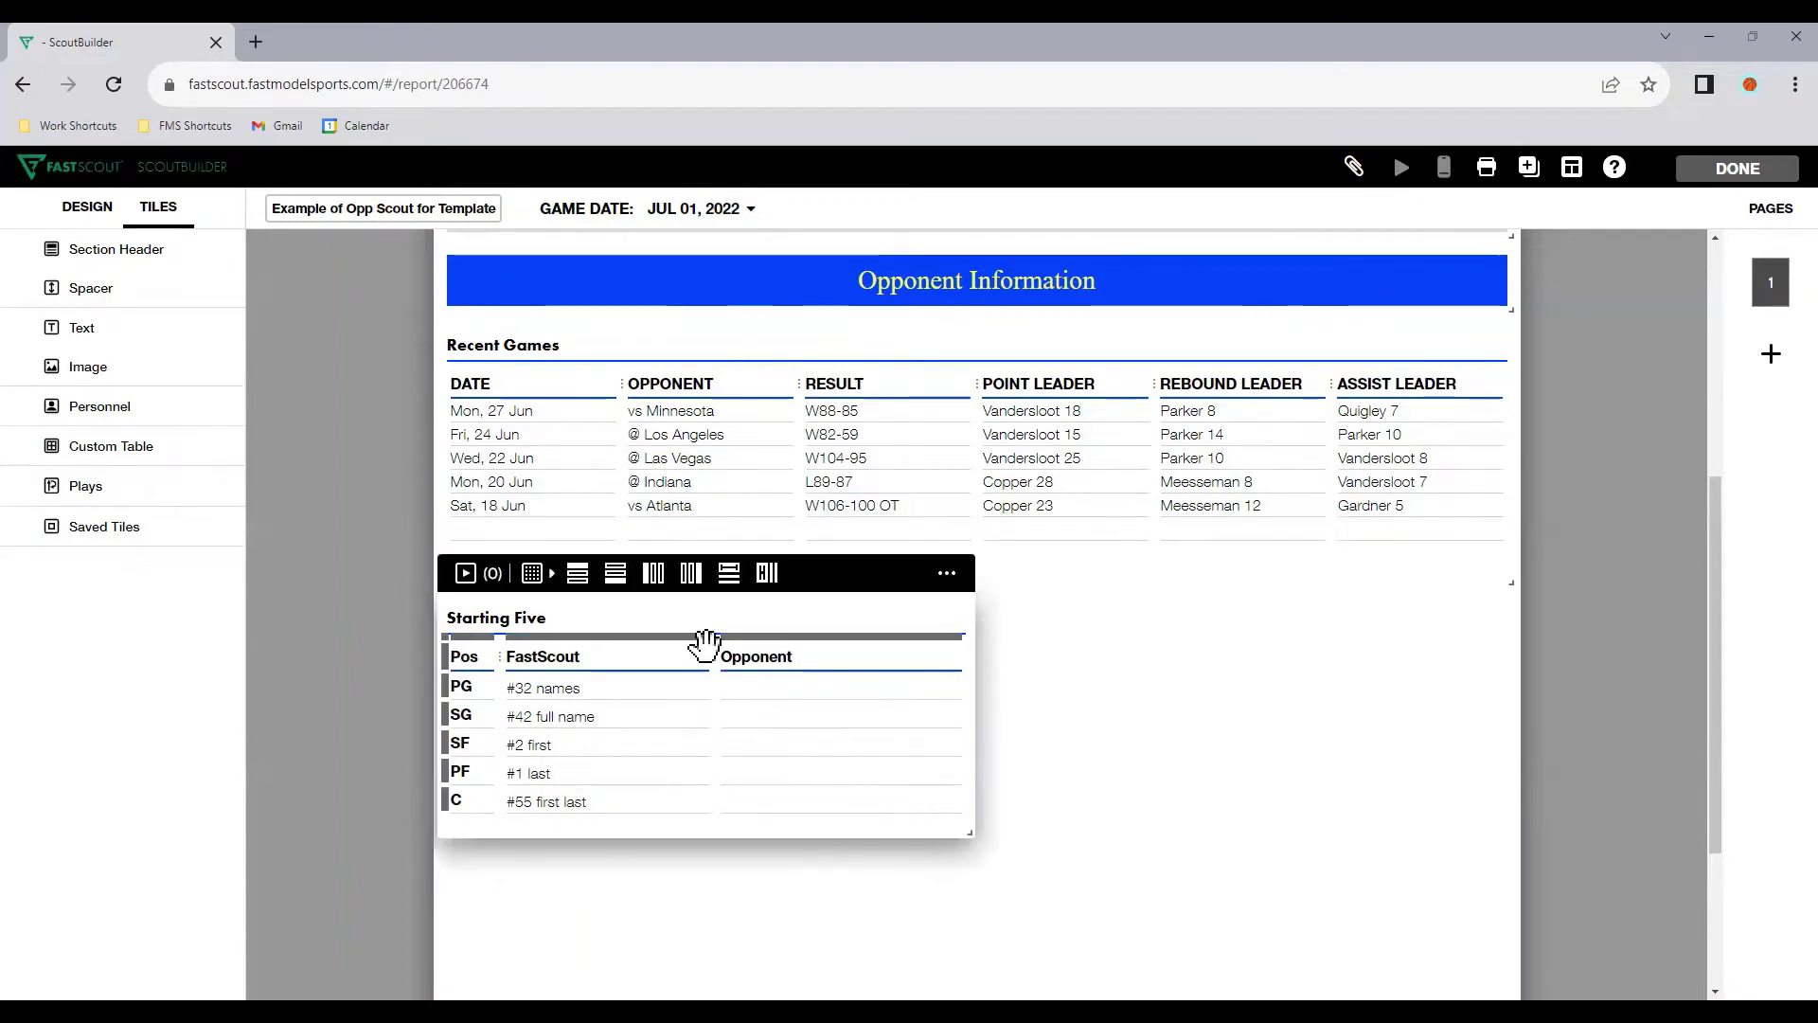
drag(712, 658, 678, 674)
click(909, 712)
click(943, 878)
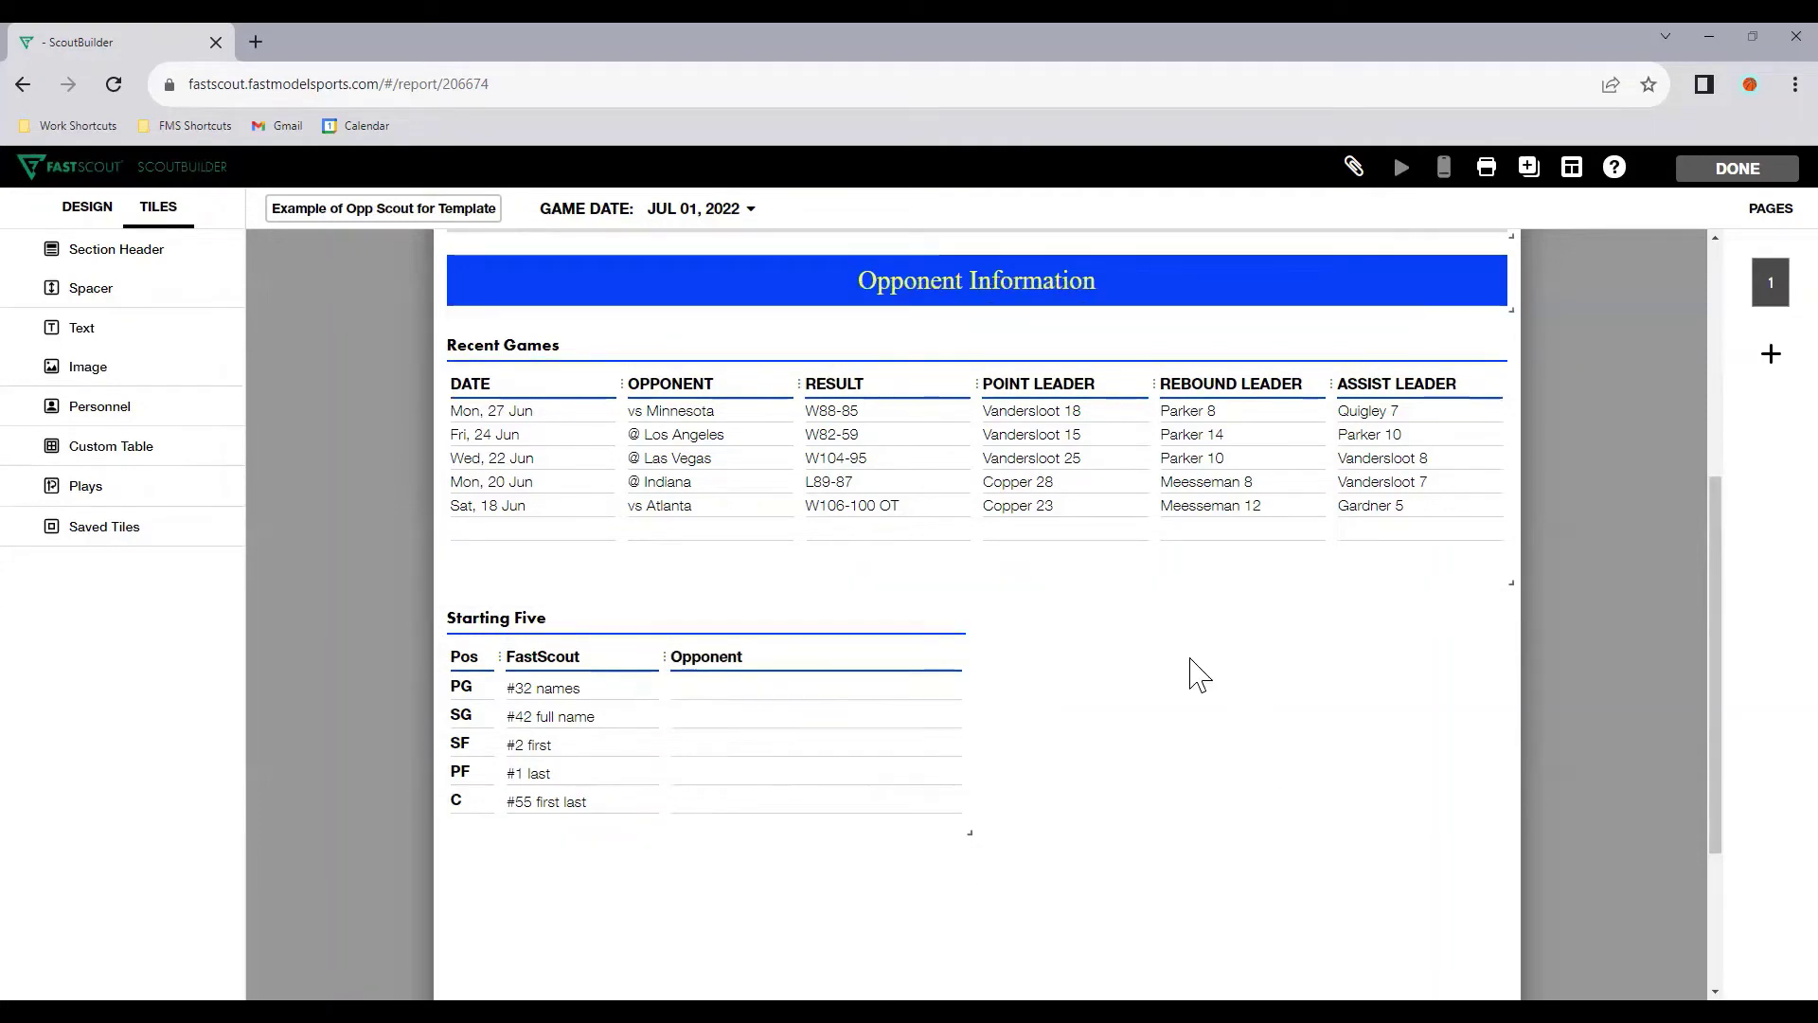
Step: Add a 4×4 custom table beside Starting Five titled 'Free Throw Shooters'
scroll(1242, 731, down, 3)
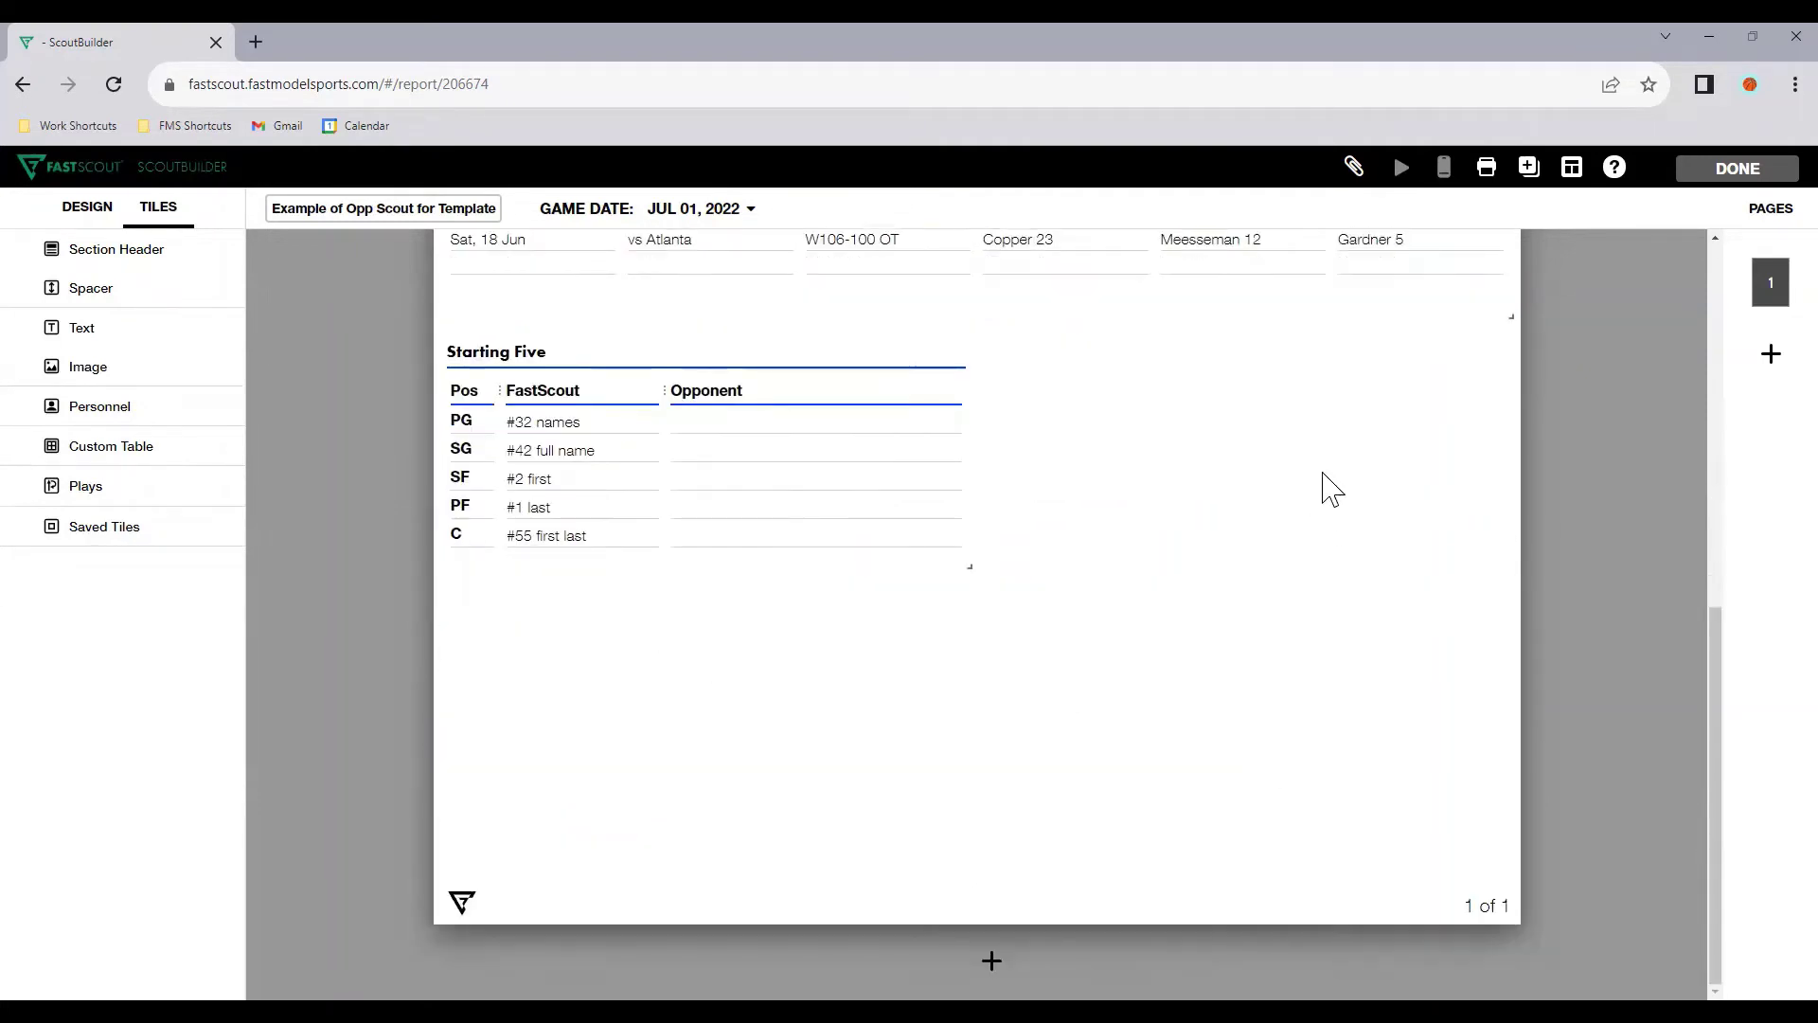
scroll(1169, 742, up, 3)
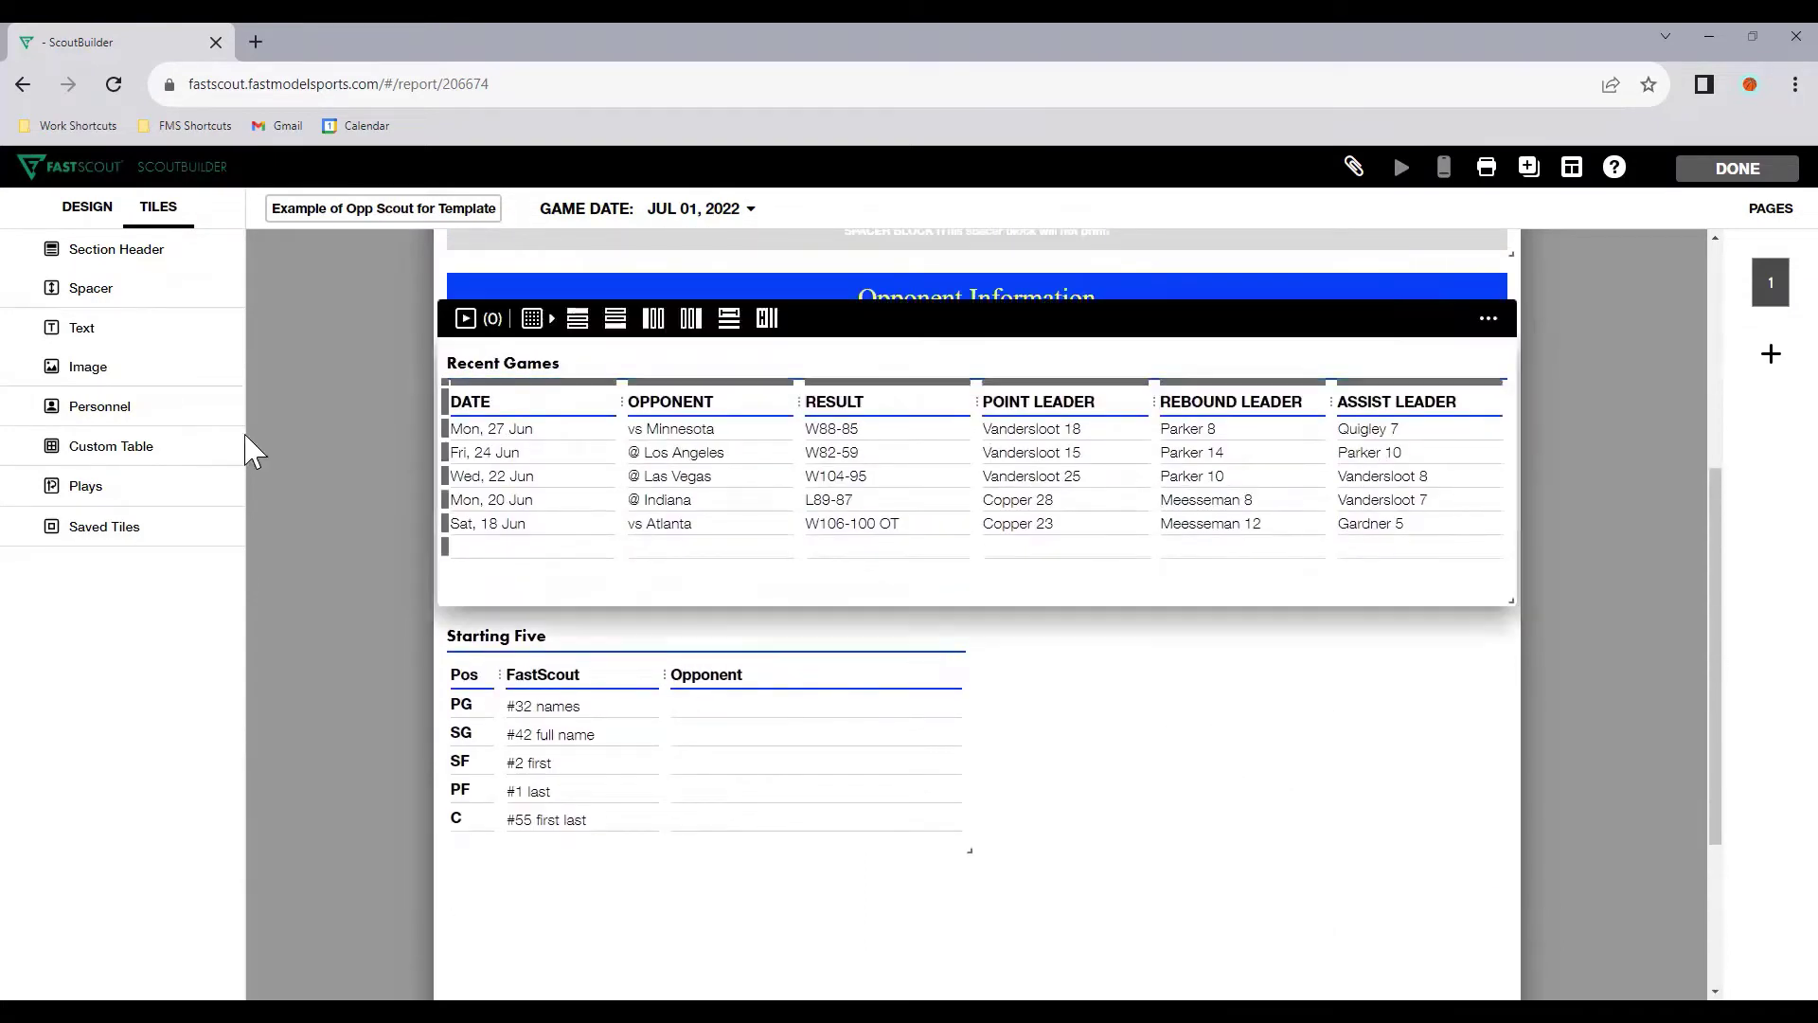
drag(167, 464, 701, 628)
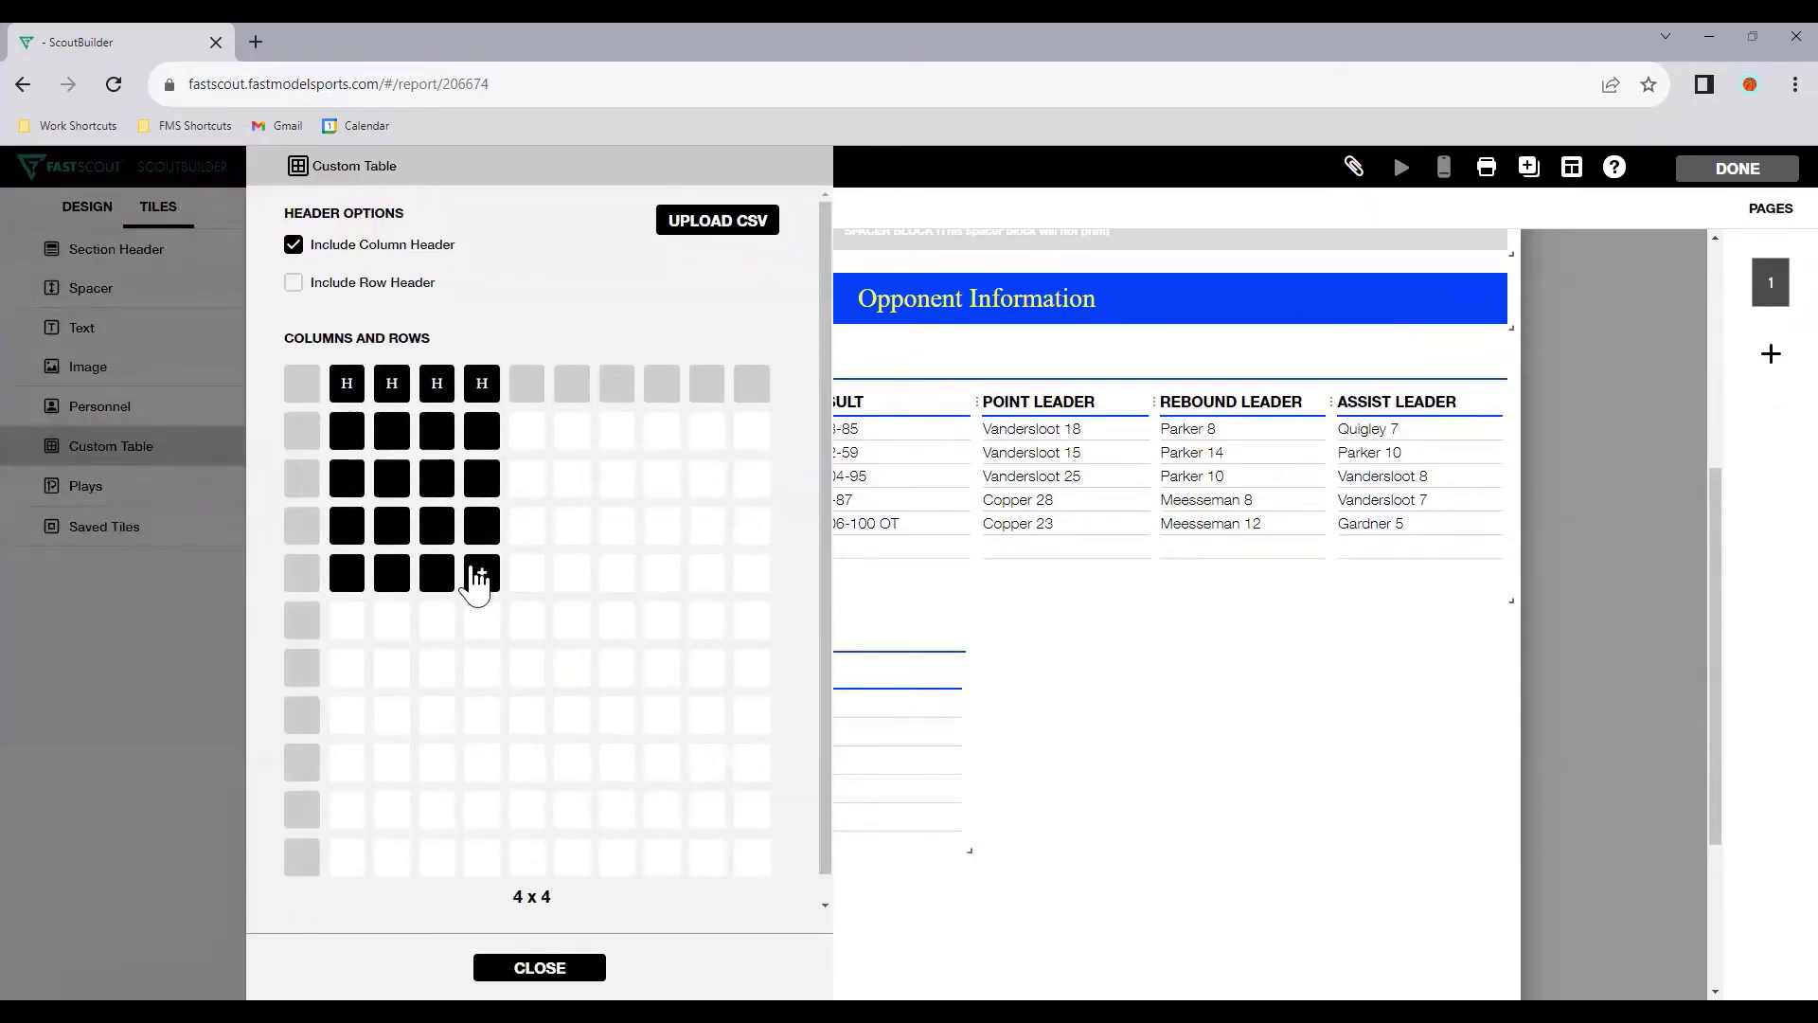
click(478, 580)
click(1037, 673)
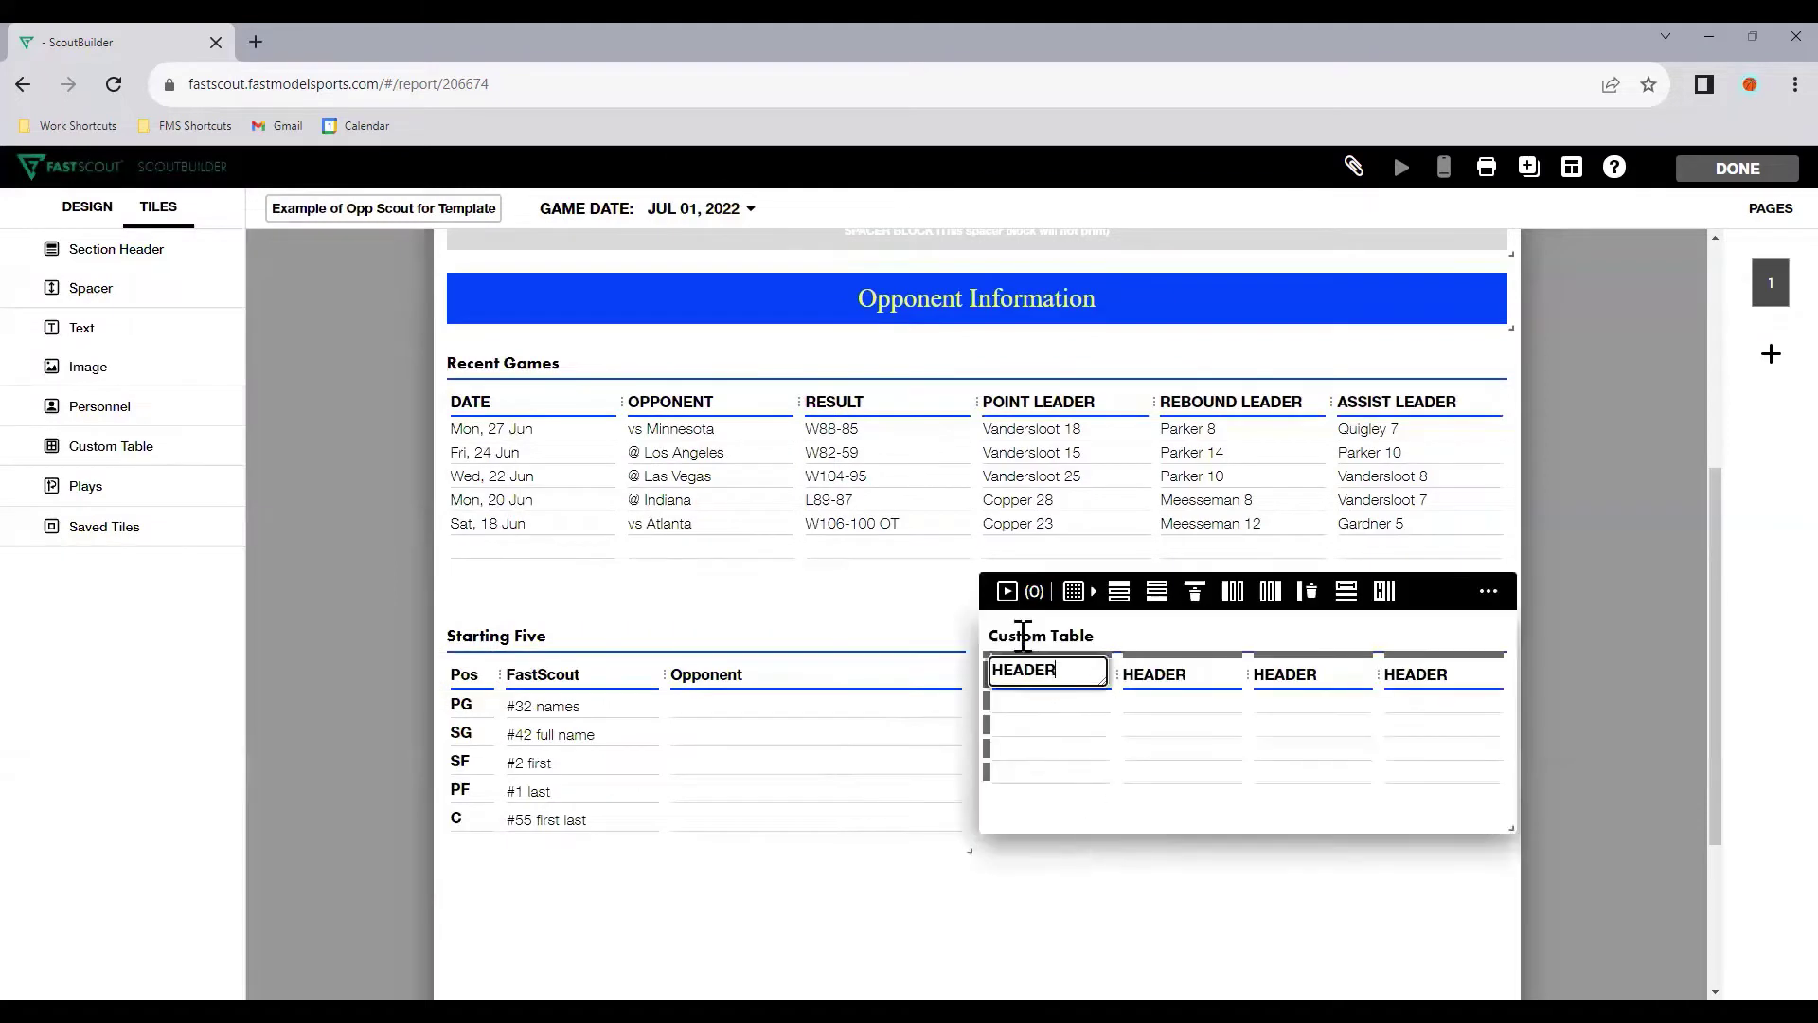
triple_click(1023, 635)
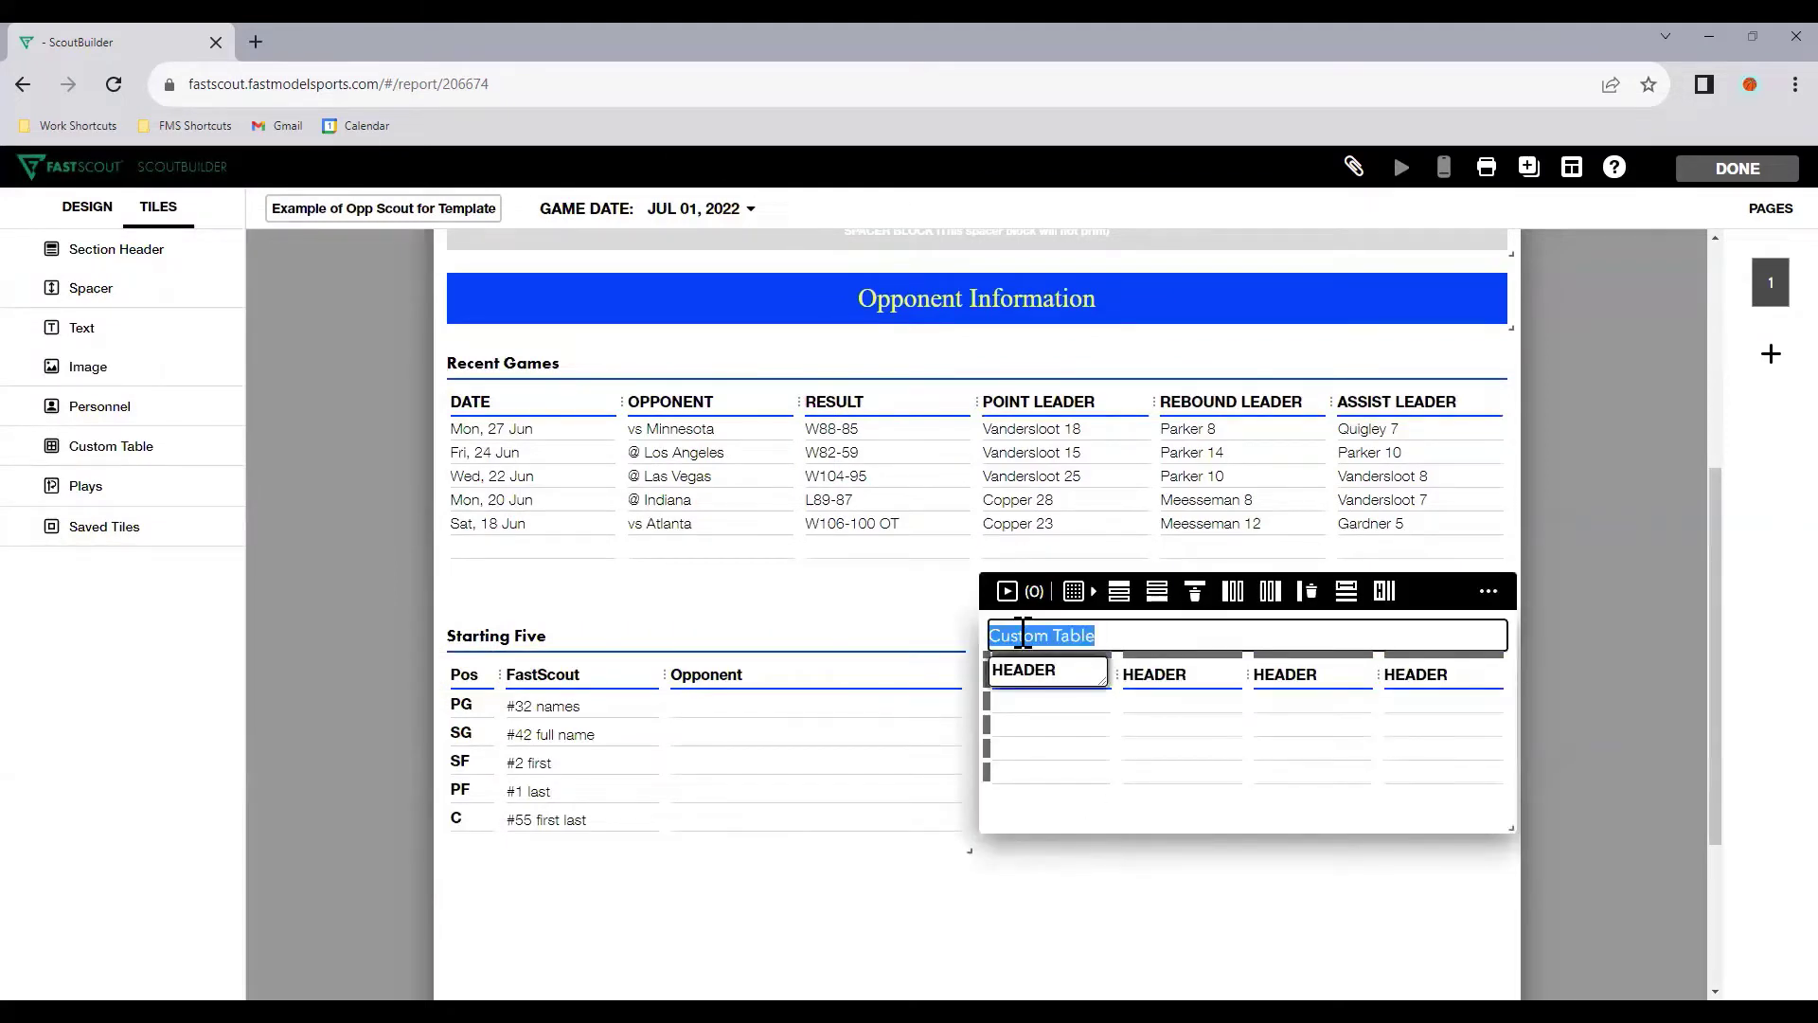
text(Free Throw Shooters)
Step: Enter initial headers Player, FTM / FTA, FT% and NOTE
double_click(1040, 676)
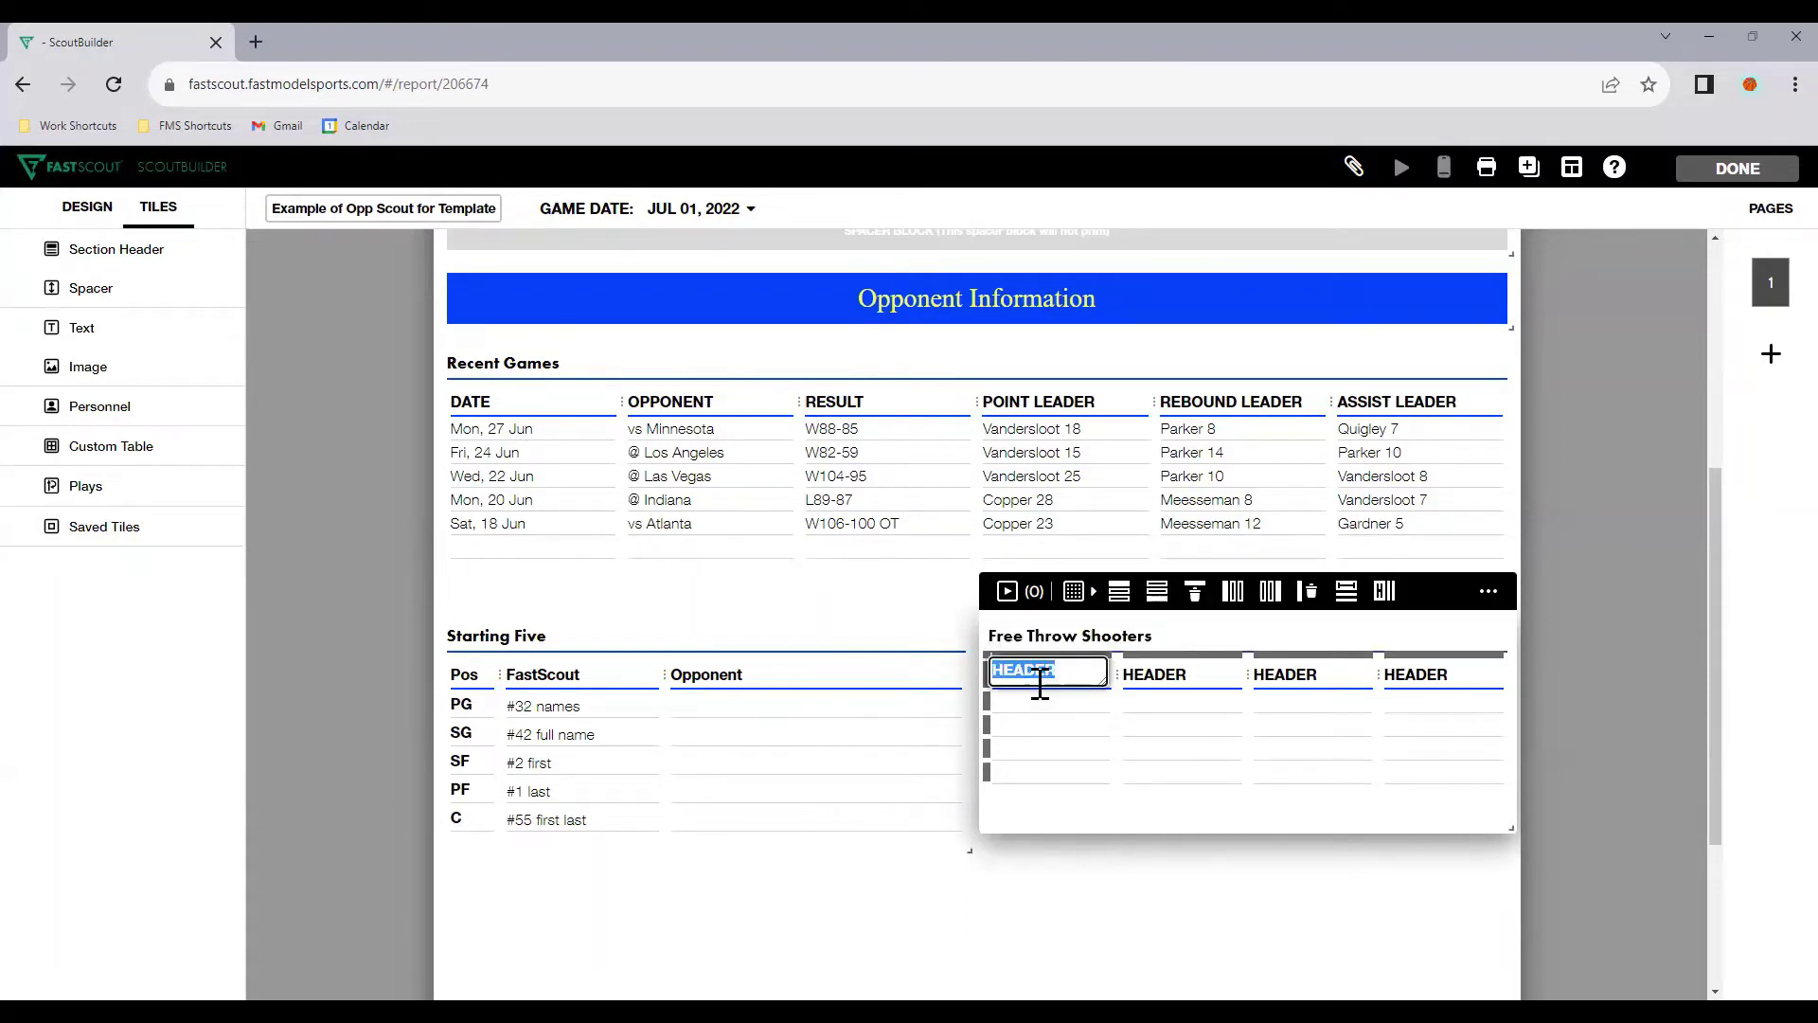
text(Player)
key(Tab)
text(FT)
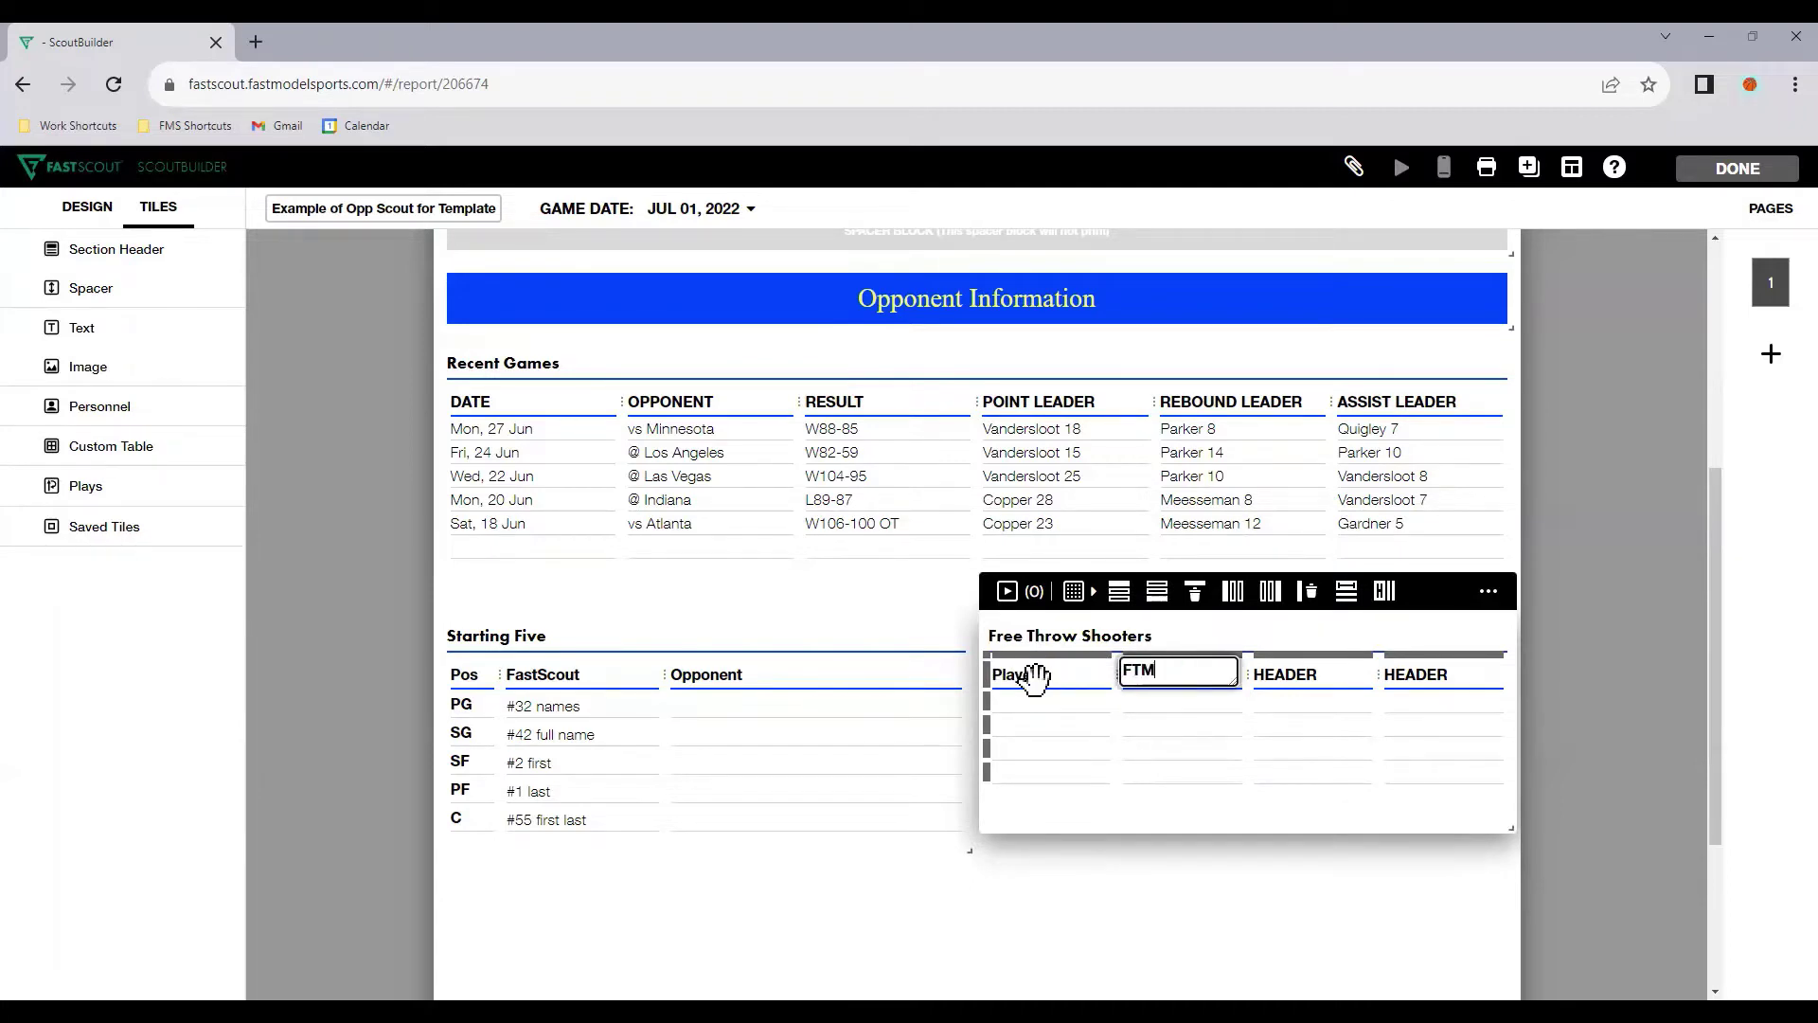
key(Tab)
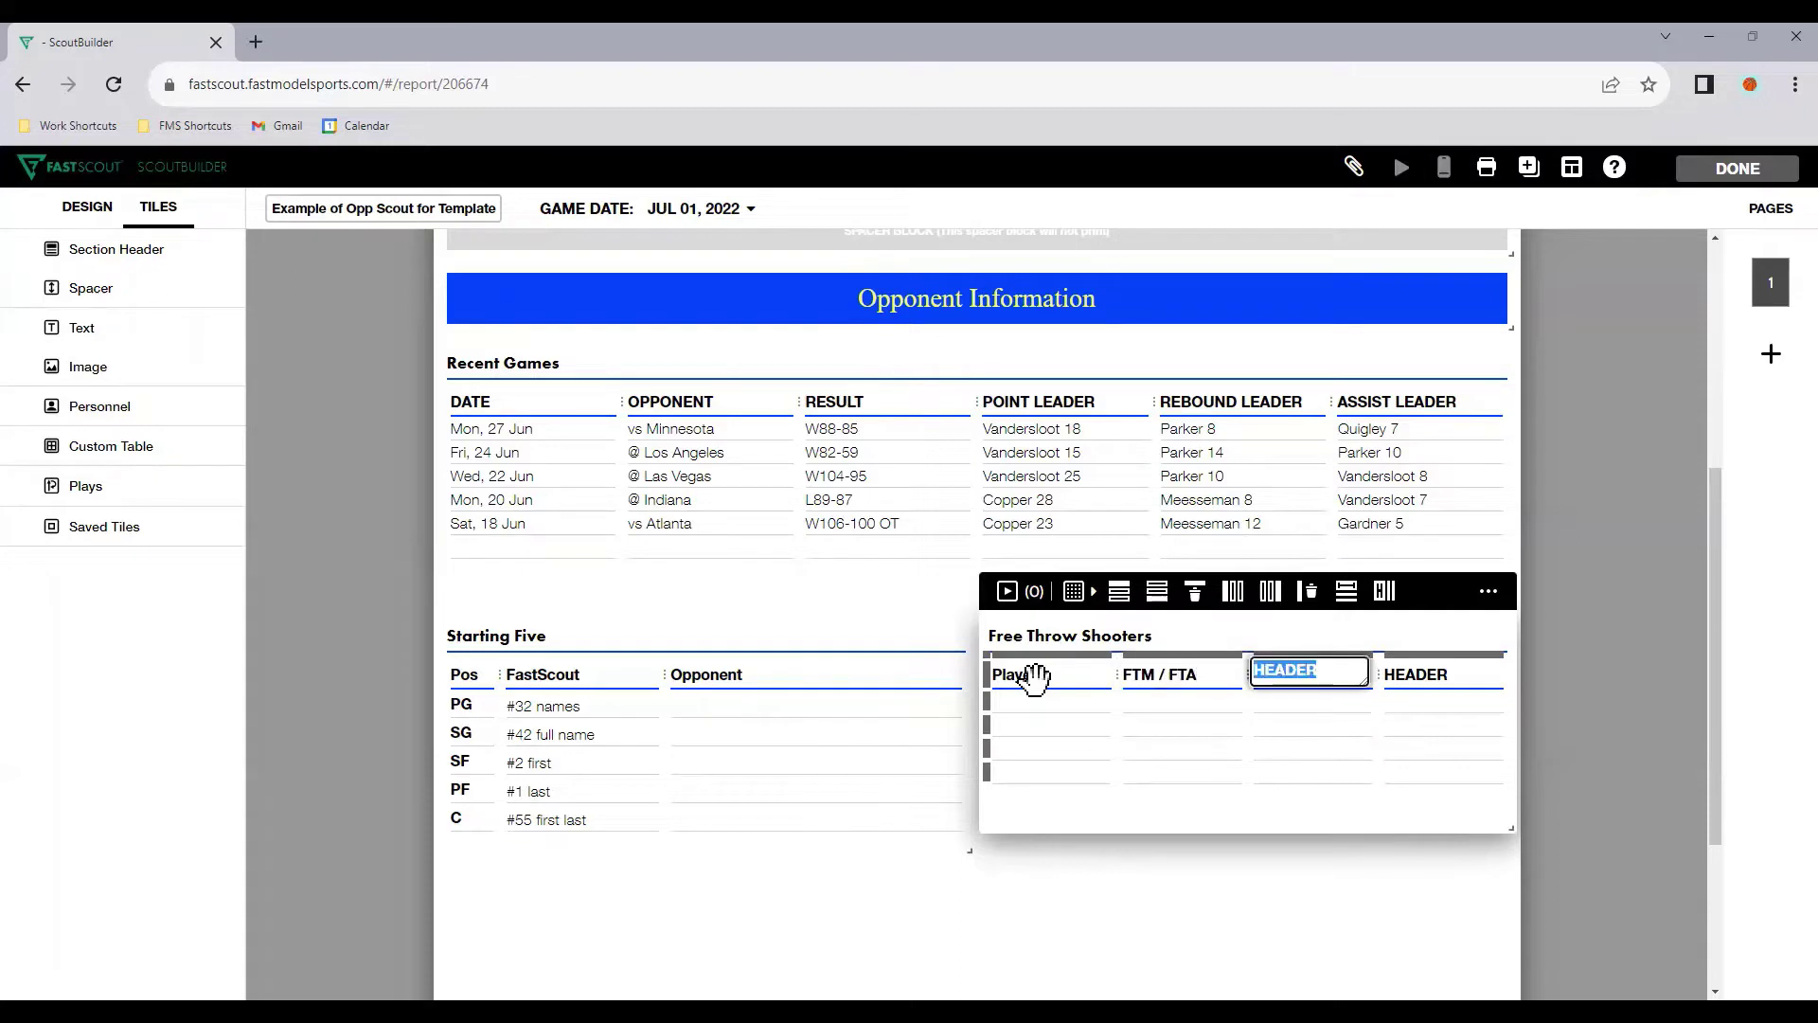
text(FT%)
key(Tab)
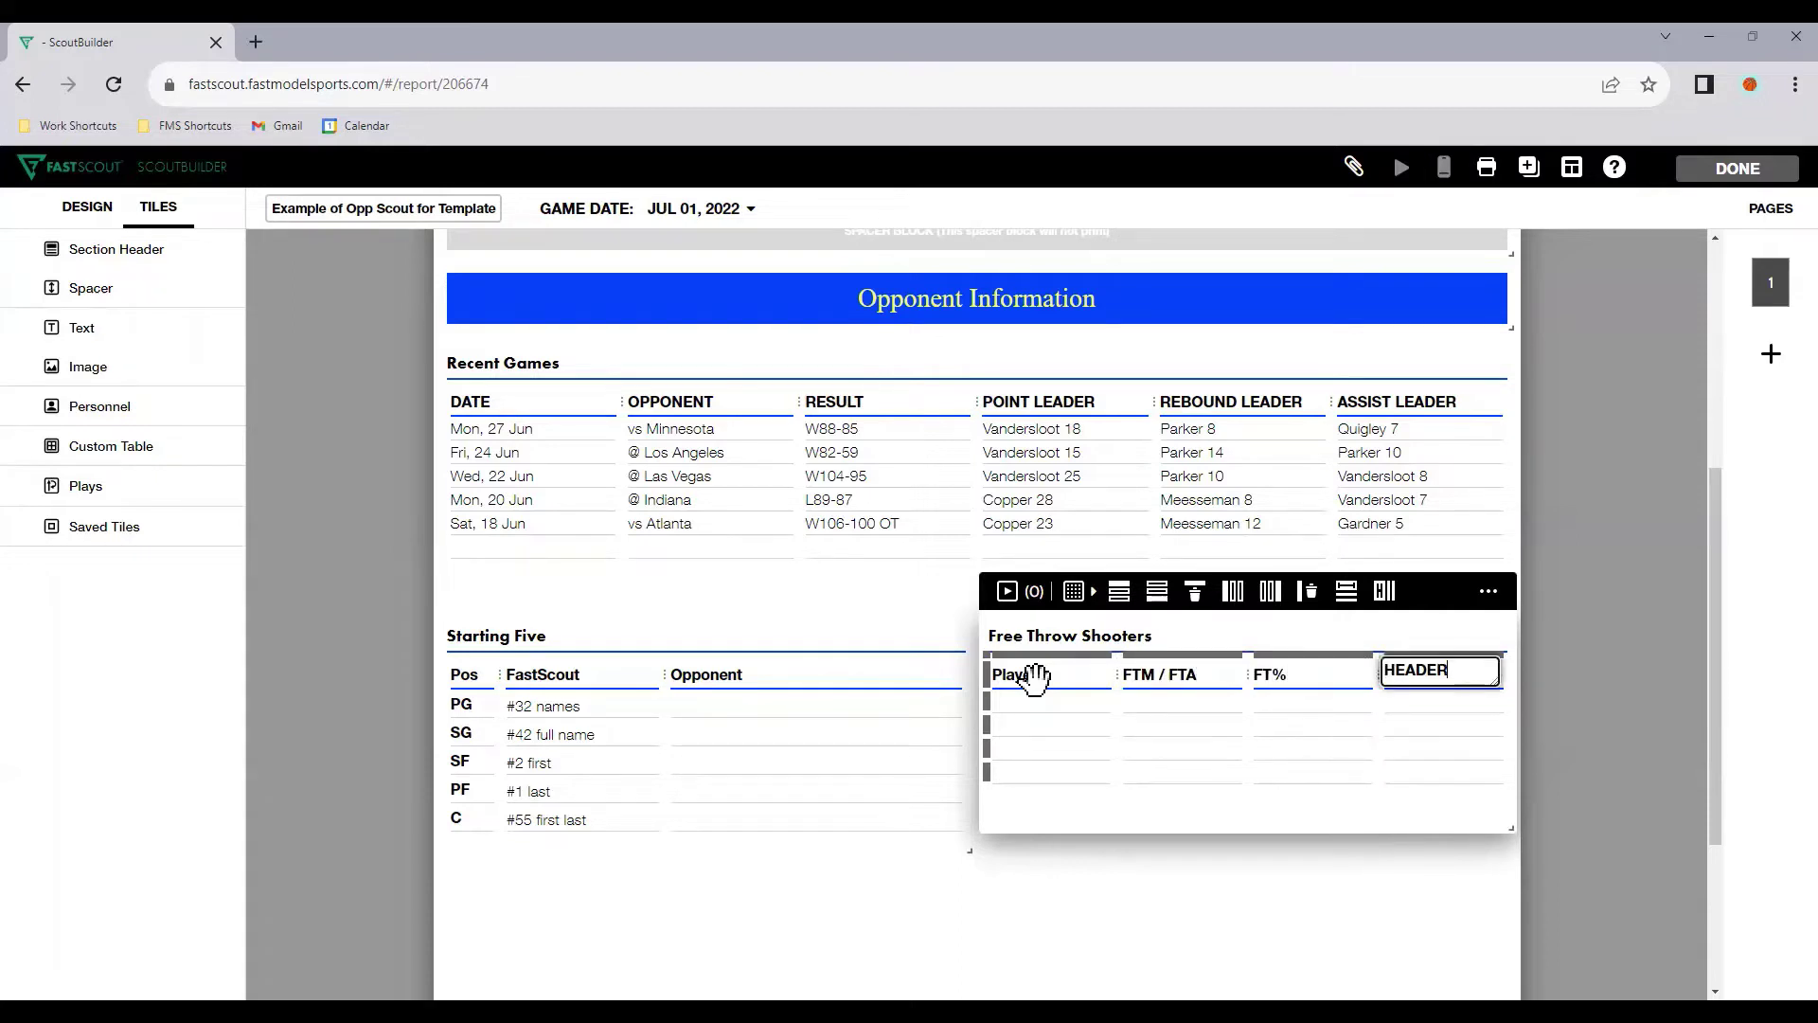
text(NOTE)
key(Return)
Step: Revise headers to M/A TOT, M/A P/G and FT%, and enter #32 as the first player
click(1279, 672)
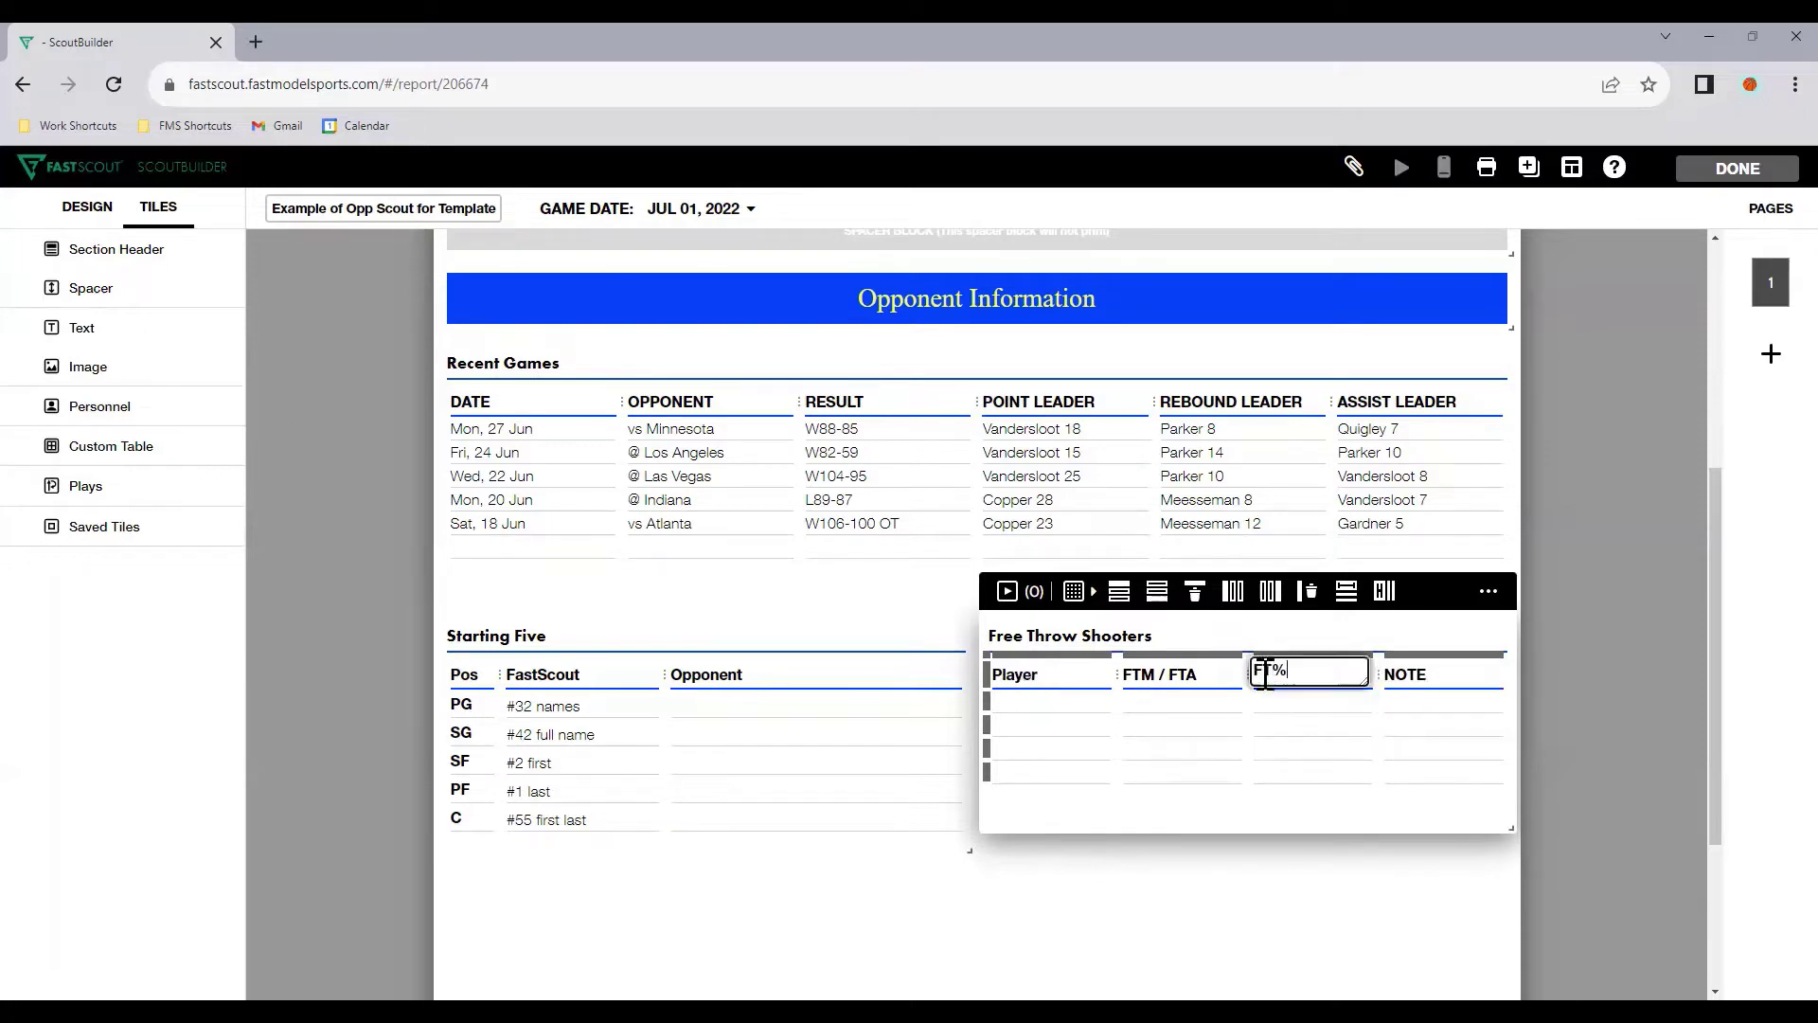
click(1222, 671)
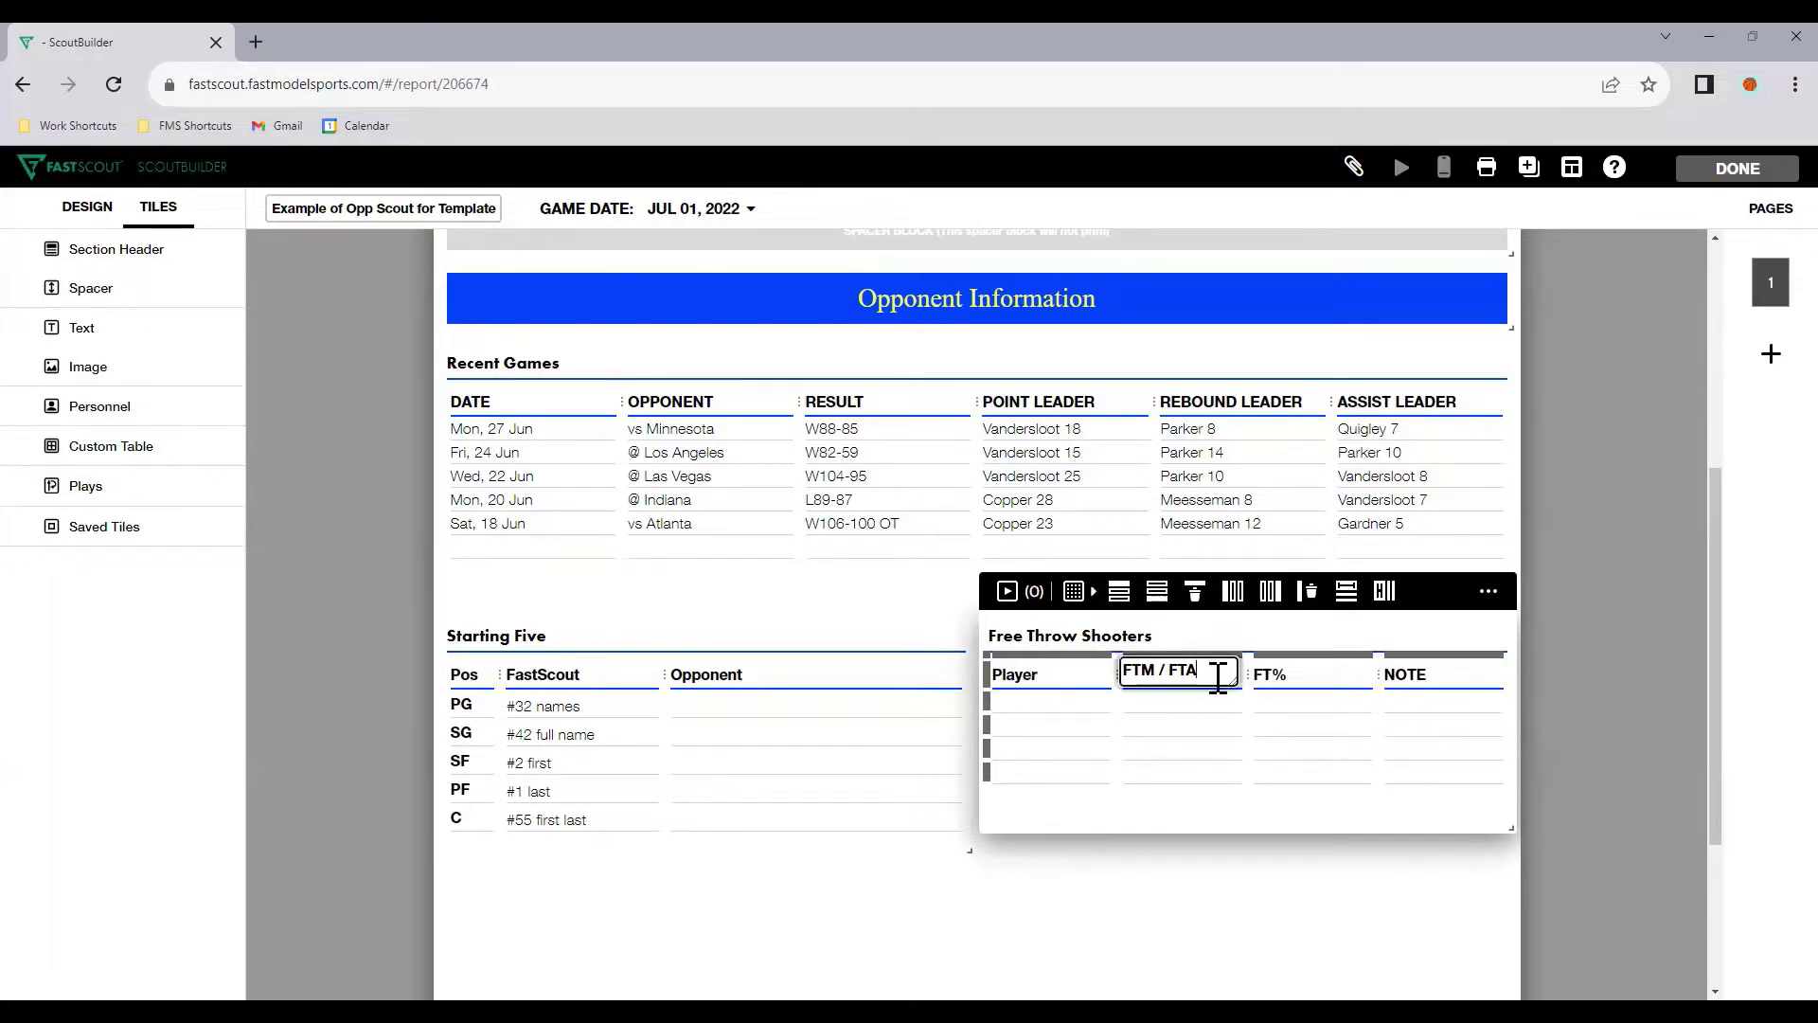
triple_click(1219, 676)
text(M/A TOT)
key(Tab)
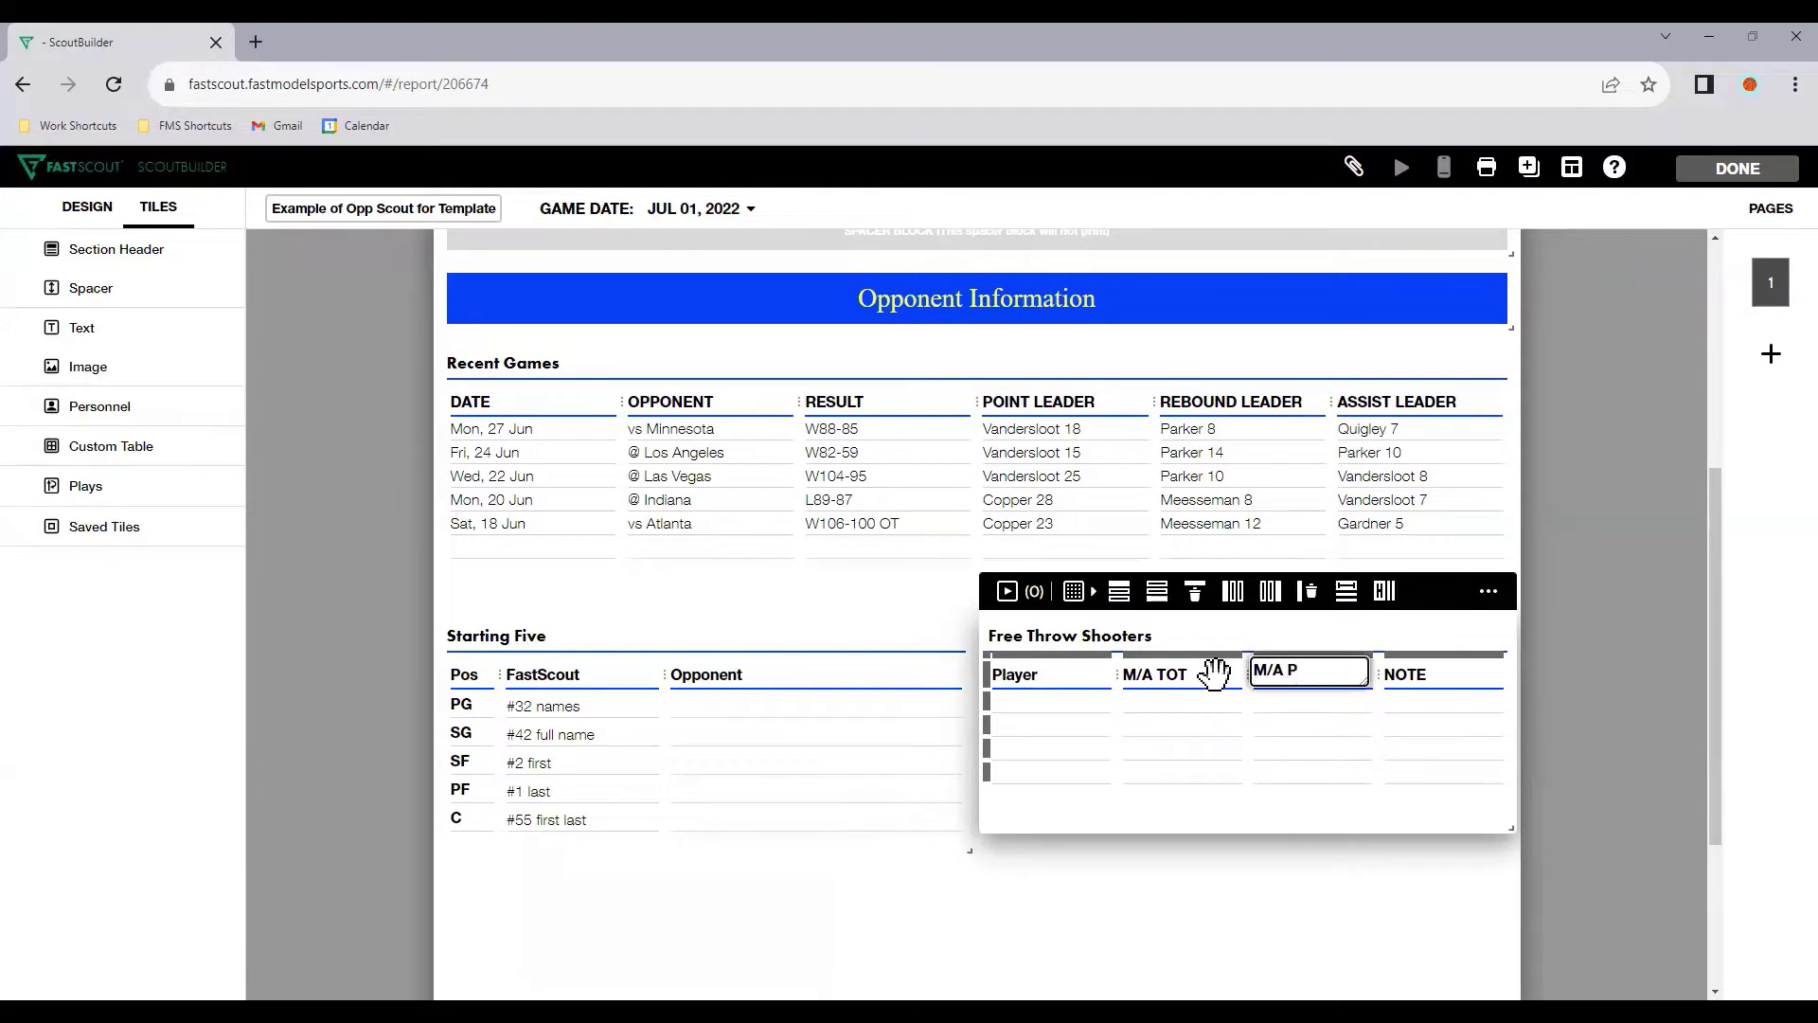
key(Tab)
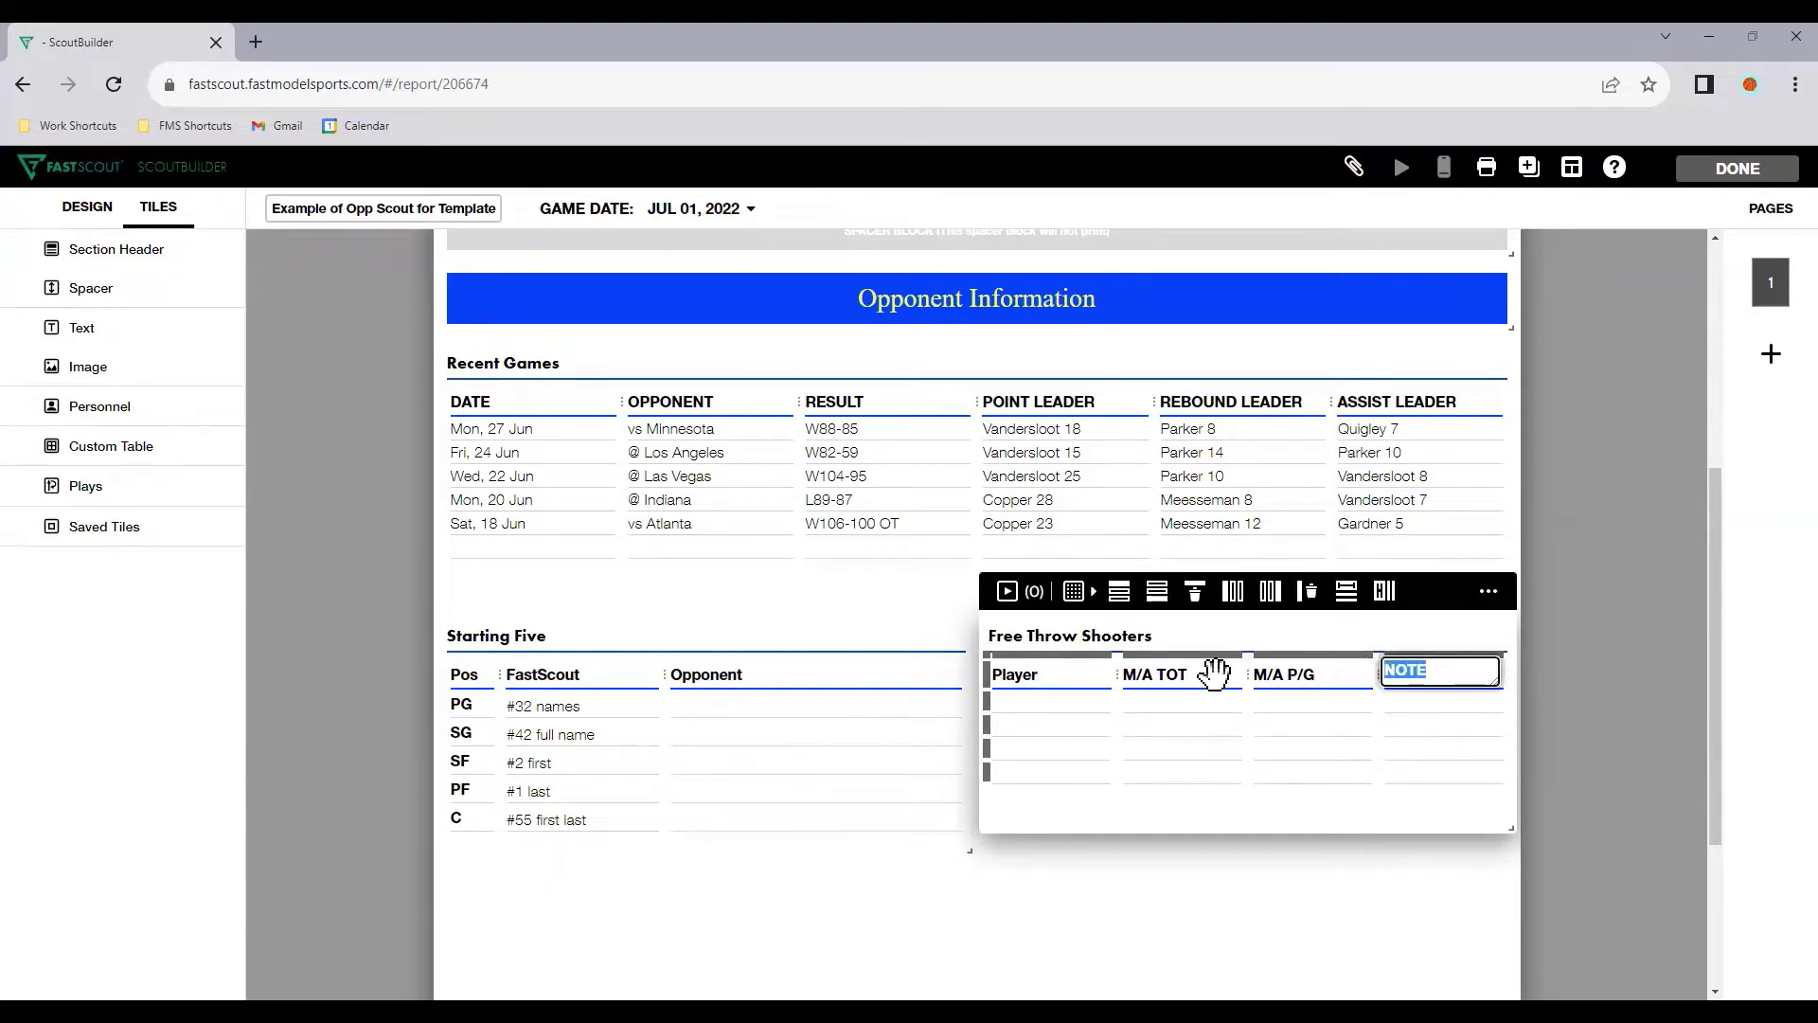
text(FT%)
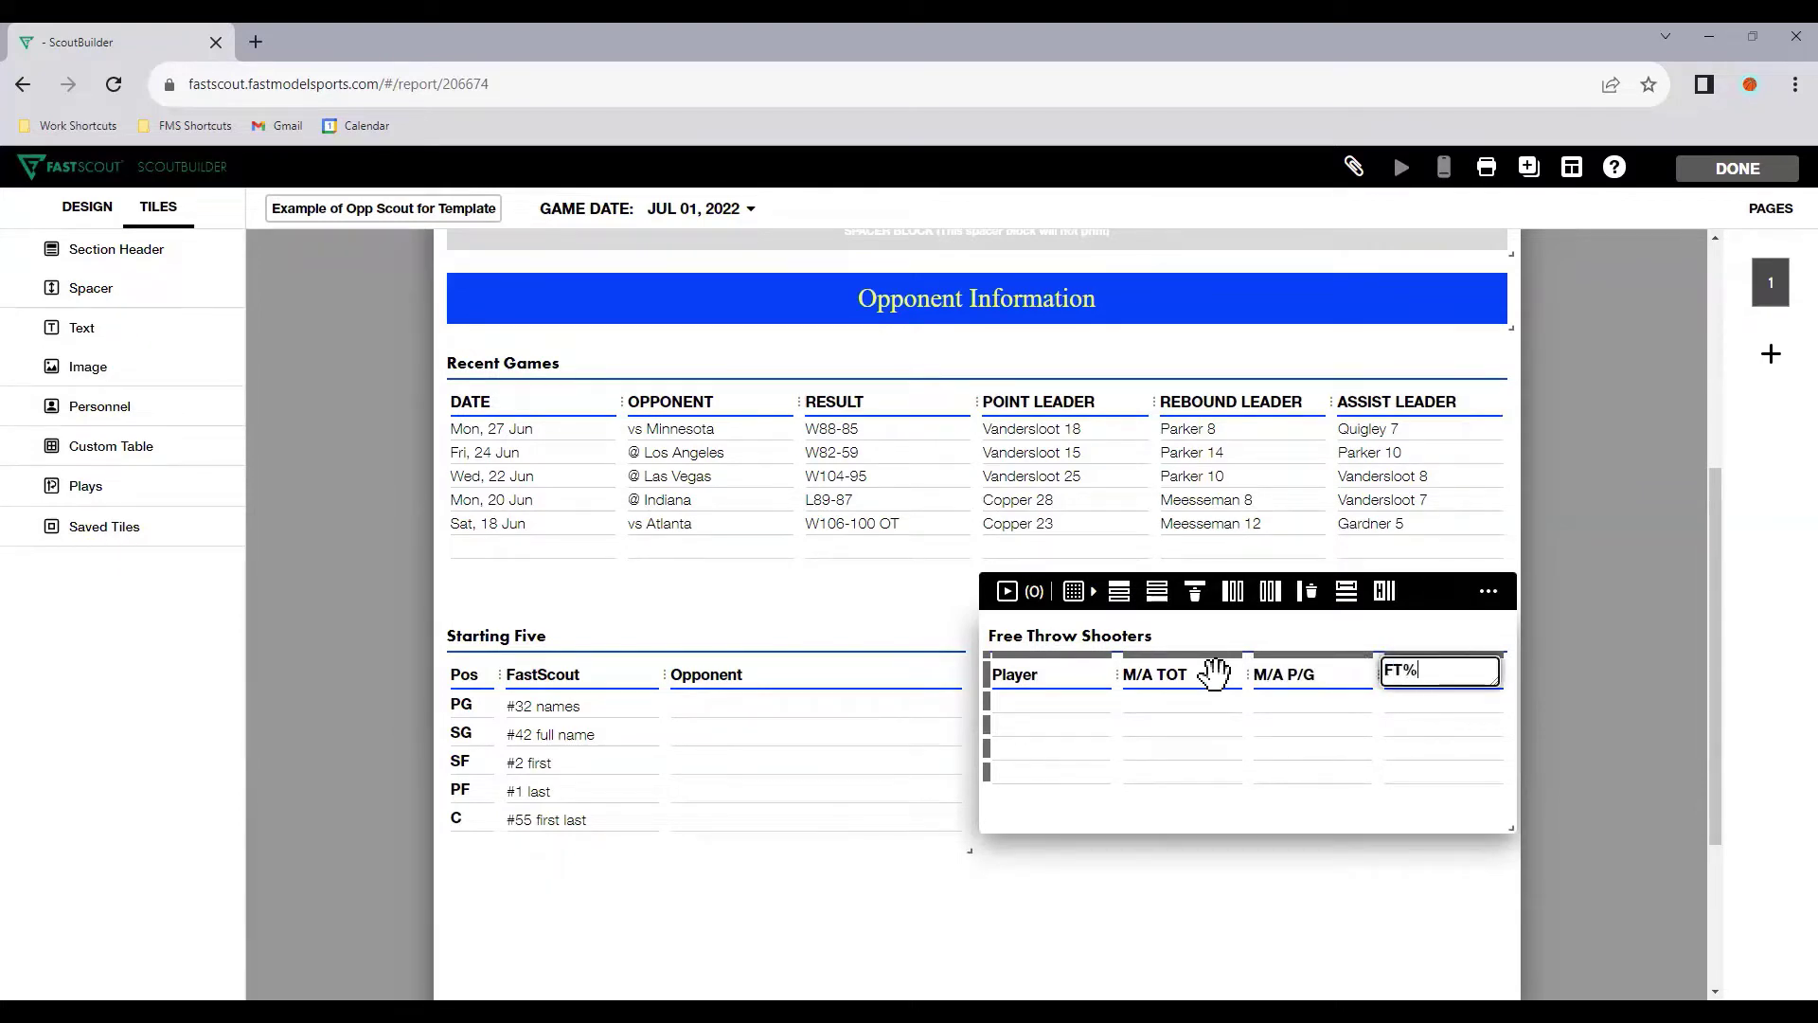
click(1053, 701)
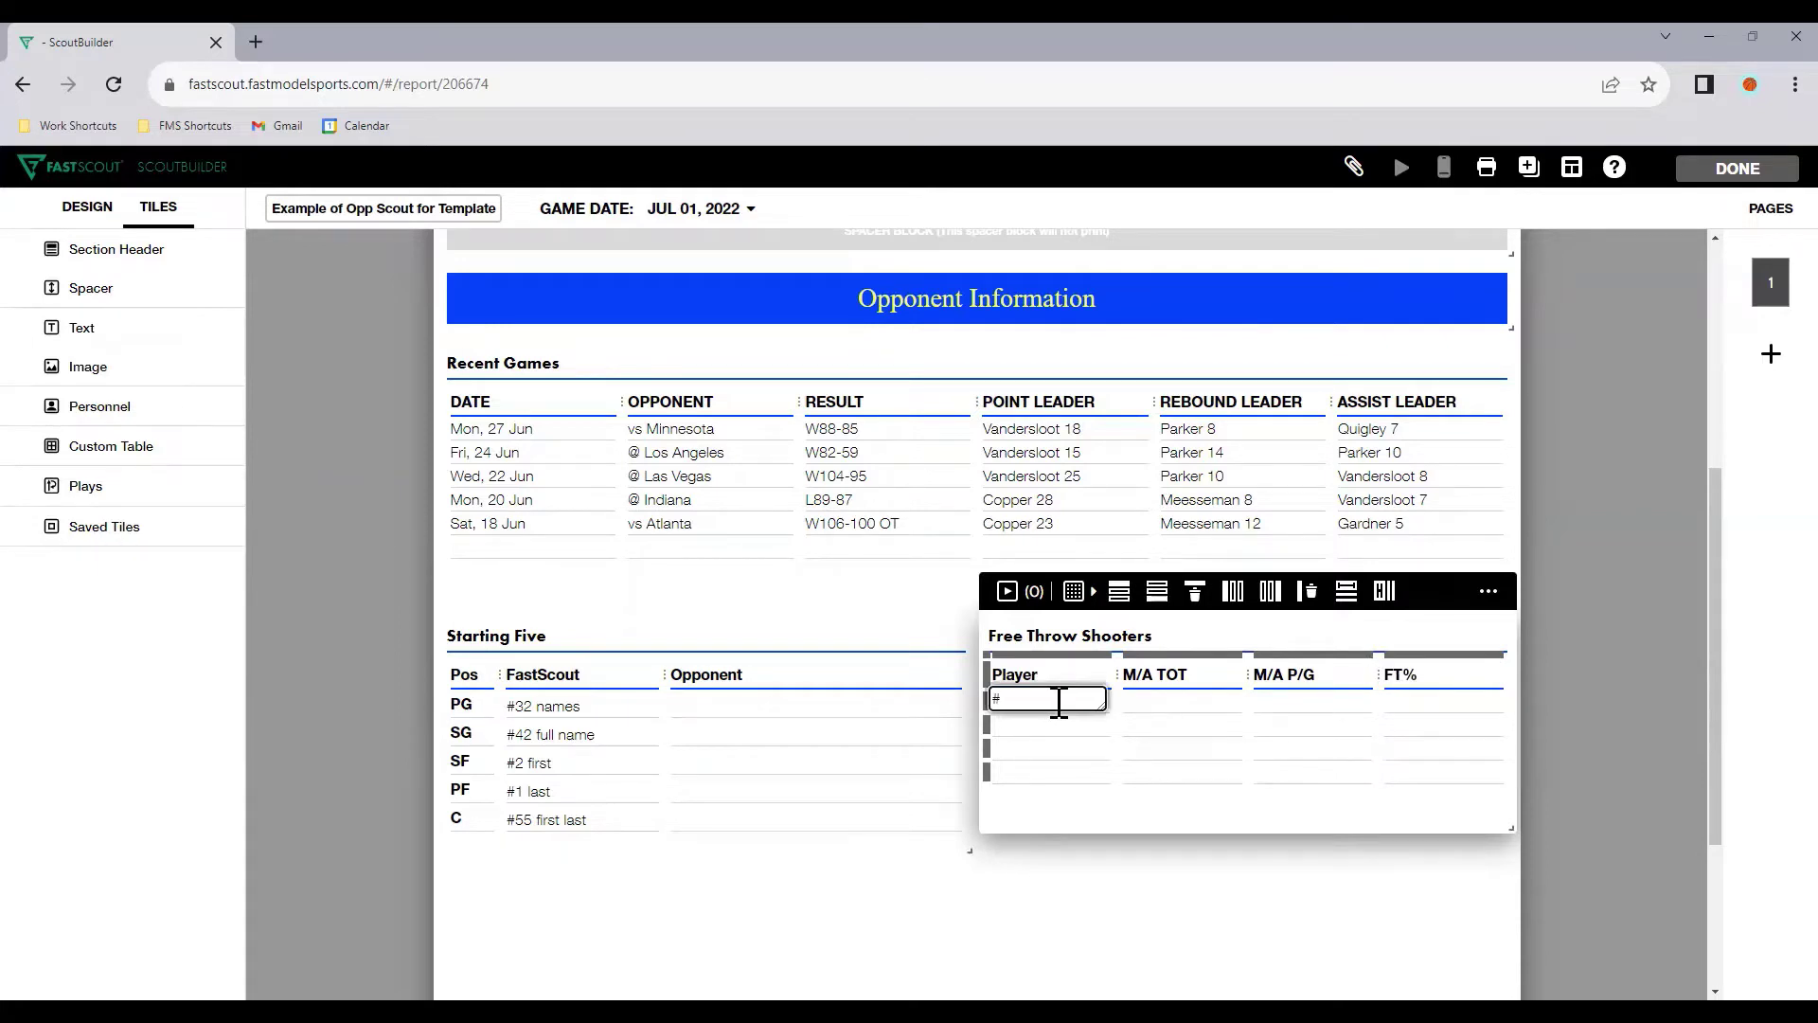
text(#32)
key(Tab)
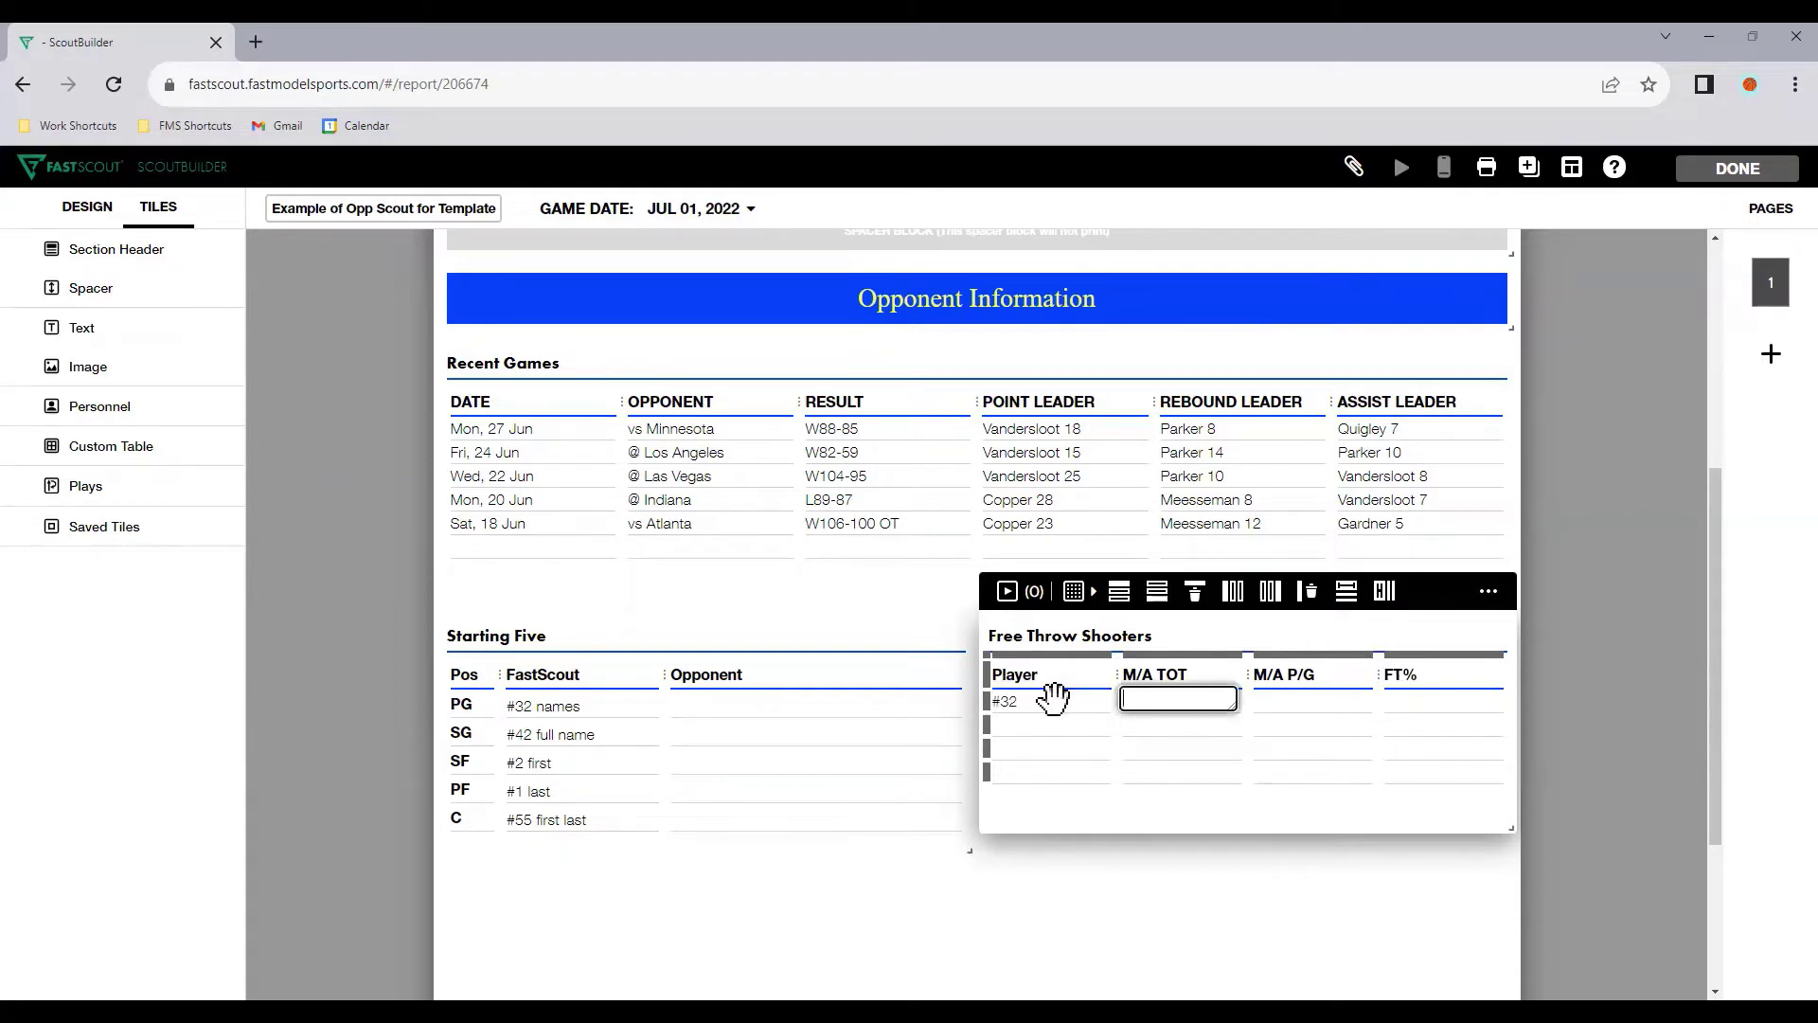
click(1057, 701)
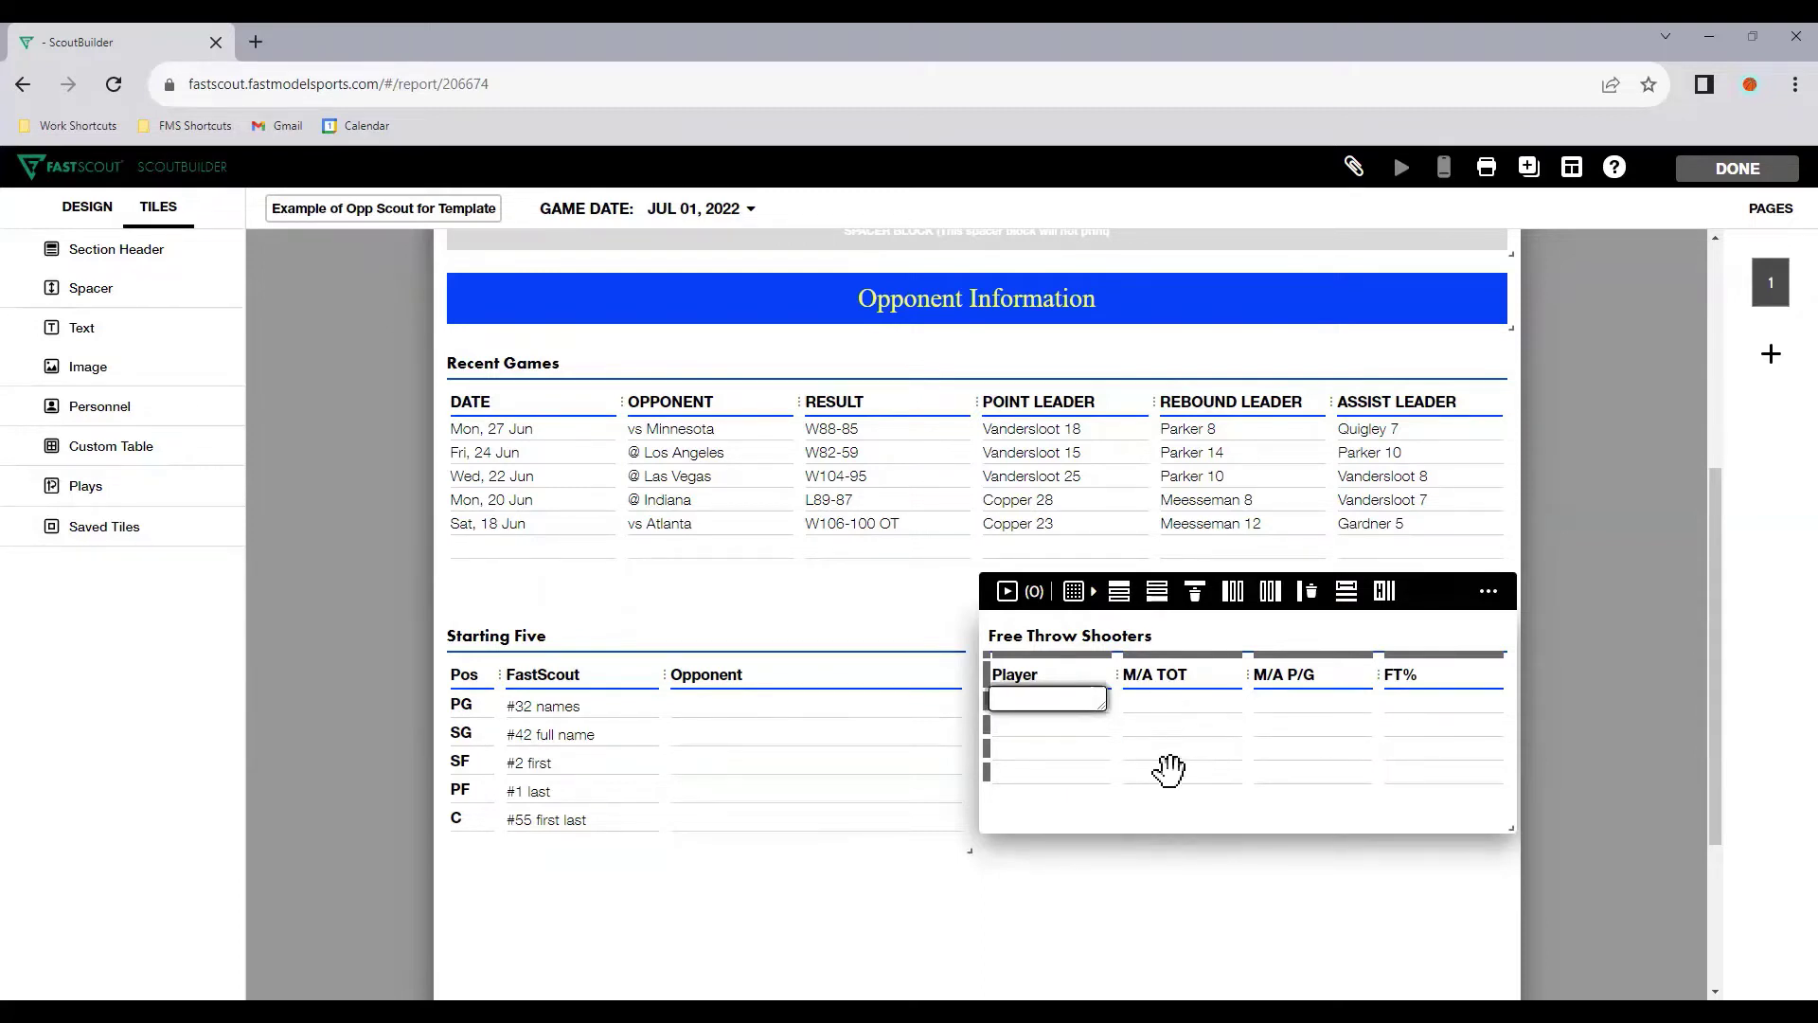
Step: Delete the last row of the Free Throw Shooters table
click(1455, 746)
click(1195, 591)
click(1492, 828)
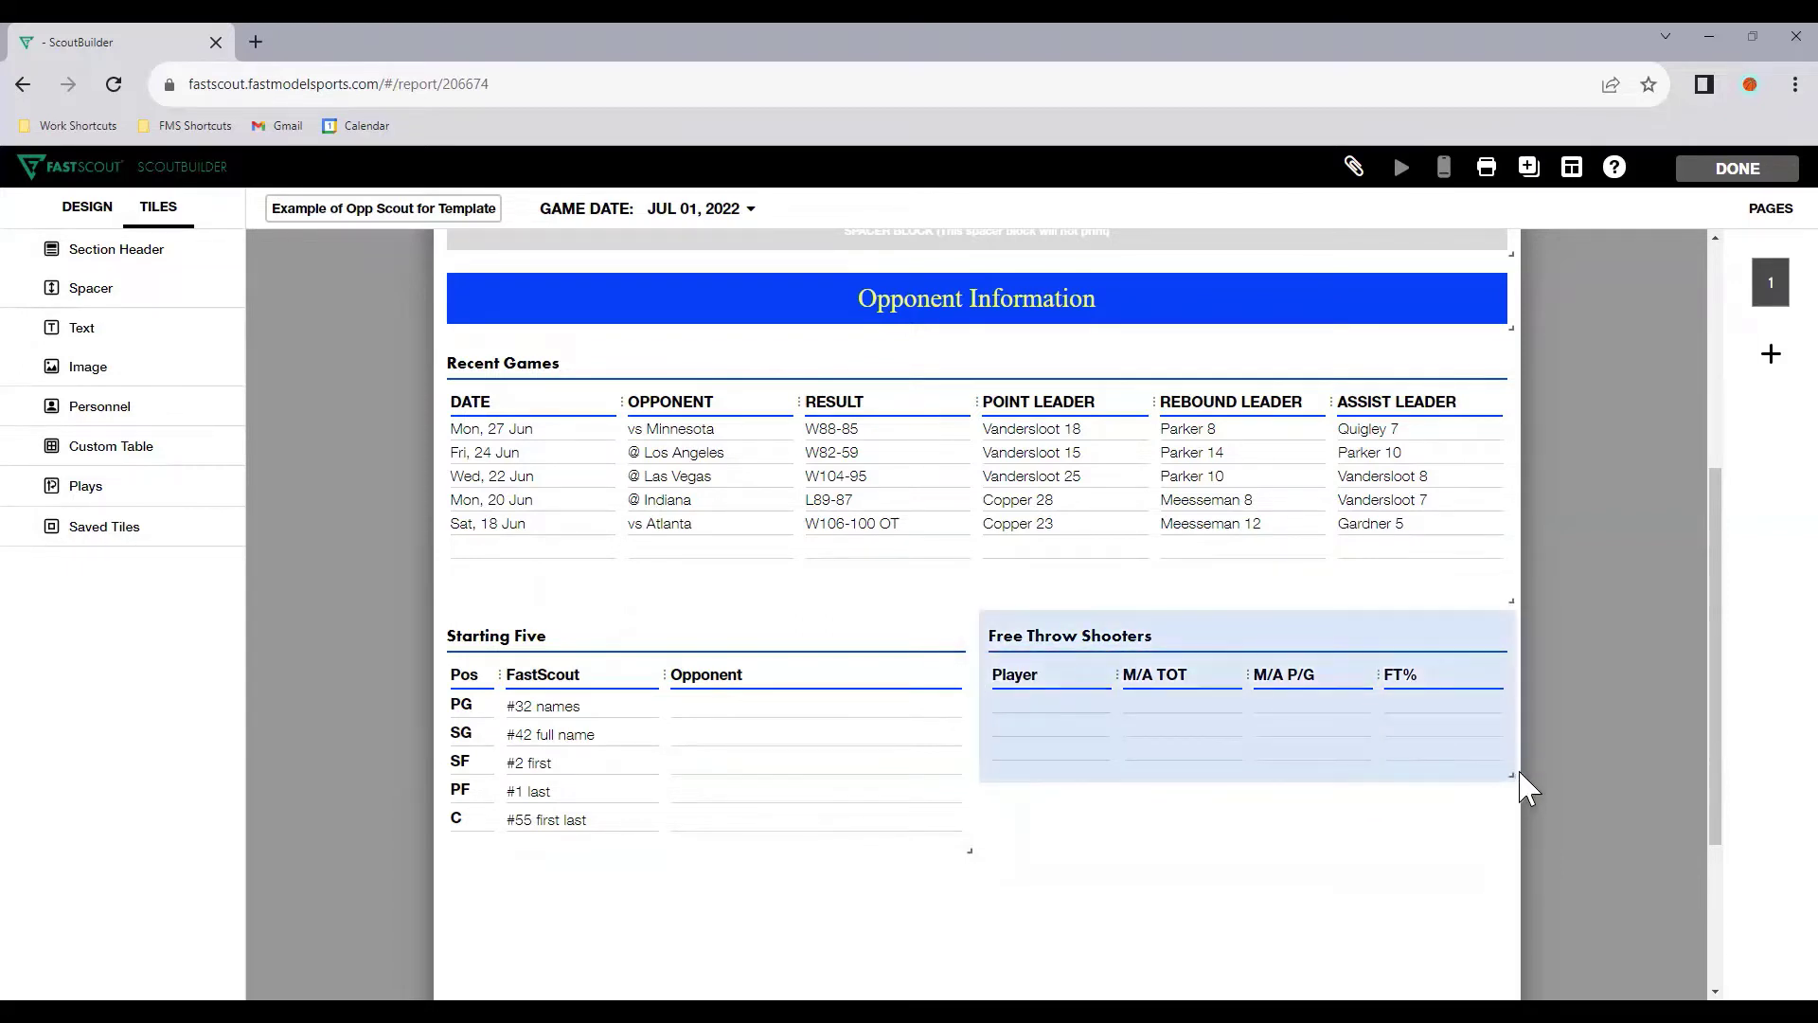
Step: Duplicate the table and title the two 'Best Free Throw Shooters' and 'Worst Free Throw Shooters'
mouse_move(1441, 658)
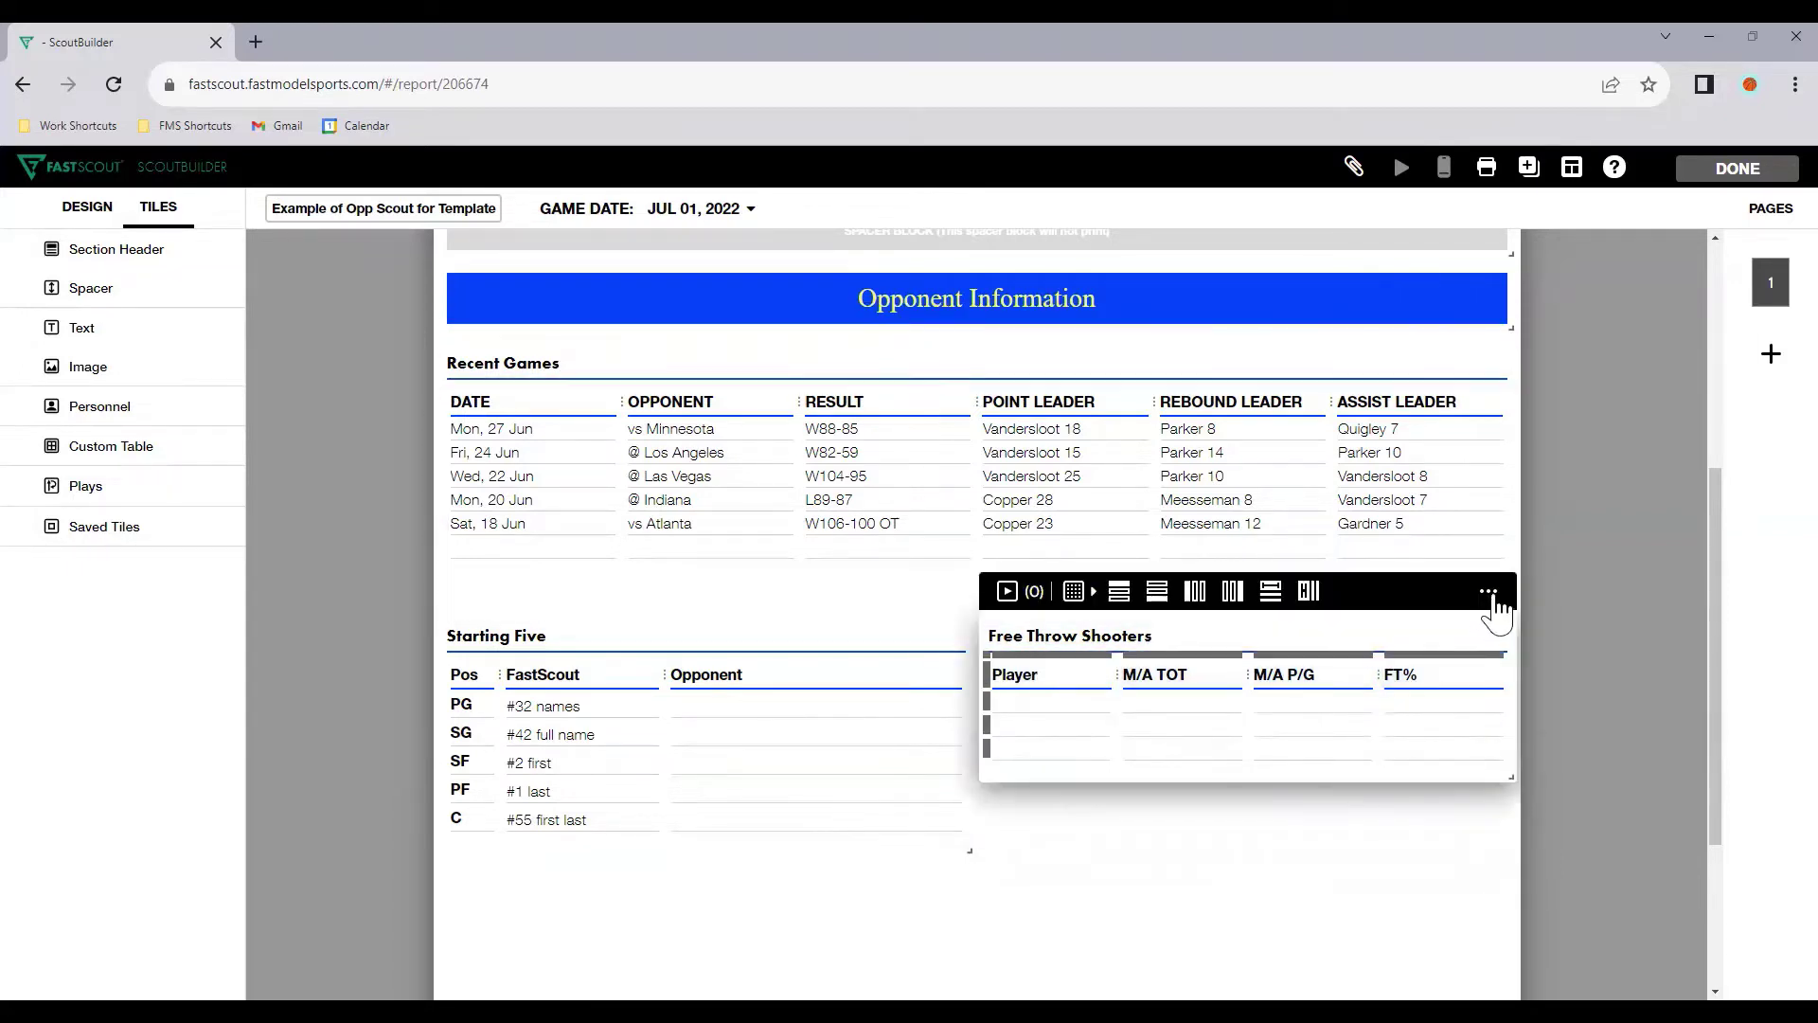
click(1489, 591)
click(1506, 777)
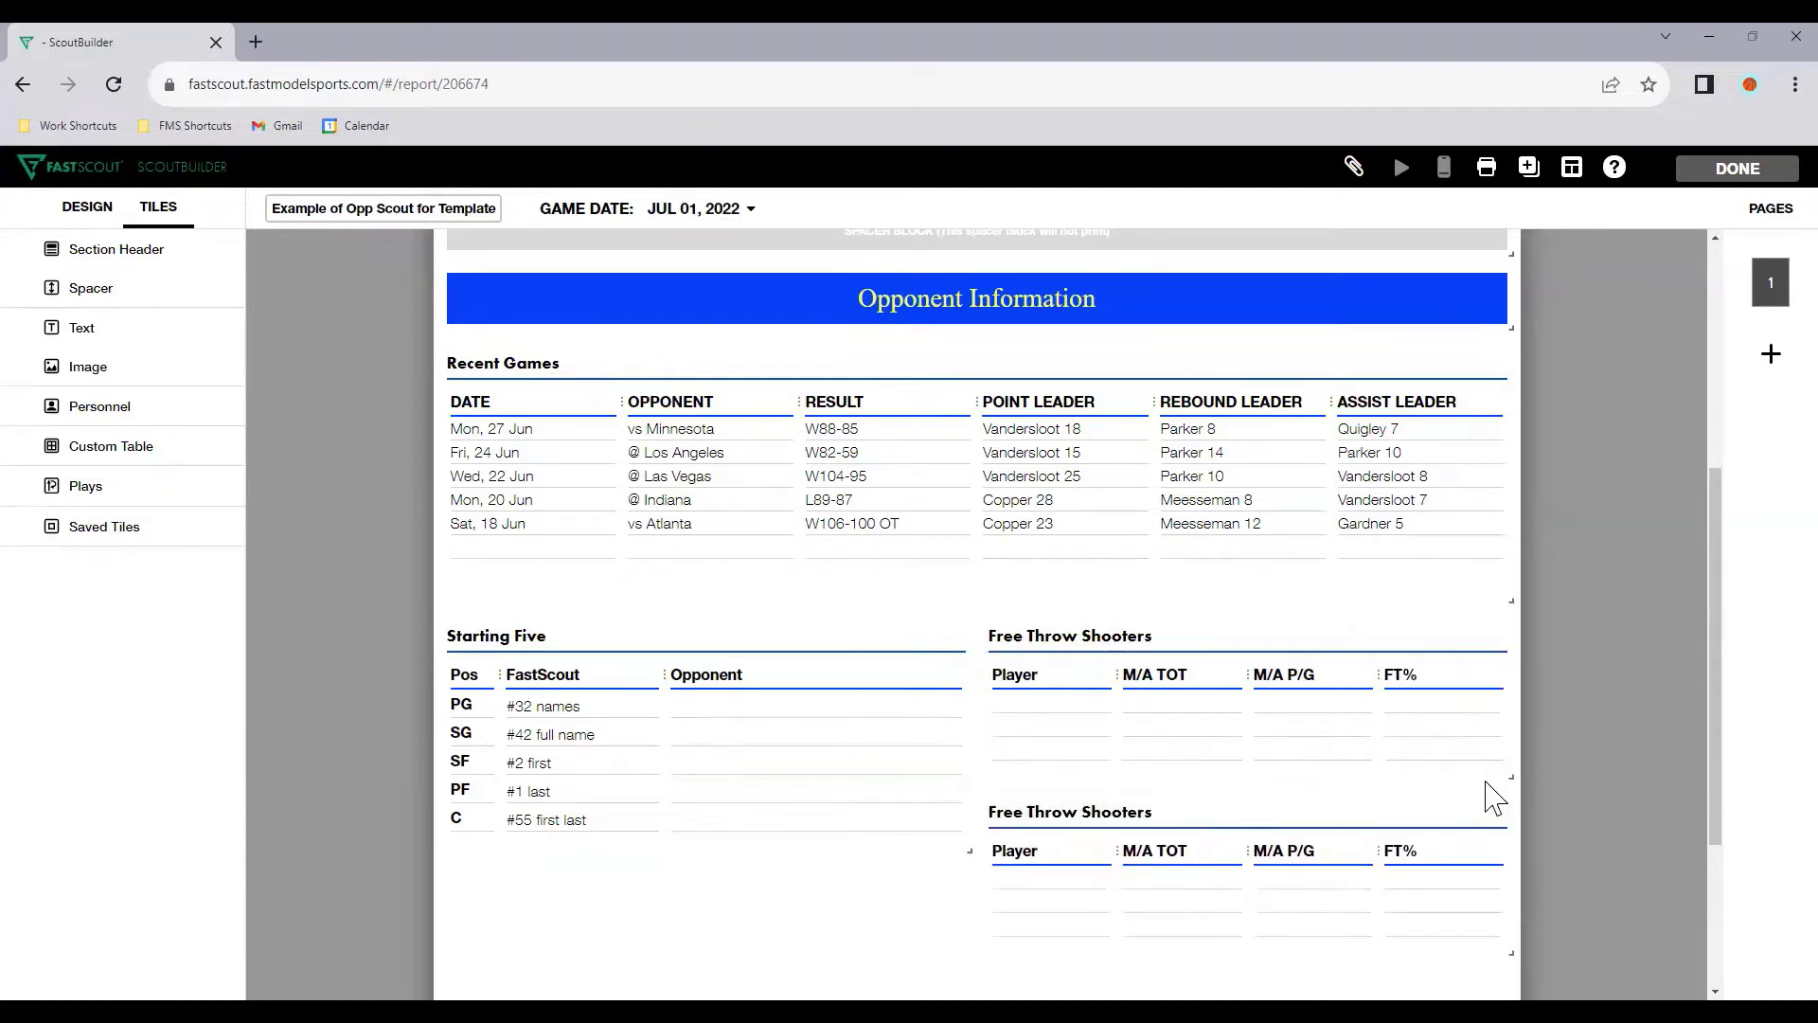
click(1073, 635)
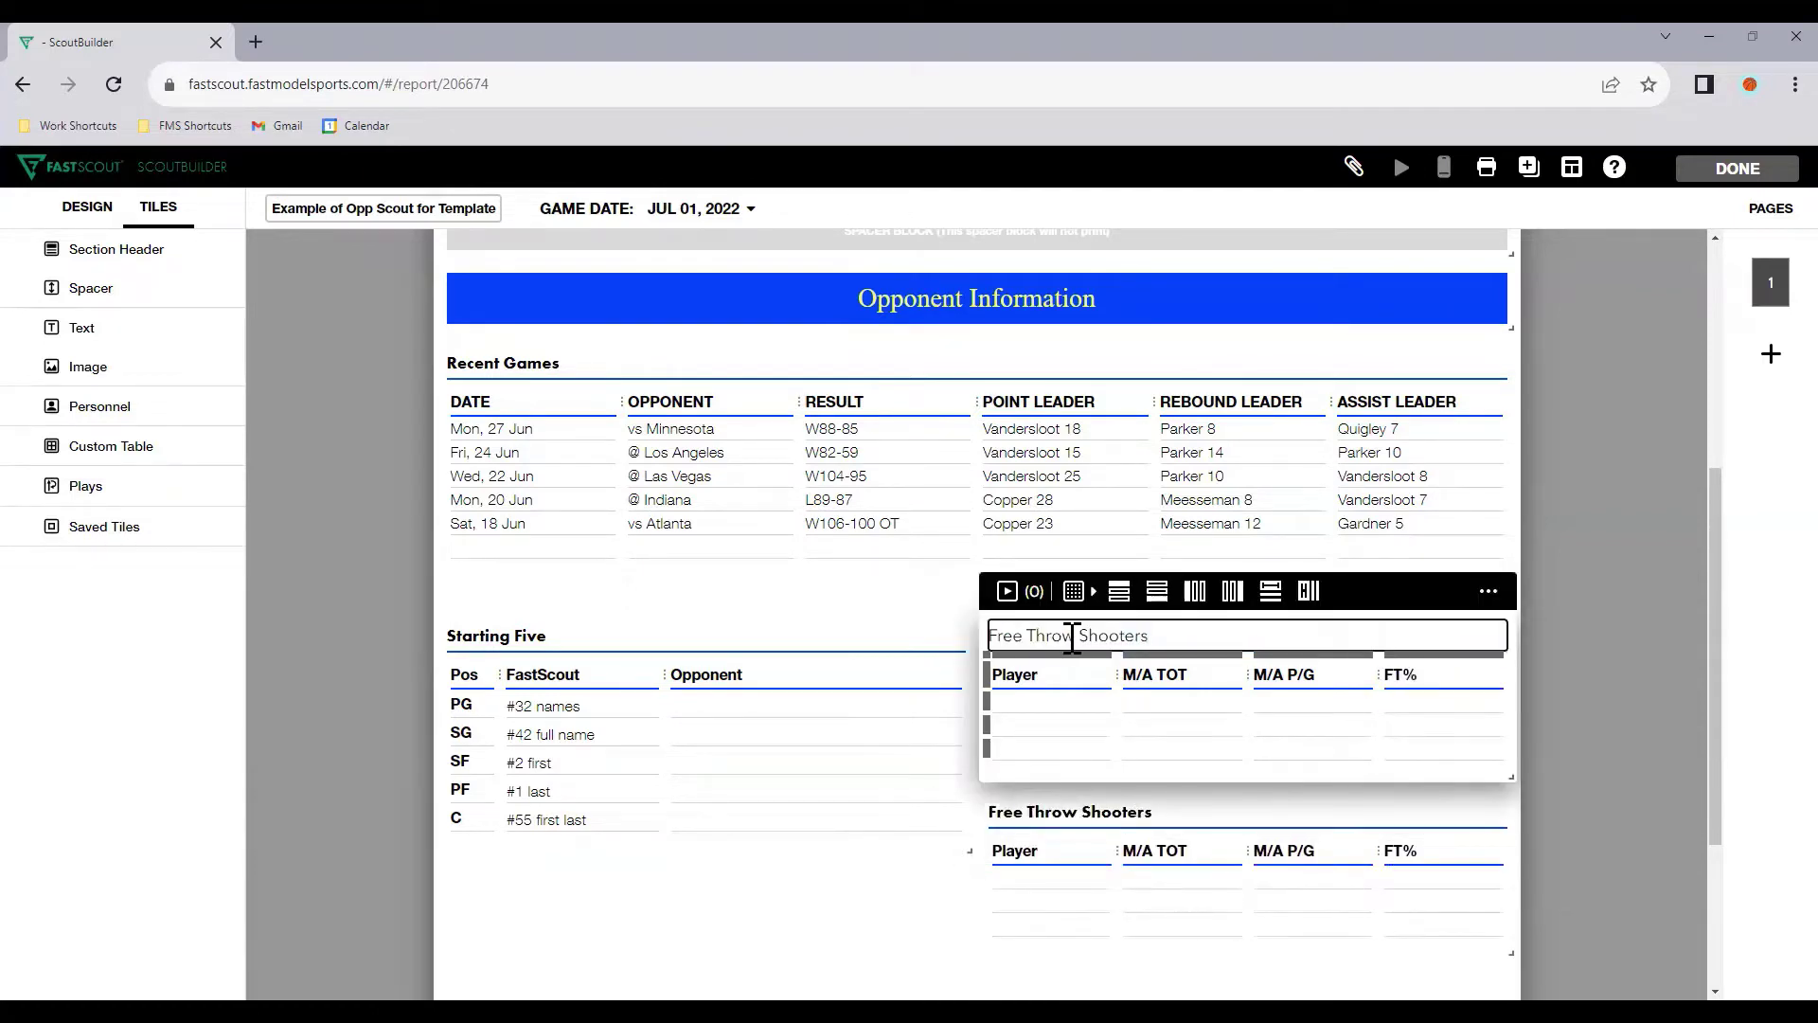
text(Best)
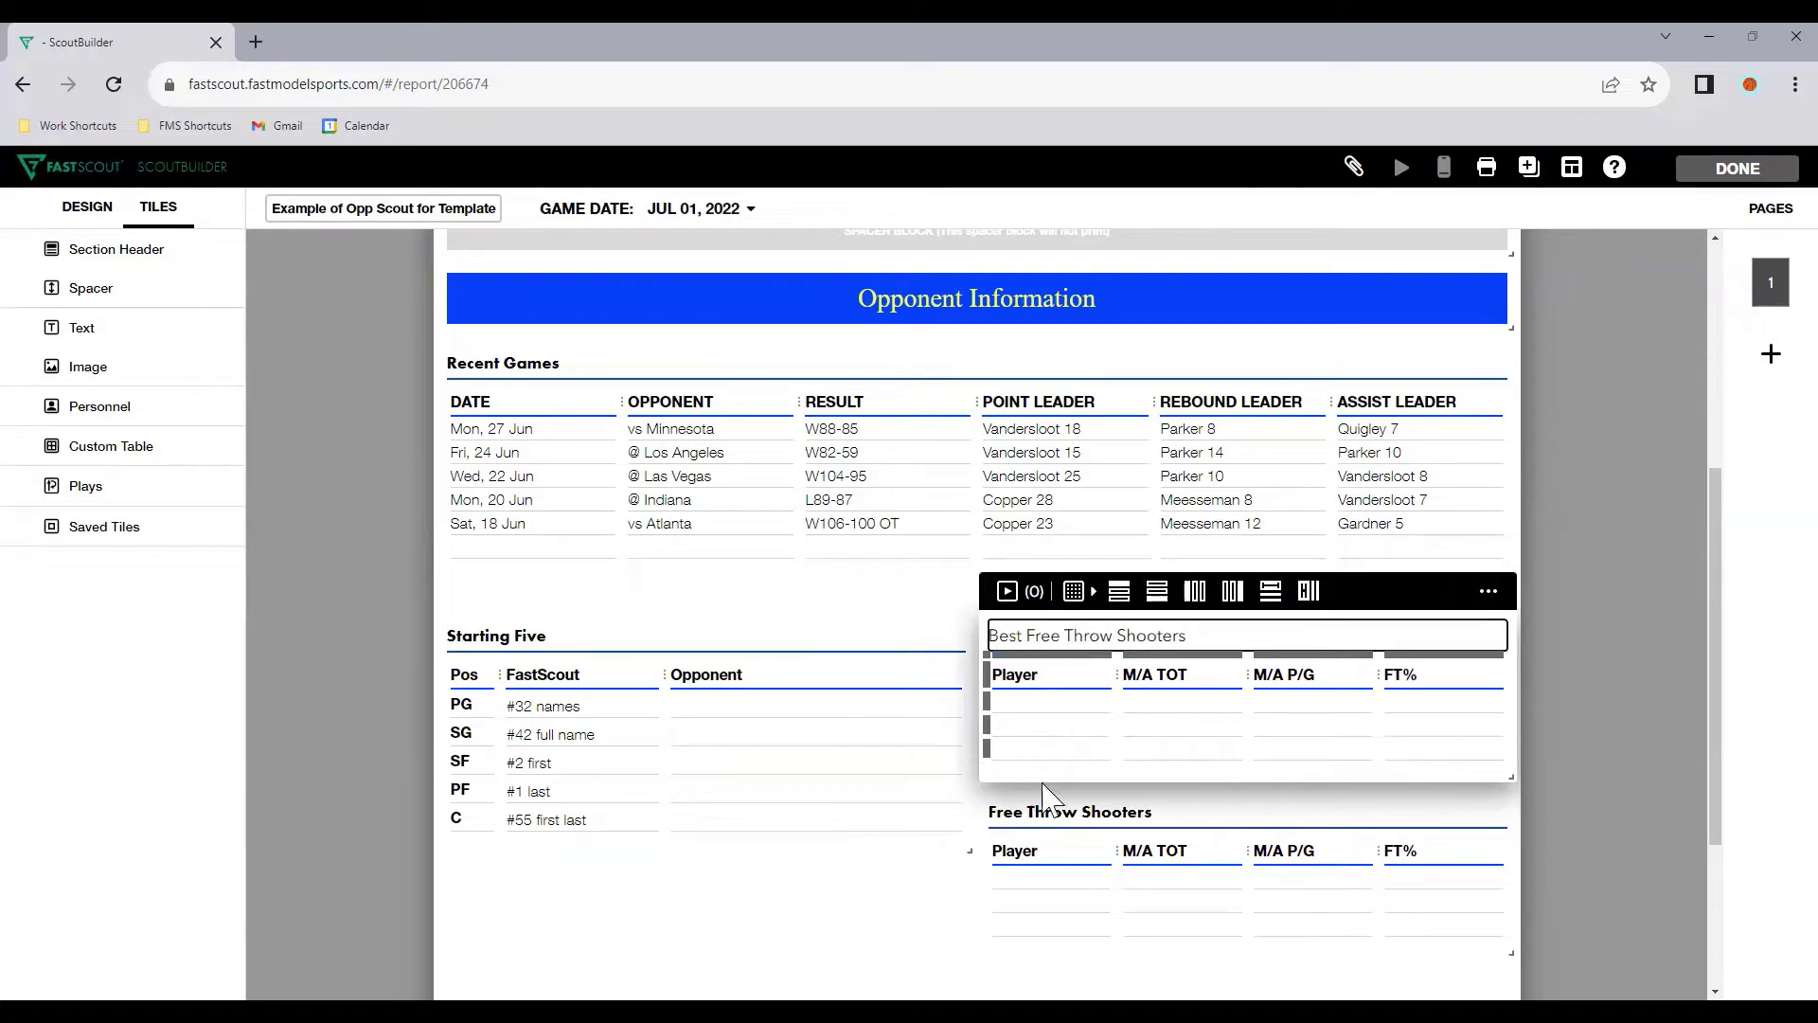
click(1005, 811)
text(Worst)
click(935, 915)
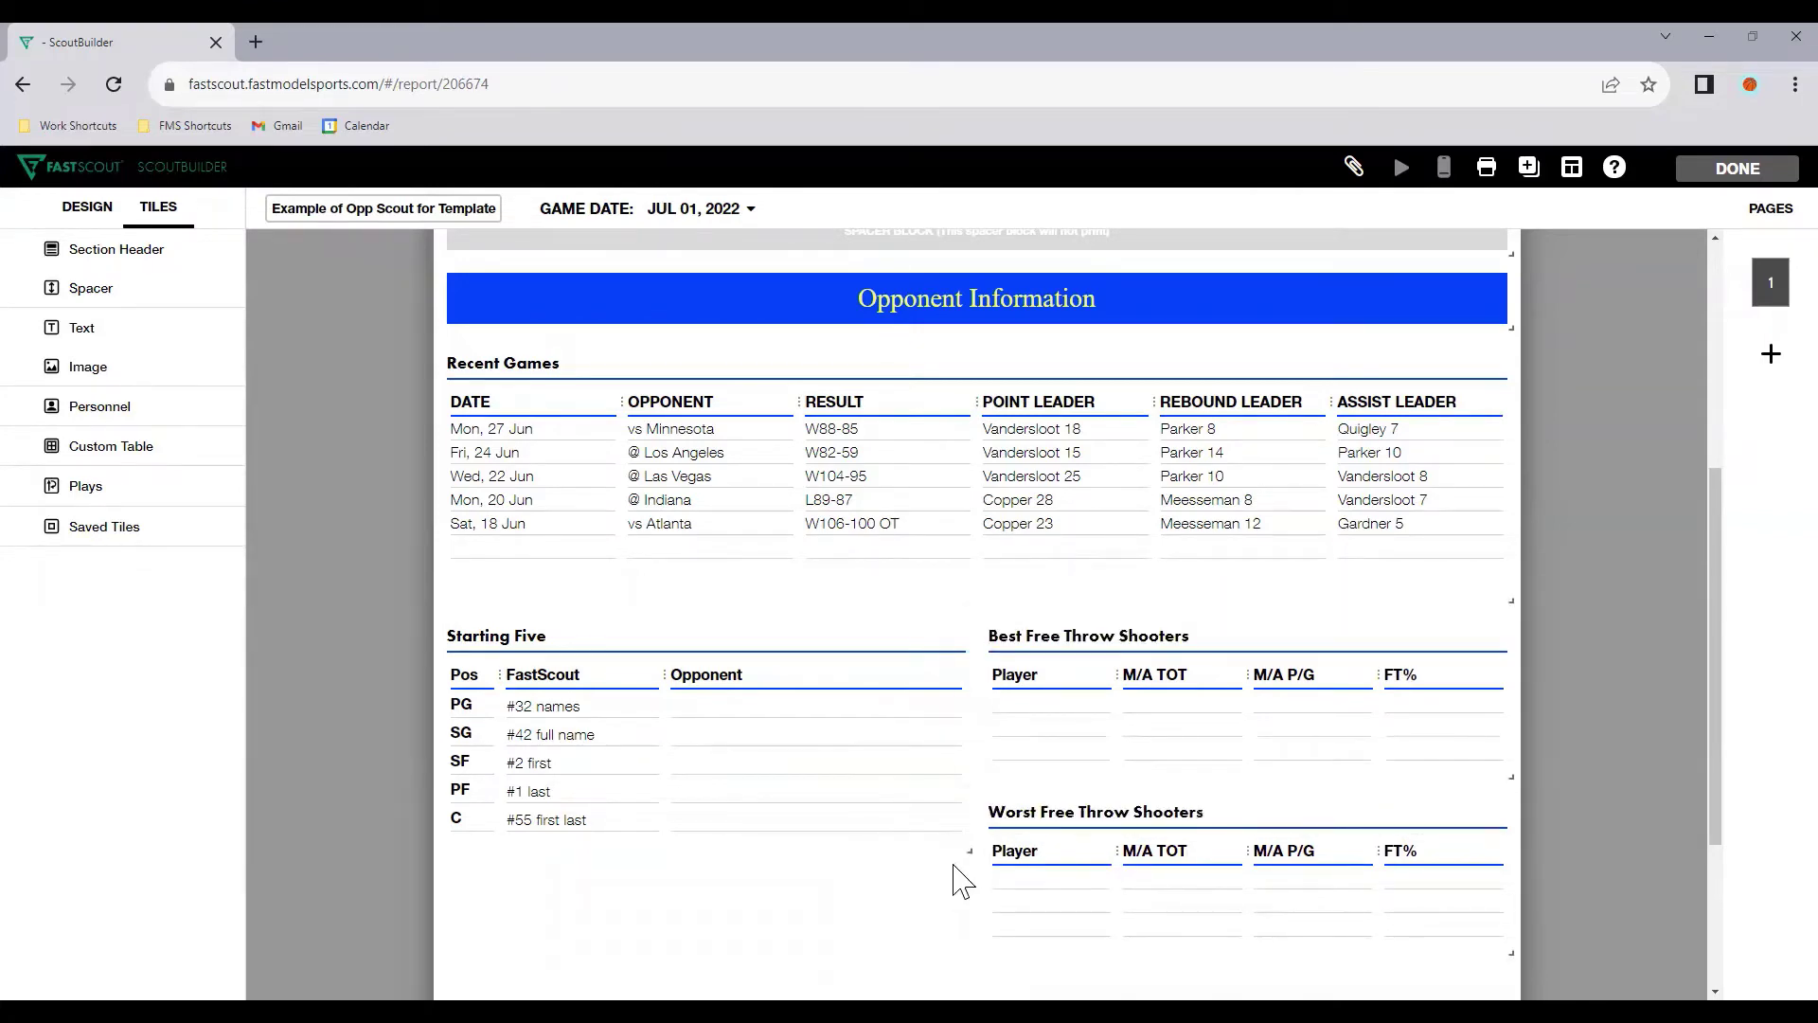
scroll(970, 709, down, 2)
Step: Make Starting Five taller, add three rows below C, and put * in two new Pos cells
drag(971, 660, 968, 778)
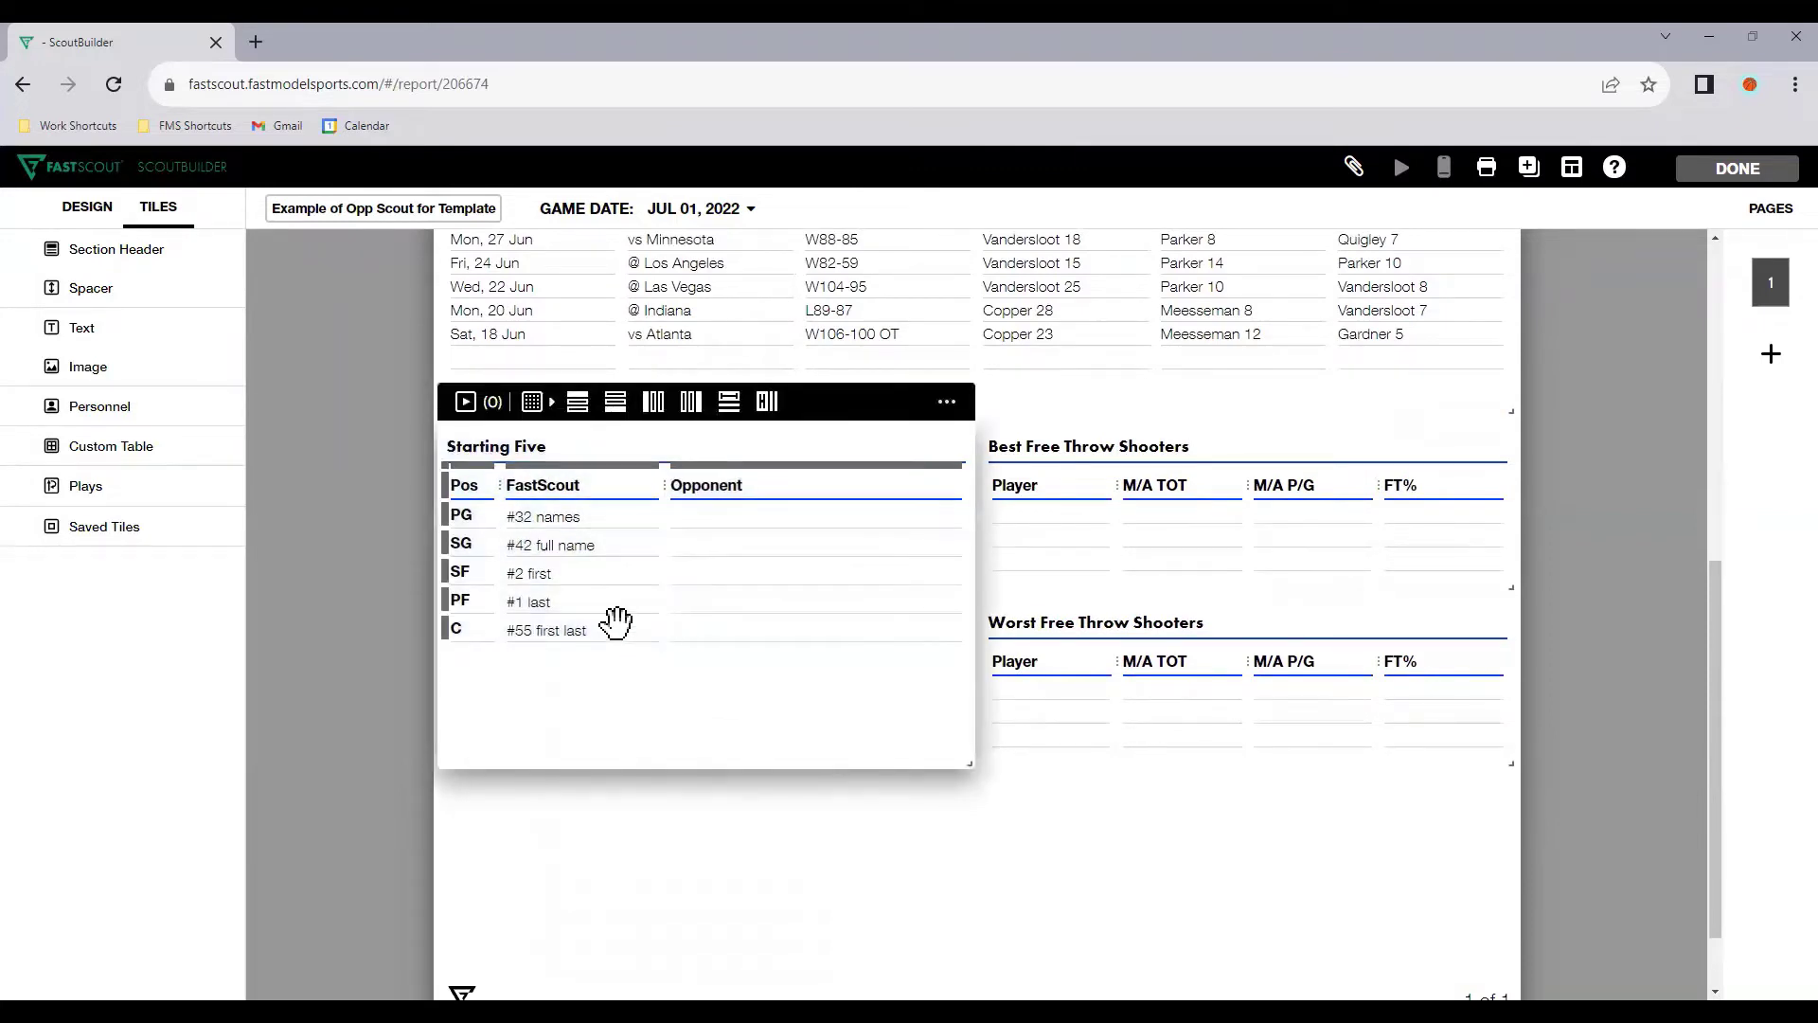
click(618, 625)
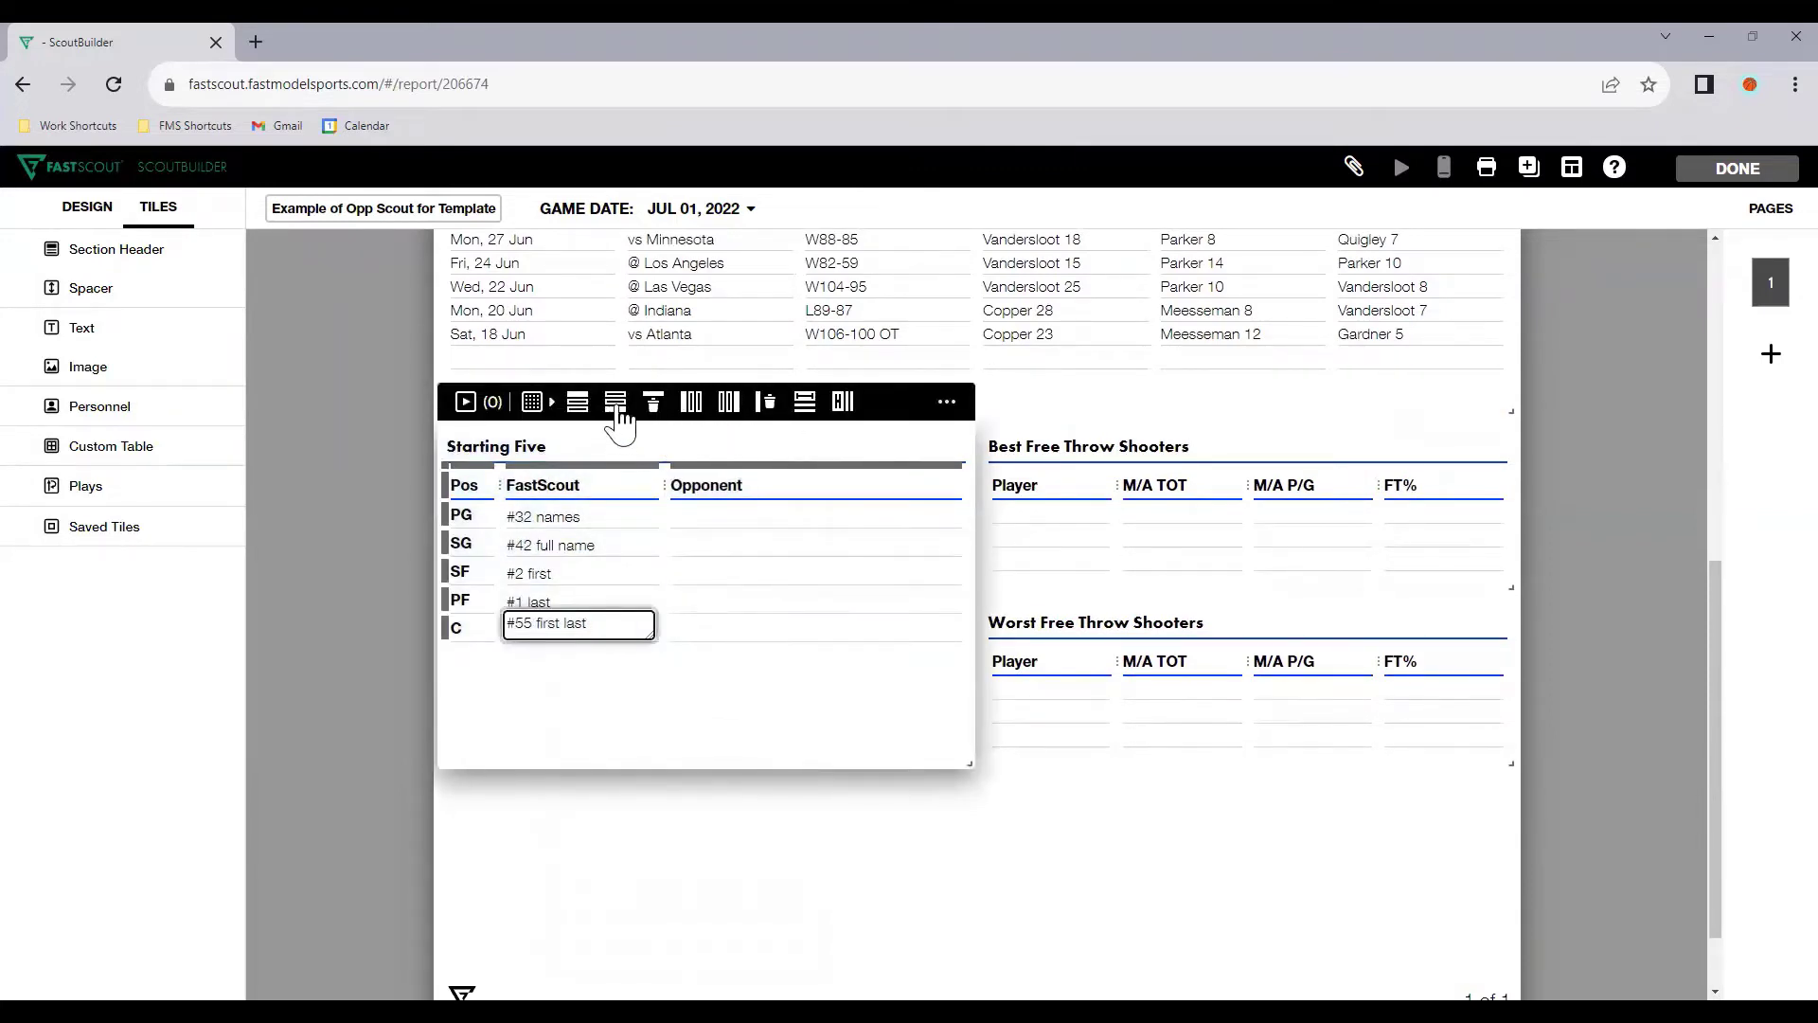
triple_click(615, 401)
click(471, 675)
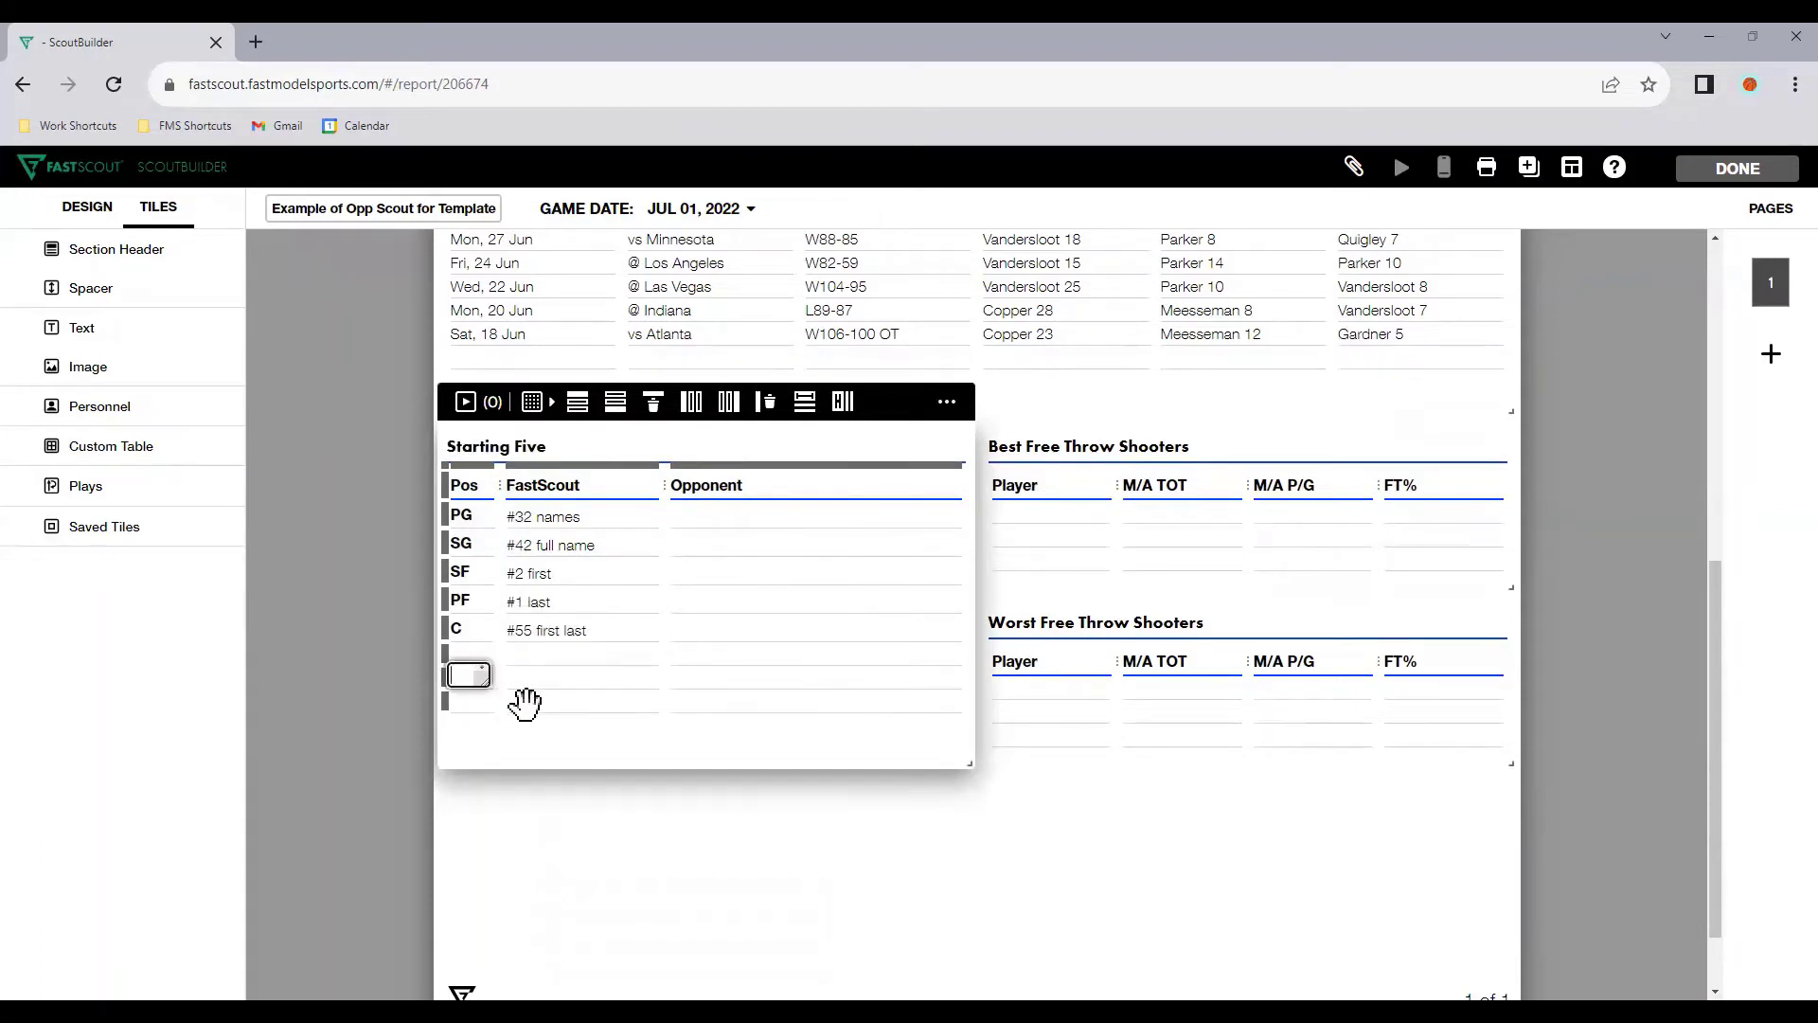
text(*)
key(Down)
text(*)
key(Down)
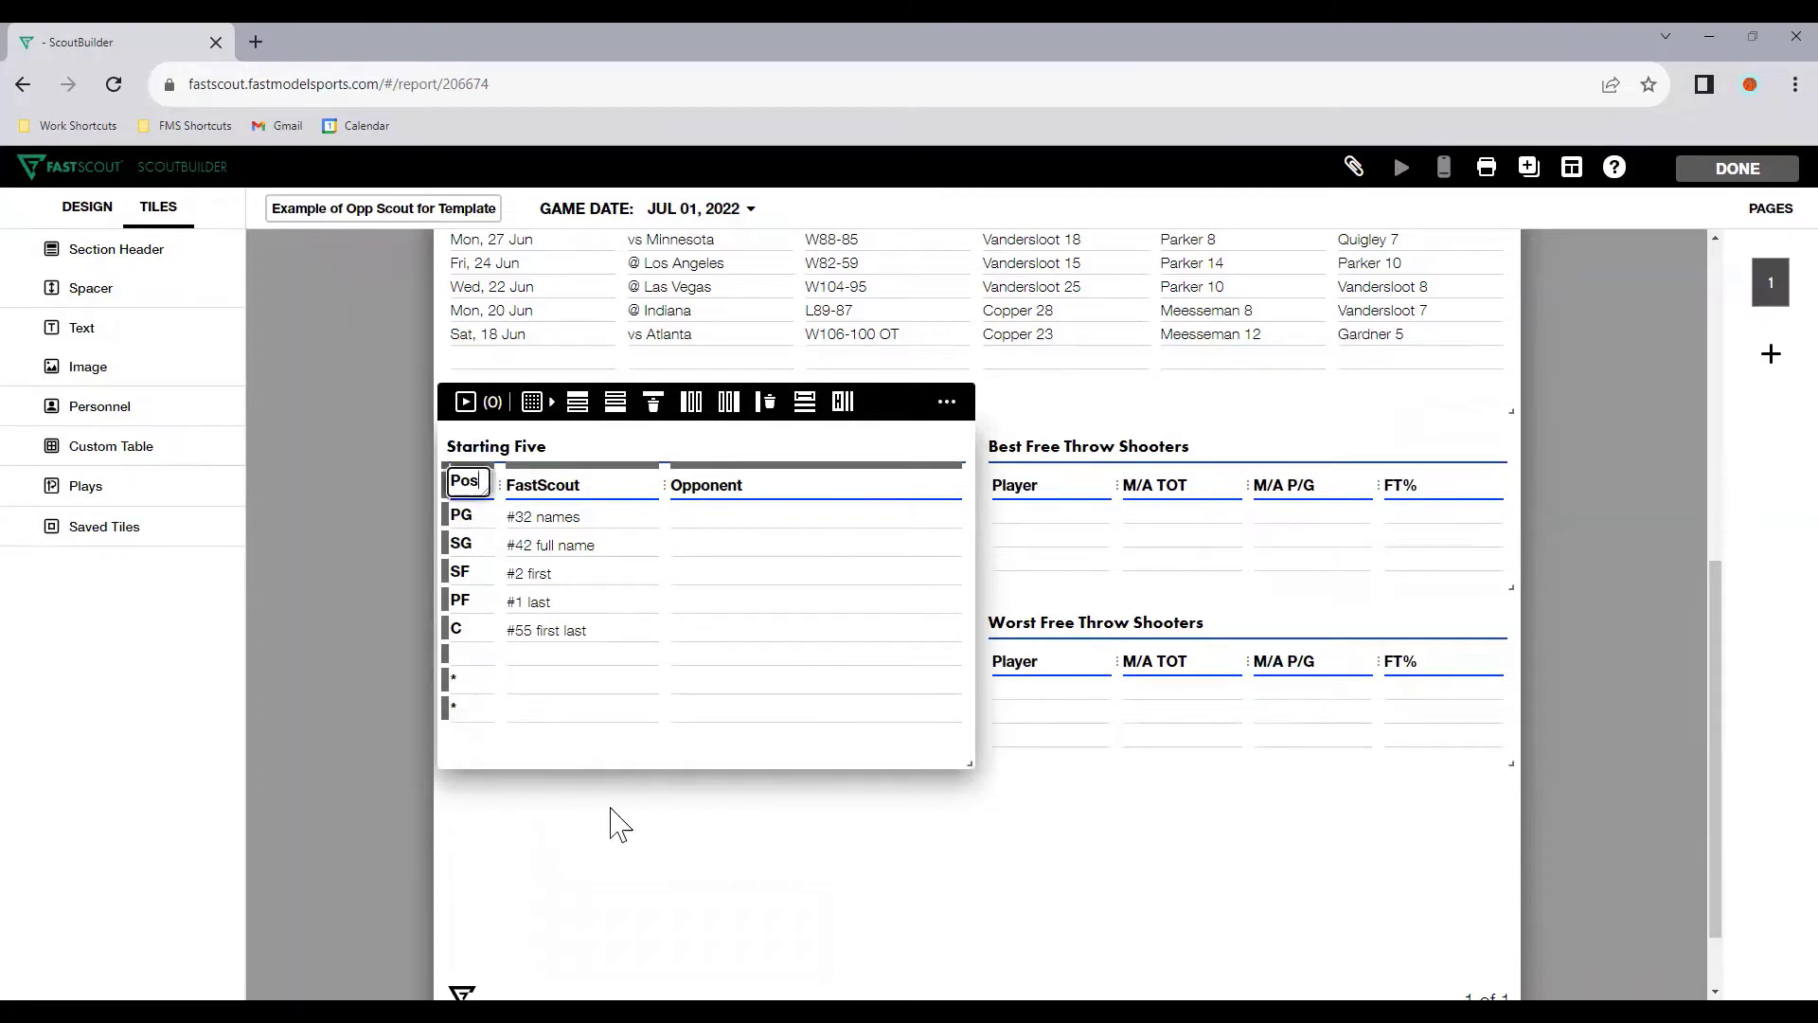
key(Escape)
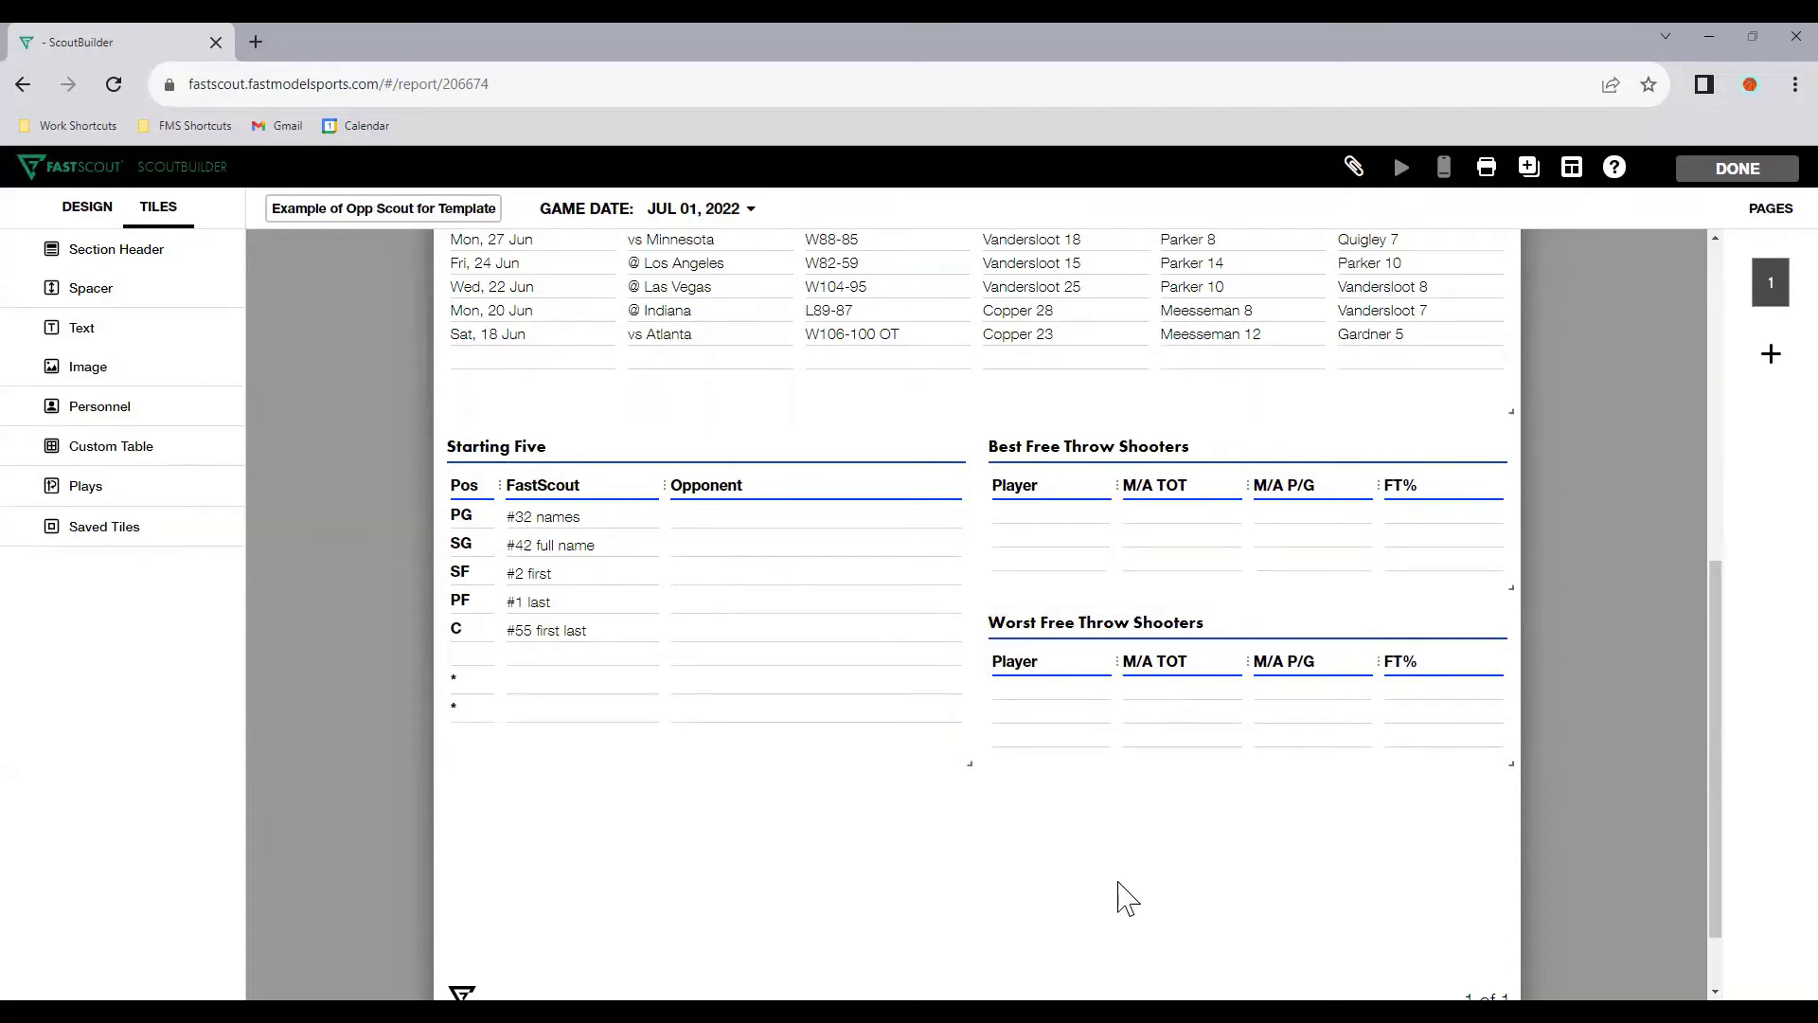
Step: Scroll to the bottom of the report and add page 2 from the Pages panel
scroll(1127, 895, down, 1)
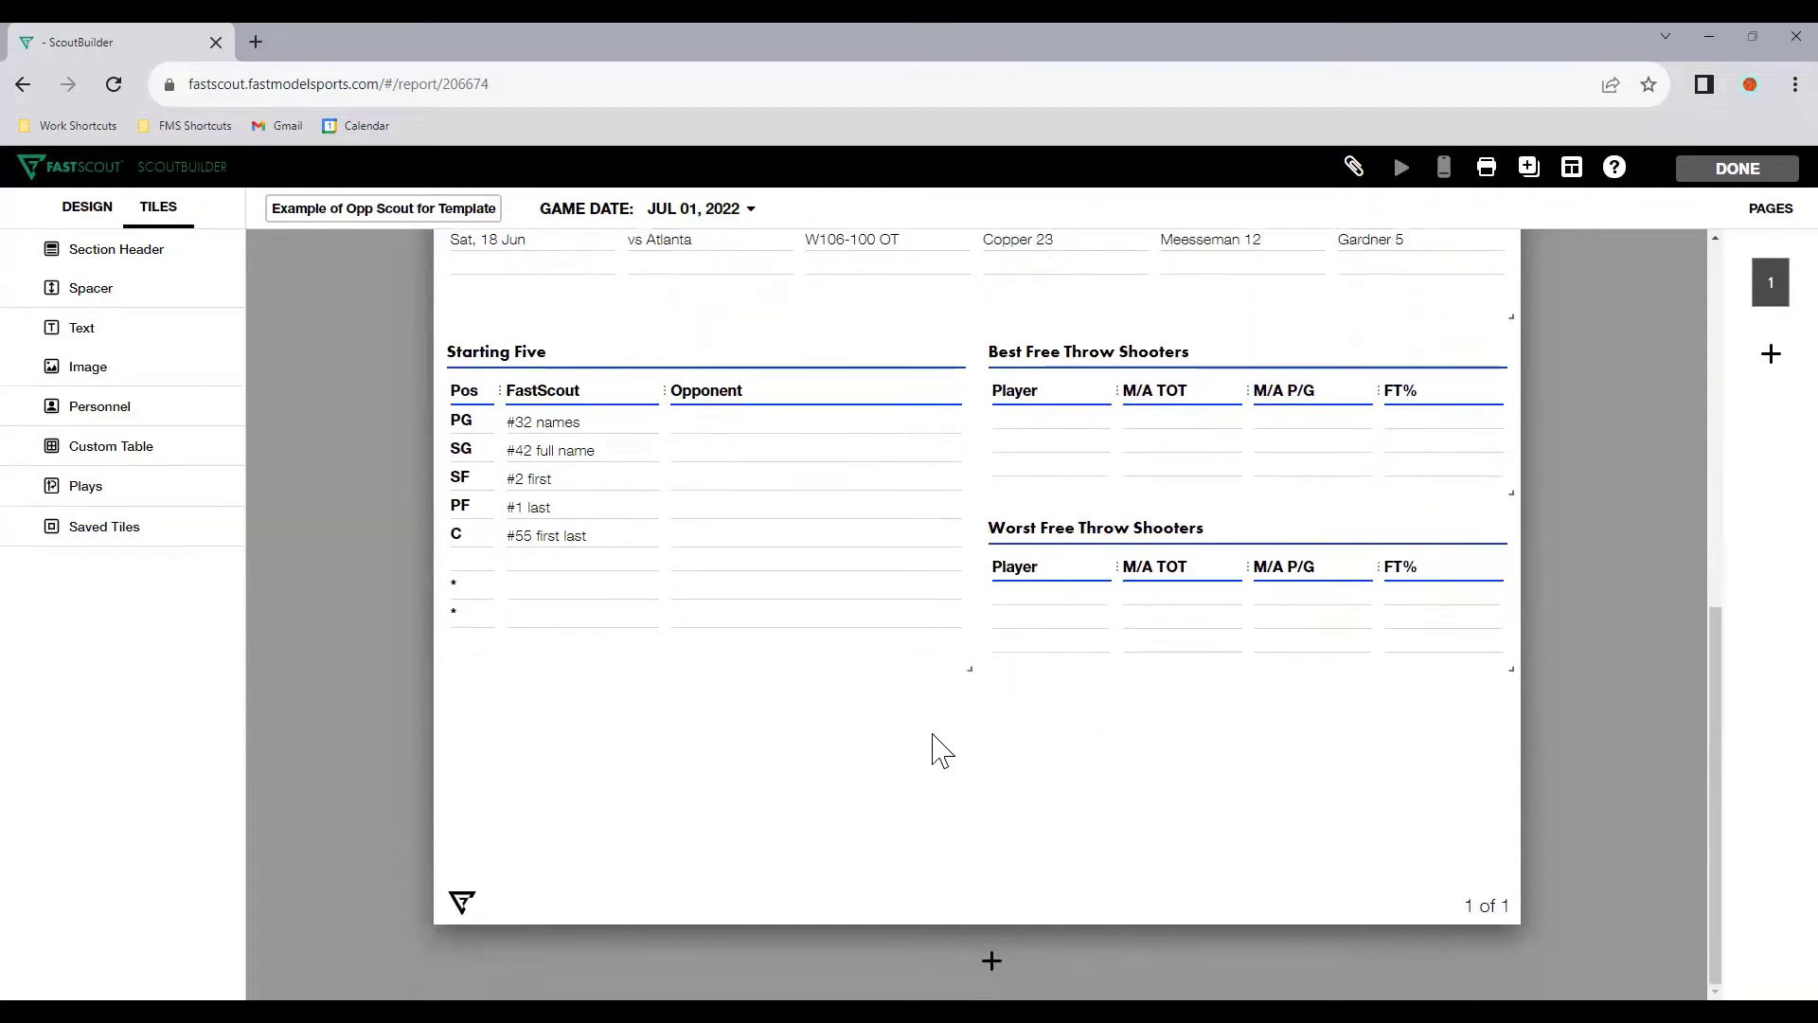
scroll(990, 784, up, 6)
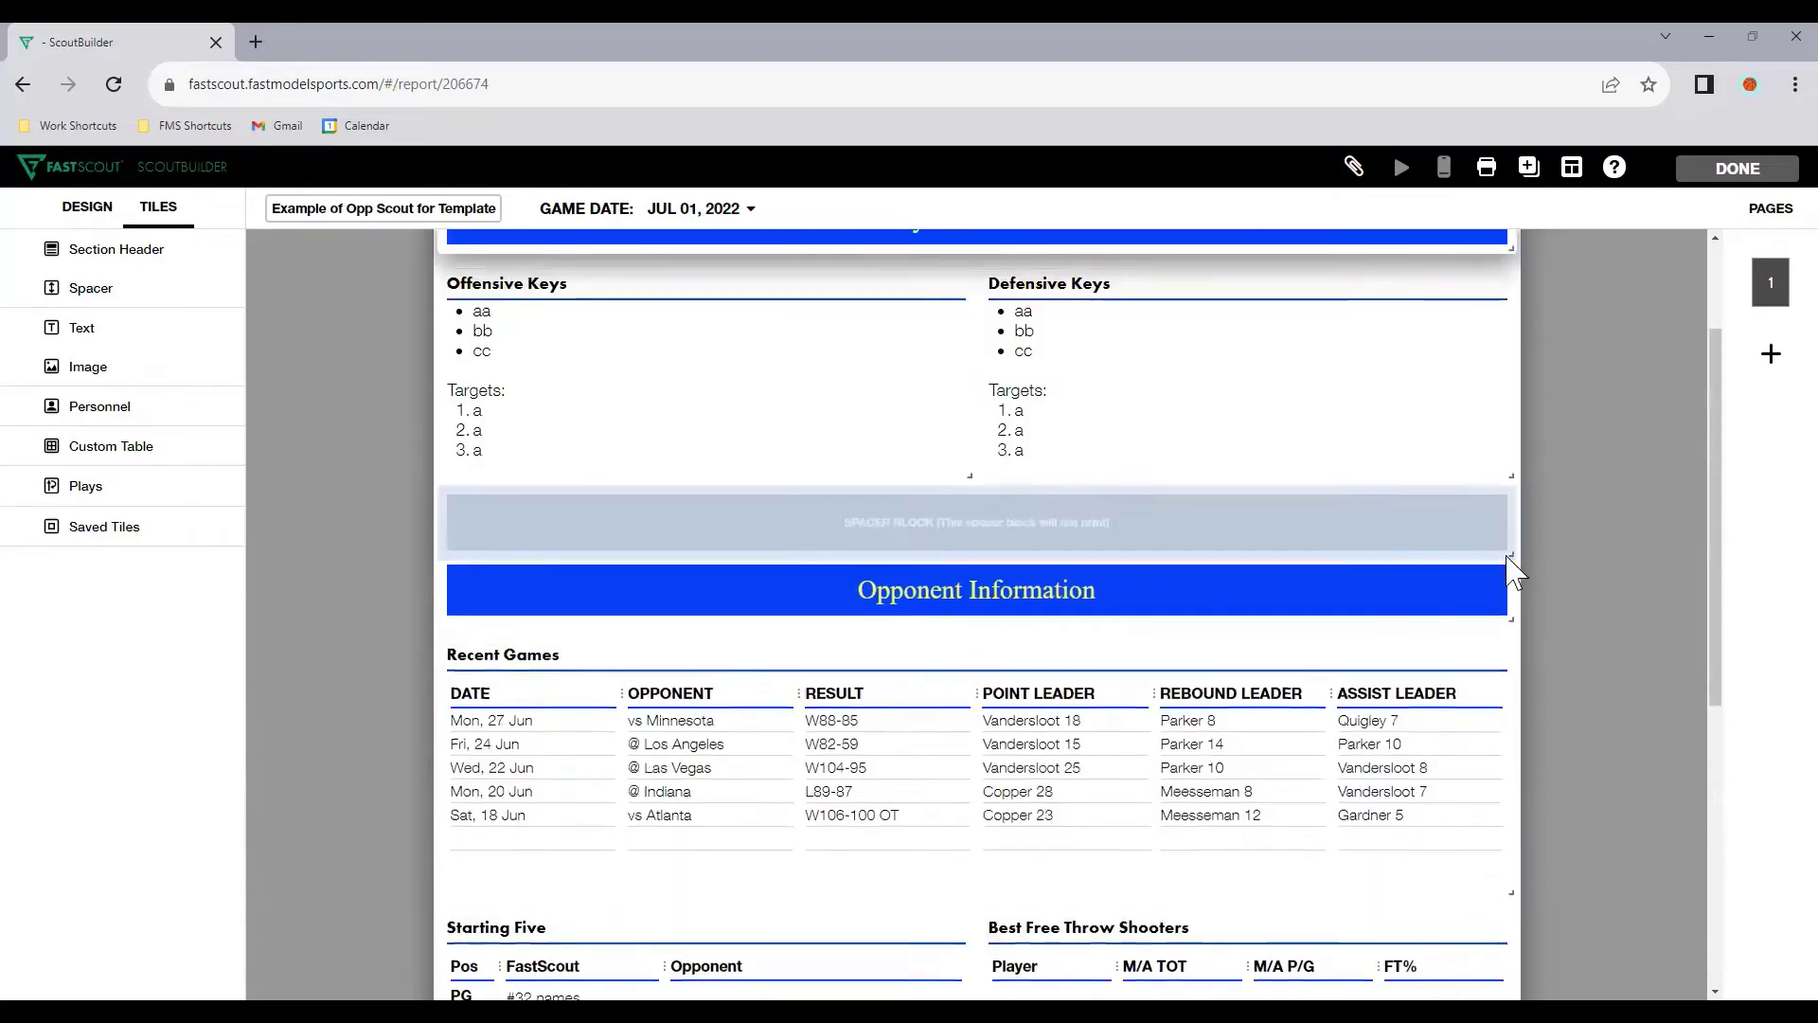
scroll(1302, 738, down, 1)
scroll(1302, 739, down, 4)
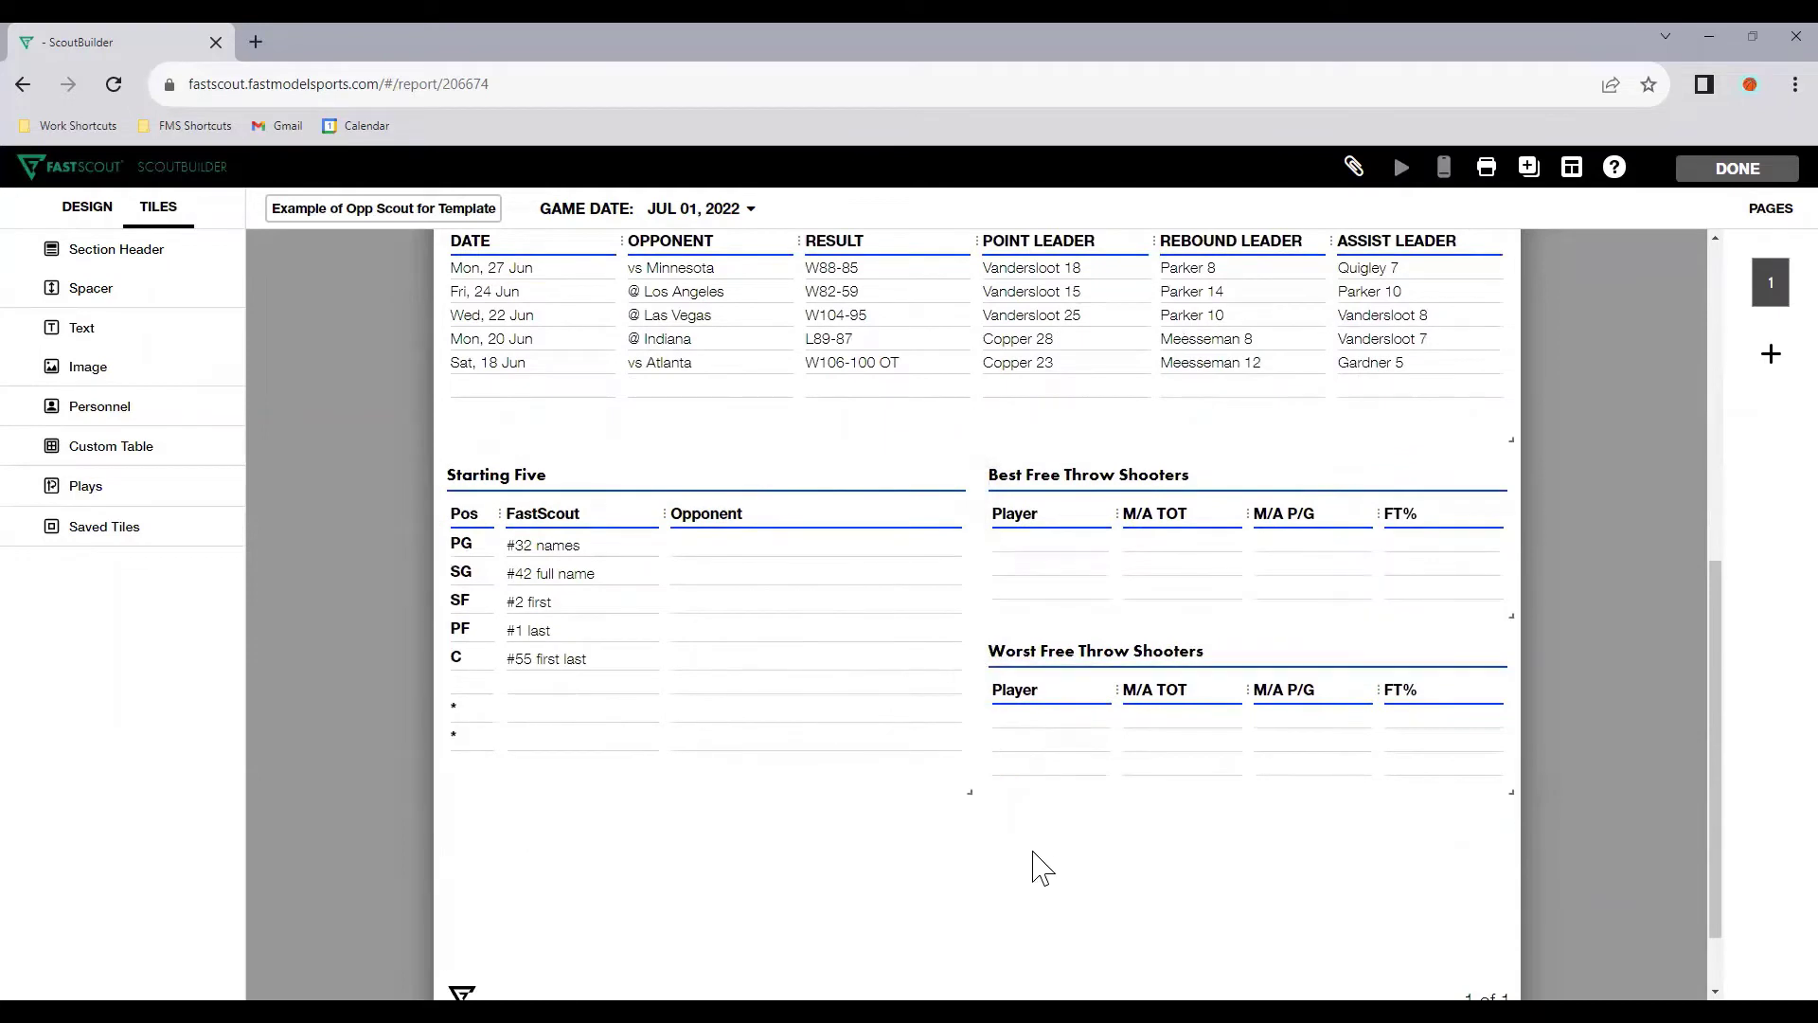
scroll(1044, 840, down, 1)
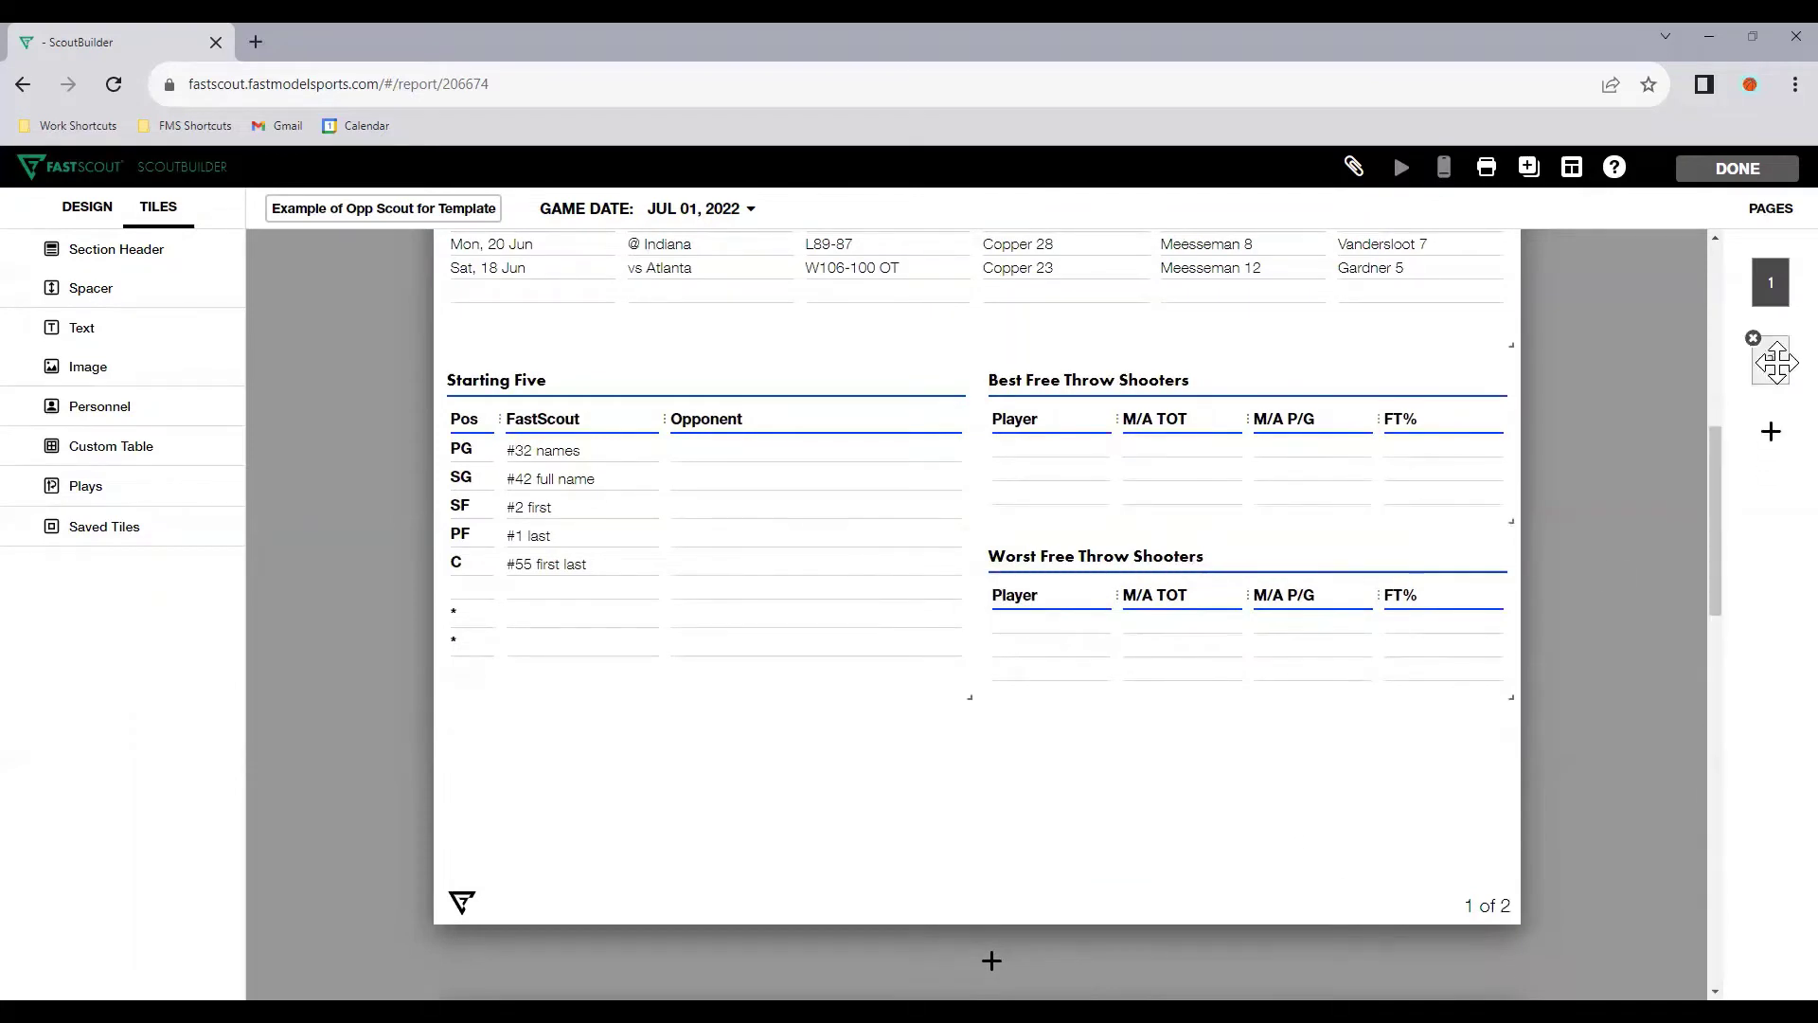
click(1771, 358)
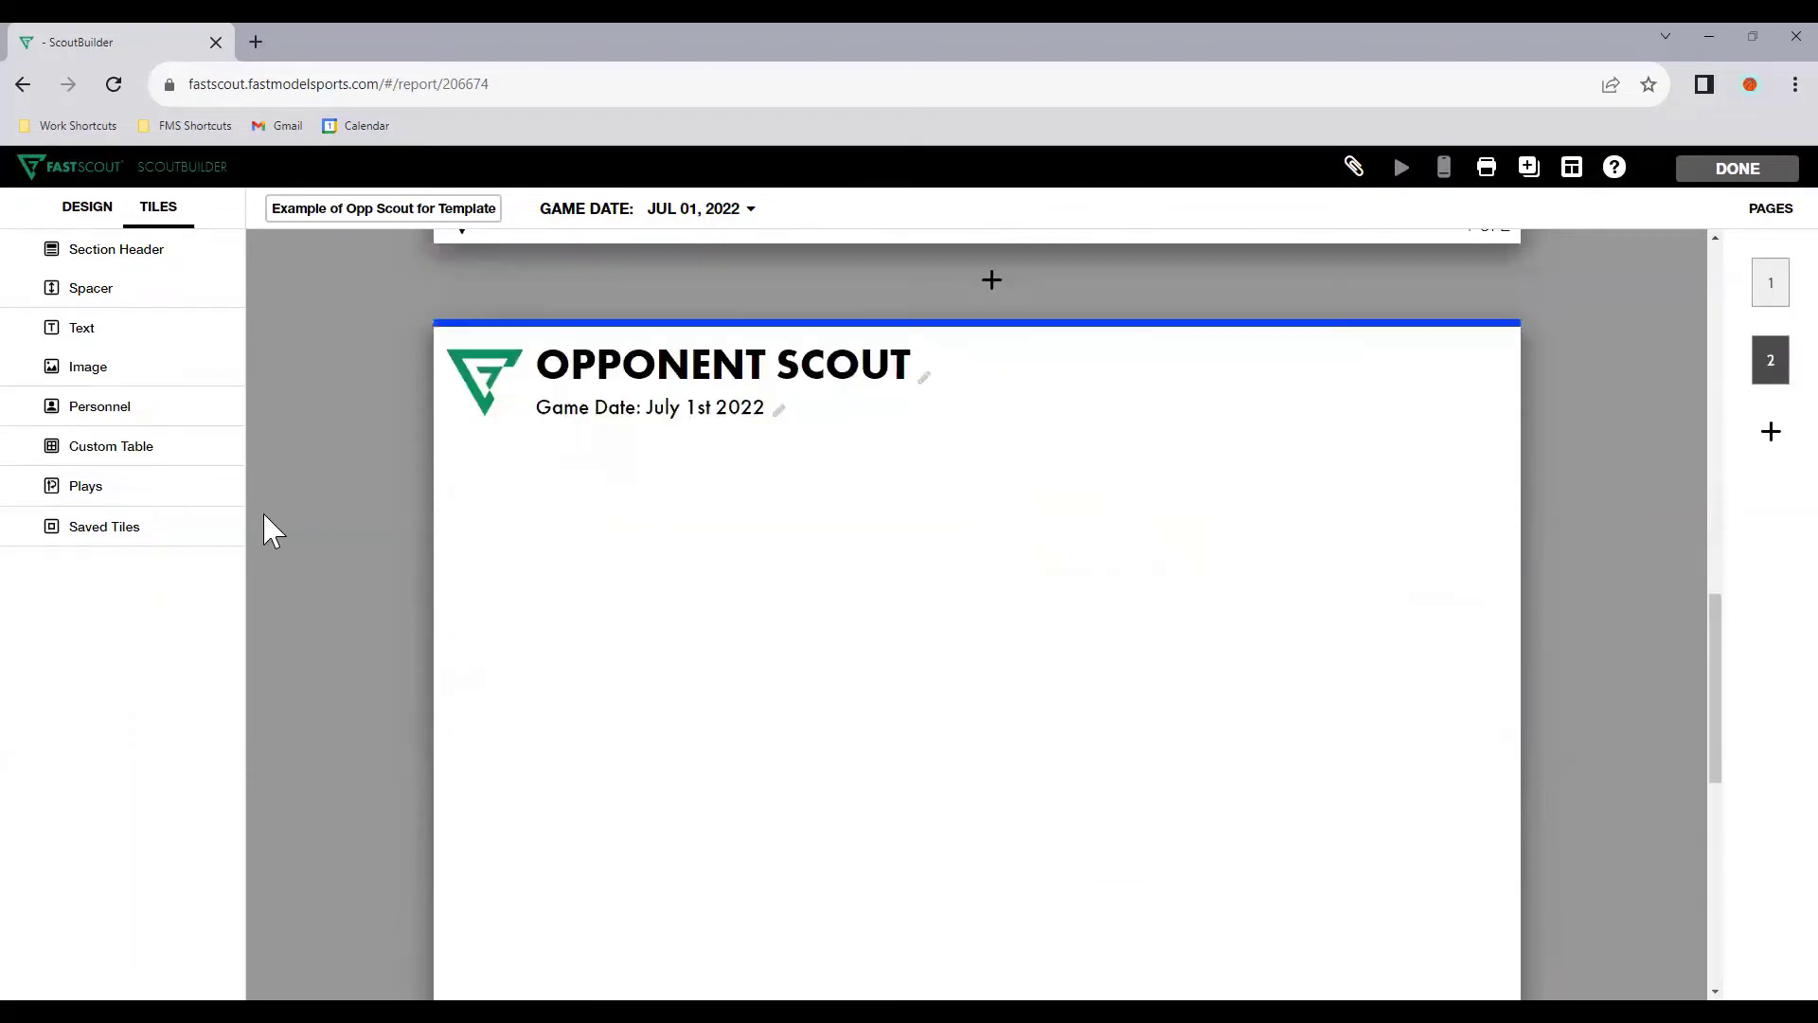
Step: In the Plays list, filter TEAM to Melbourne and select the Box and Horns Iverson PNR plays
click(131, 493)
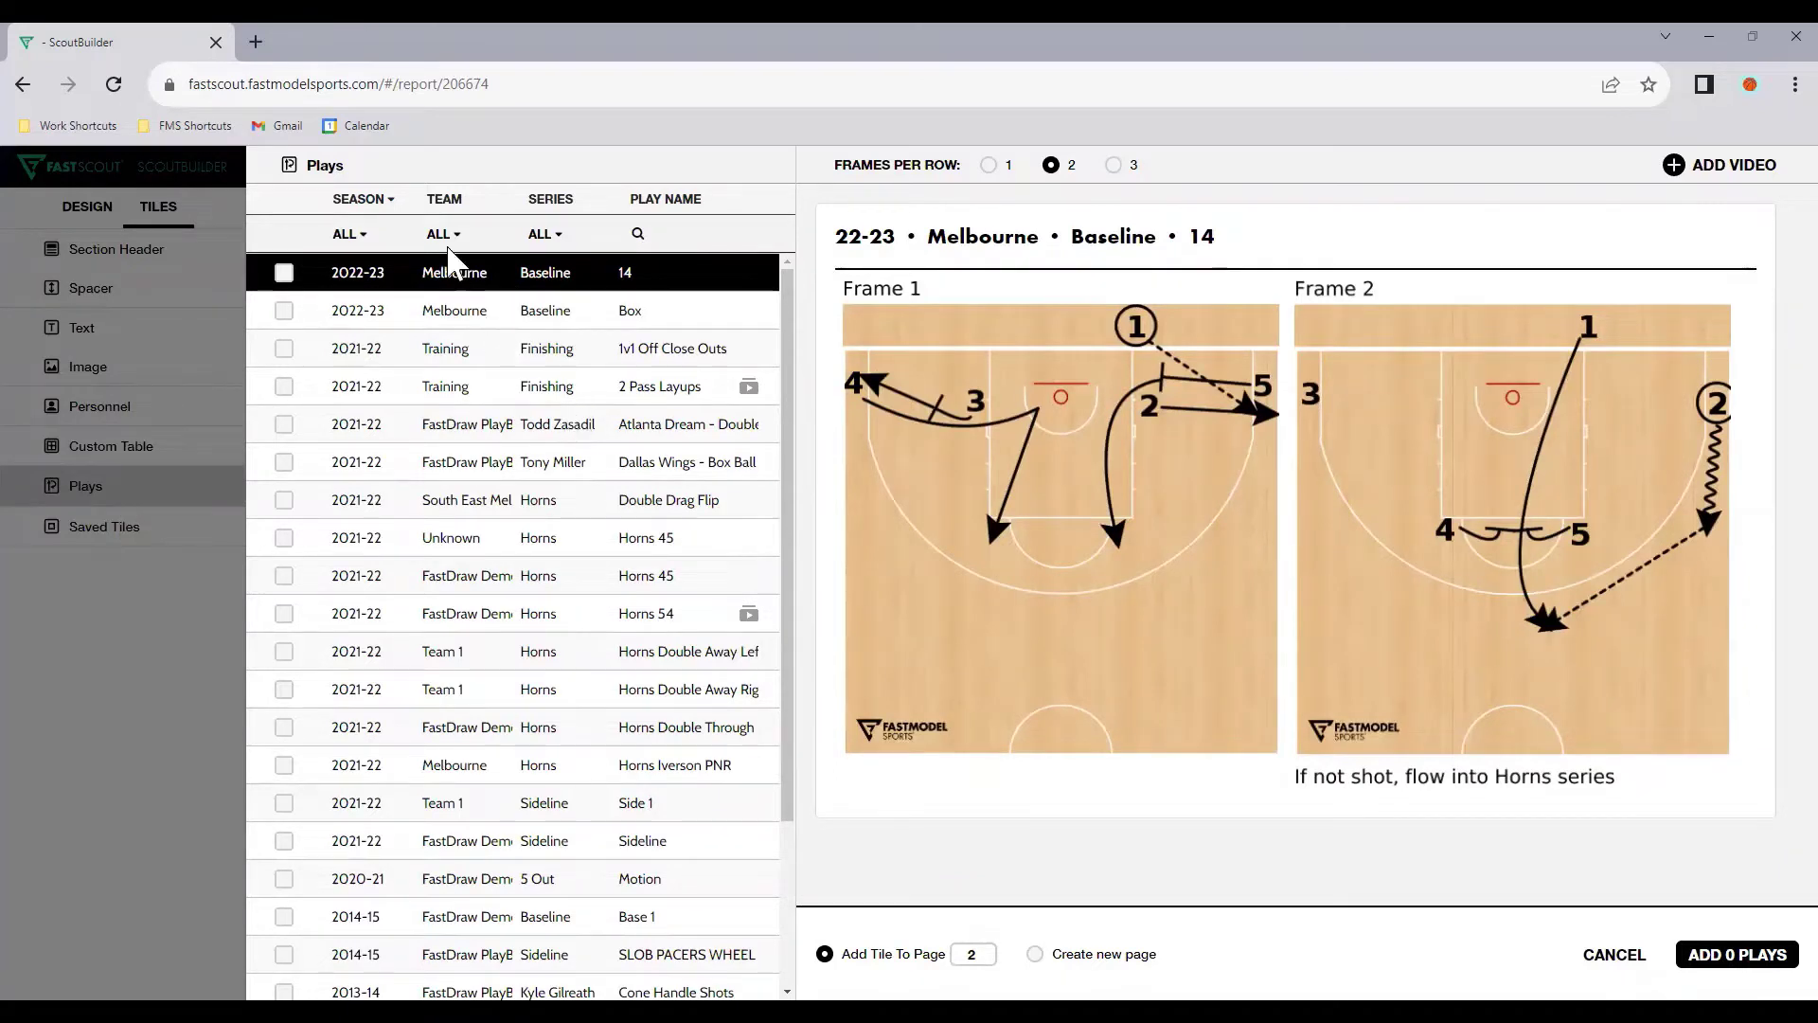
click(441, 237)
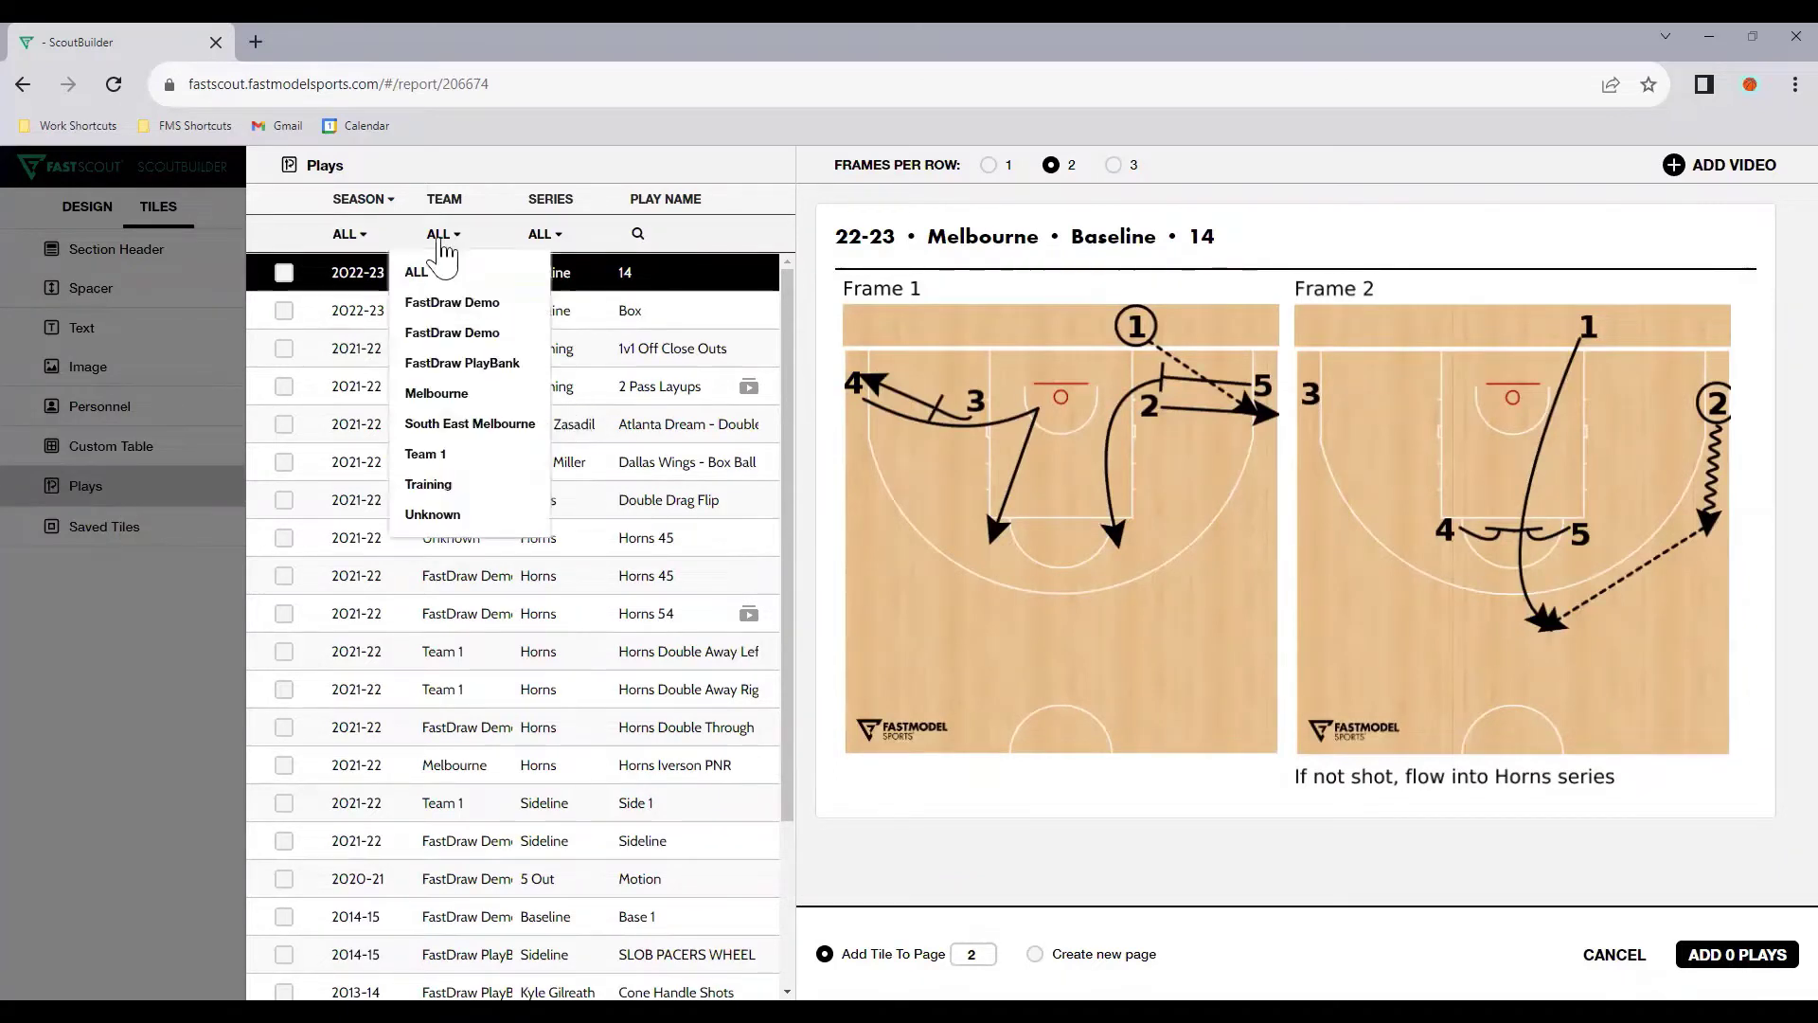
click(481, 365)
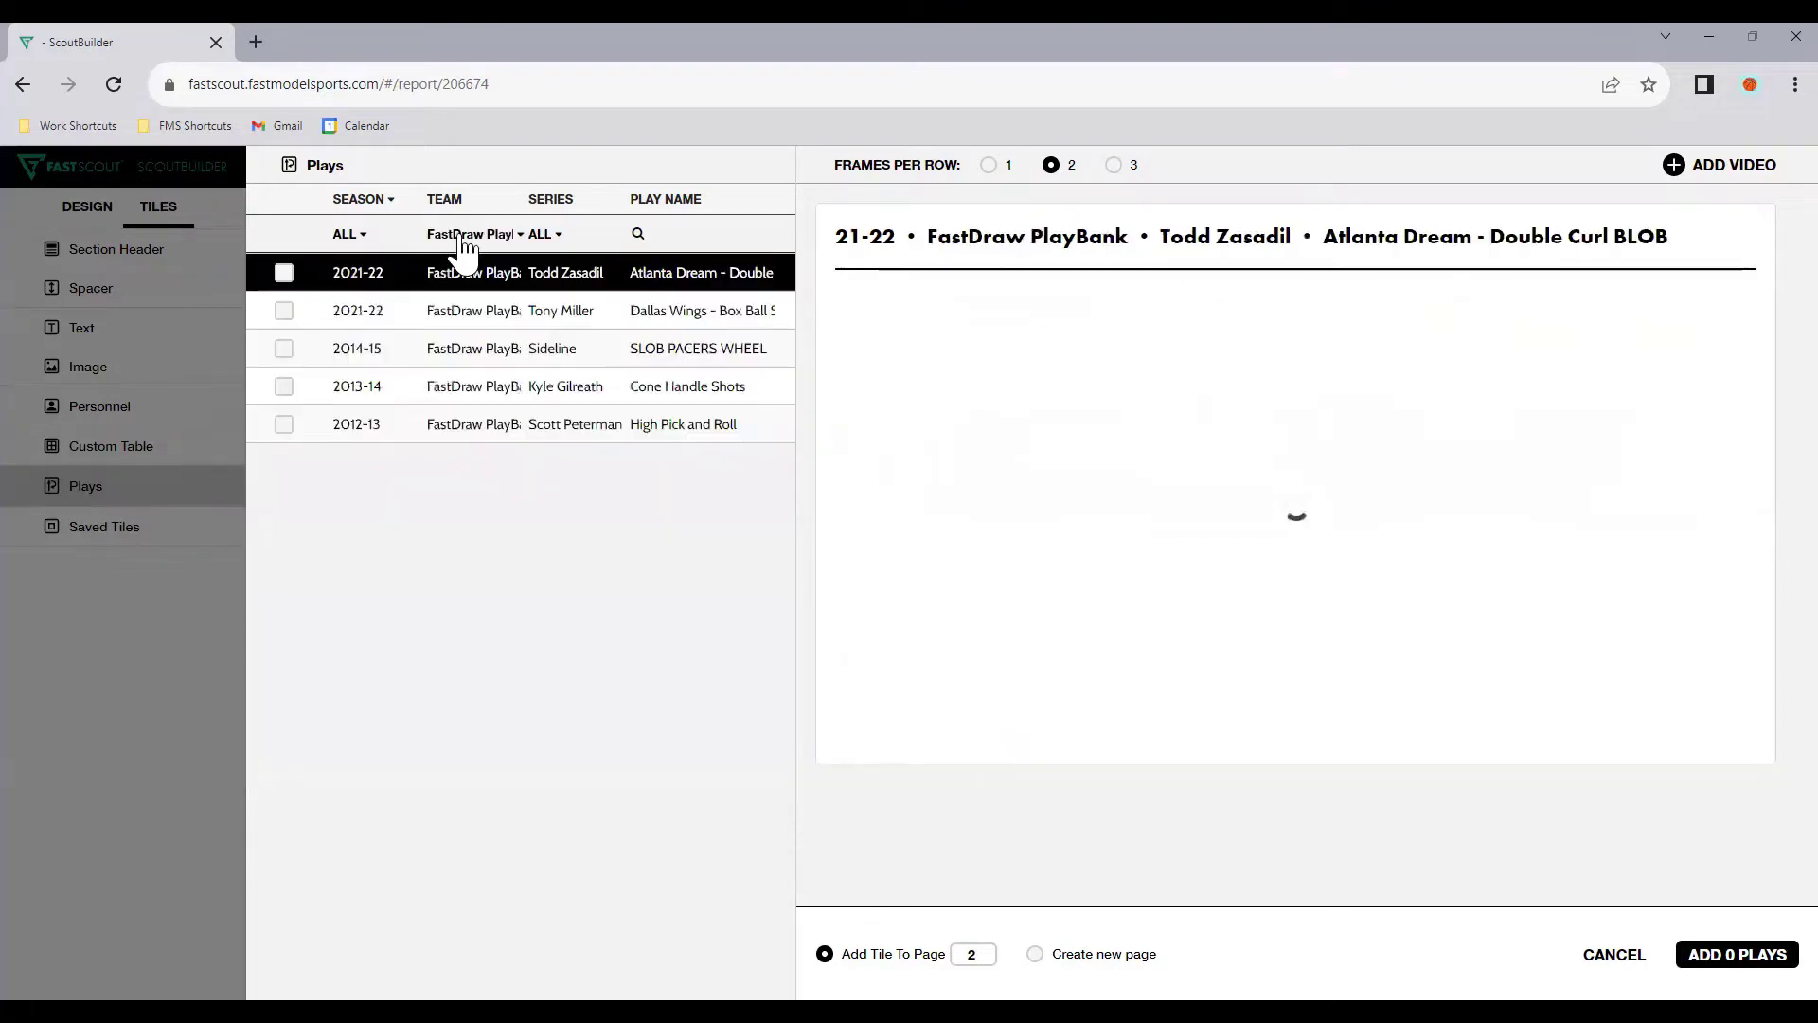
click(464, 241)
click(478, 396)
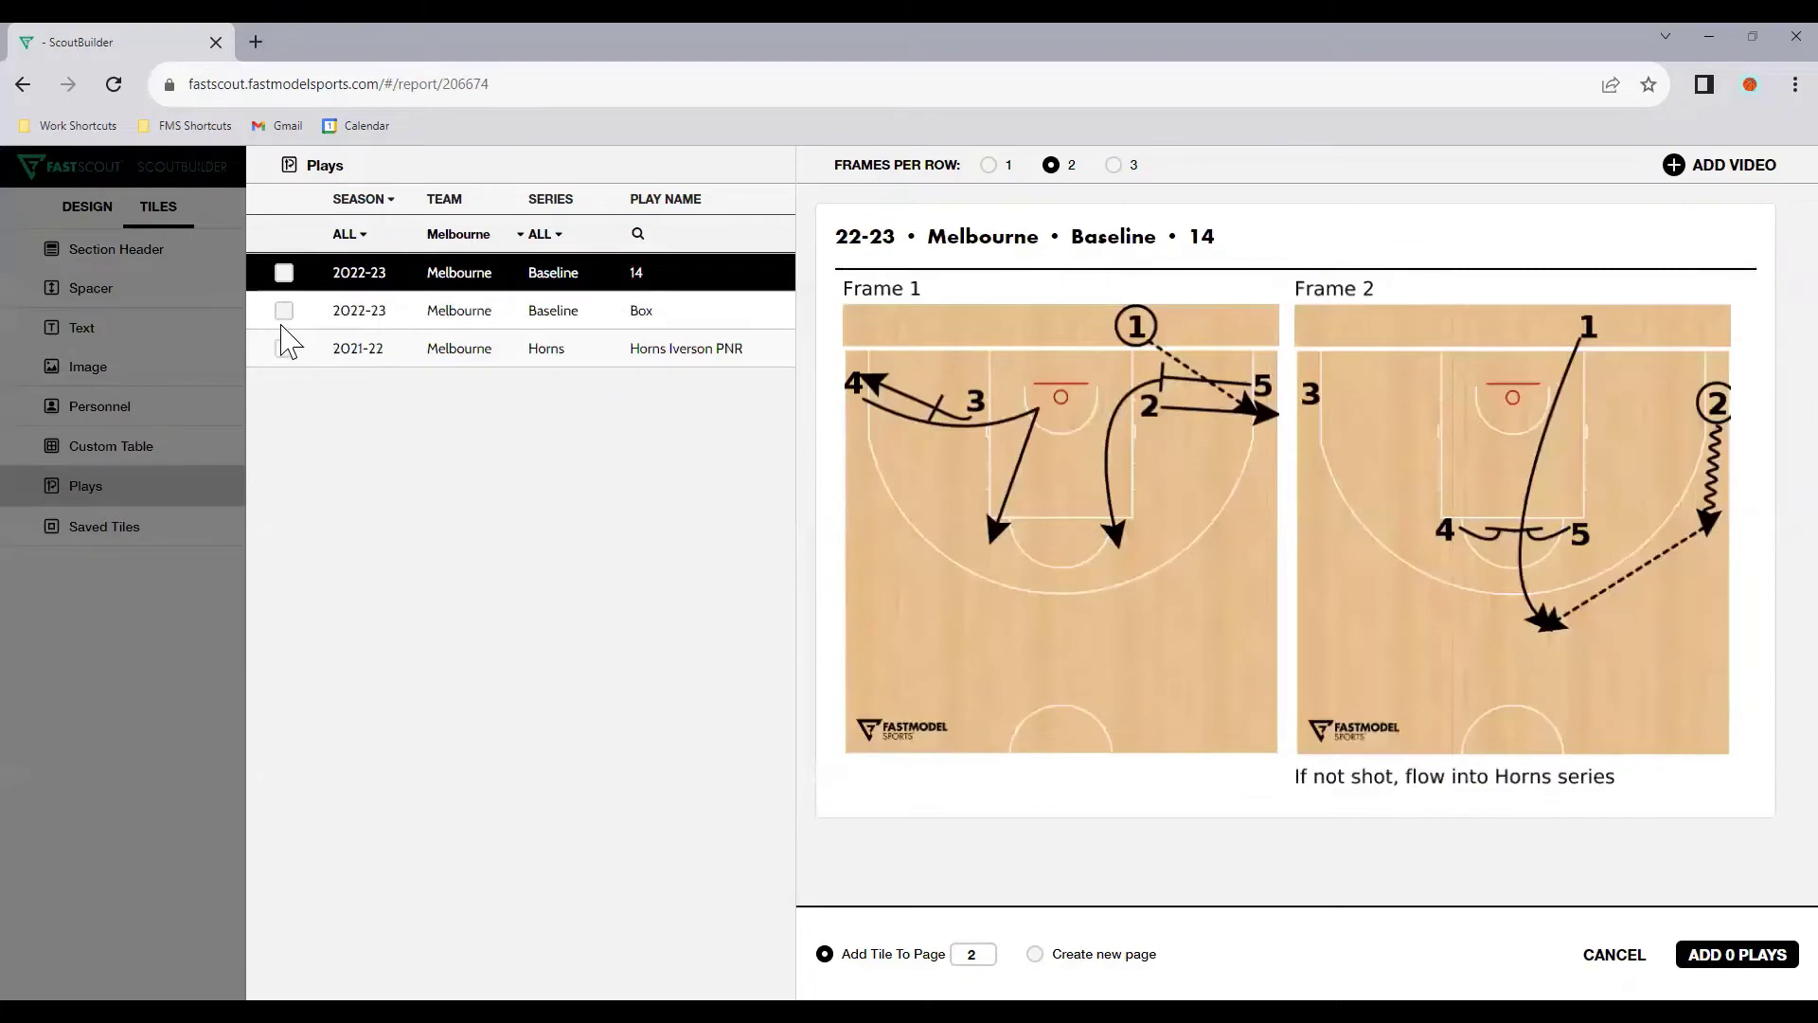
click(284, 311)
click(285, 348)
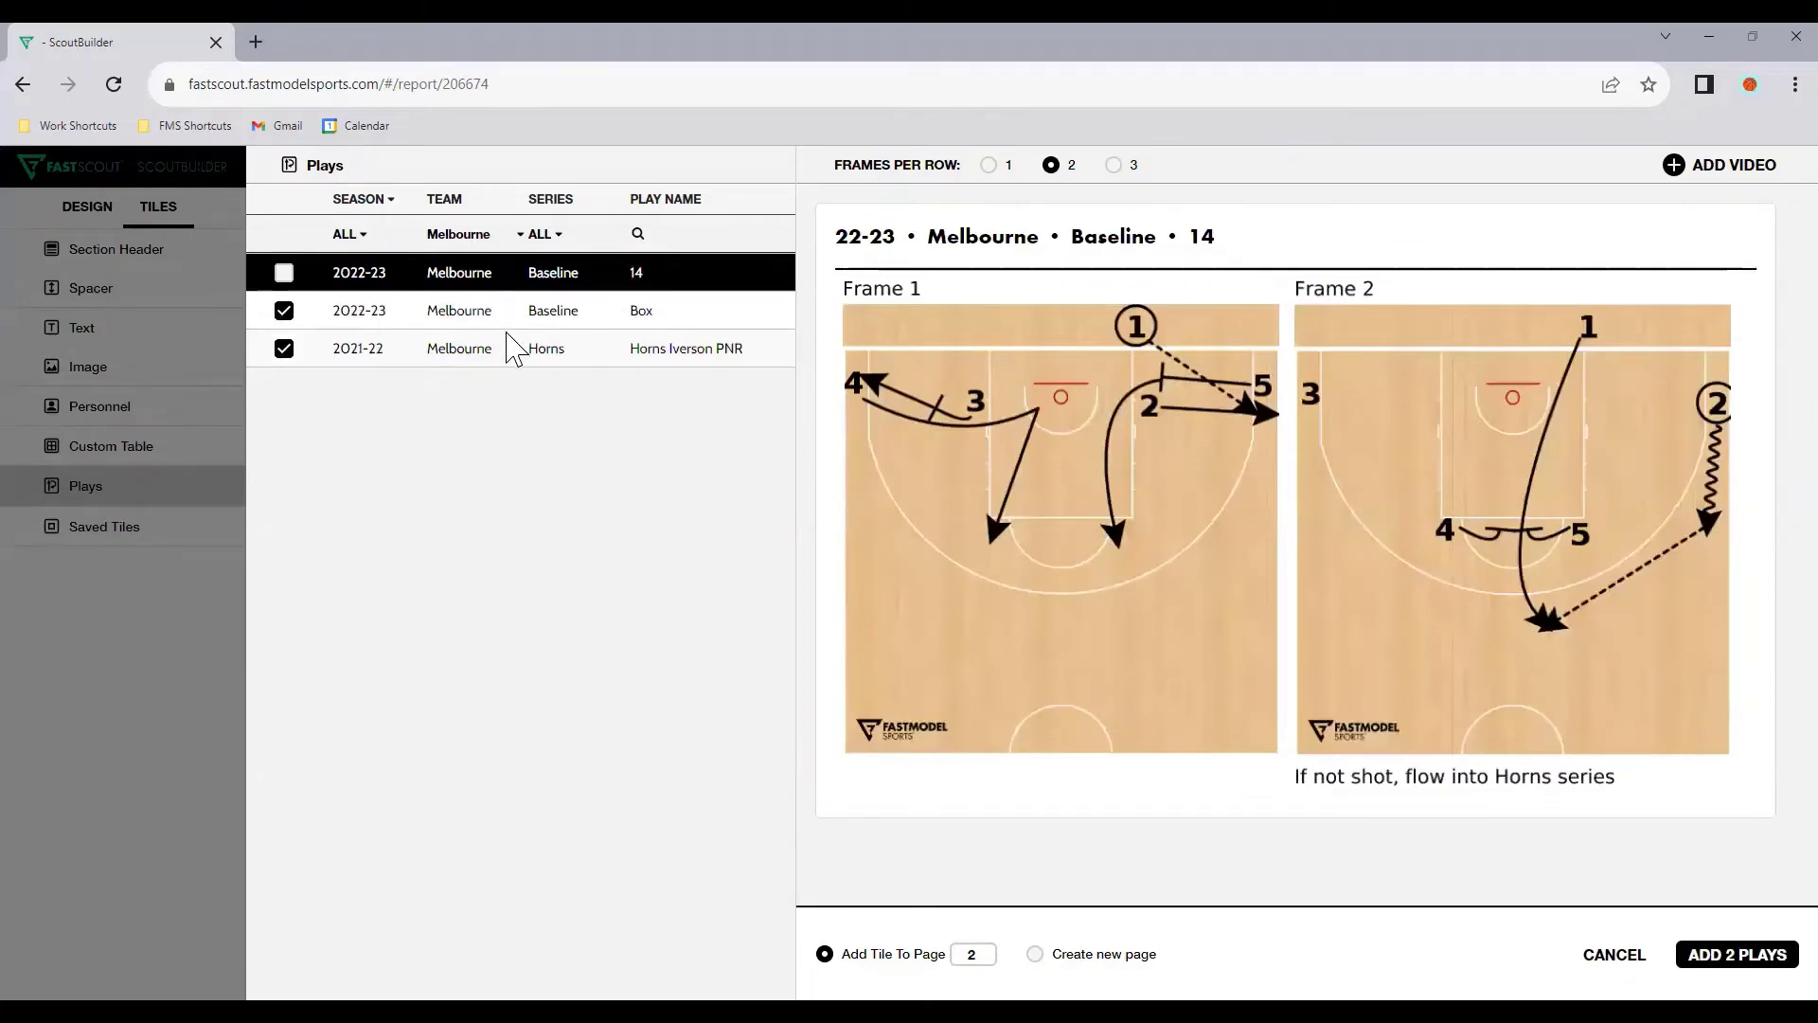
Step: Reset the TEAM filter to ALL, then select and preview the Horns 54 play
click(462, 236)
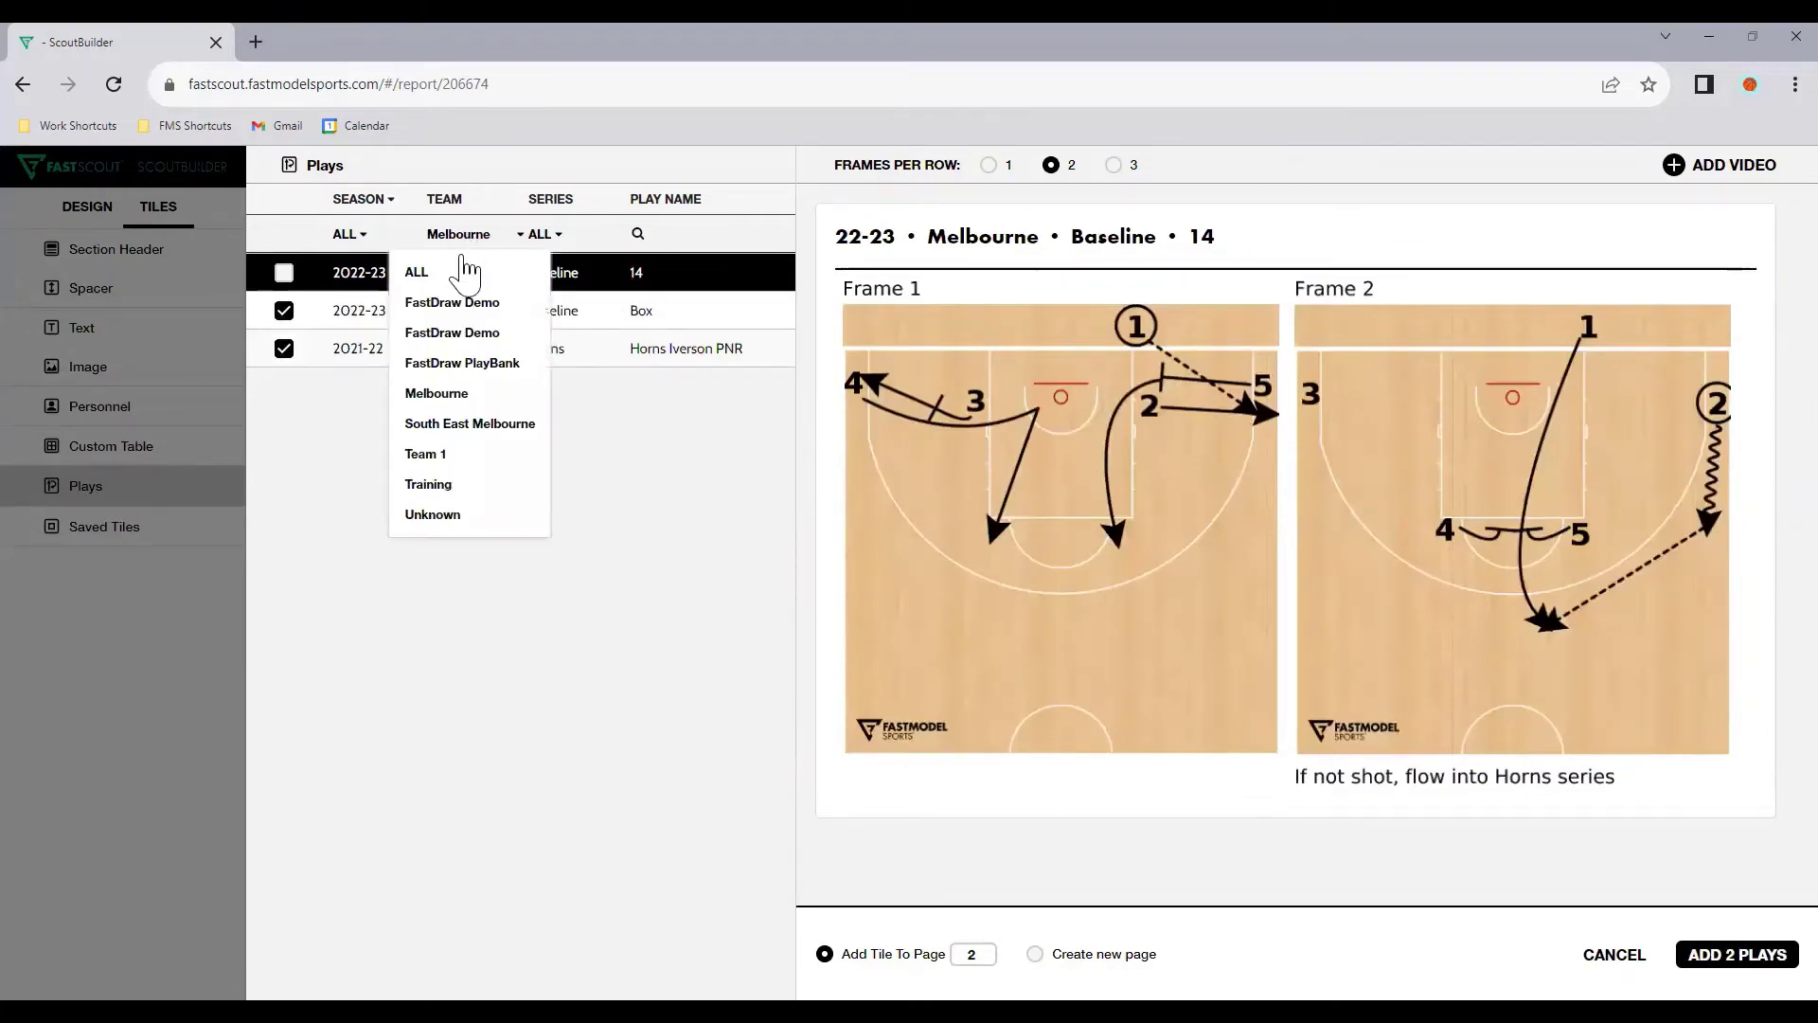
click(423, 274)
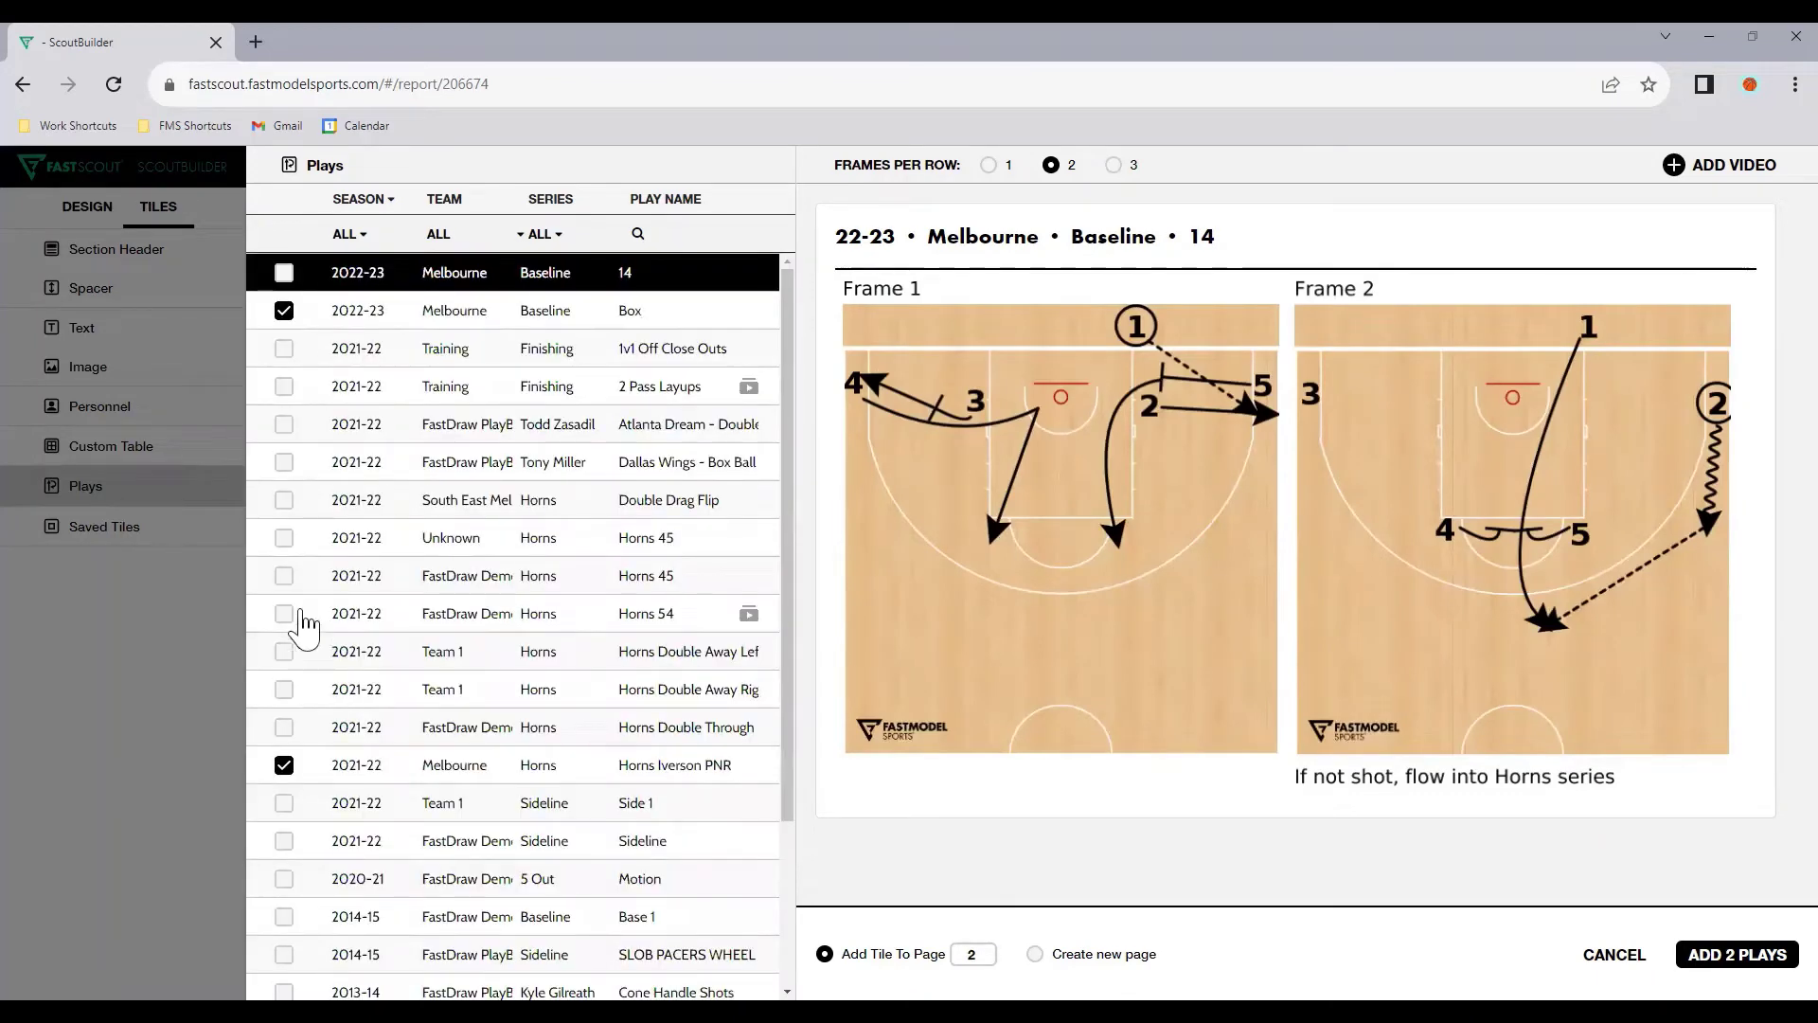
click(285, 615)
click(678, 622)
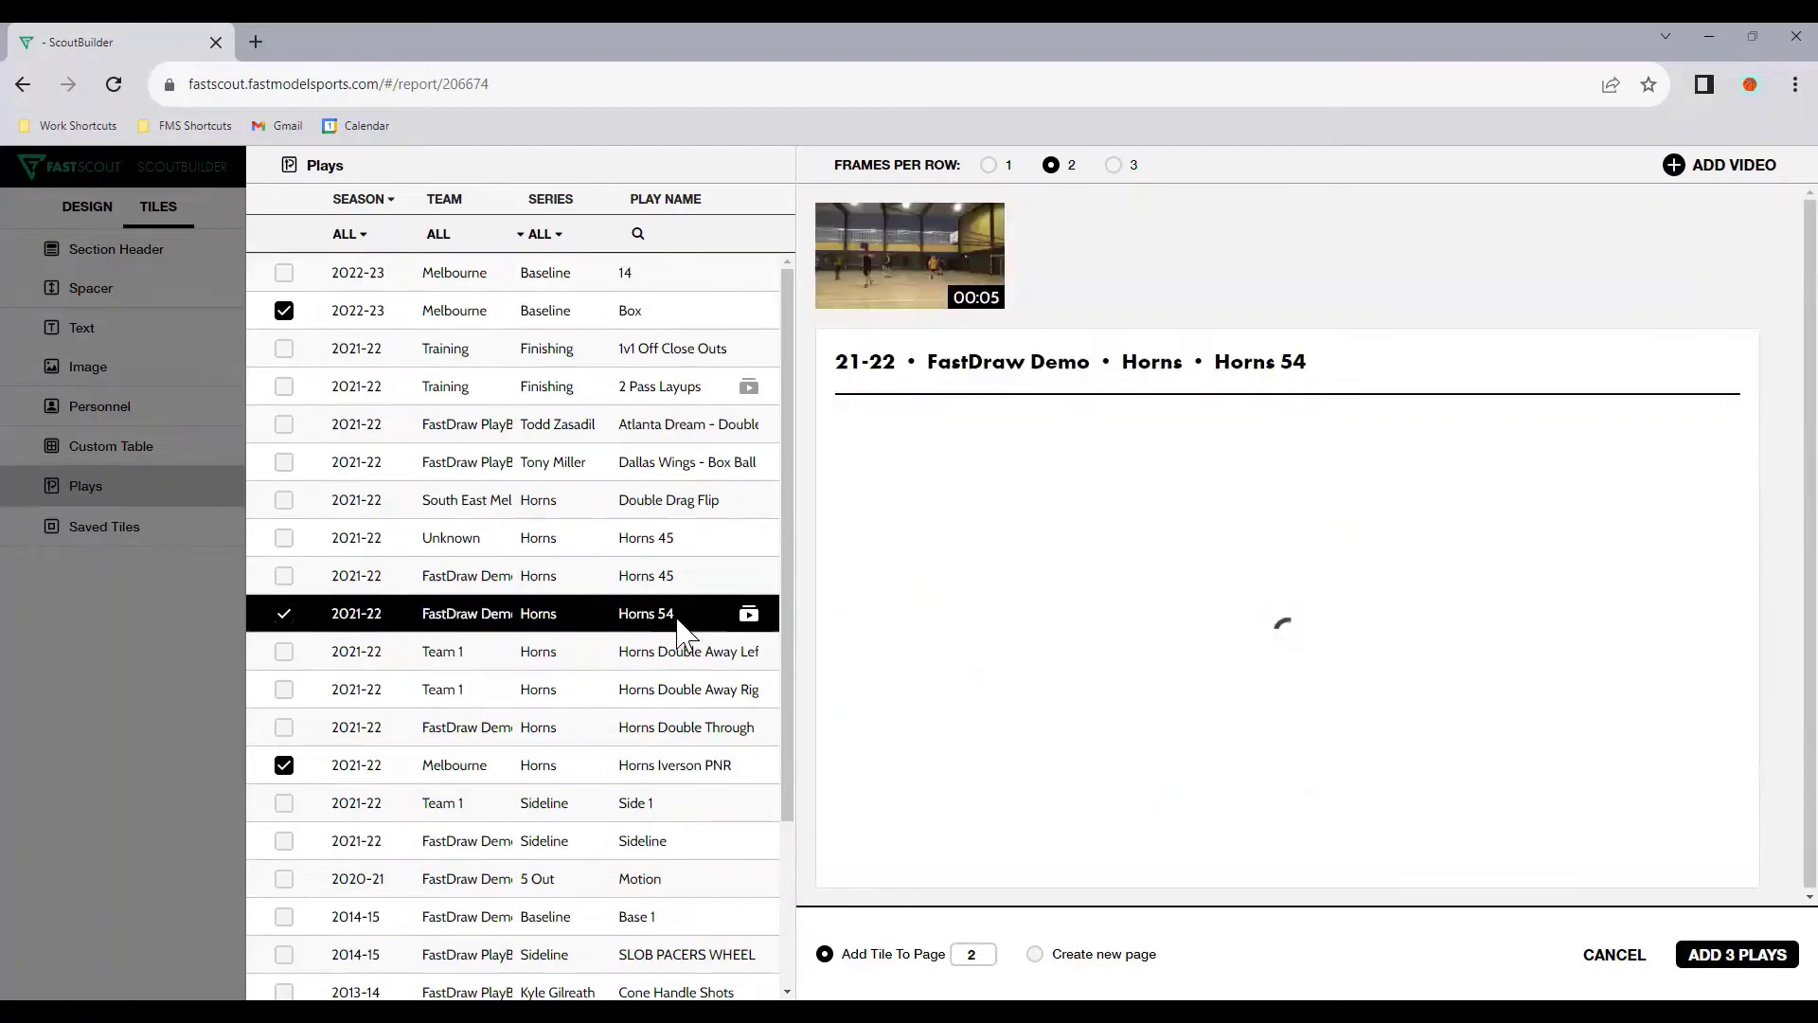
mouse_move(937, 275)
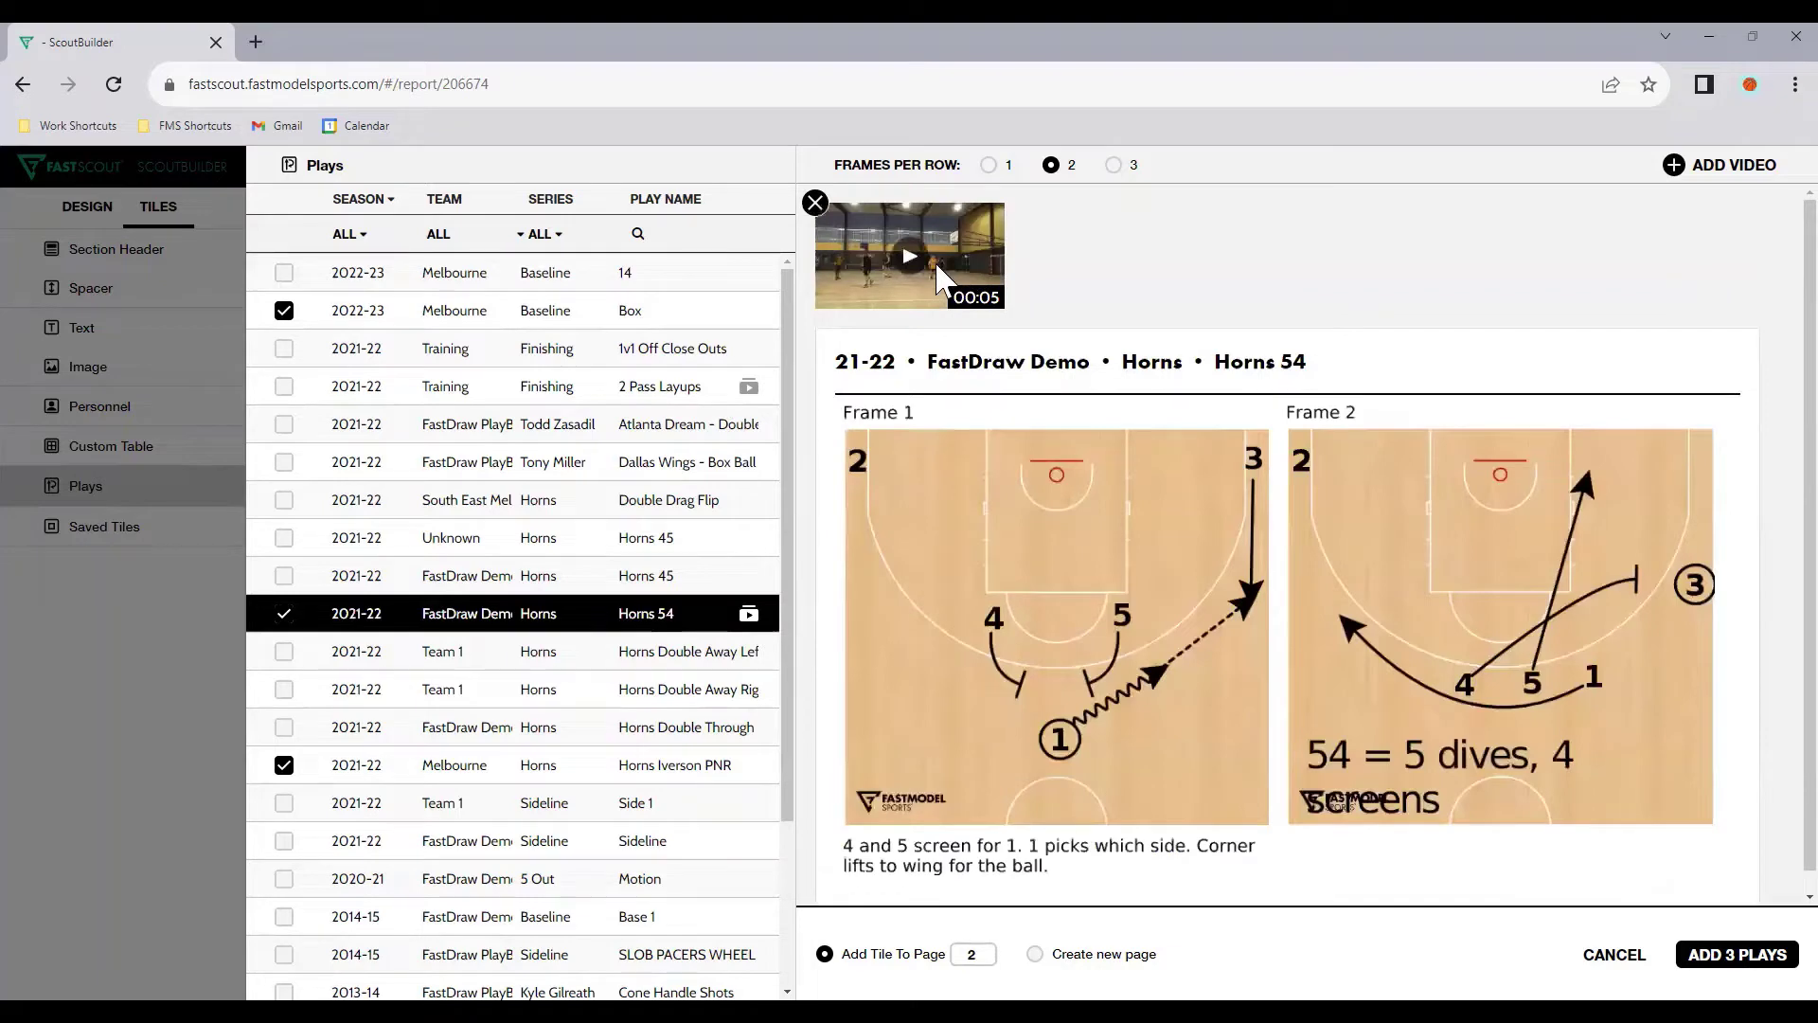
scroll(1250, 587, down, 1)
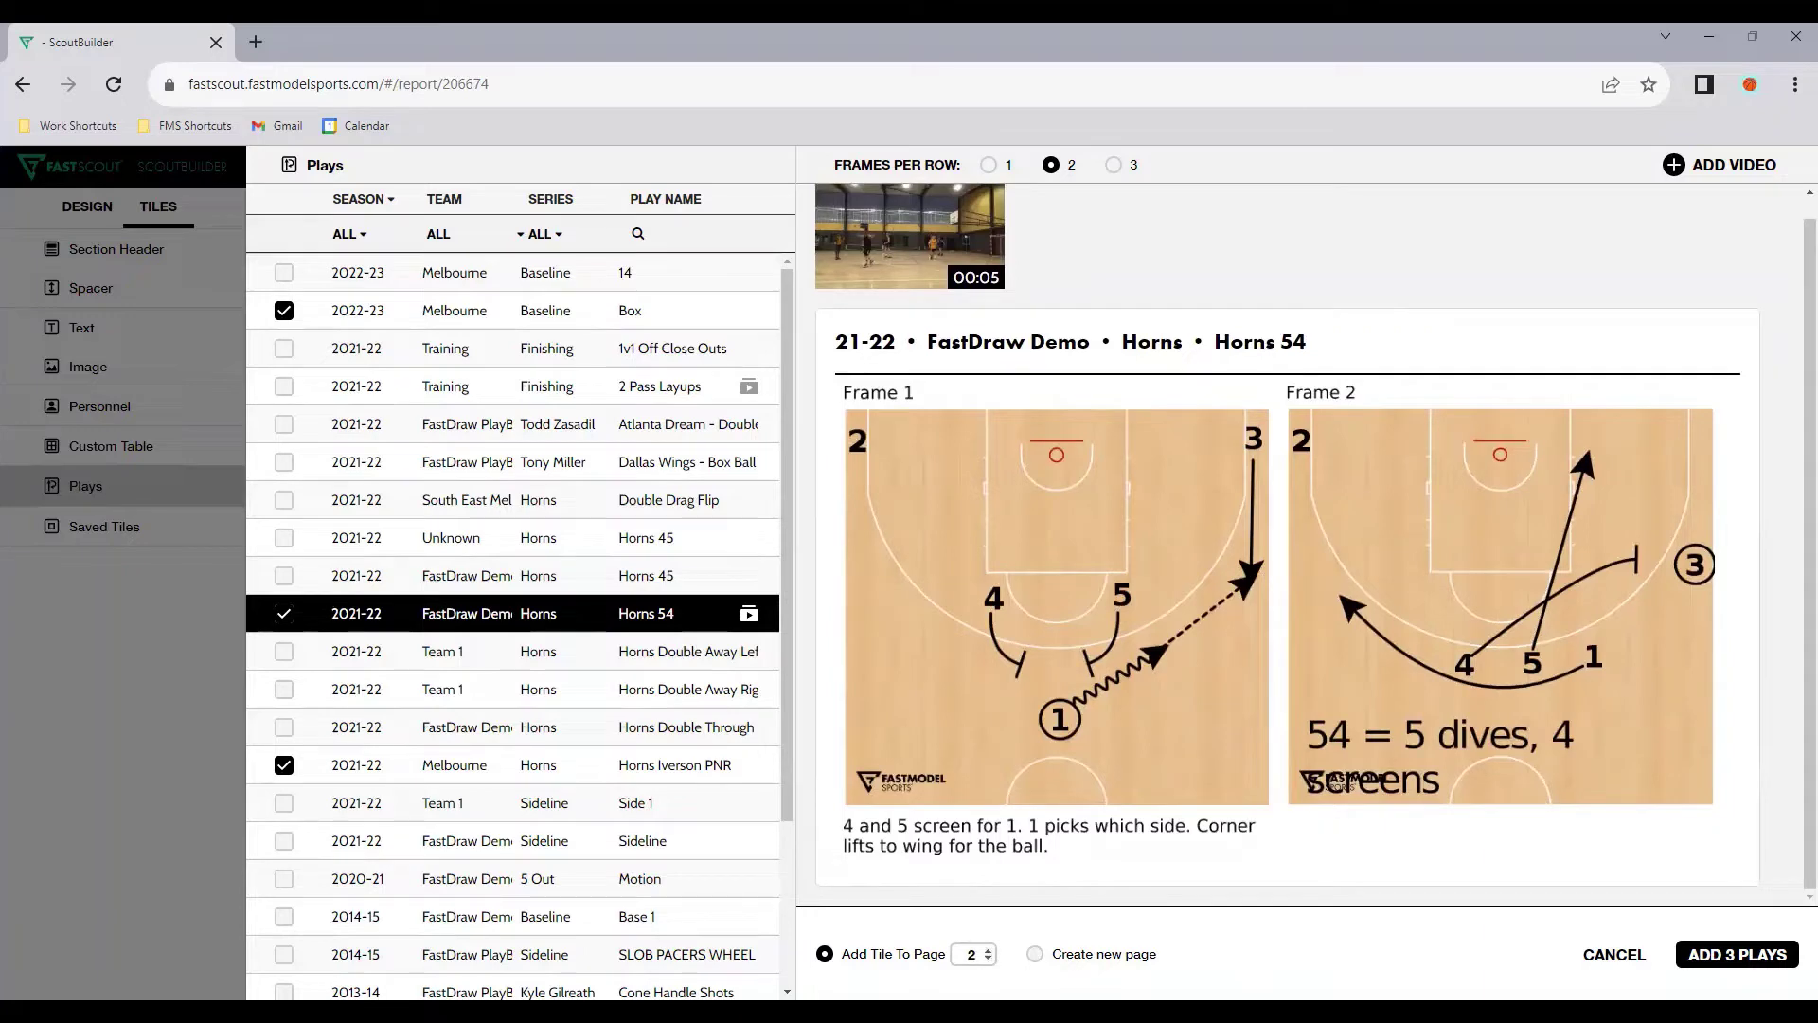
Step: Add the three selected plays to page 2 and set Box to one frame per row
click(1737, 953)
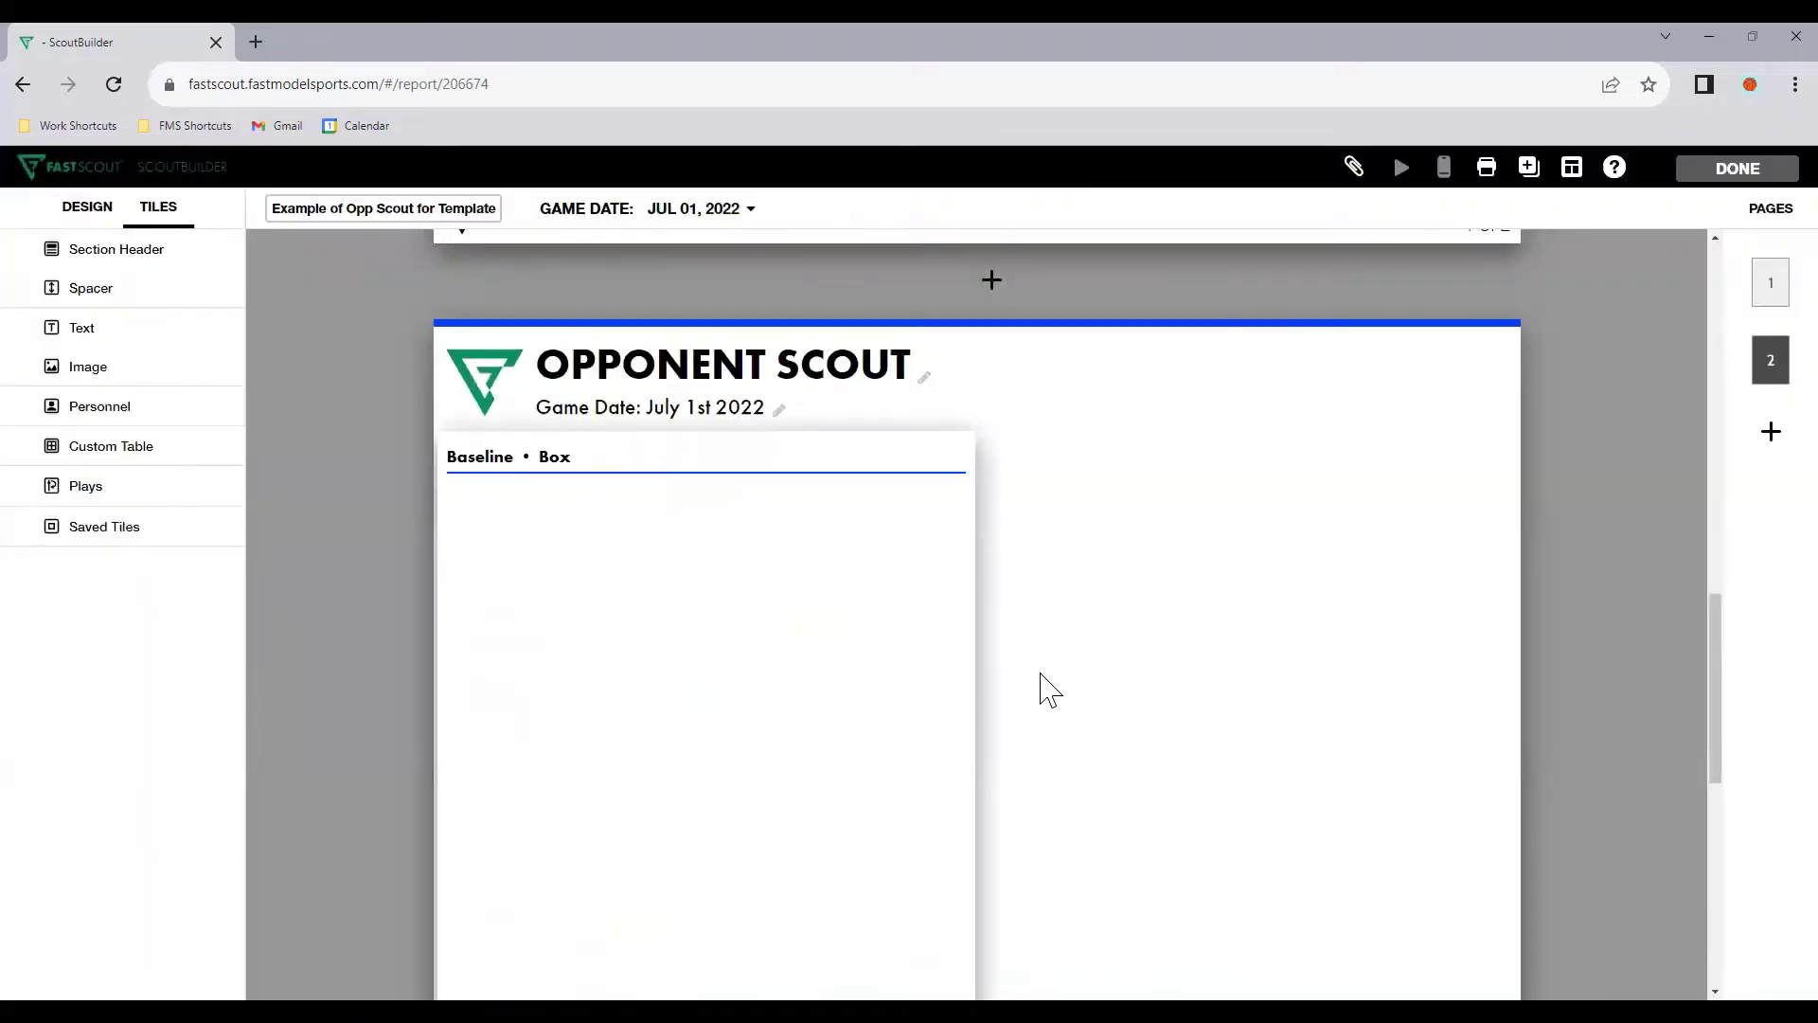
scroll(1069, 672, down, 2)
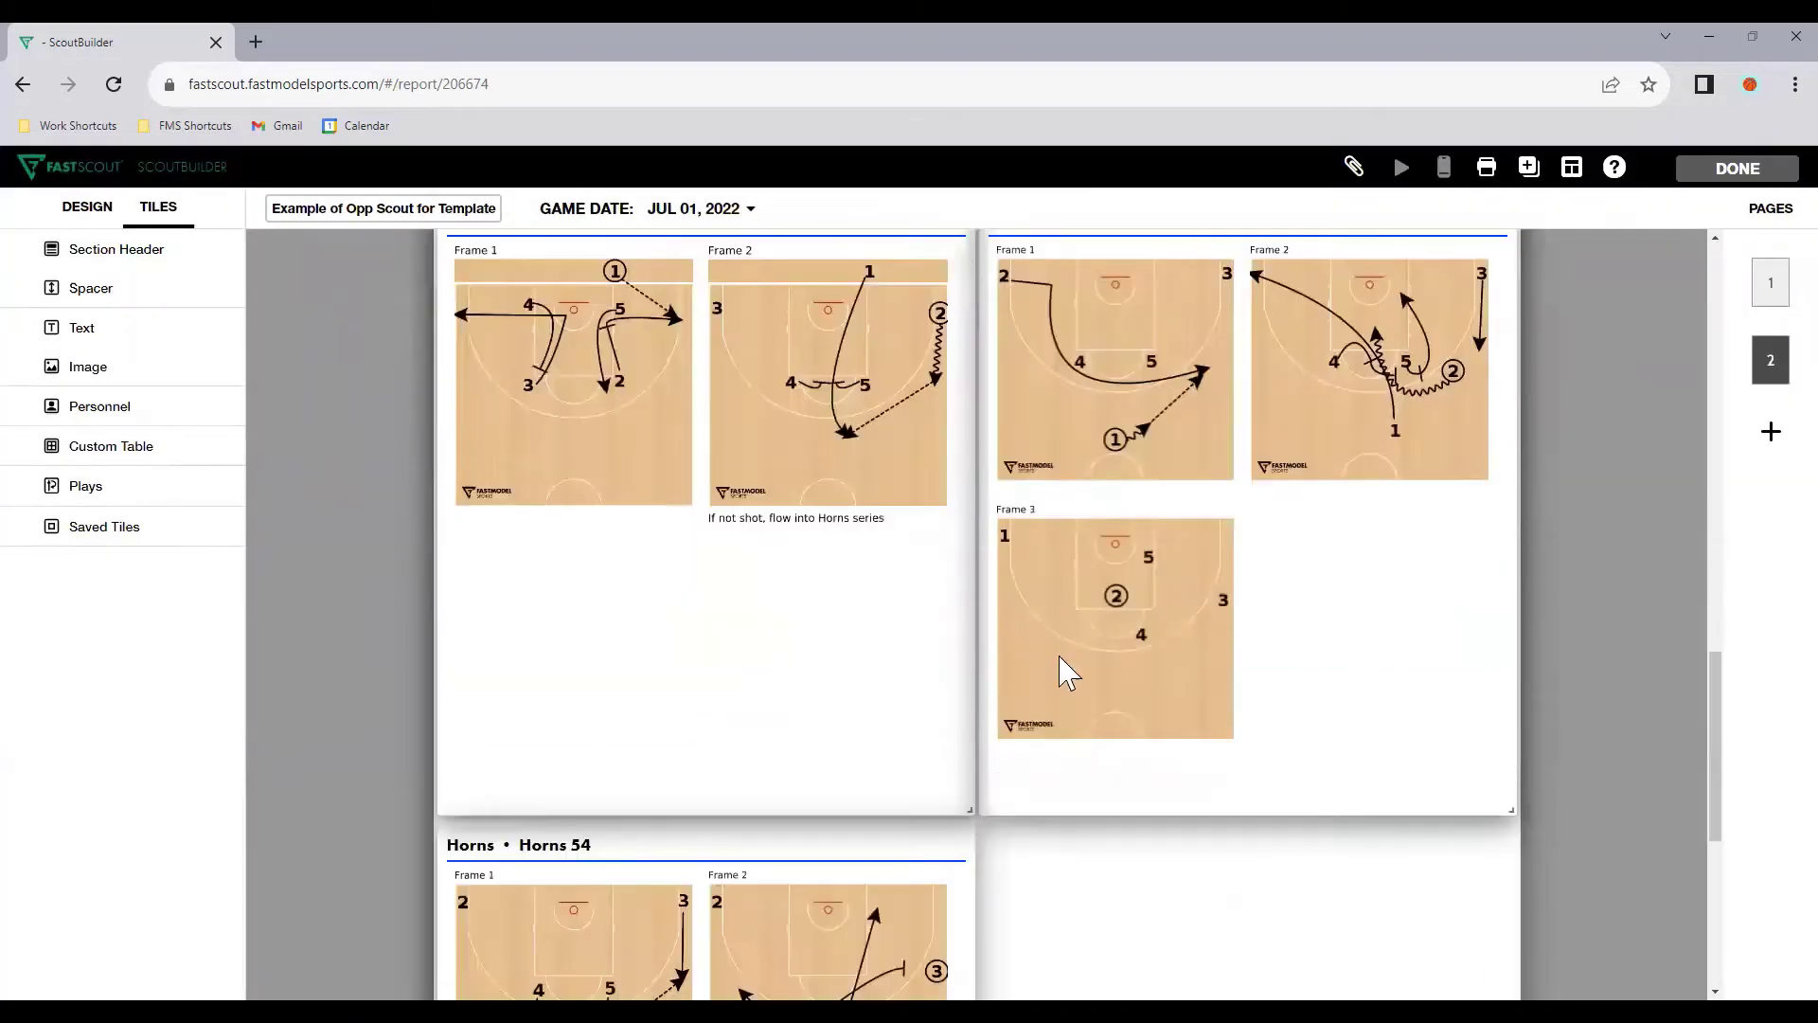
scroll(1065, 670, down, 5)
scroll(1061, 671, up, 5)
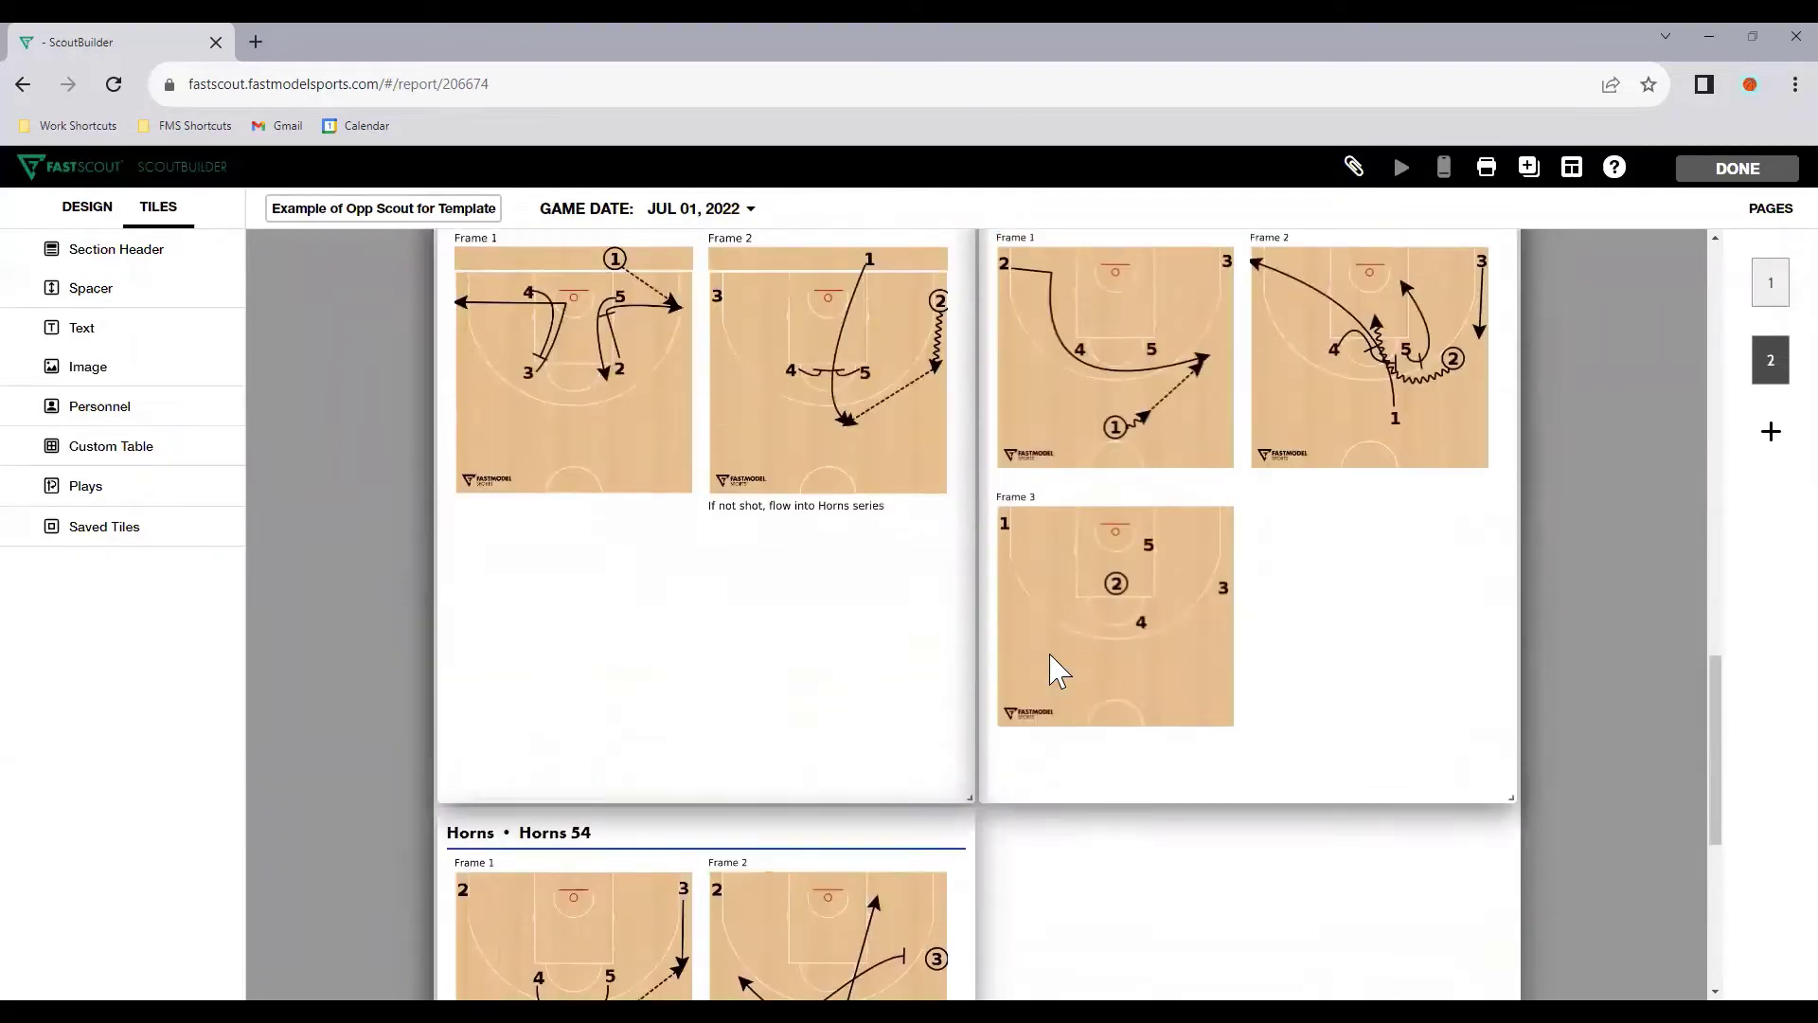
scroll(1057, 665, up, 2)
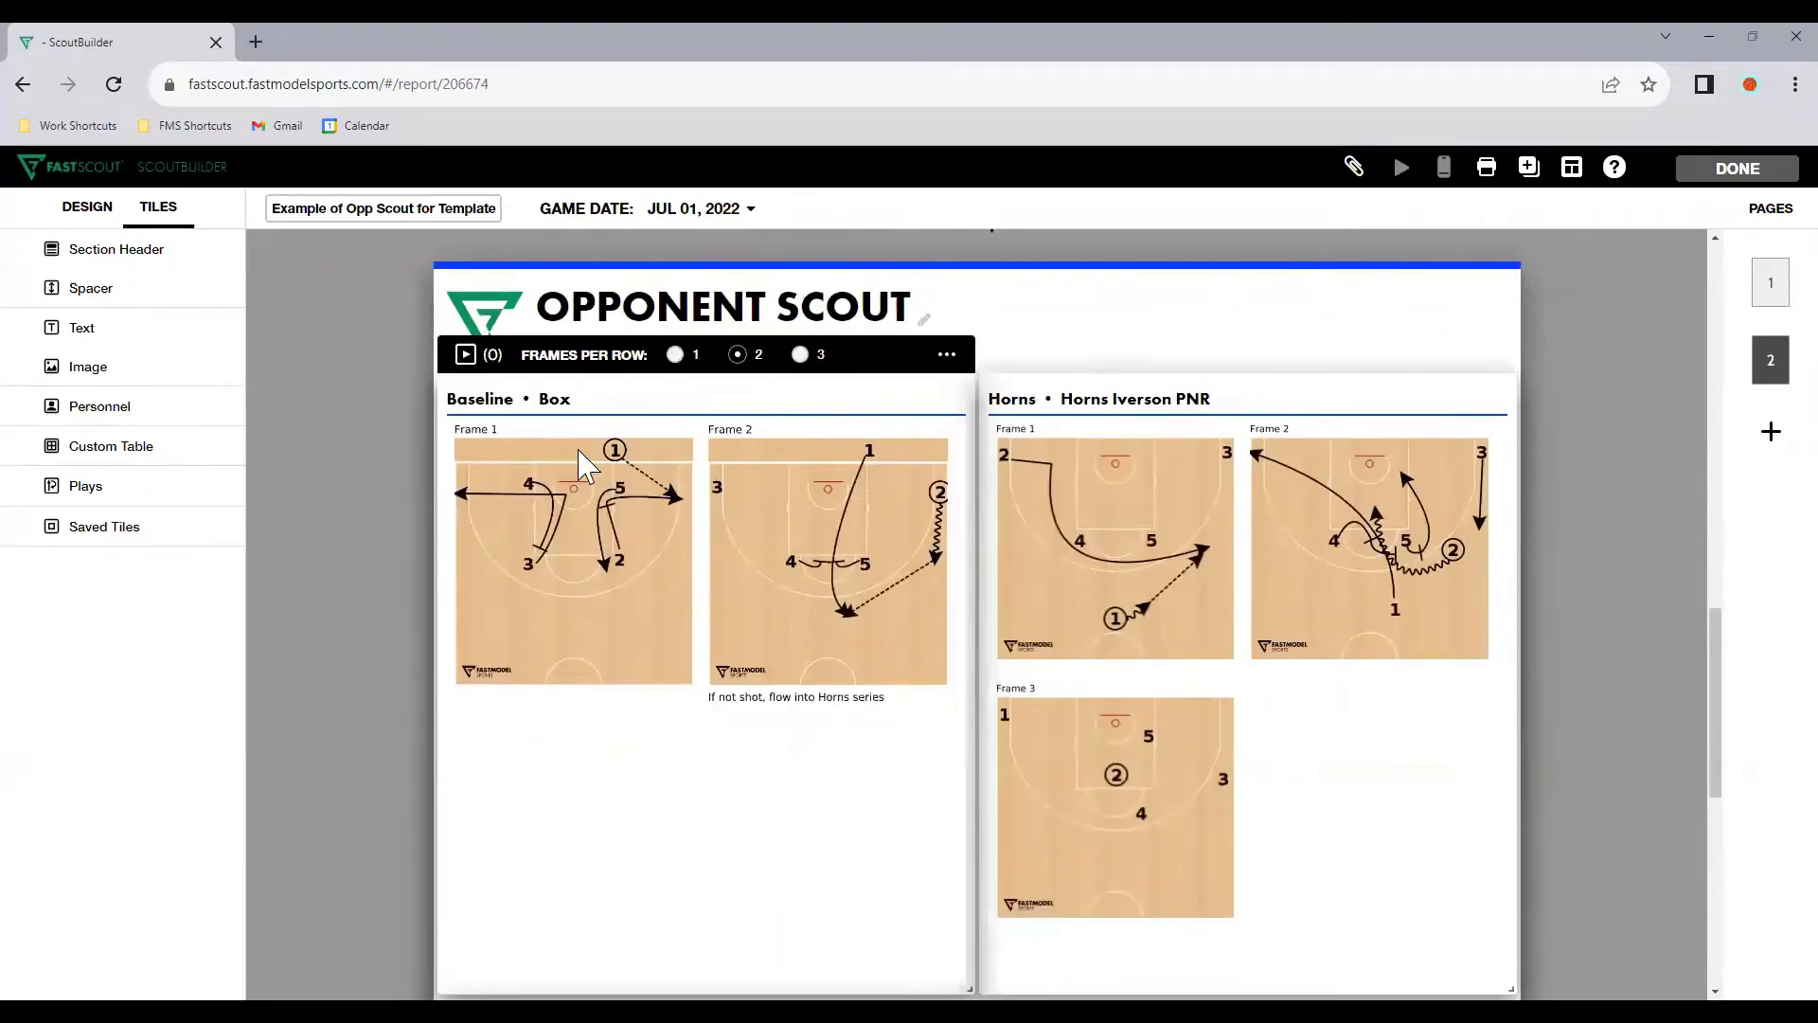
click(674, 355)
Step: Set Box to two frames per row and Horns Iverson PNR to three frames per row
click(748, 356)
click(820, 357)
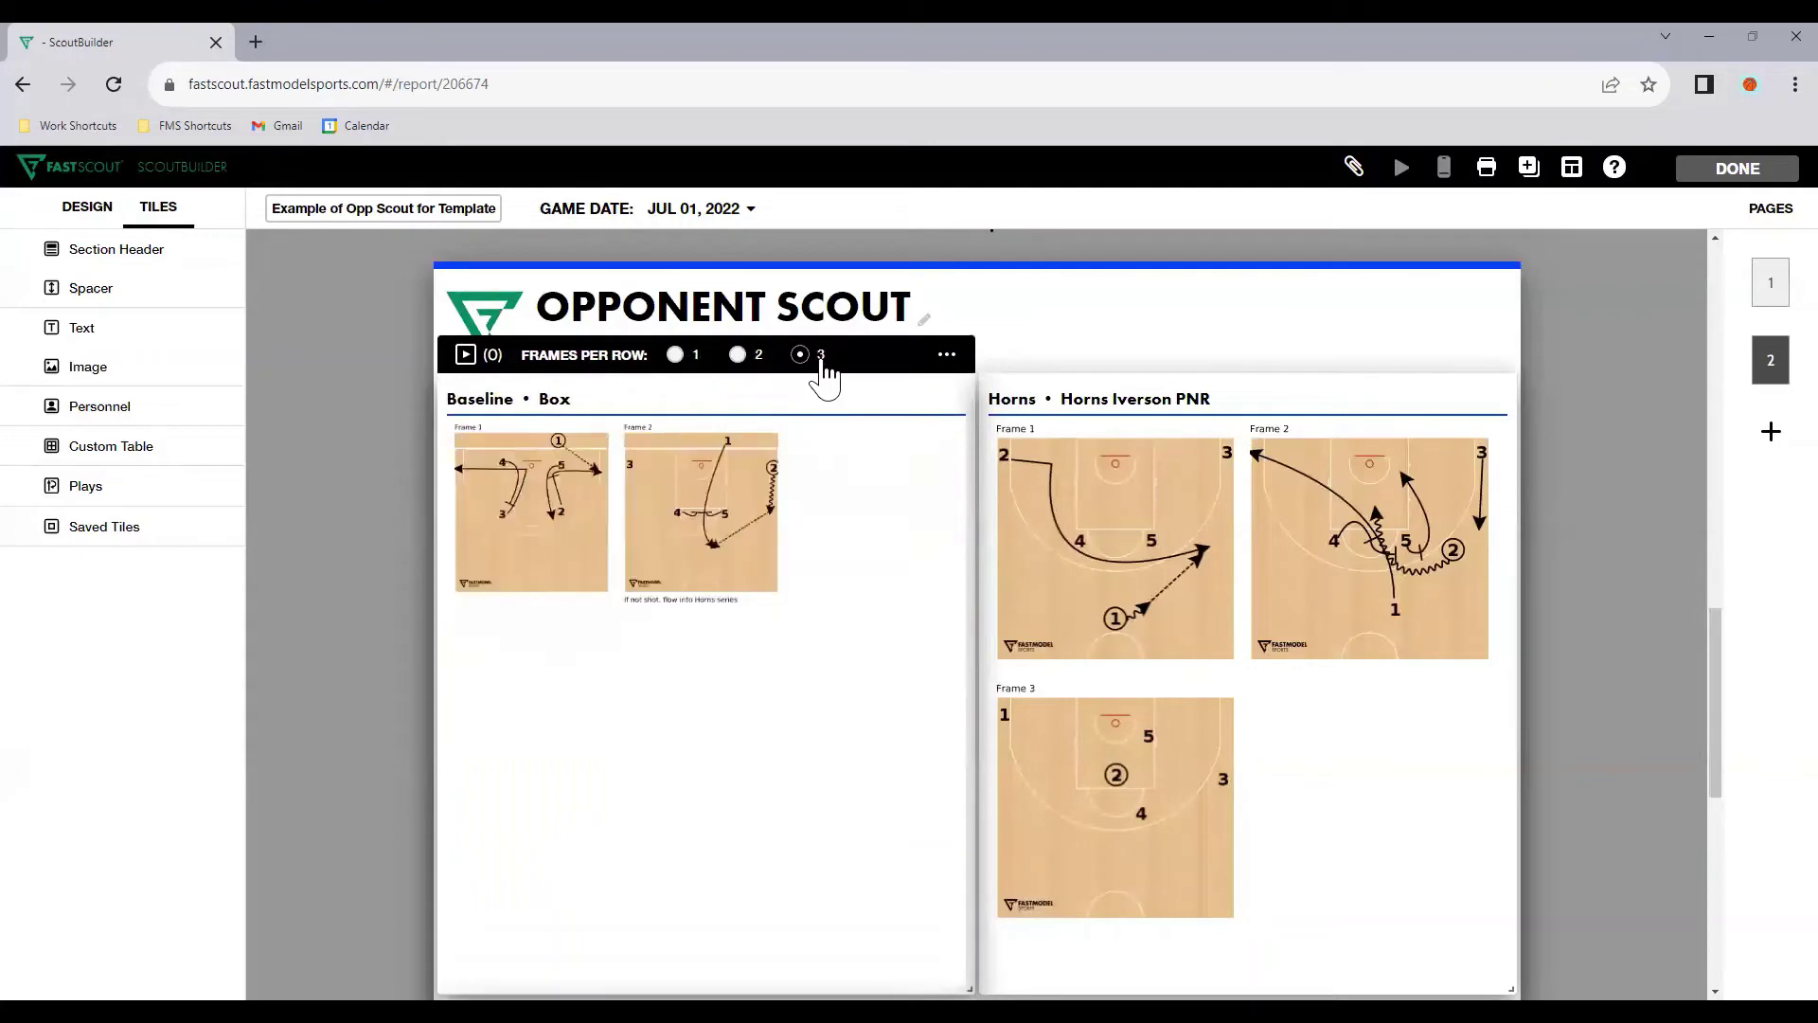
click(757, 359)
click(1343, 356)
scroll(1338, 700, down, 4)
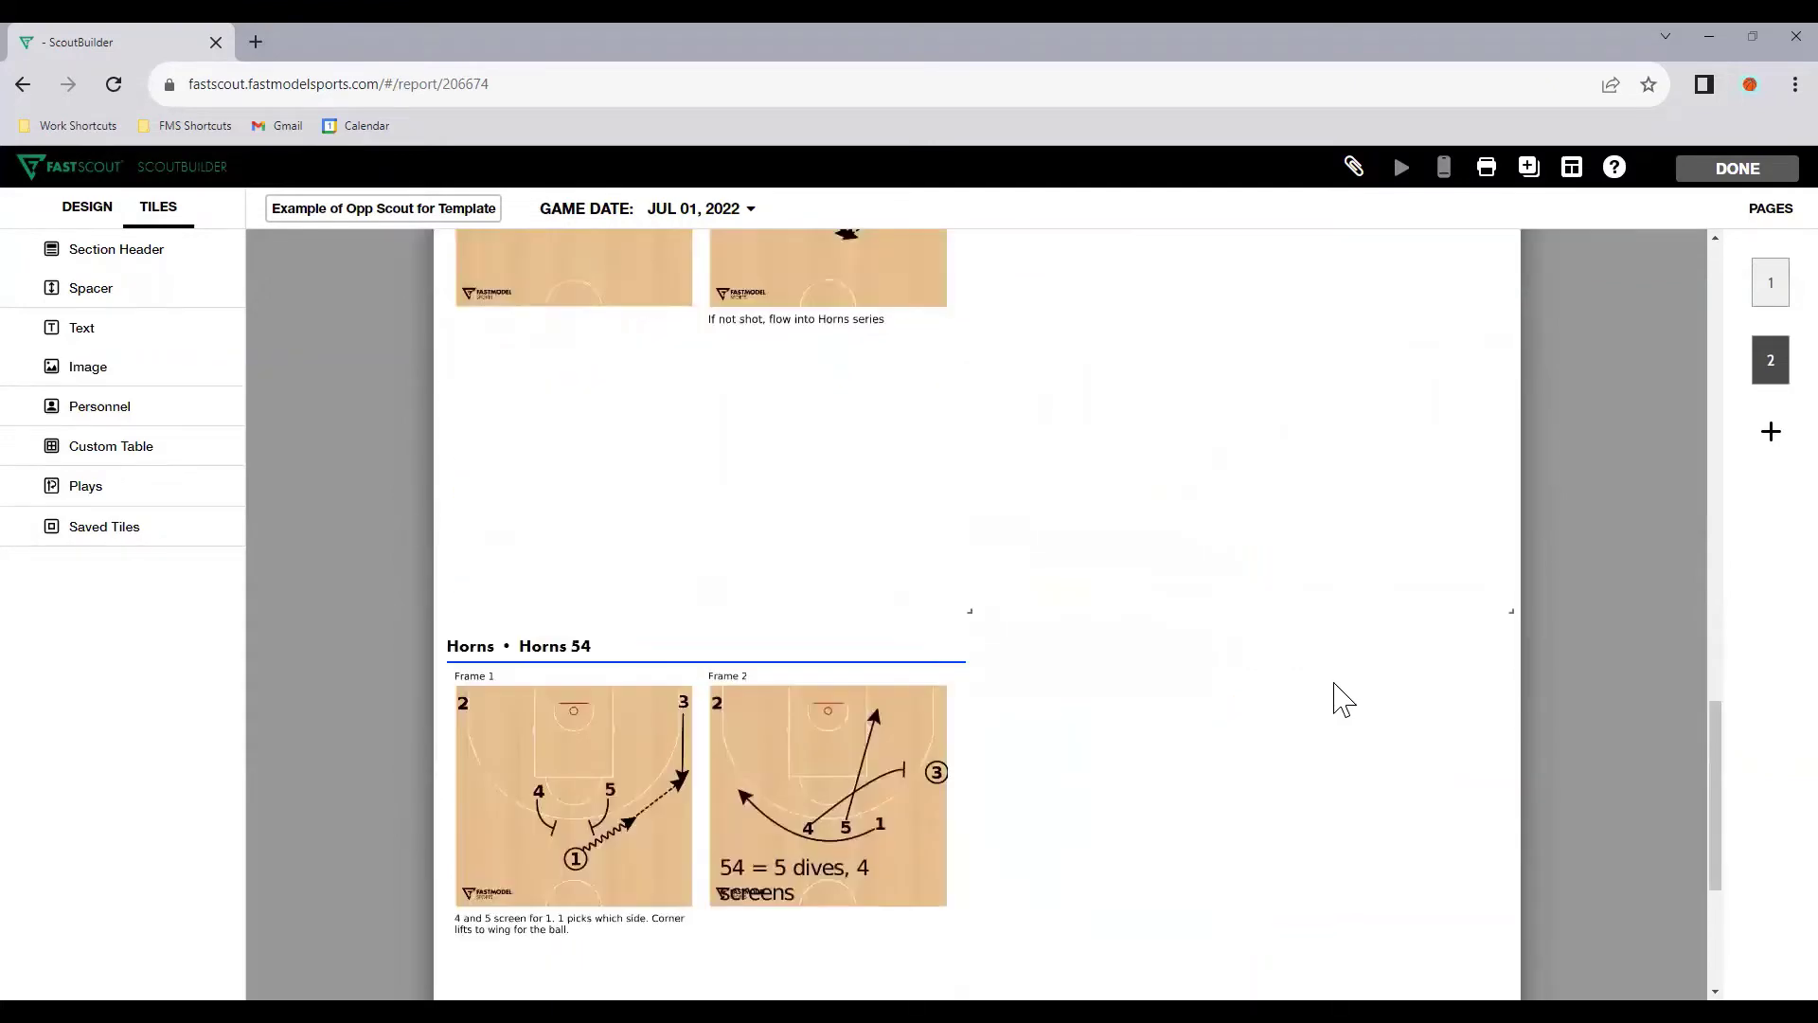
scroll(1338, 701, down, 2)
scroll(947, 800, up, 5)
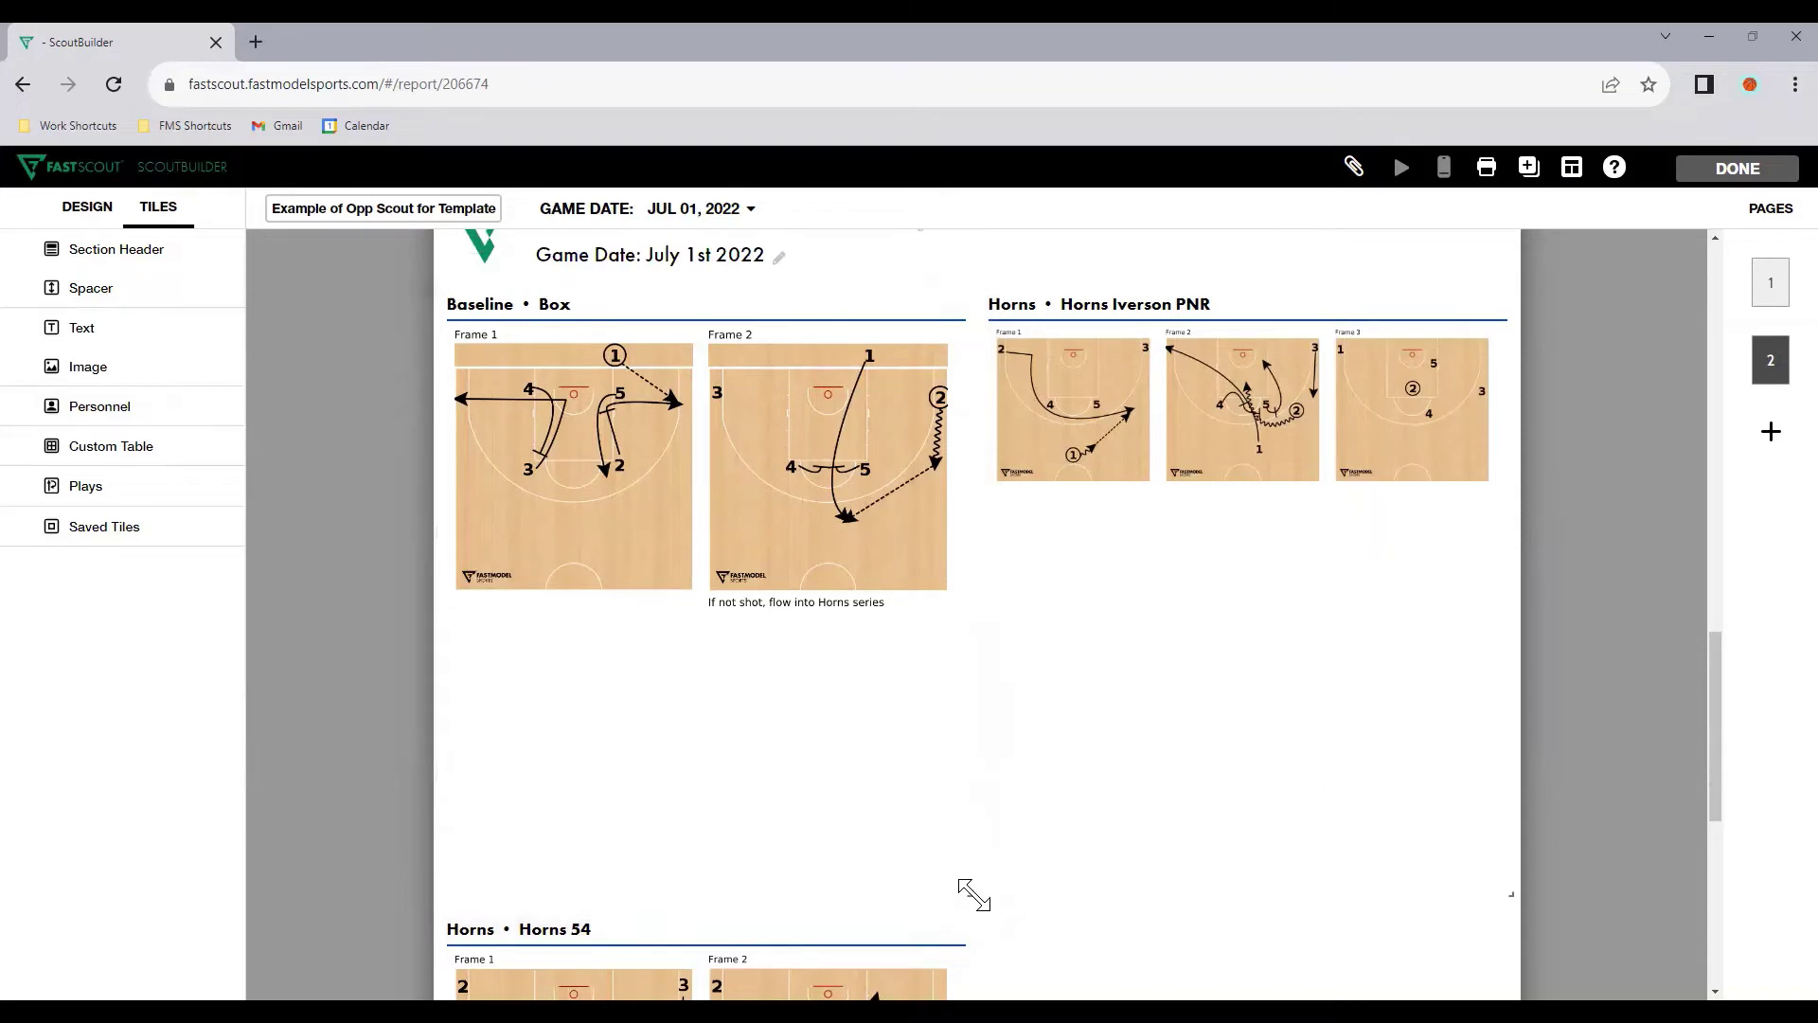
Step: Make the Box tile wider and shorter, and shorten the Horns Iverson PNR tile
drag(974, 894, 1027, 690)
drag(1509, 894, 1526, 662)
scroll(1493, 787, up, 5)
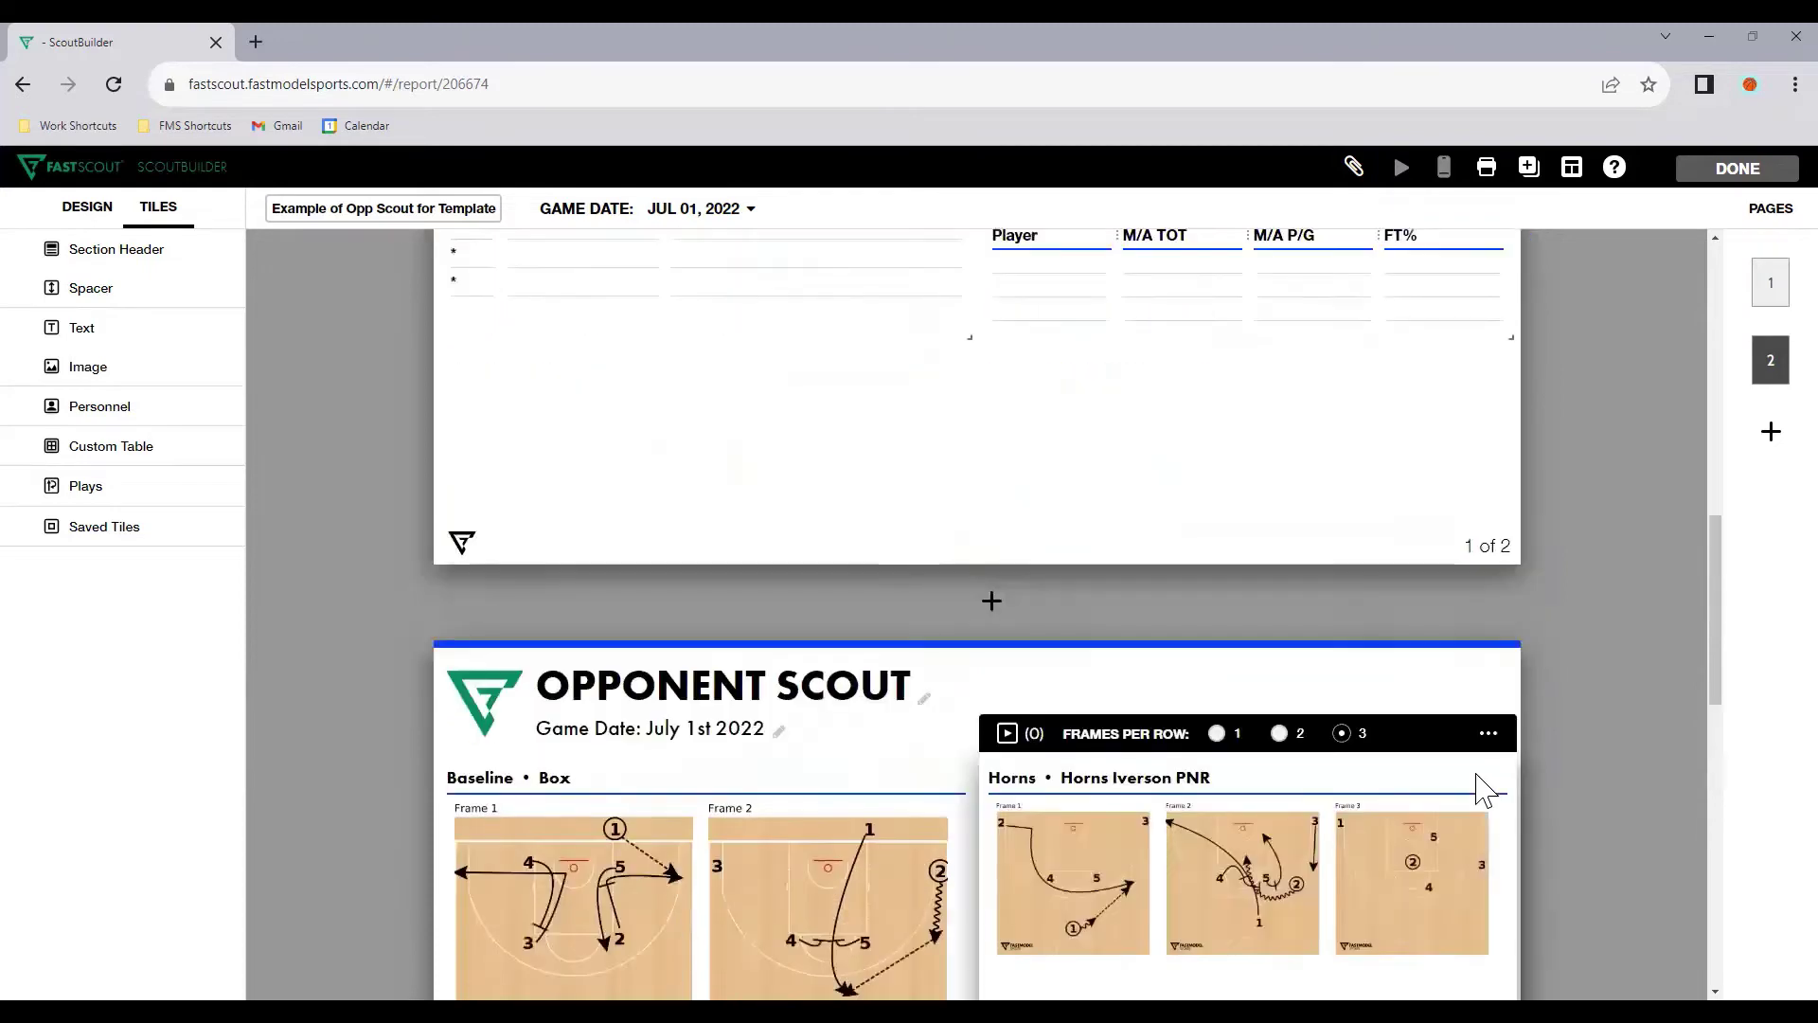
scroll(1485, 789, up, 3)
scroll(1084, 637, down, 6)
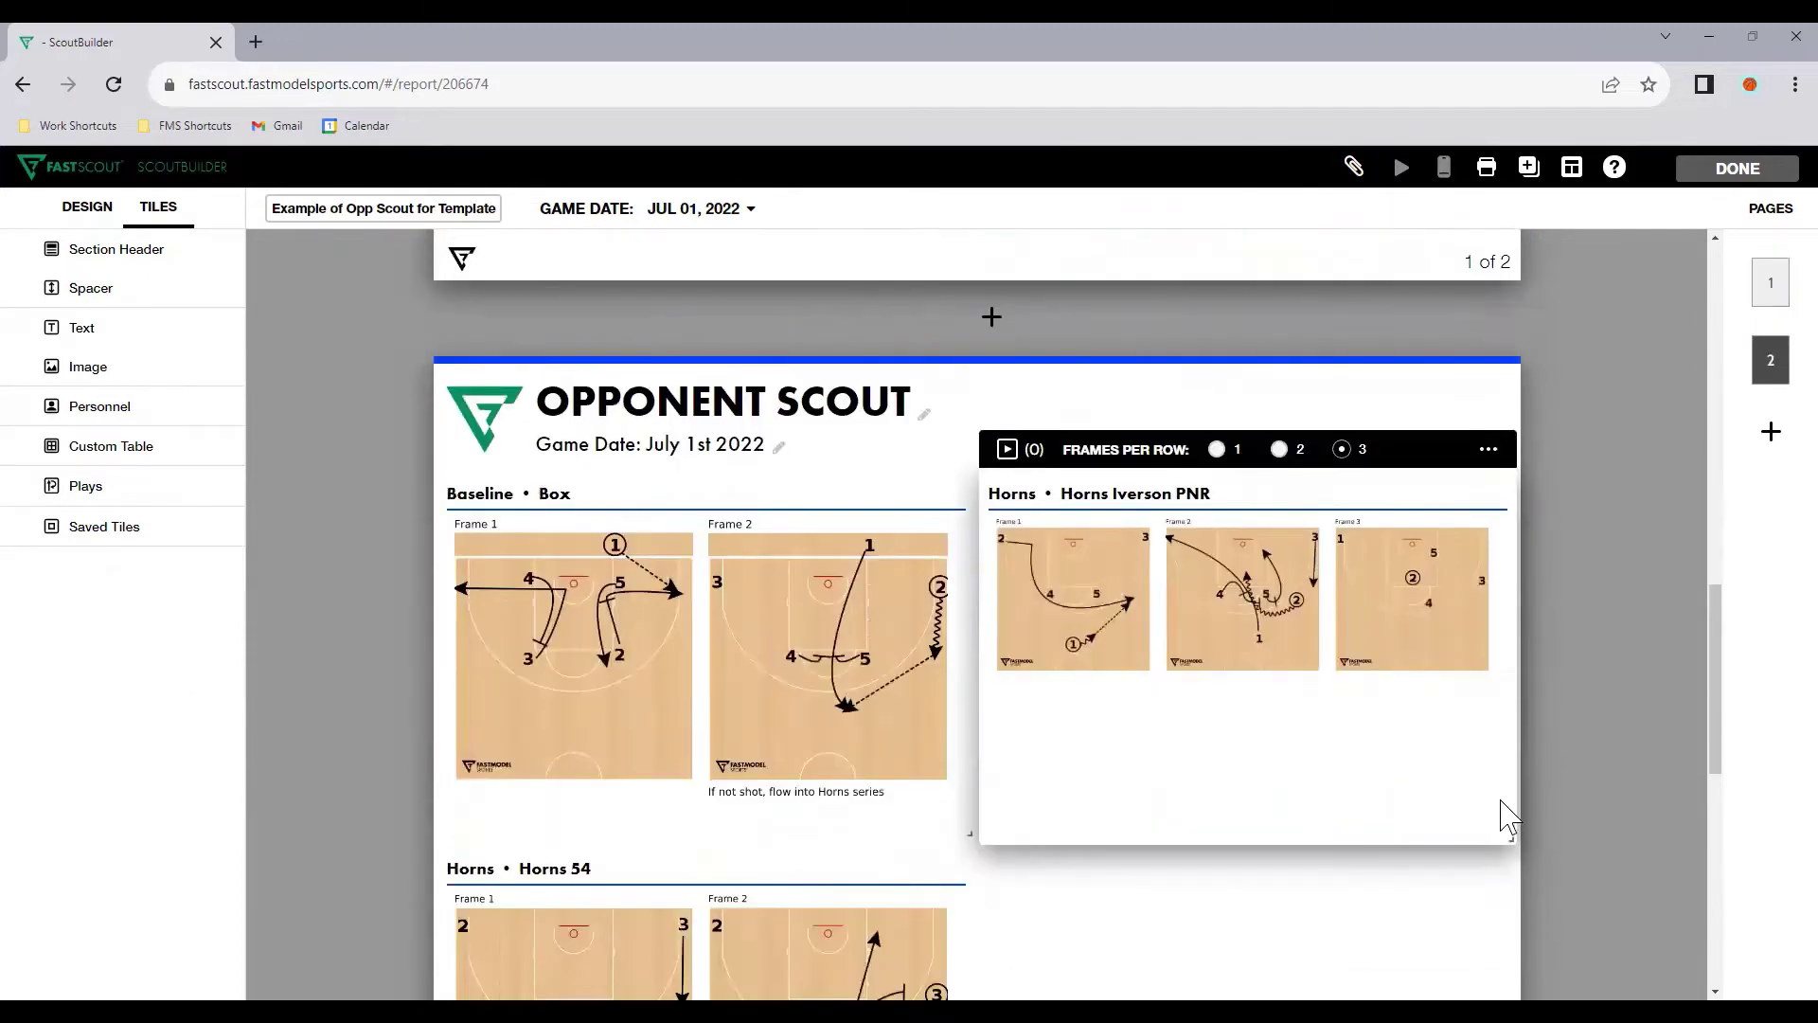
drag(1509, 830, 1520, 706)
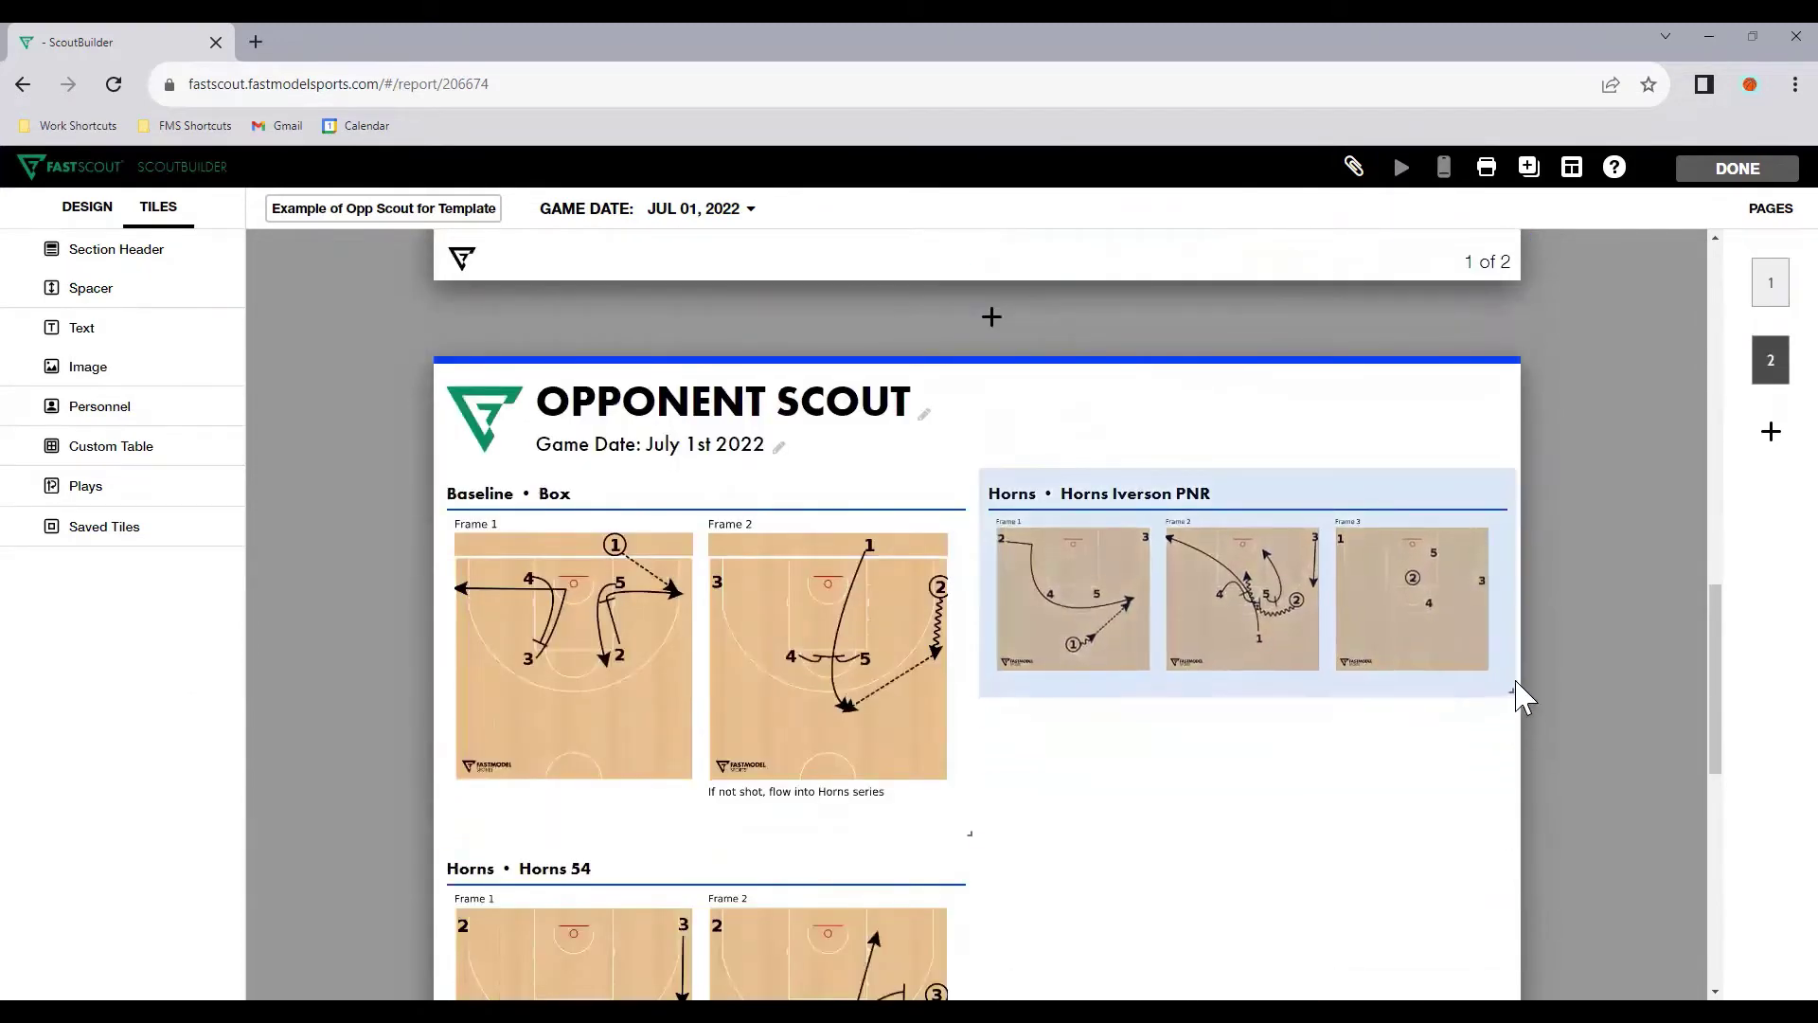
scroll(1311, 722, up, 4)
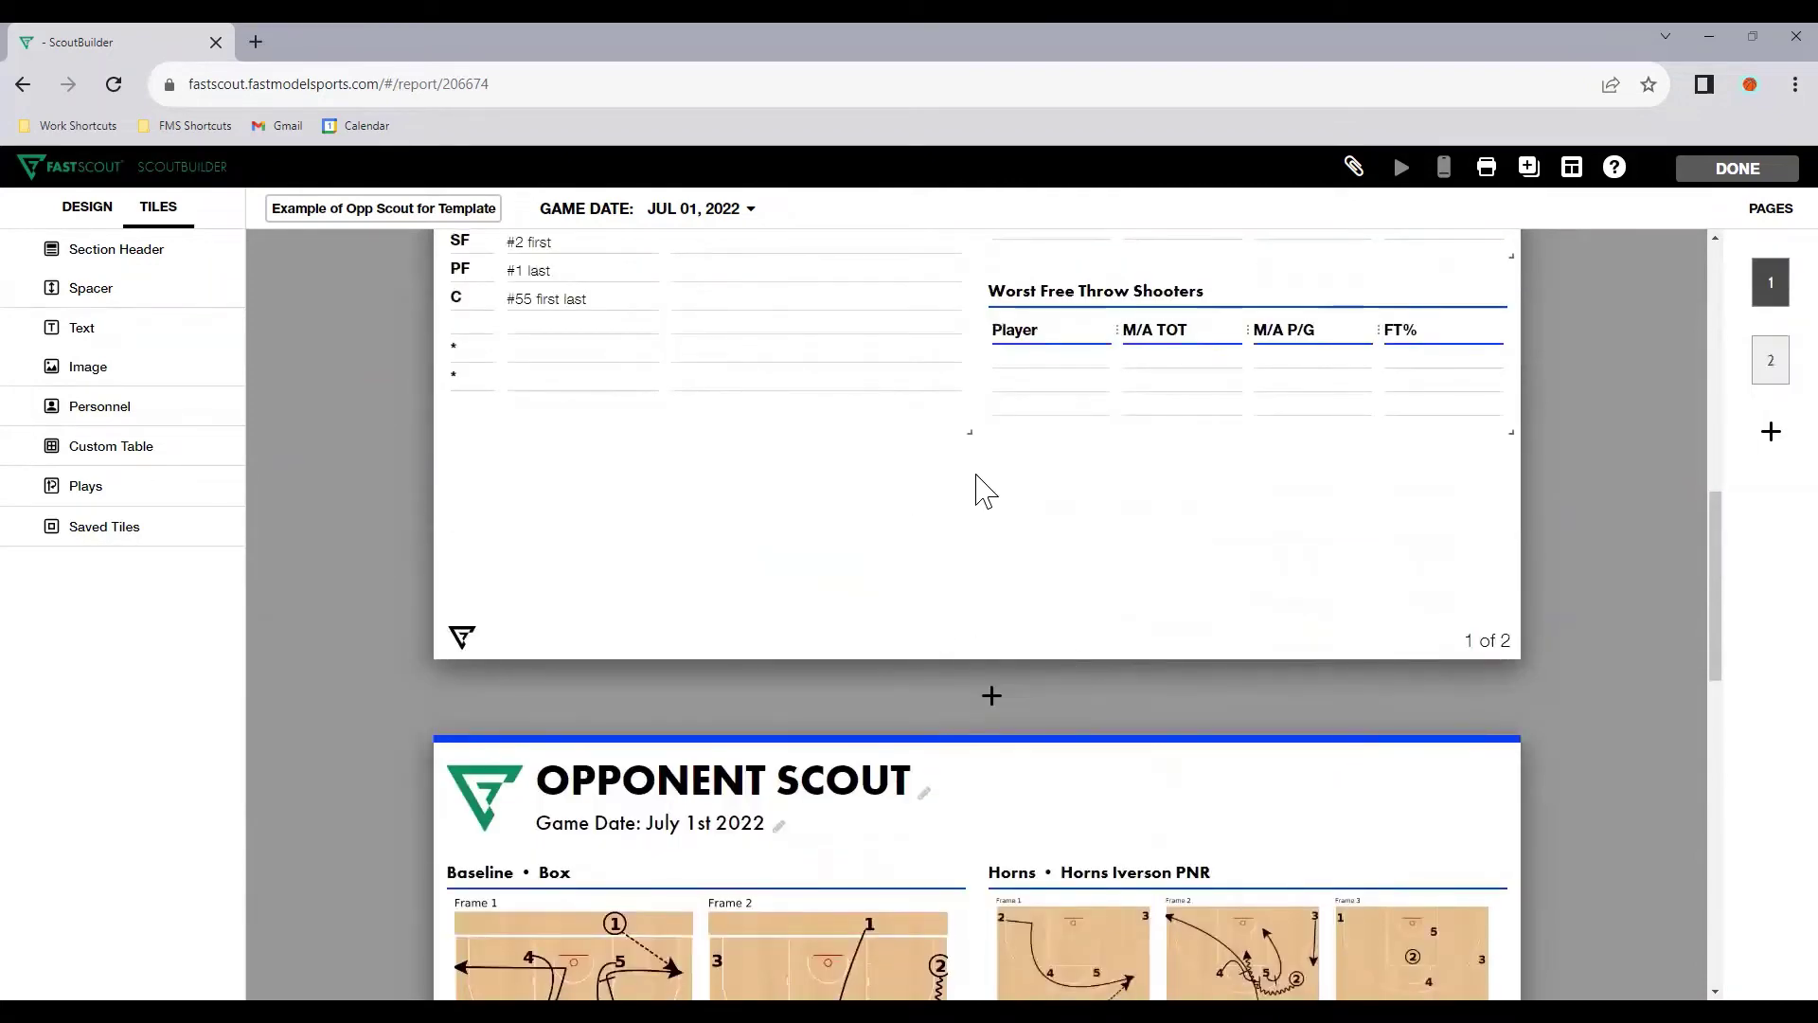
Step: Move the Horns Iverson PNR tile to page 1 and resize its play diagrams
click(1489, 828)
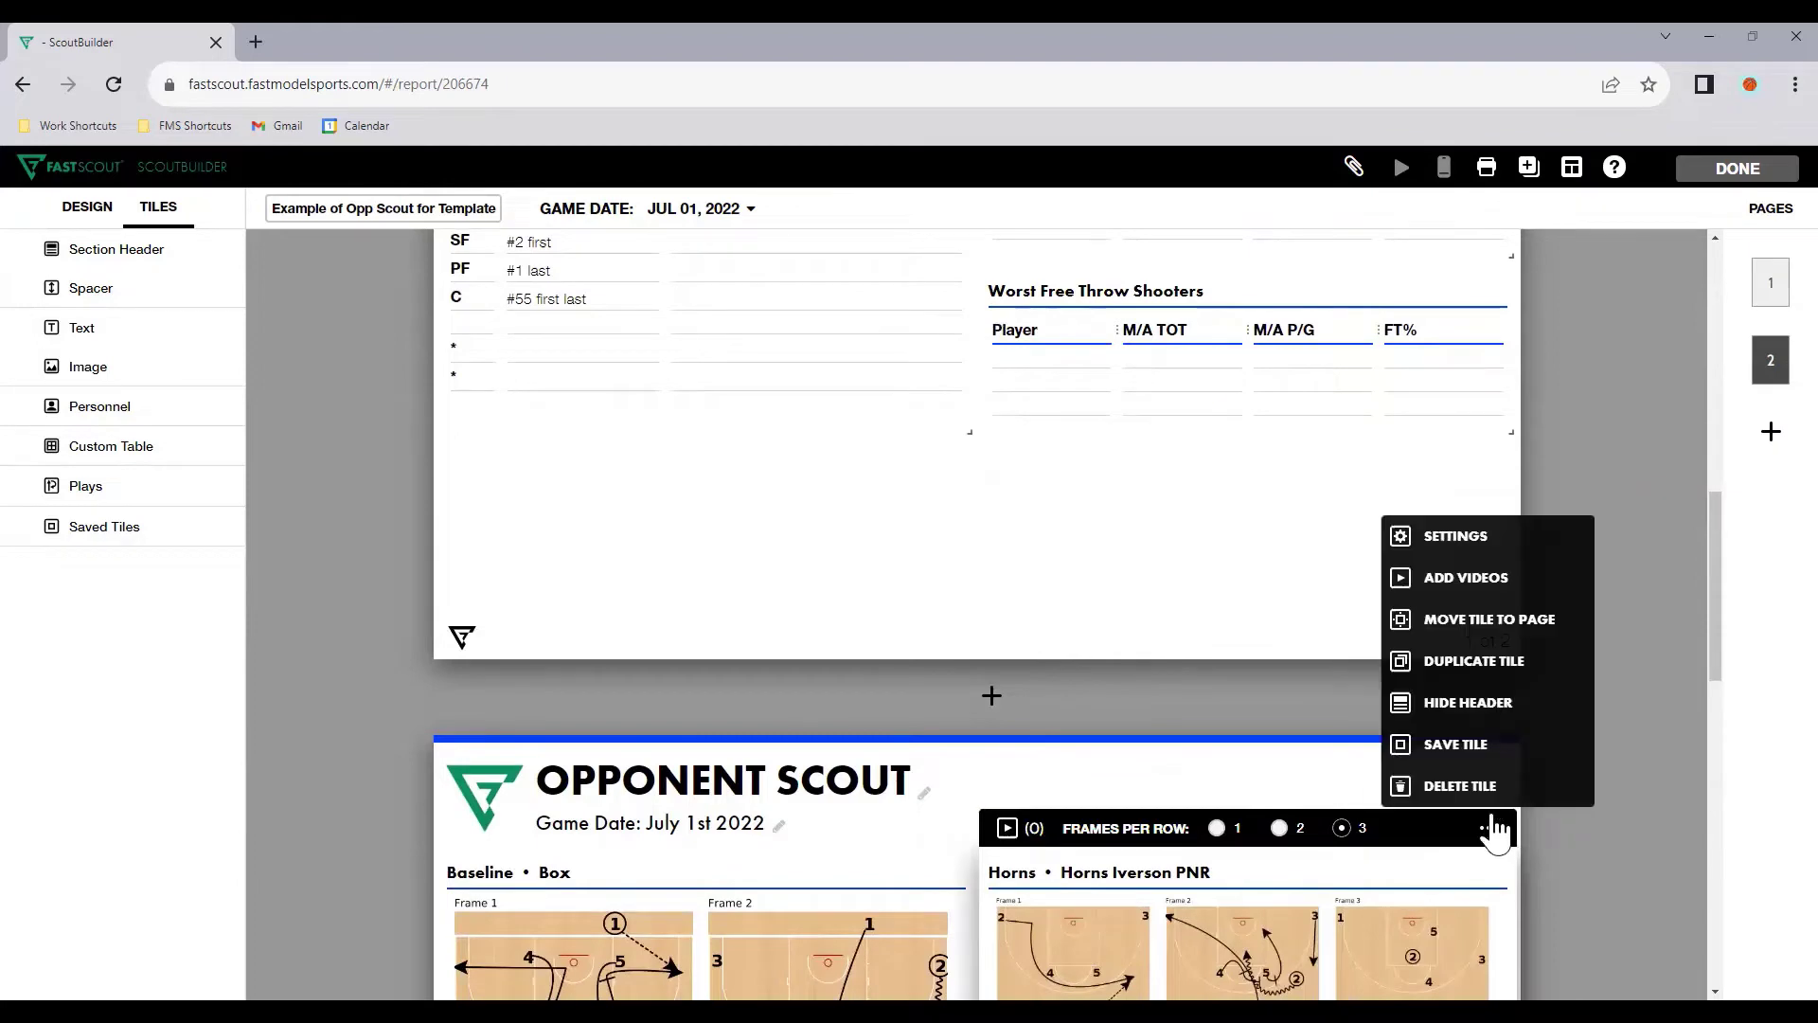
mouse_move(1487, 625)
click(1360, 627)
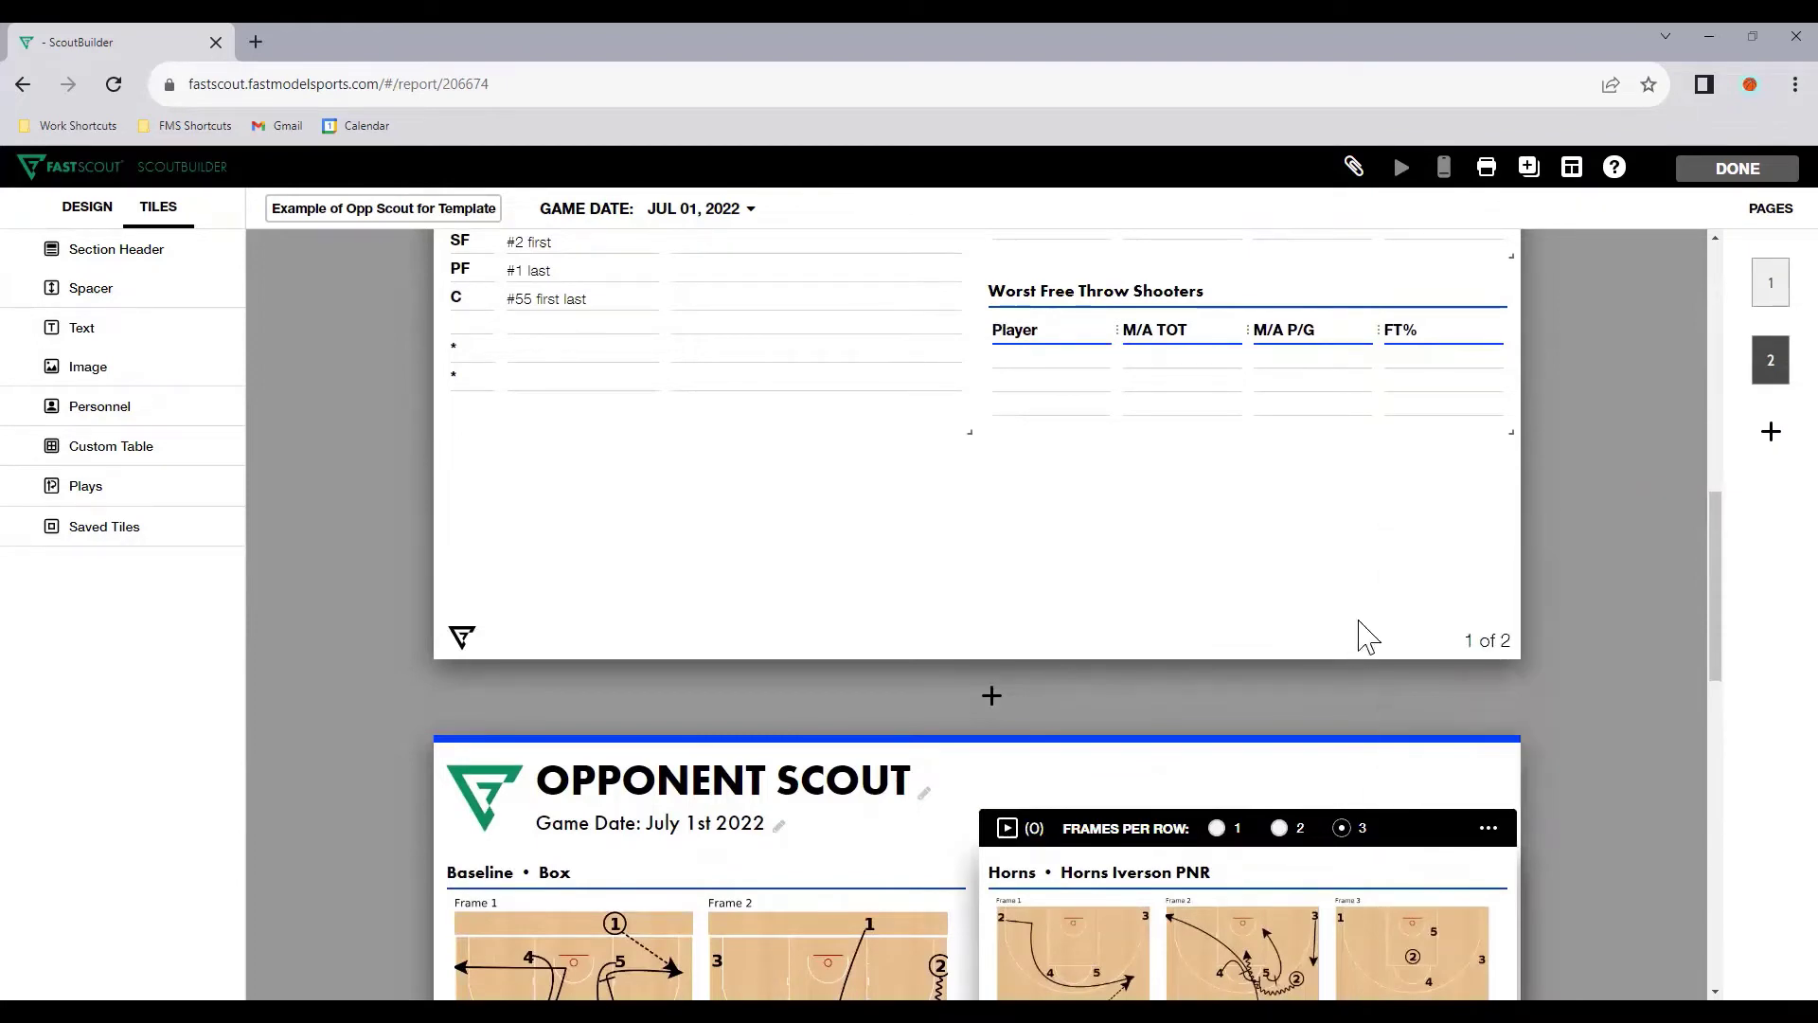
scroll(1560, 732, down, 10)
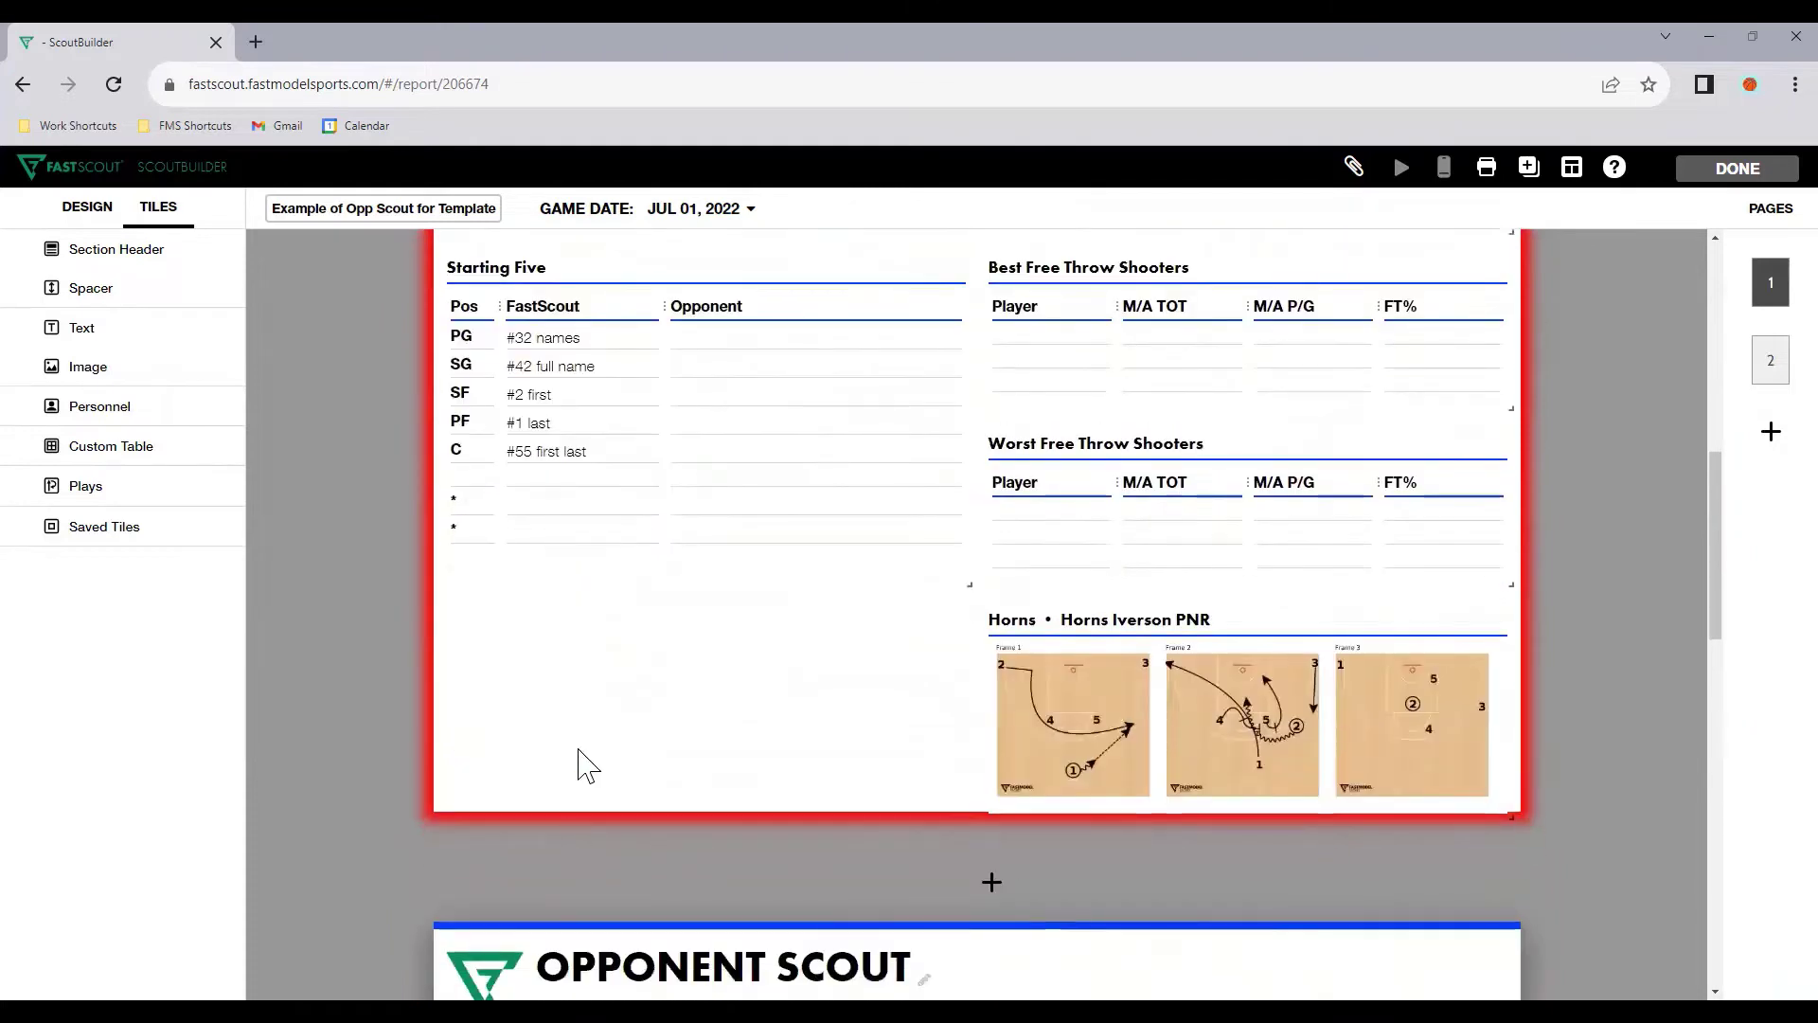
drag(1511, 818, 1430, 812)
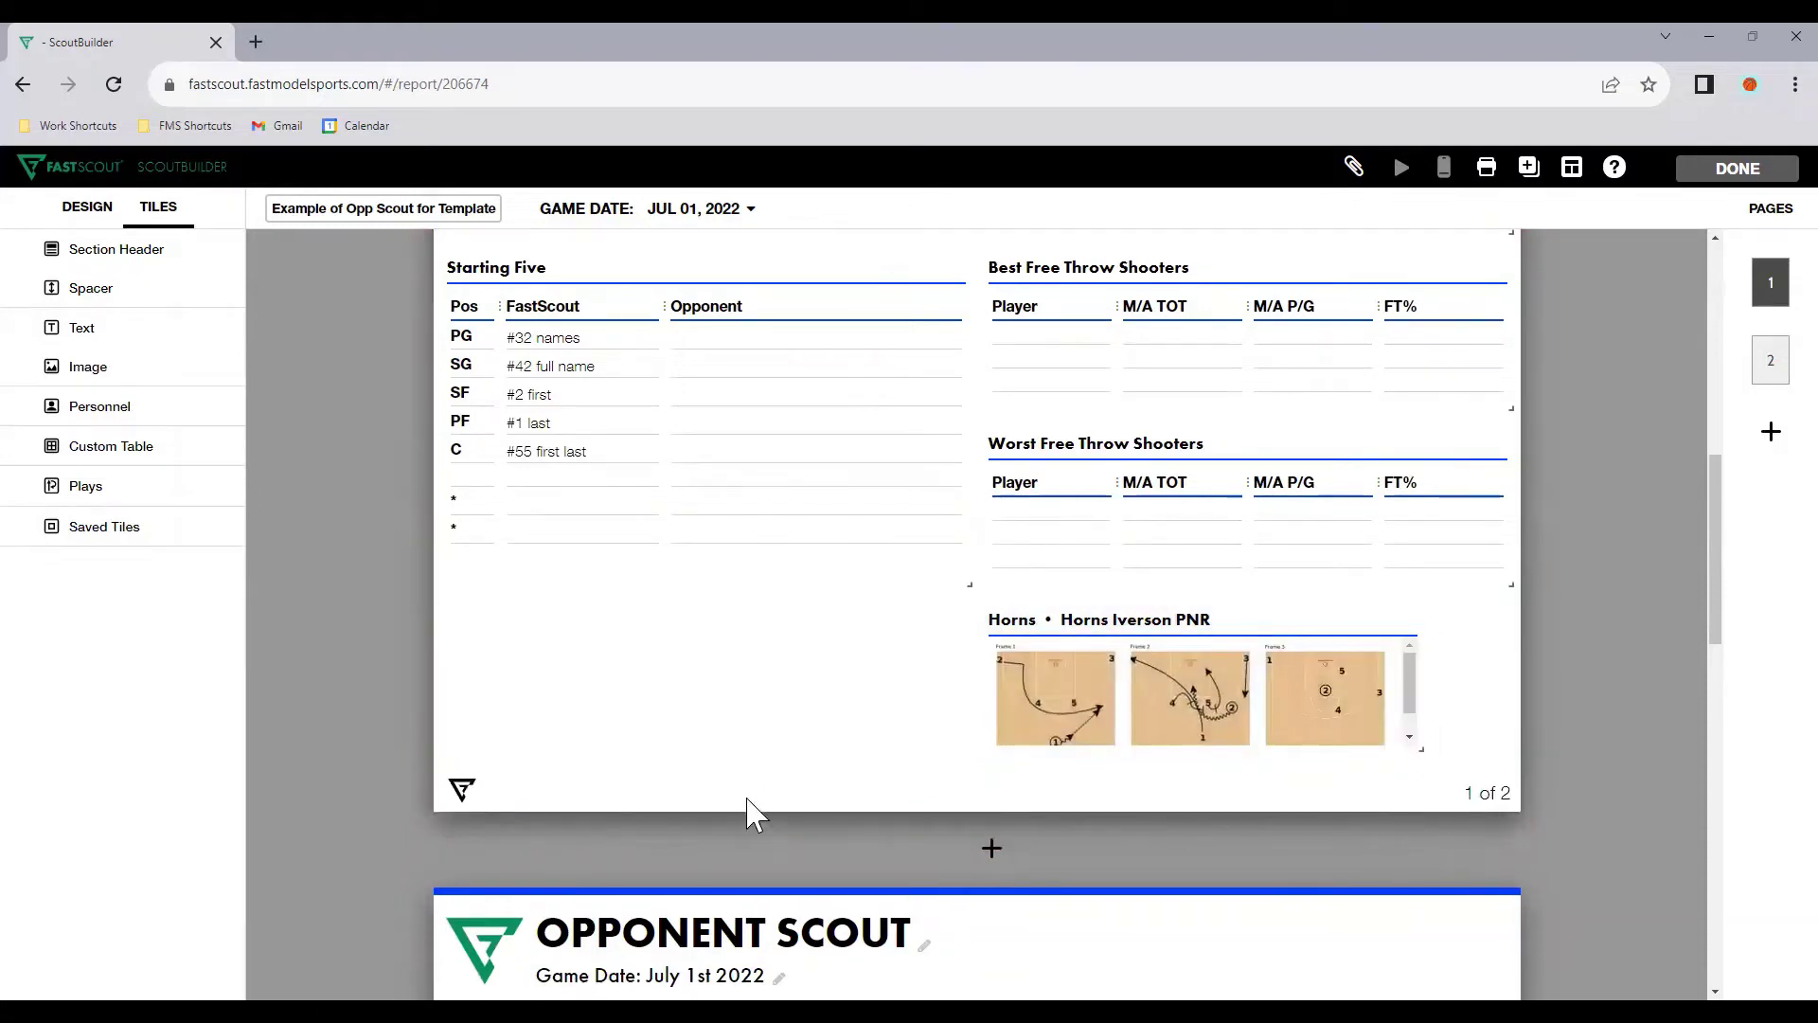
drag(1421, 761, 1603, 844)
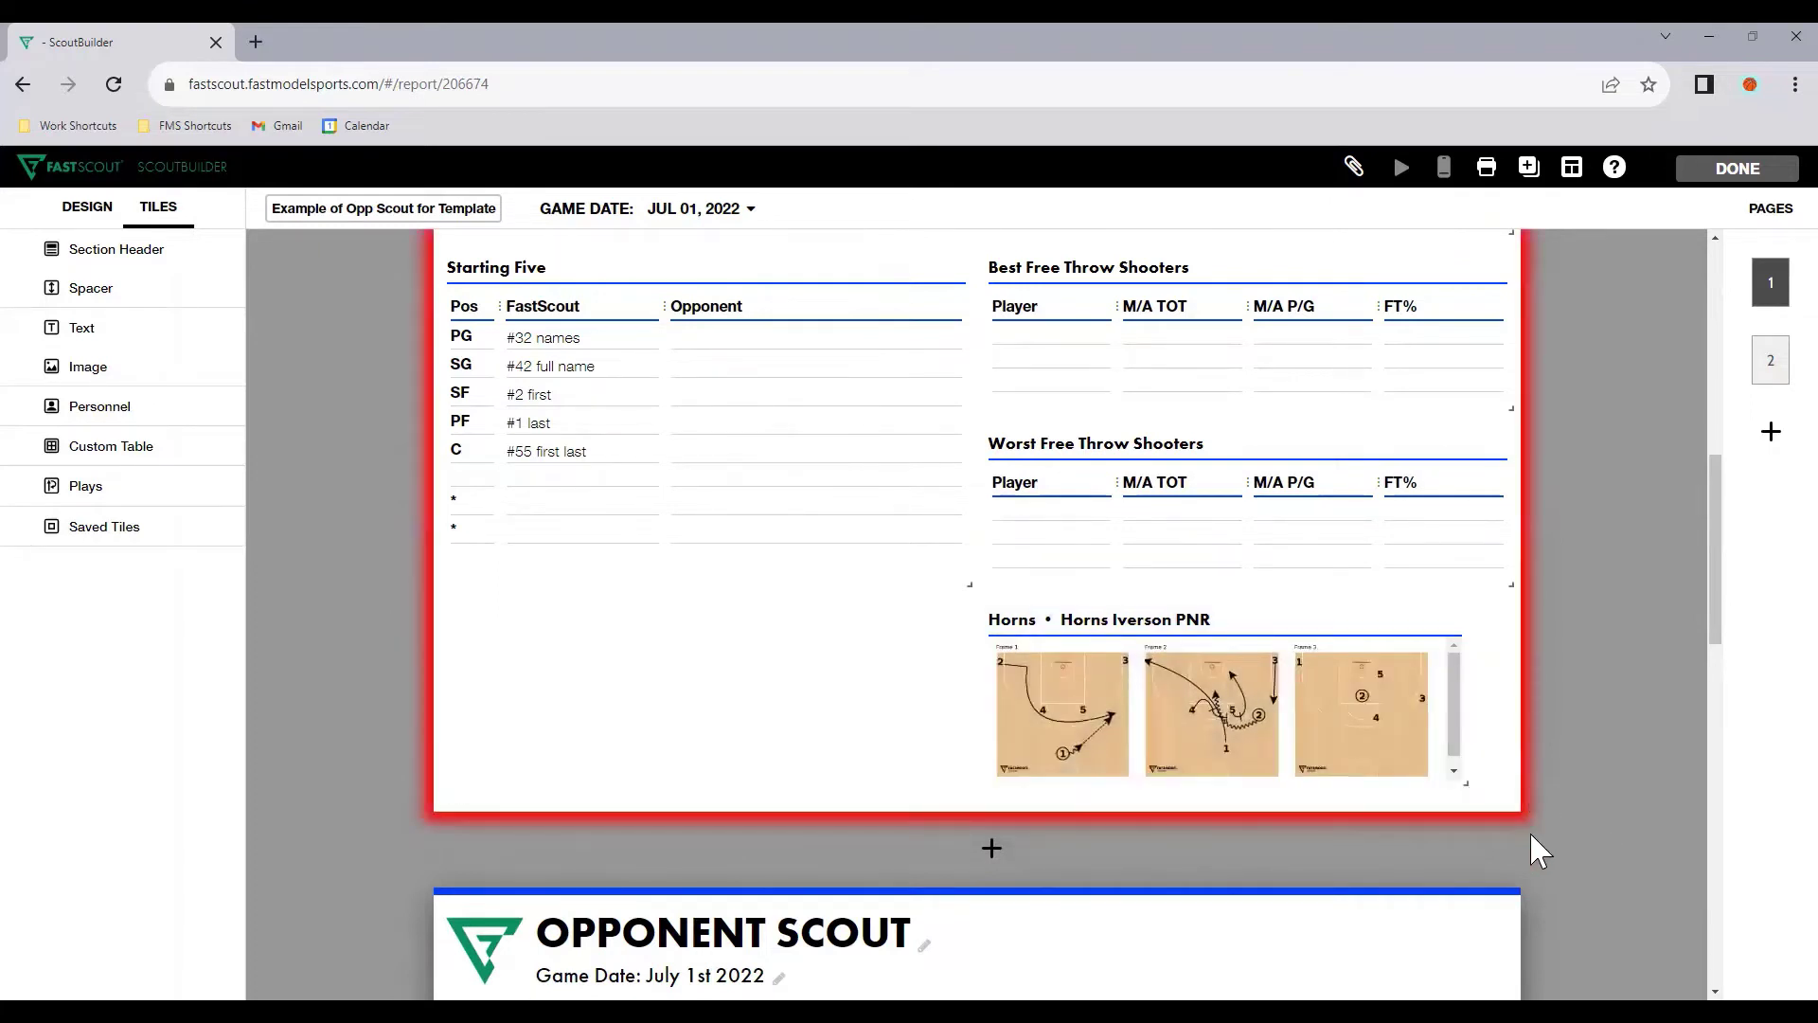
drag(1463, 775, 1527, 842)
mouse_move(1506, 698)
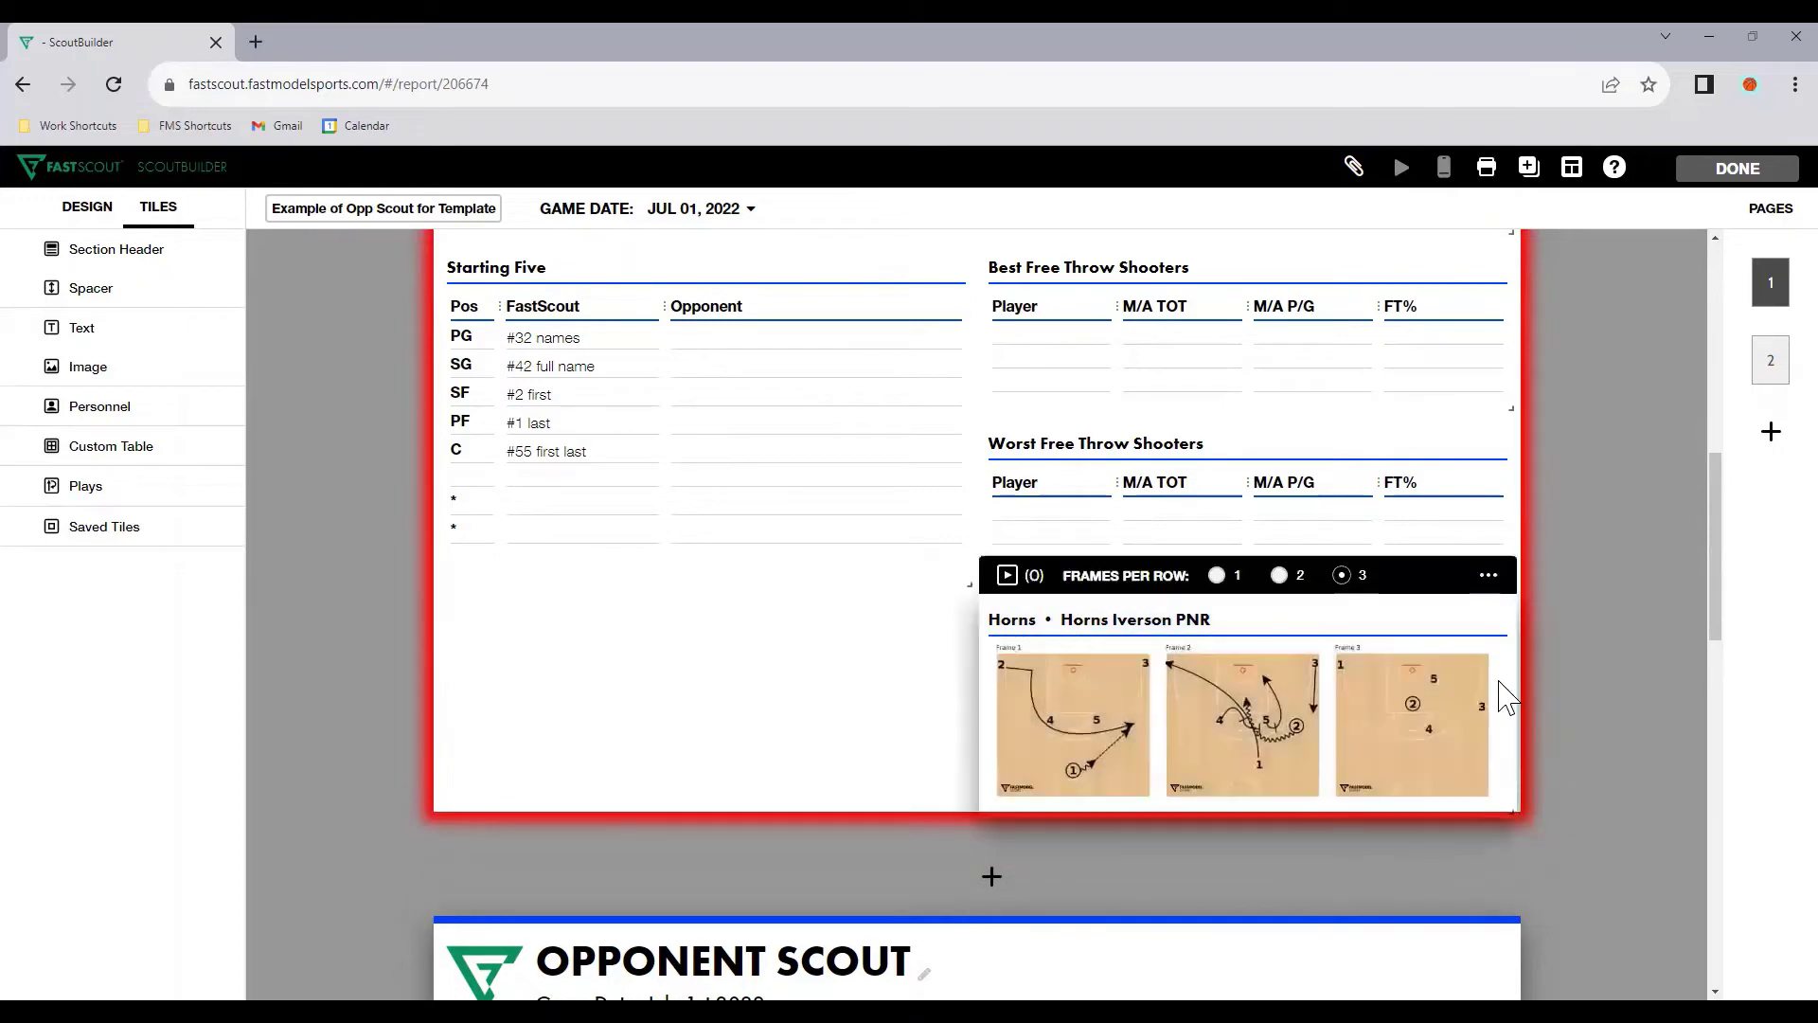
click(1488, 575)
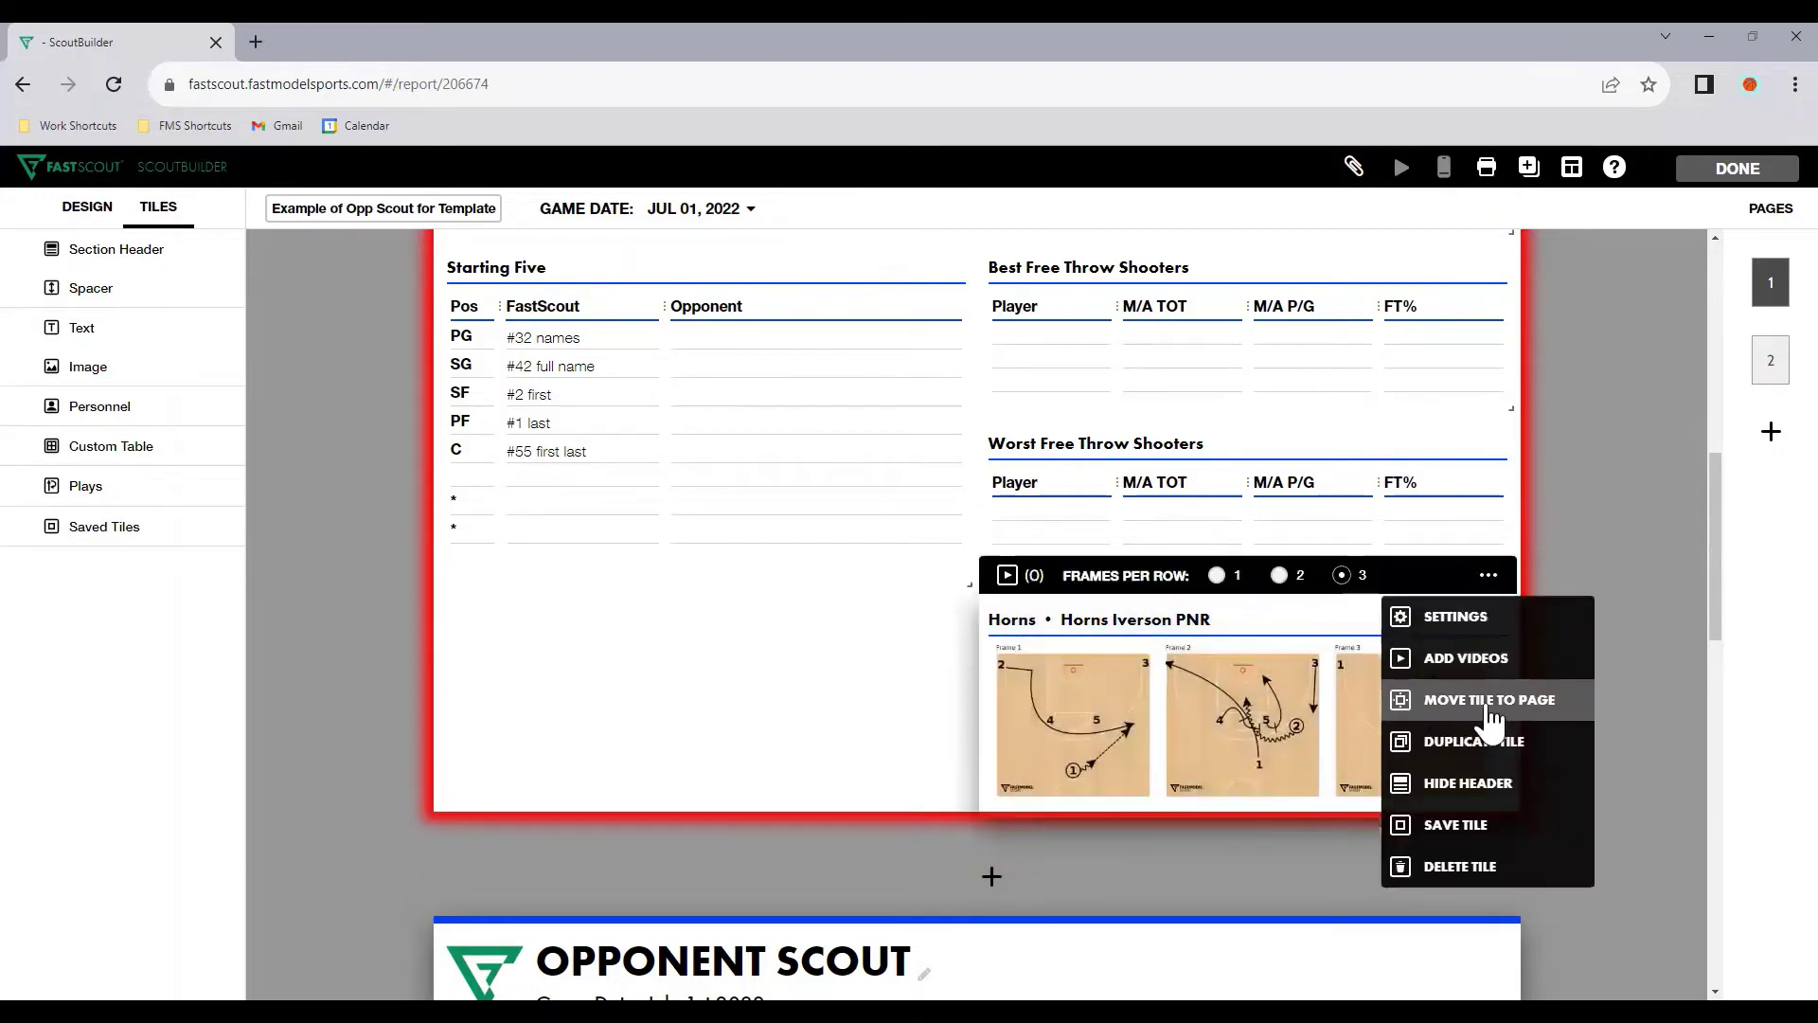
click(1486, 696)
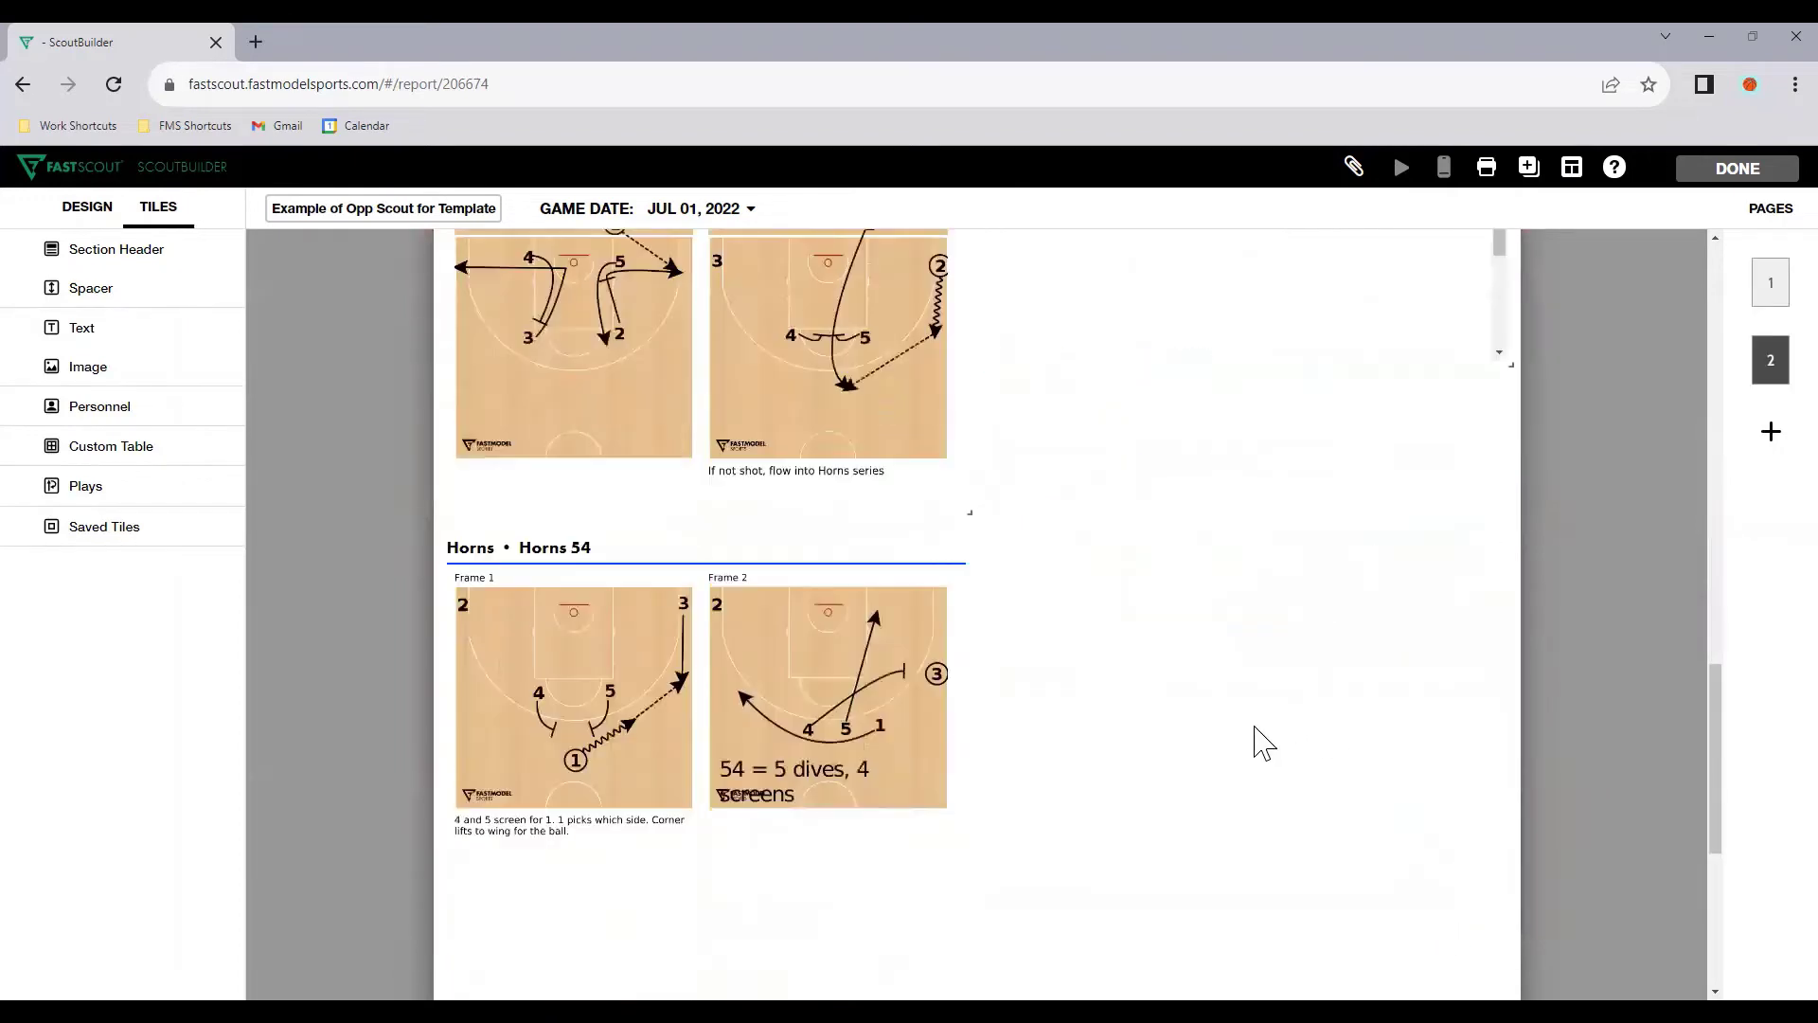
Step: Make the Horns Iverson PNR tile taller and shorten the Horns 54 tile to its diagrams
drag(1503, 550, 1532, 696)
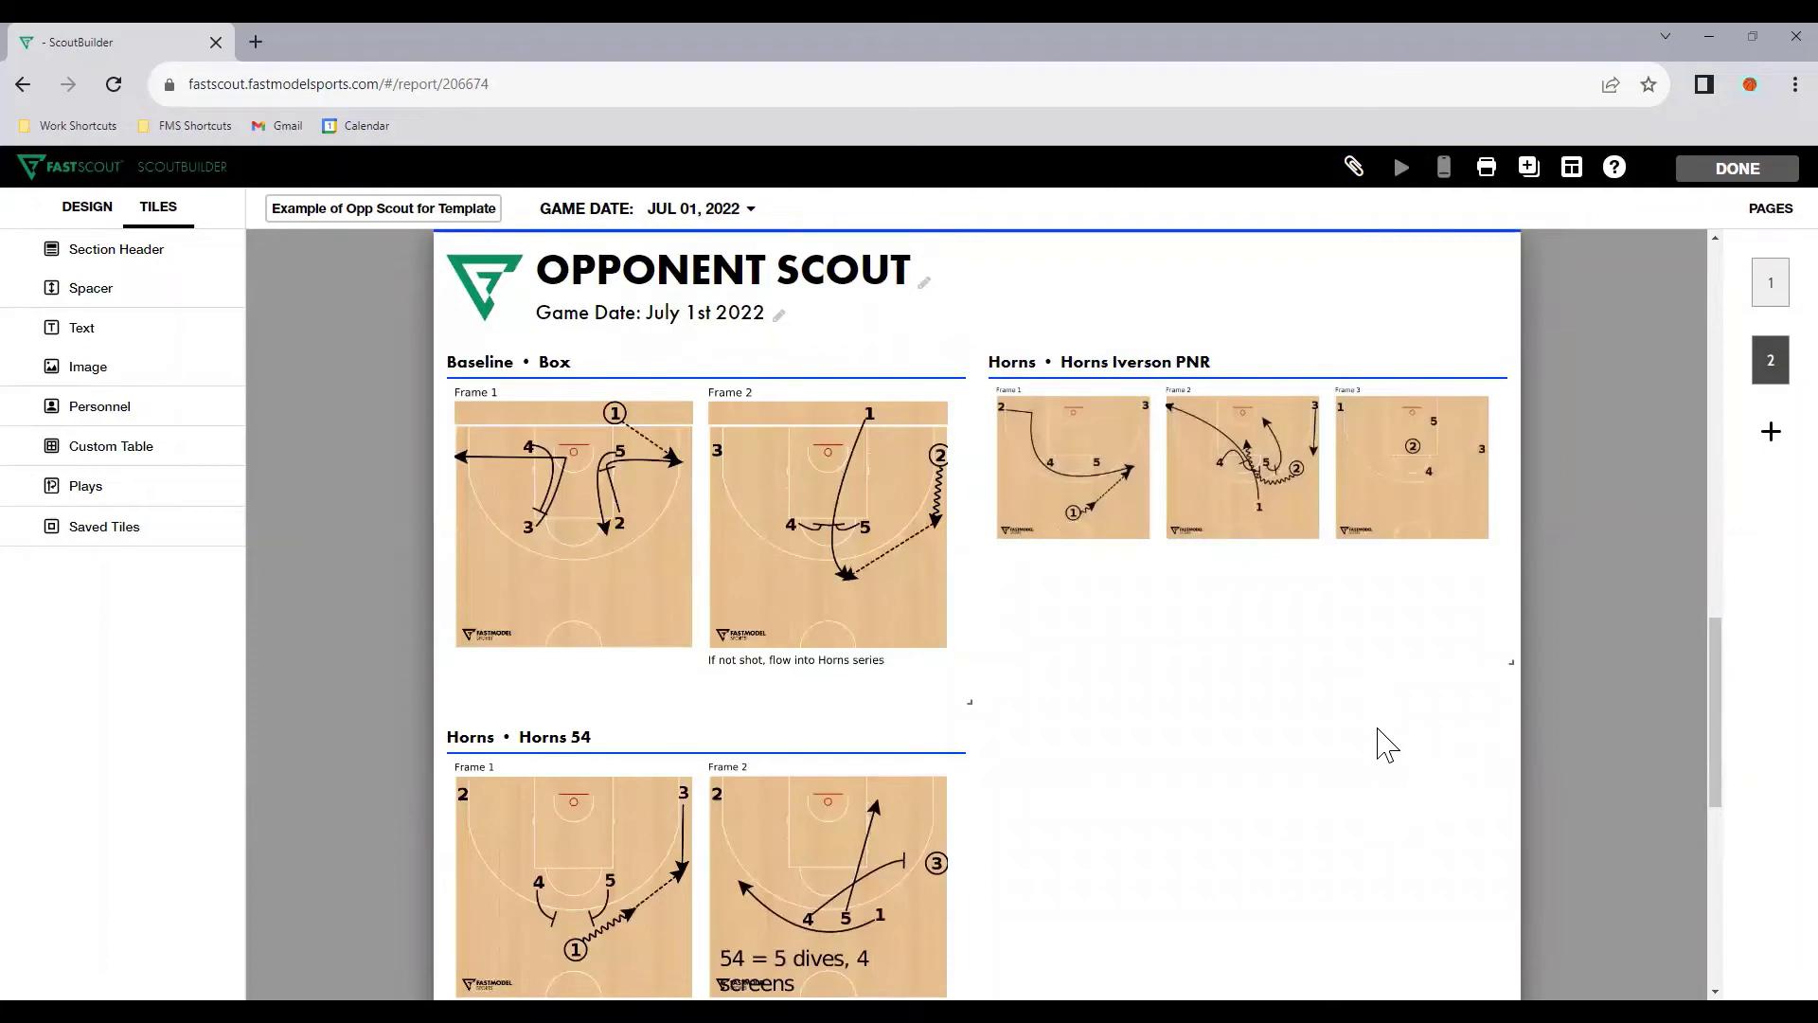
scroll(629, 698, down, 1)
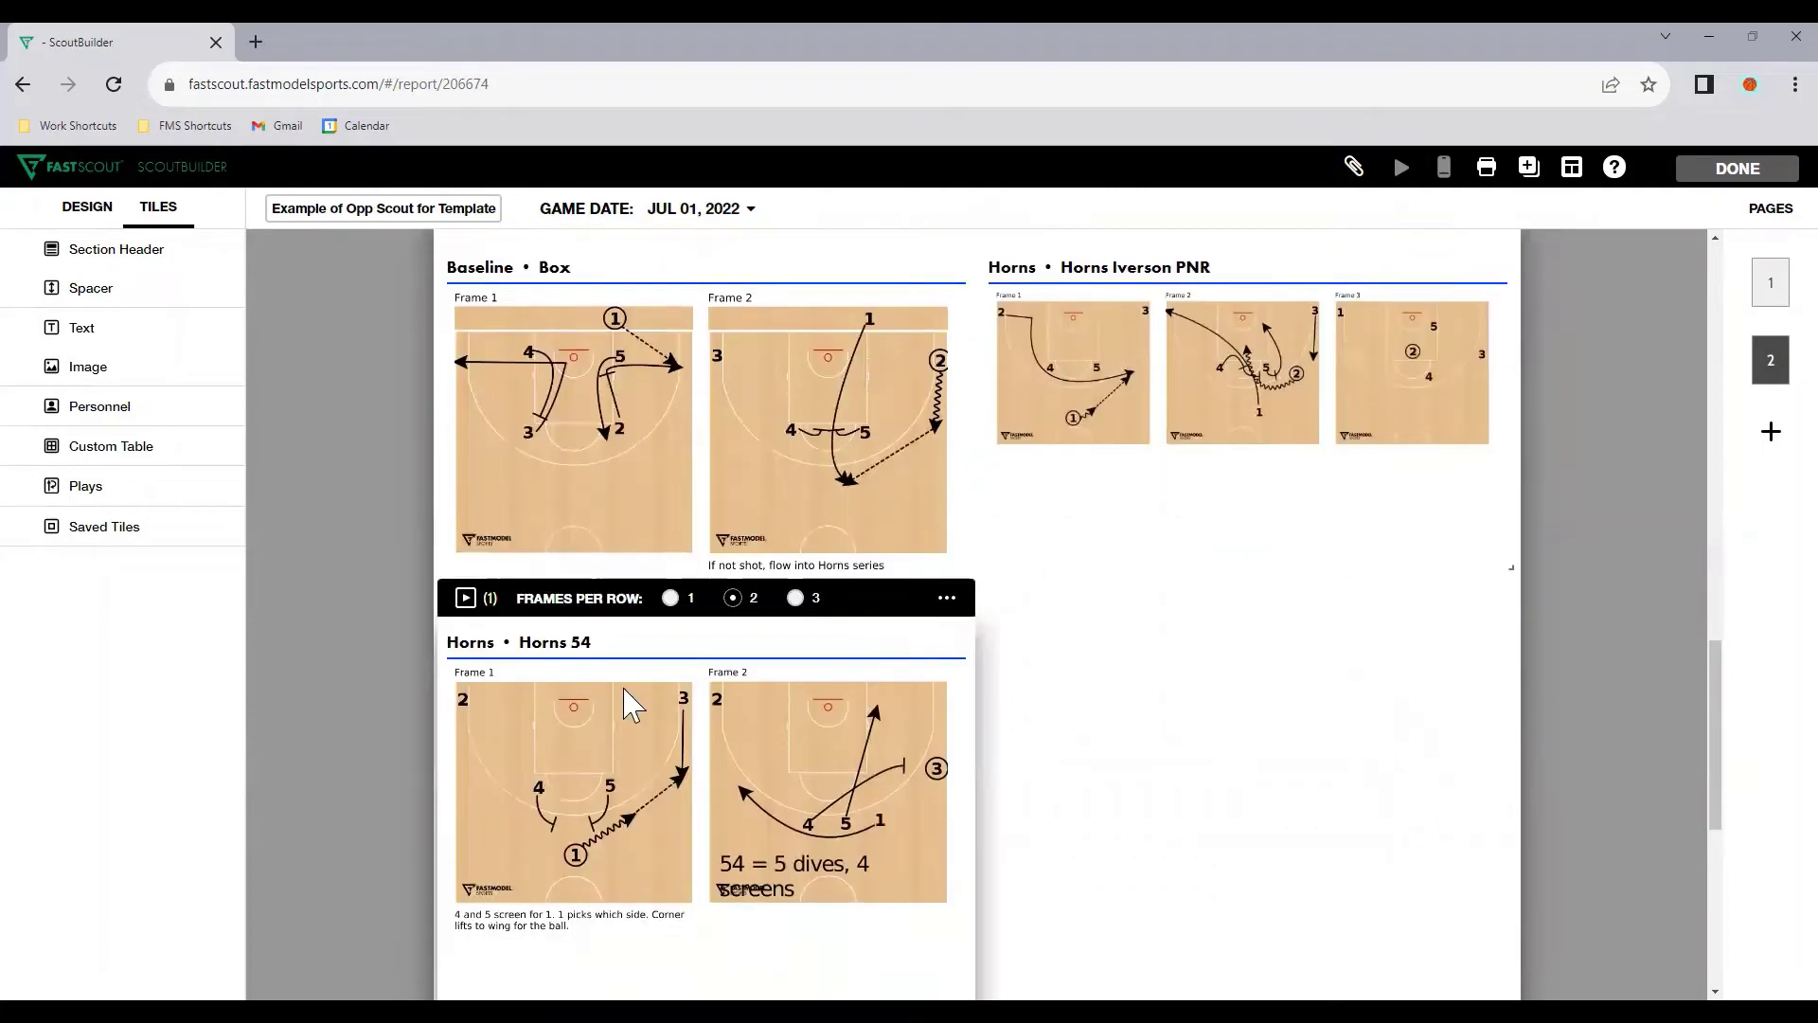
scroll(927, 843, down, 4)
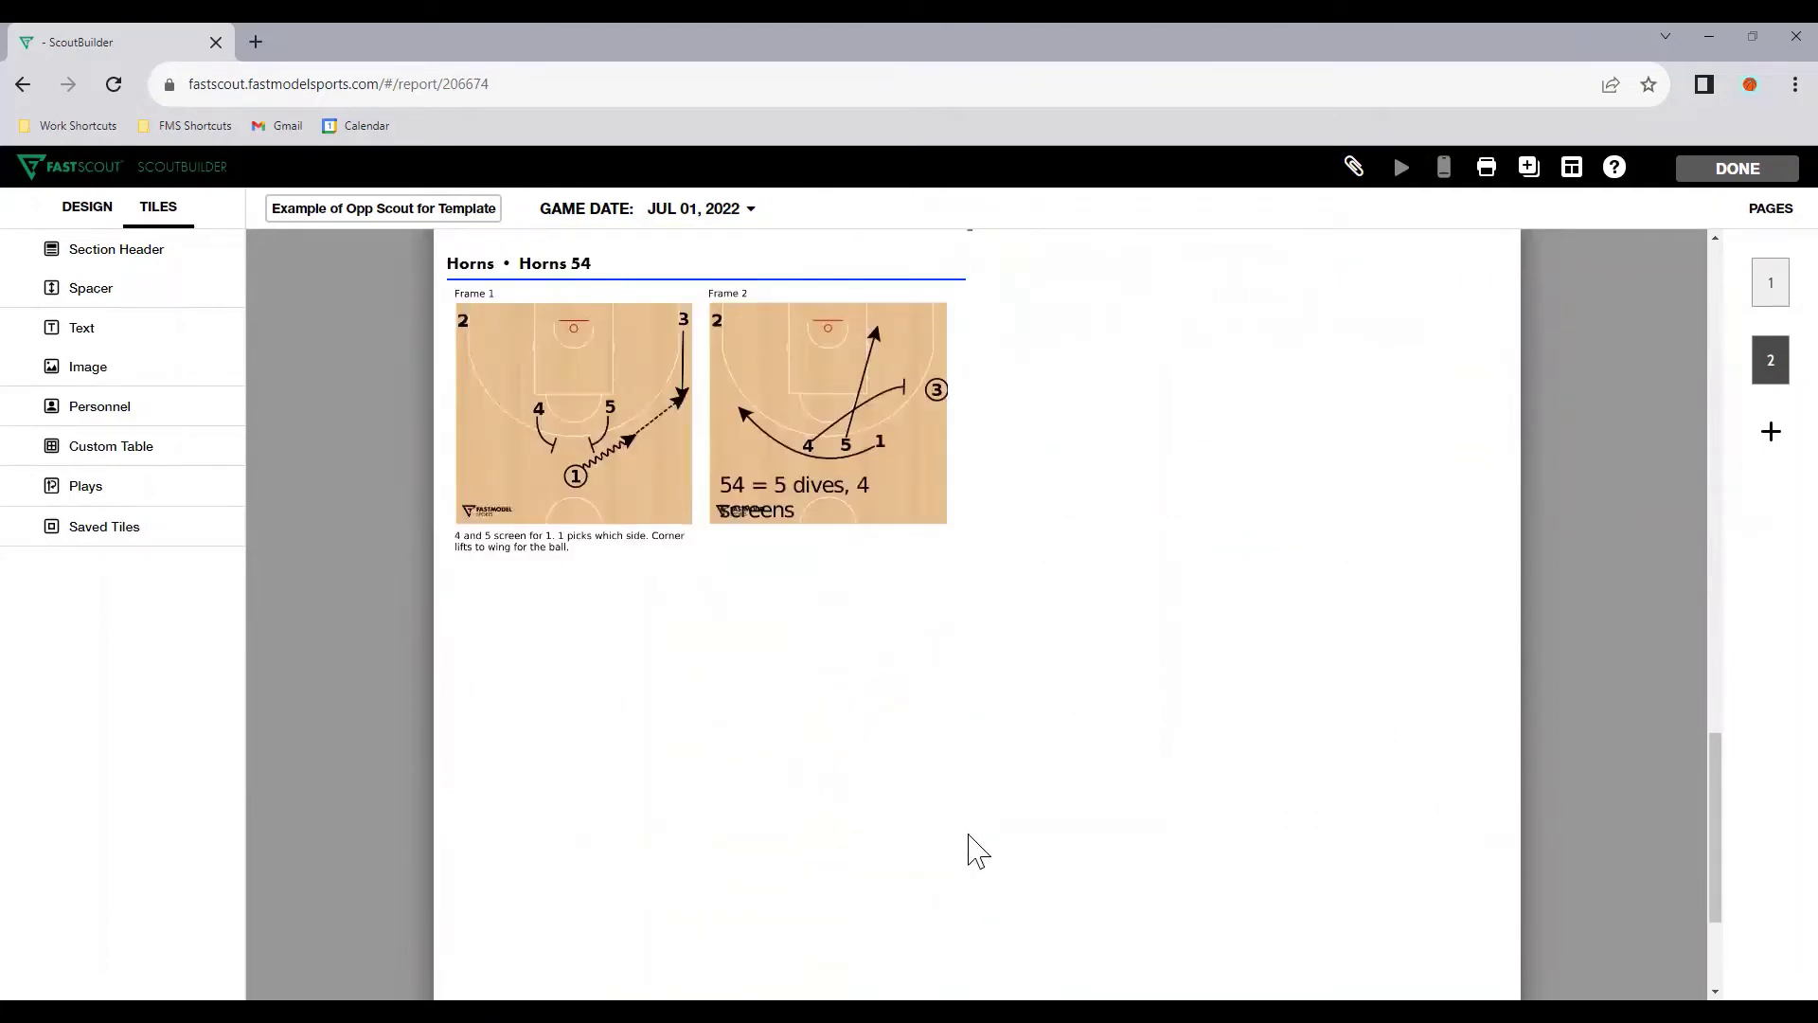
drag(971, 850, 966, 567)
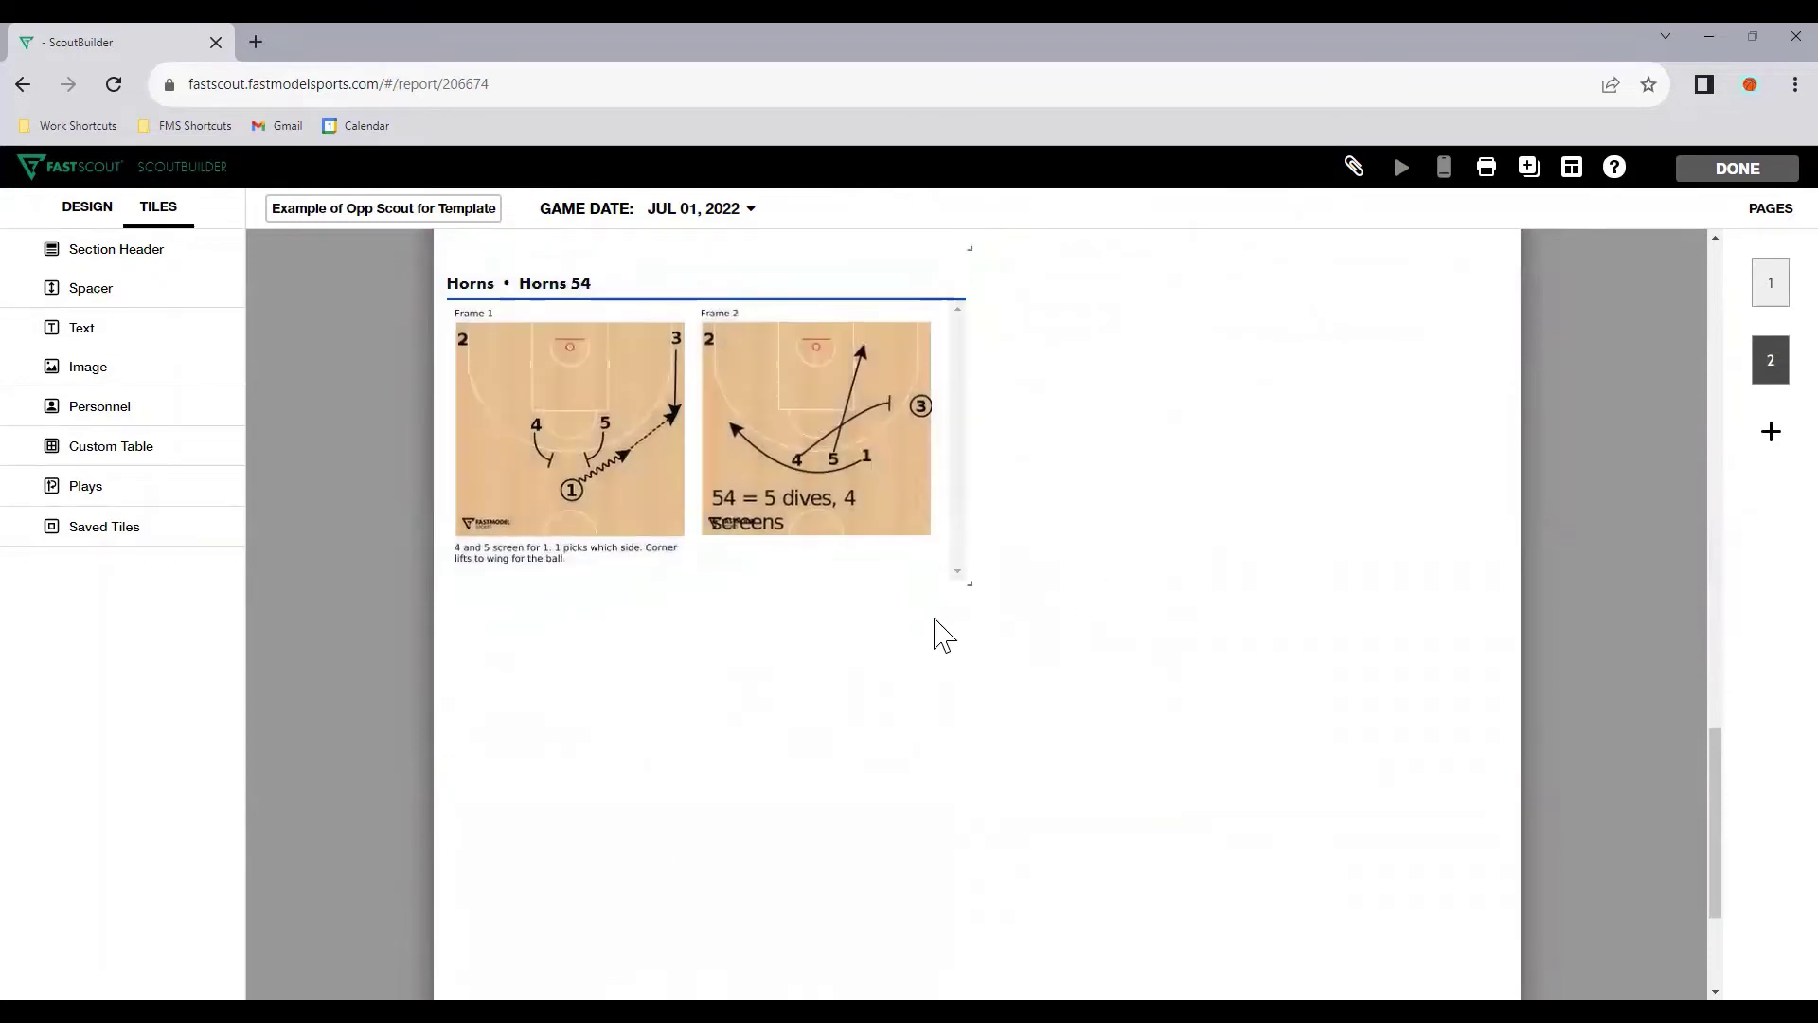
scroll(938, 641, up, 2)
drag(971, 757, 975, 772)
mouse_move(588, 520)
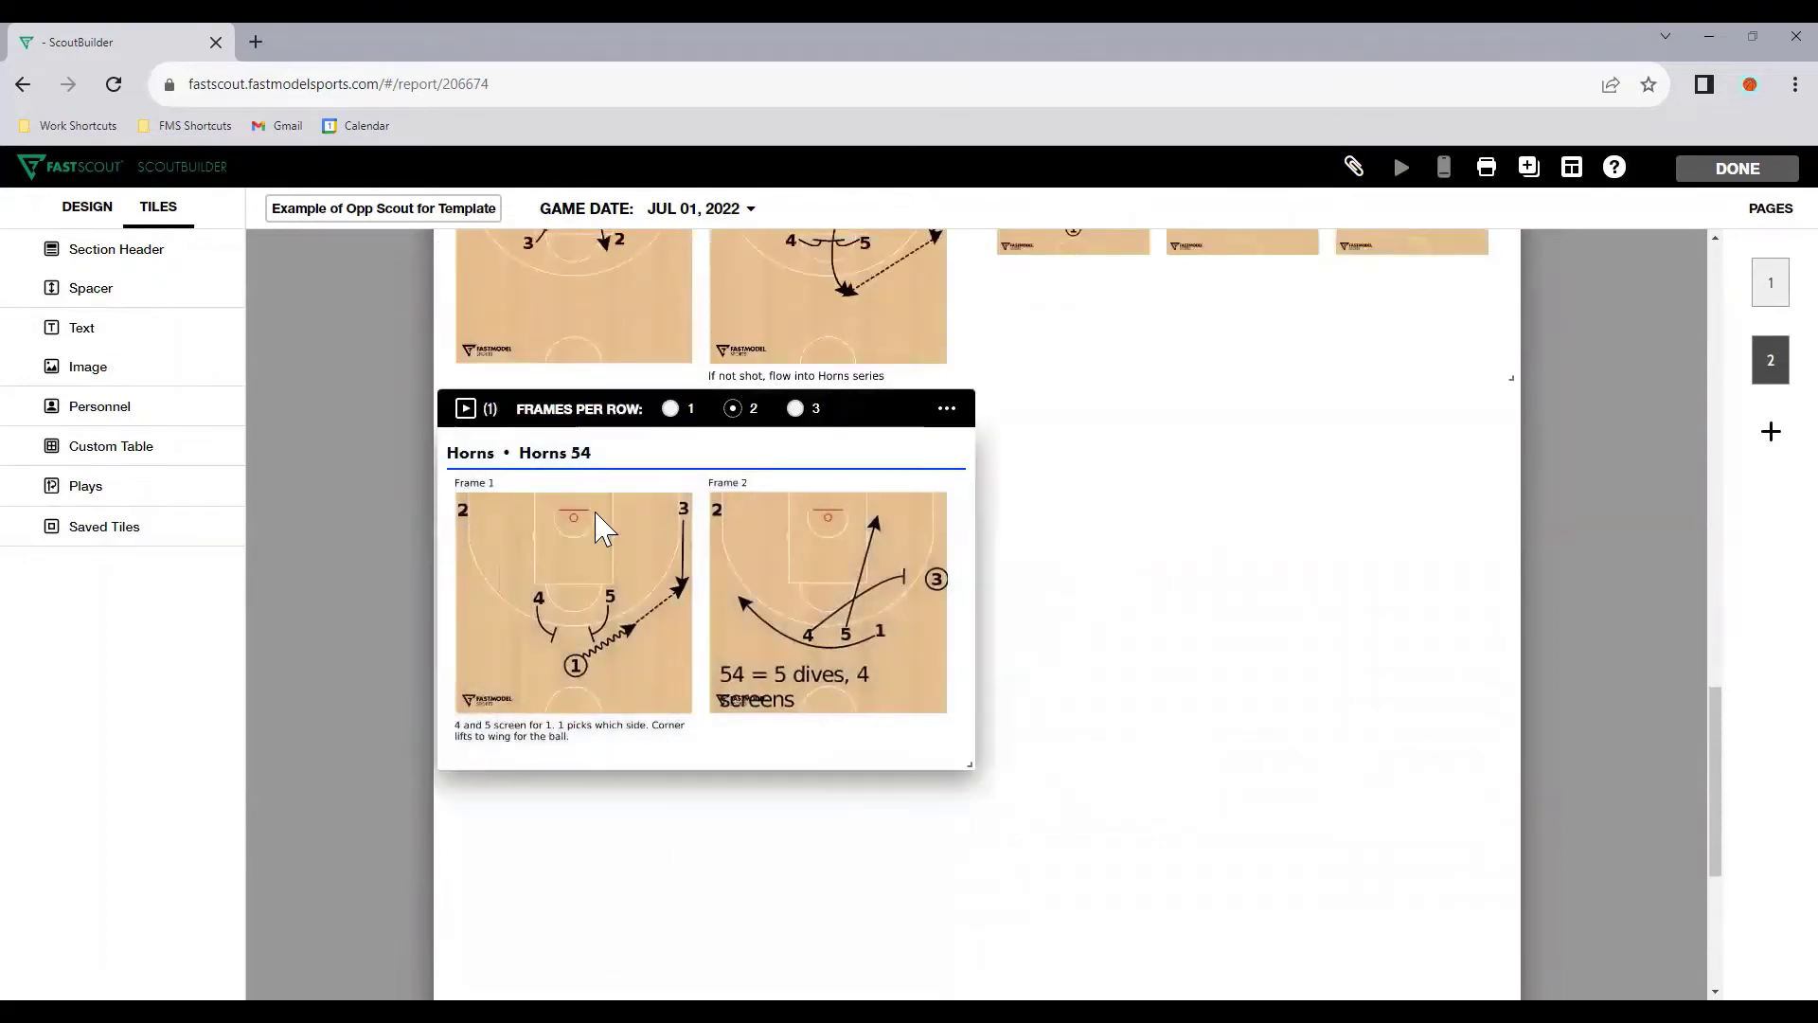
click(468, 408)
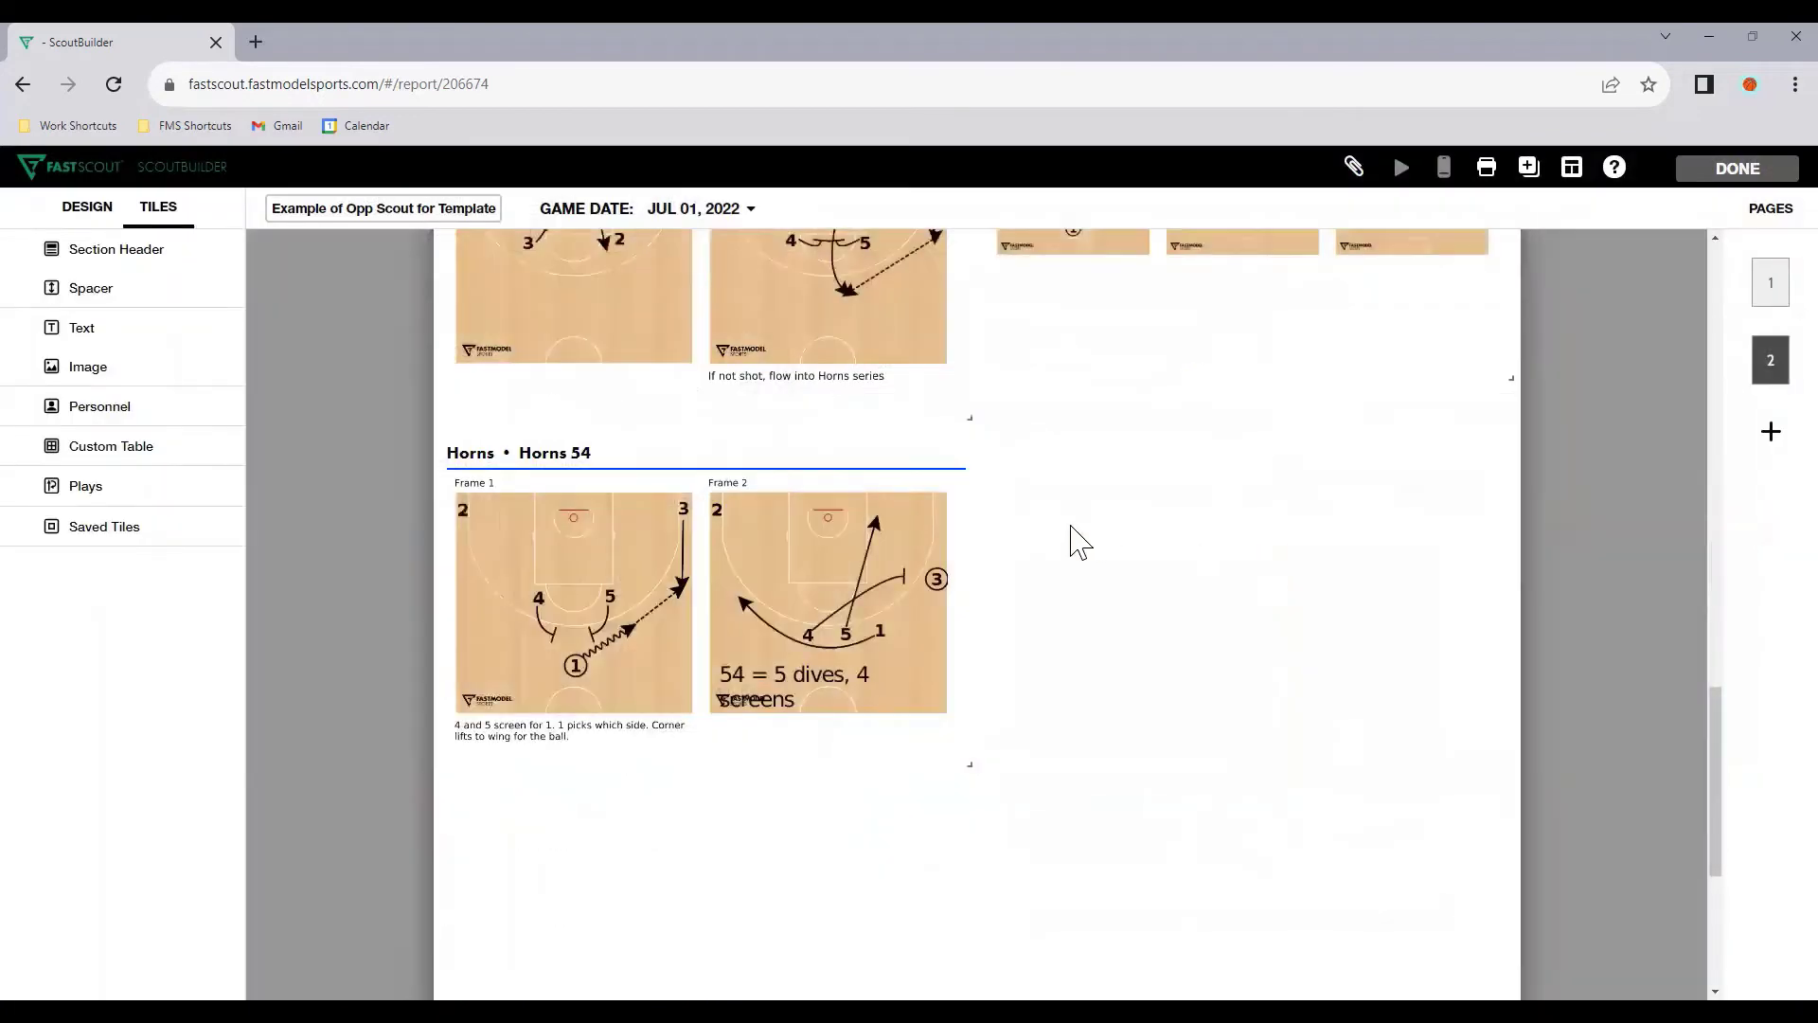
scroll(1068, 539, up, 3)
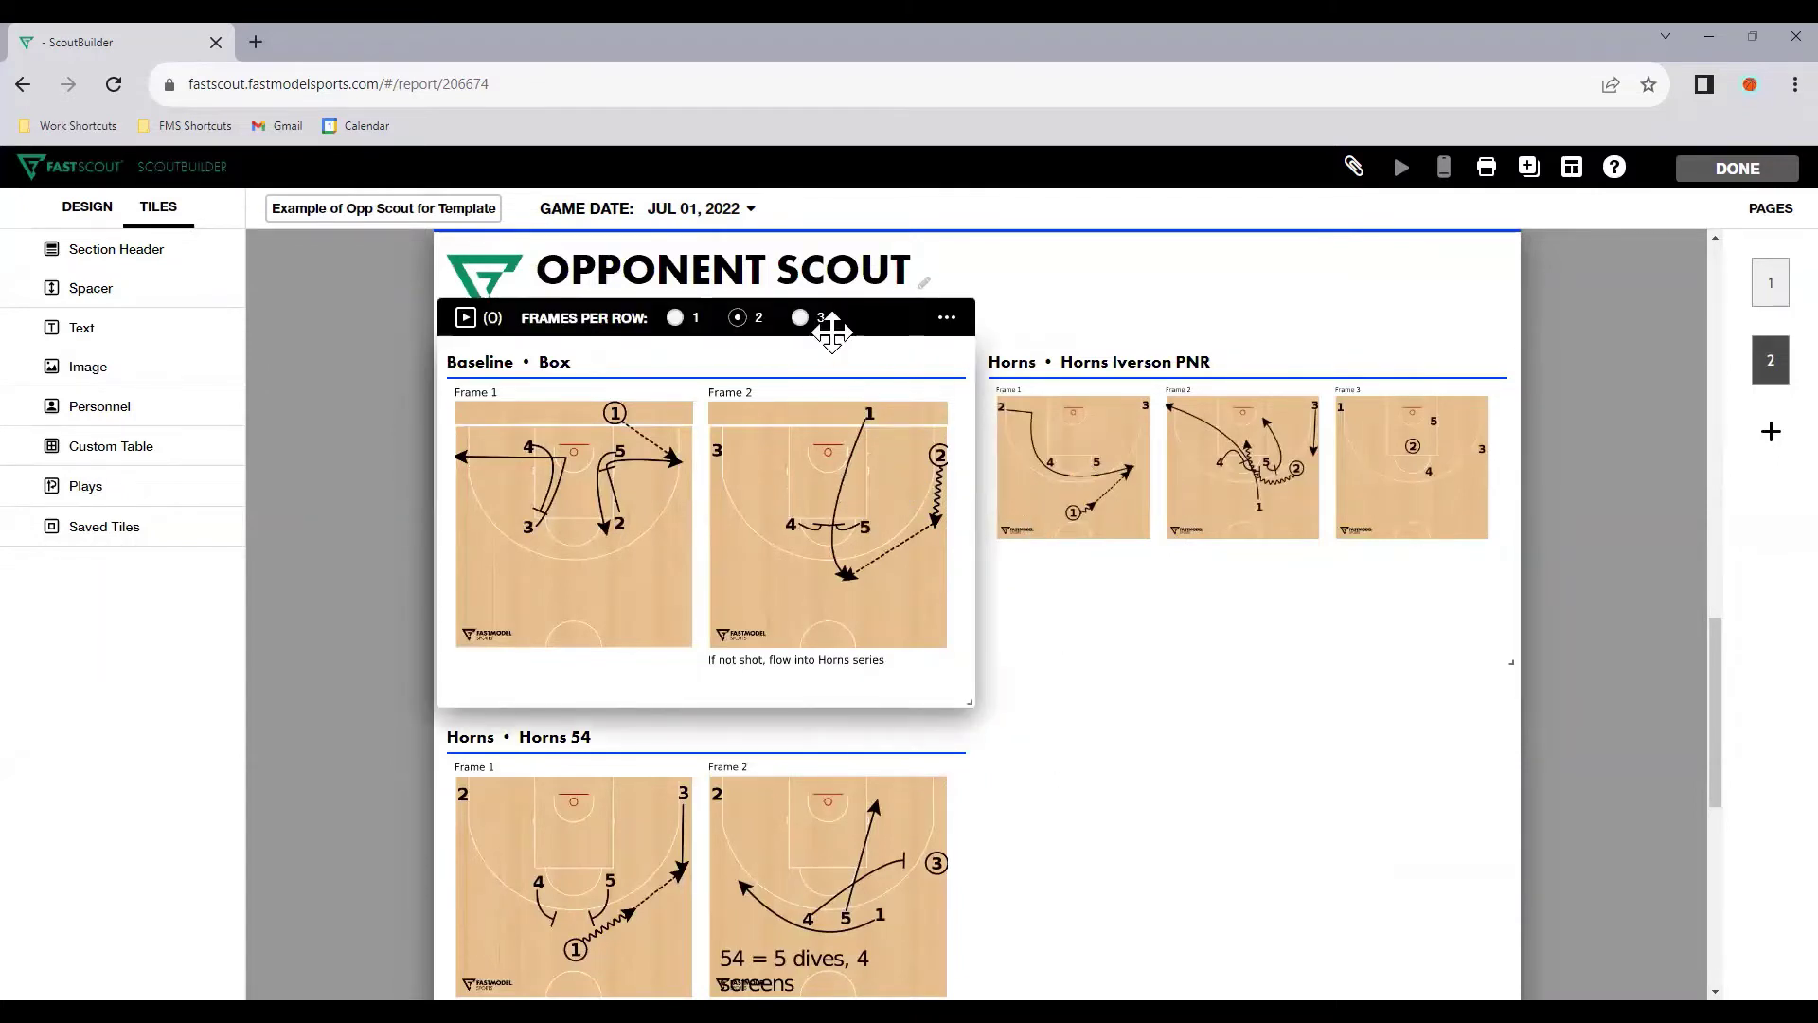
Step: Switch Baseline Box to three frames per row, then back to two
click(801, 320)
click(740, 319)
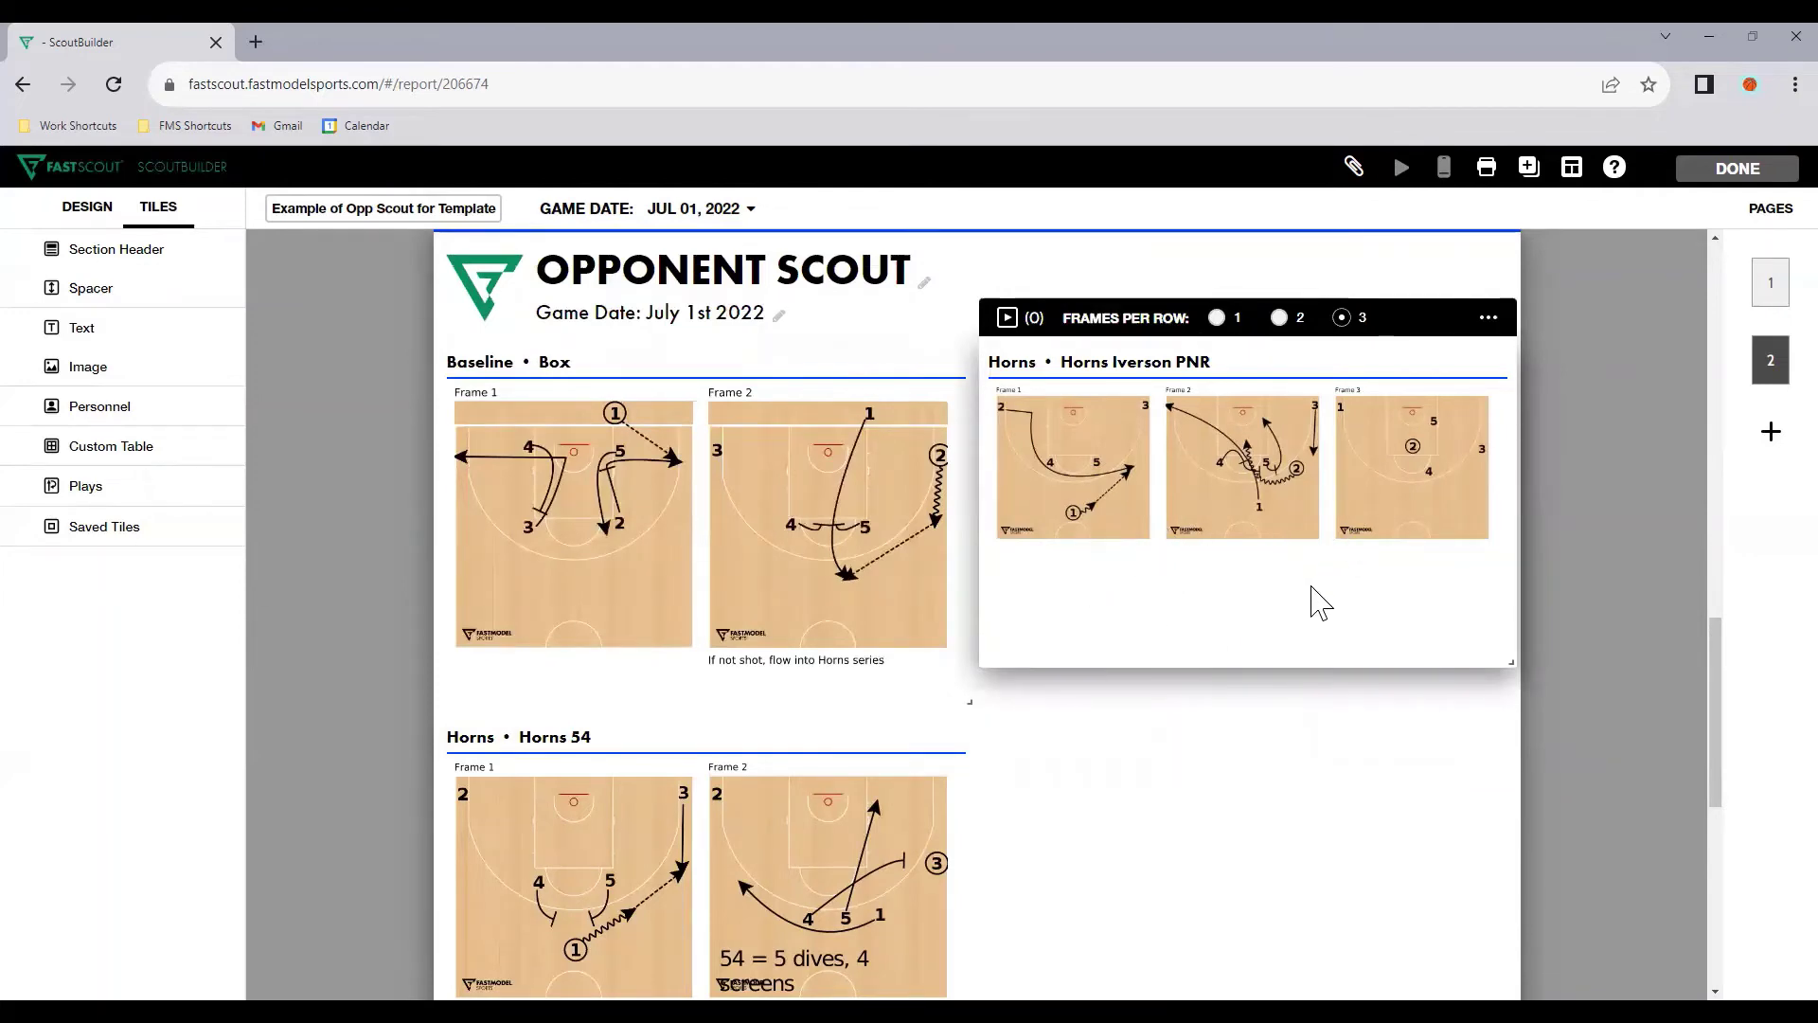
scroll(1100, 661, down, 3)
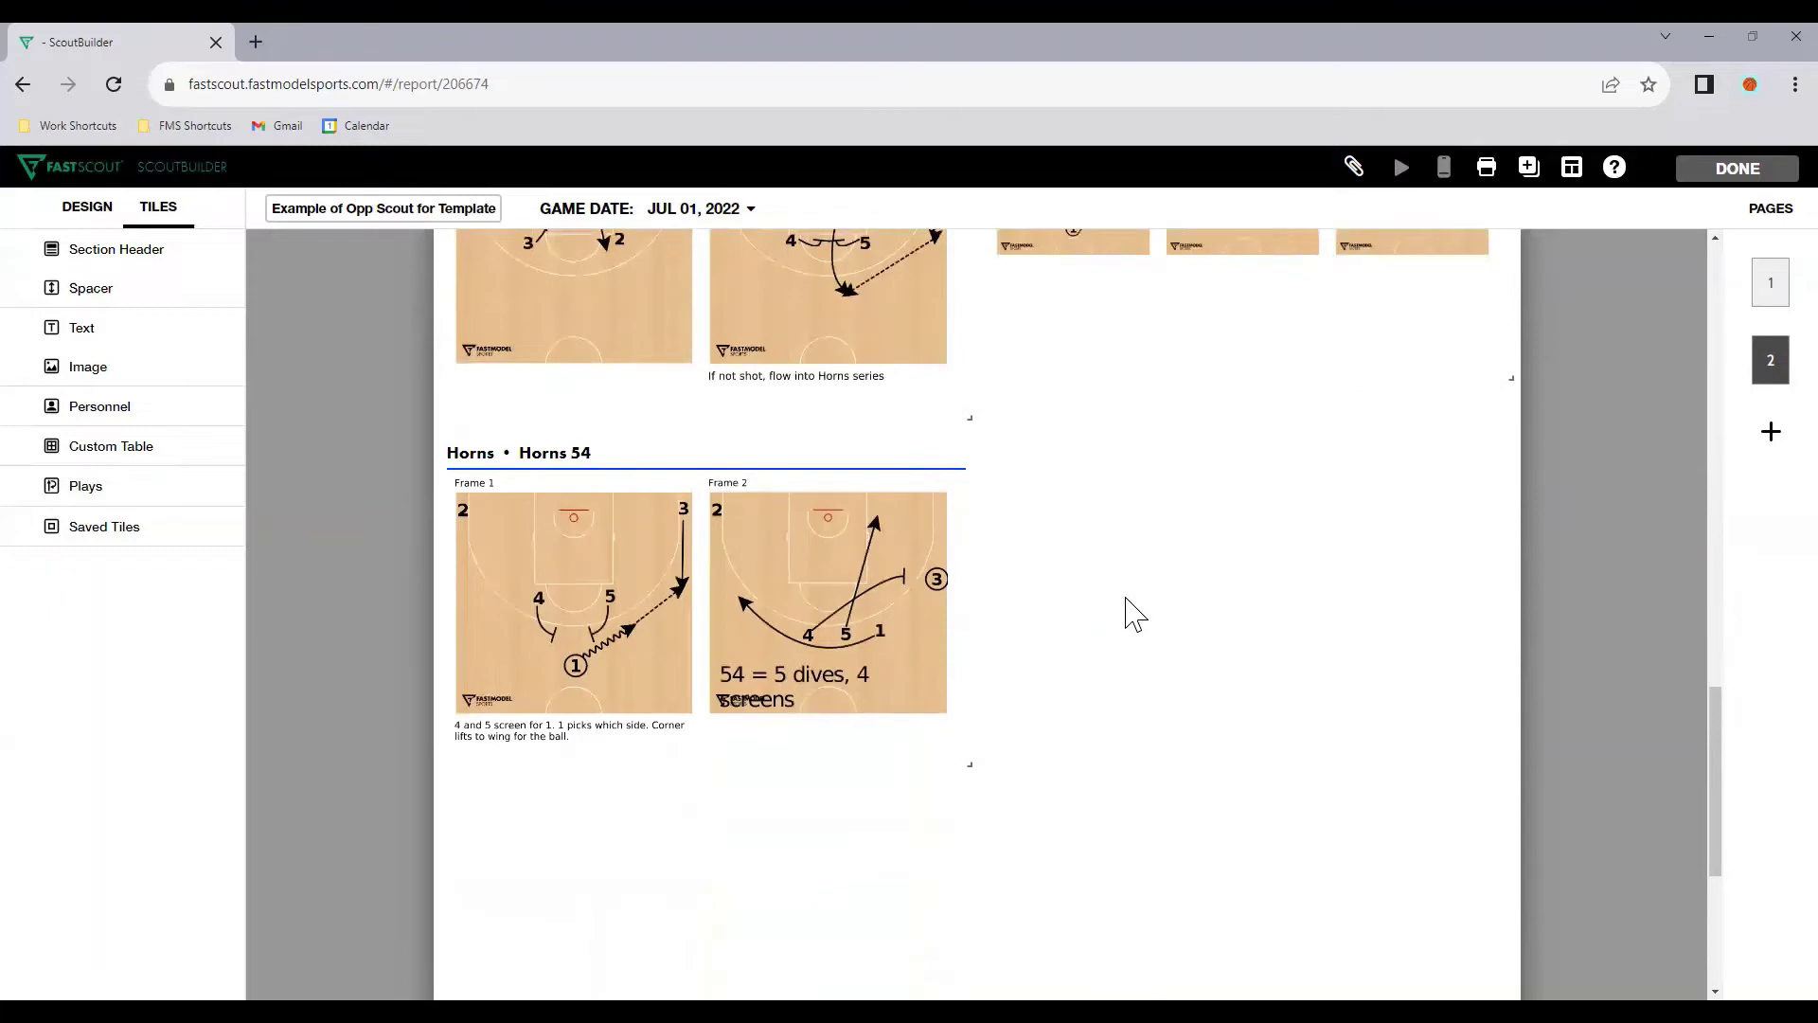
scroll(1134, 614, up, 2)
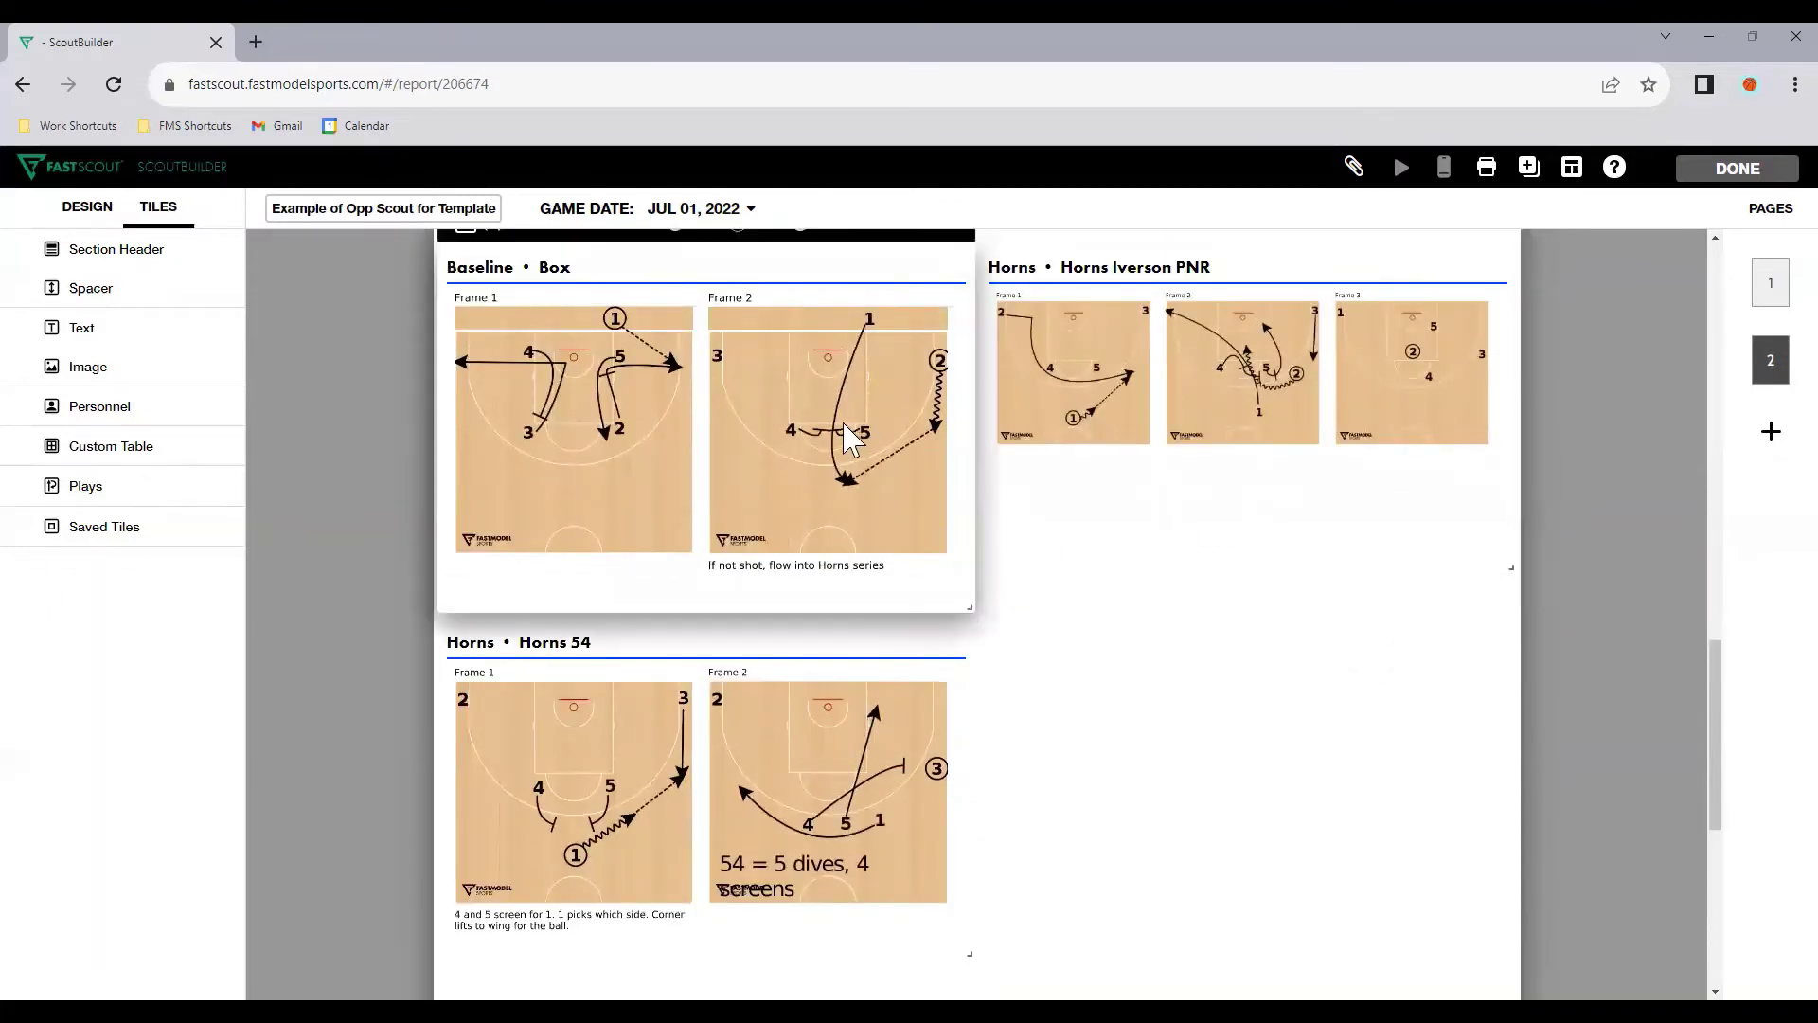
scroll(947, 445, up, 2)
Step: Browse replacement plays in the Baseline Box tile settings, then cancel without changing anything
click(950, 426)
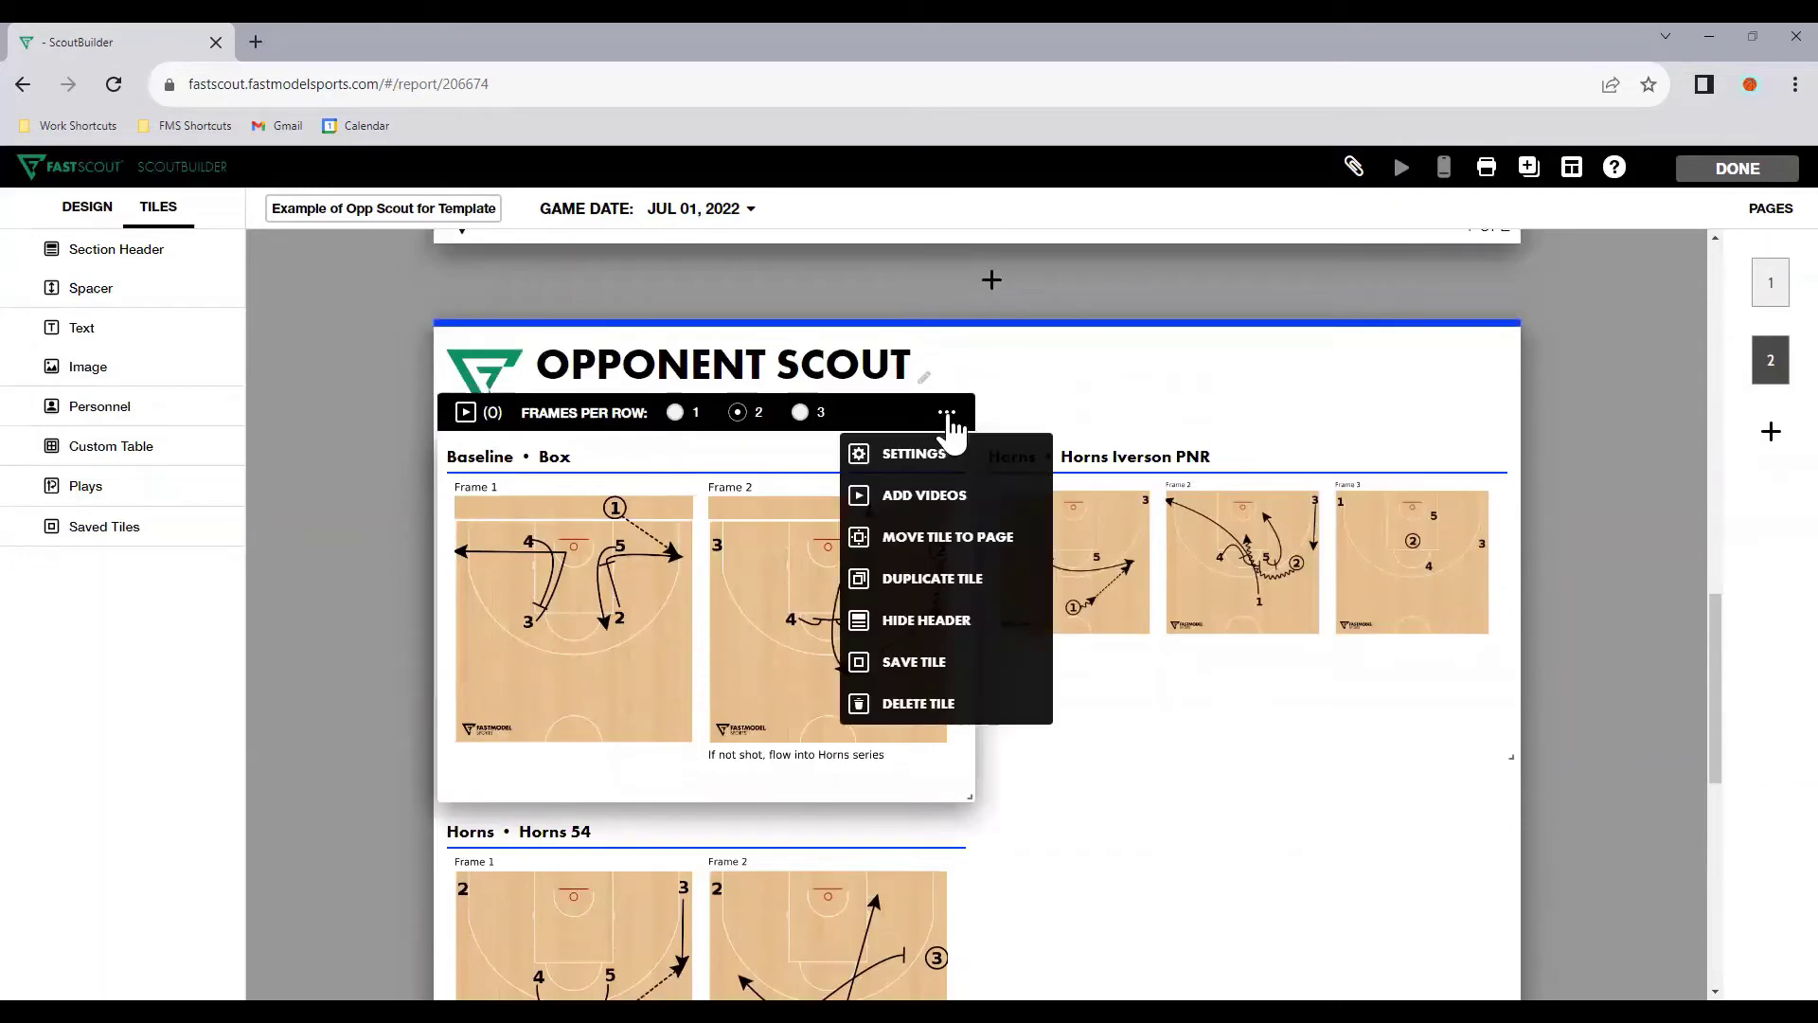
click(951, 457)
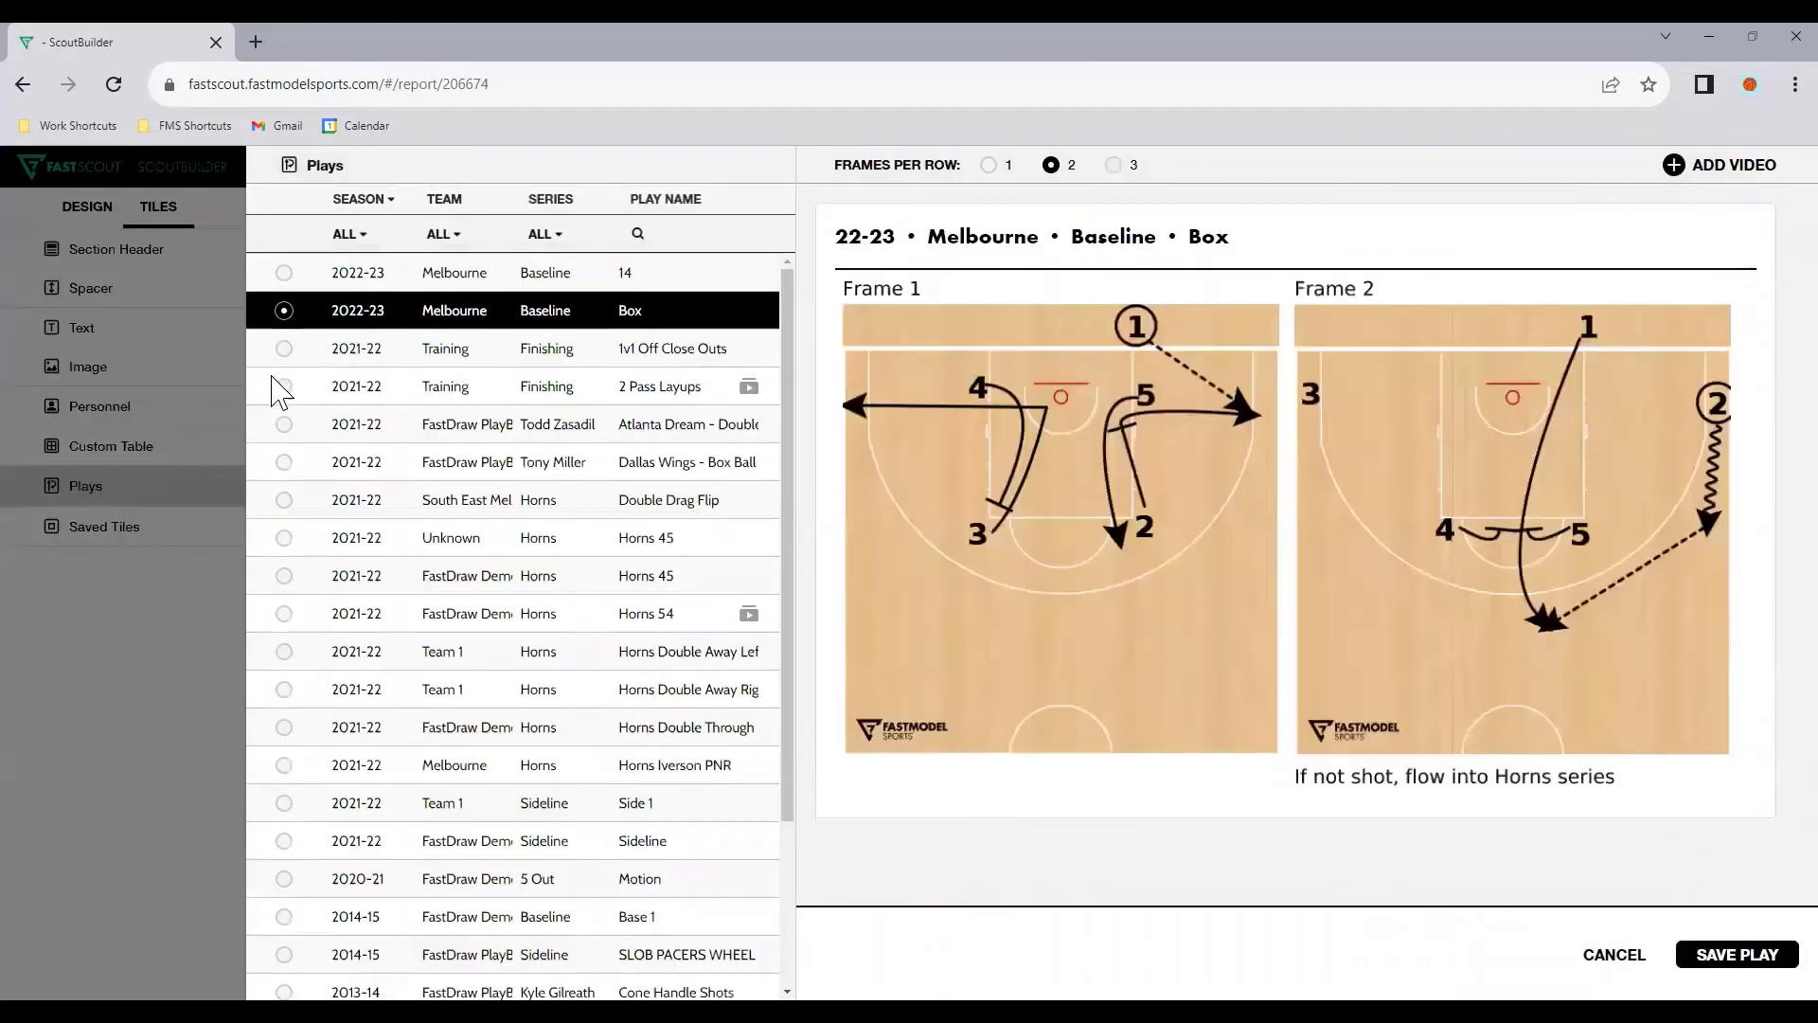
click(284, 387)
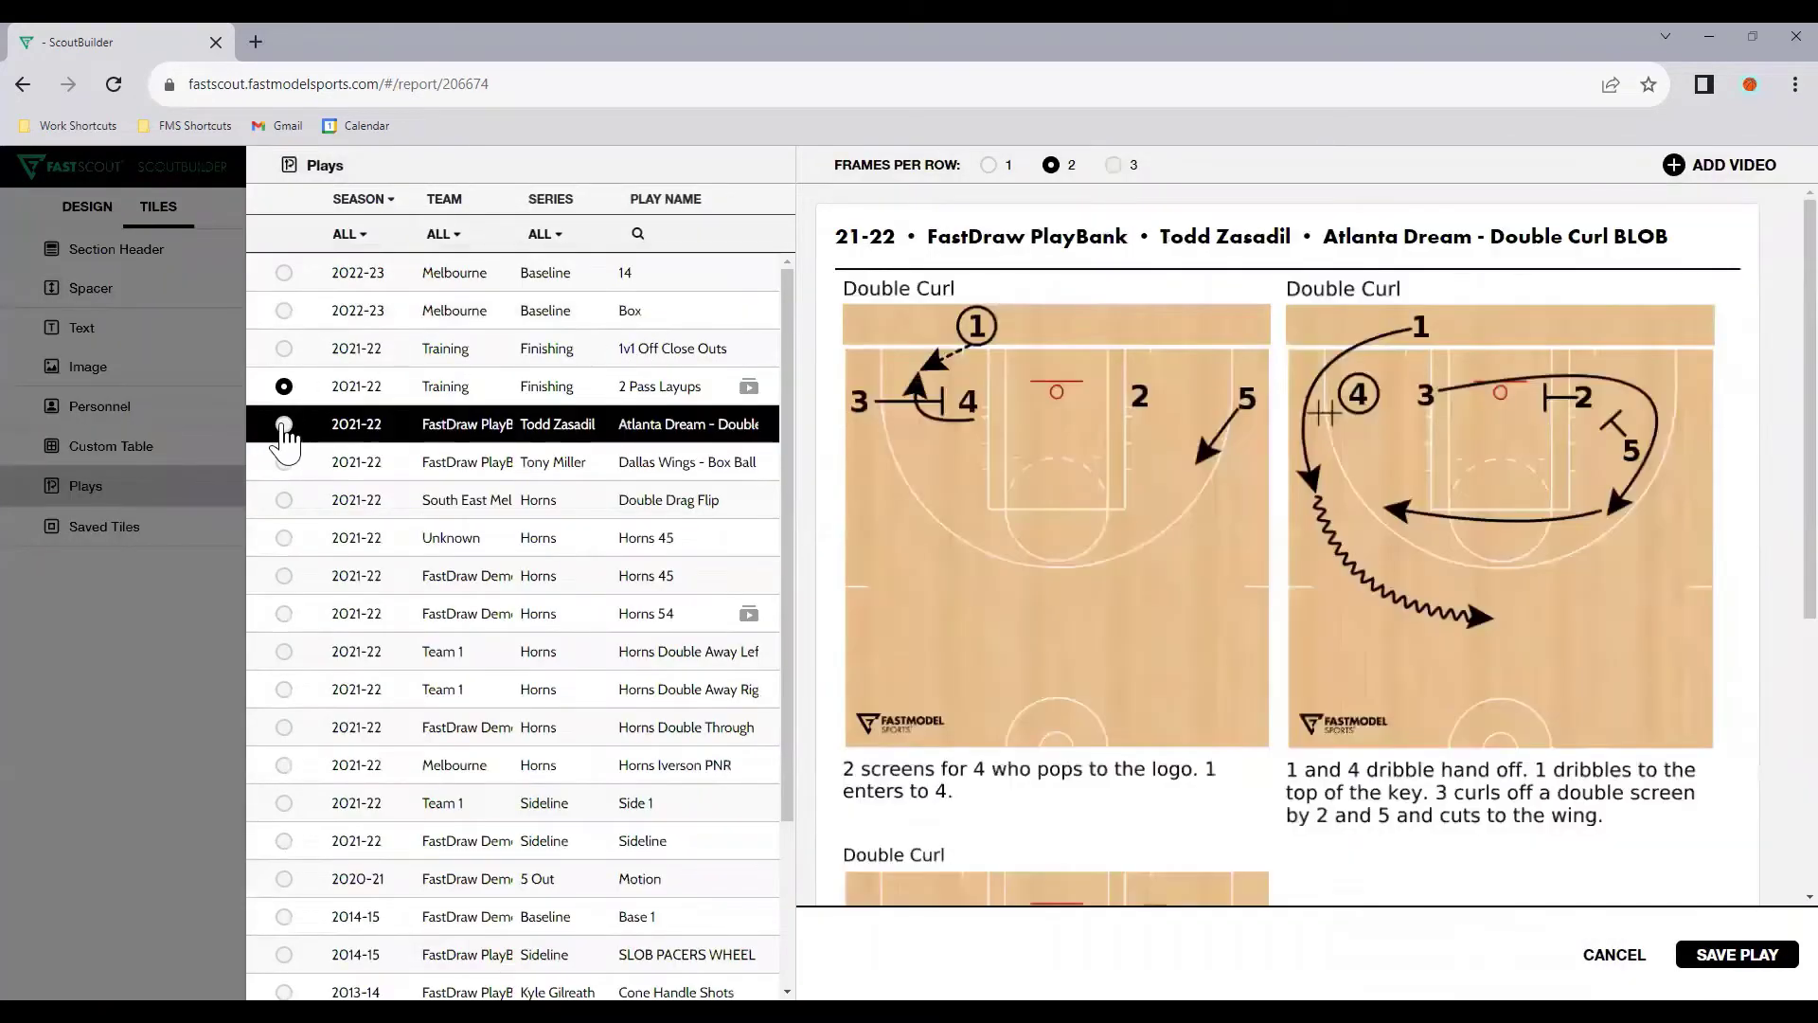
click(284, 426)
key(Escape)
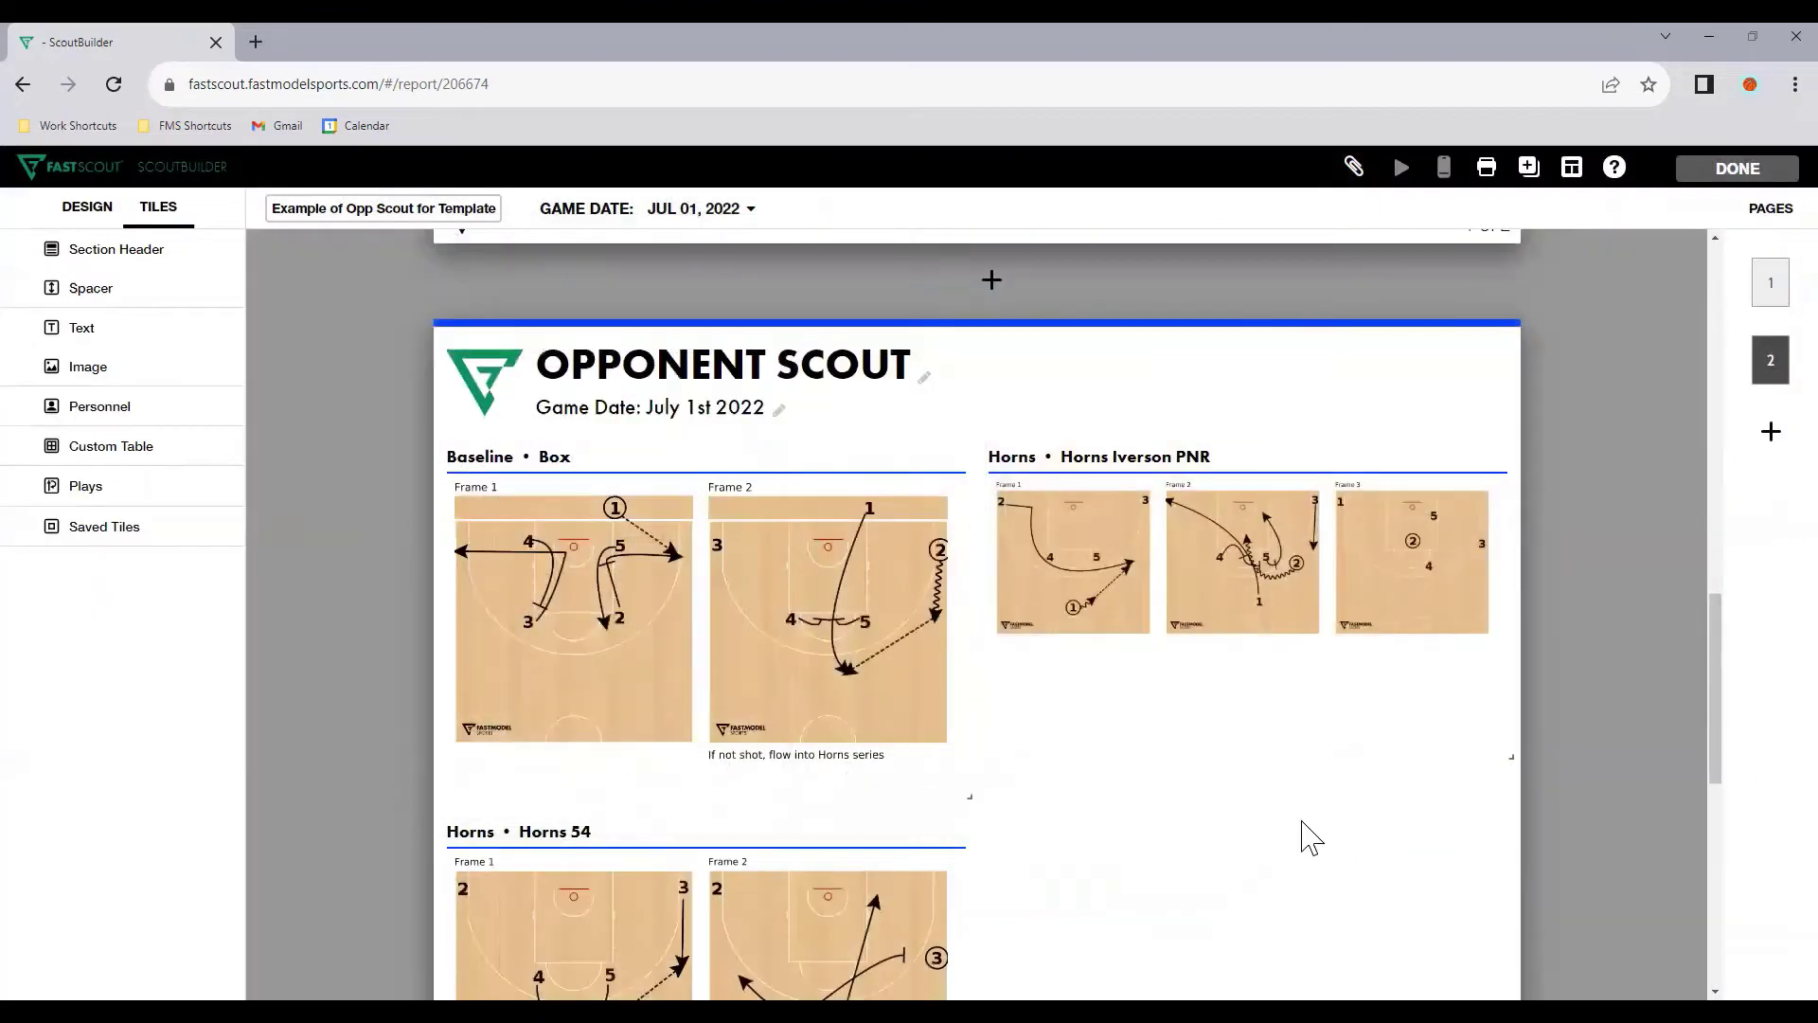
mouse_move(1129, 737)
Step: Add a third page to the report and go to it
click(1770, 434)
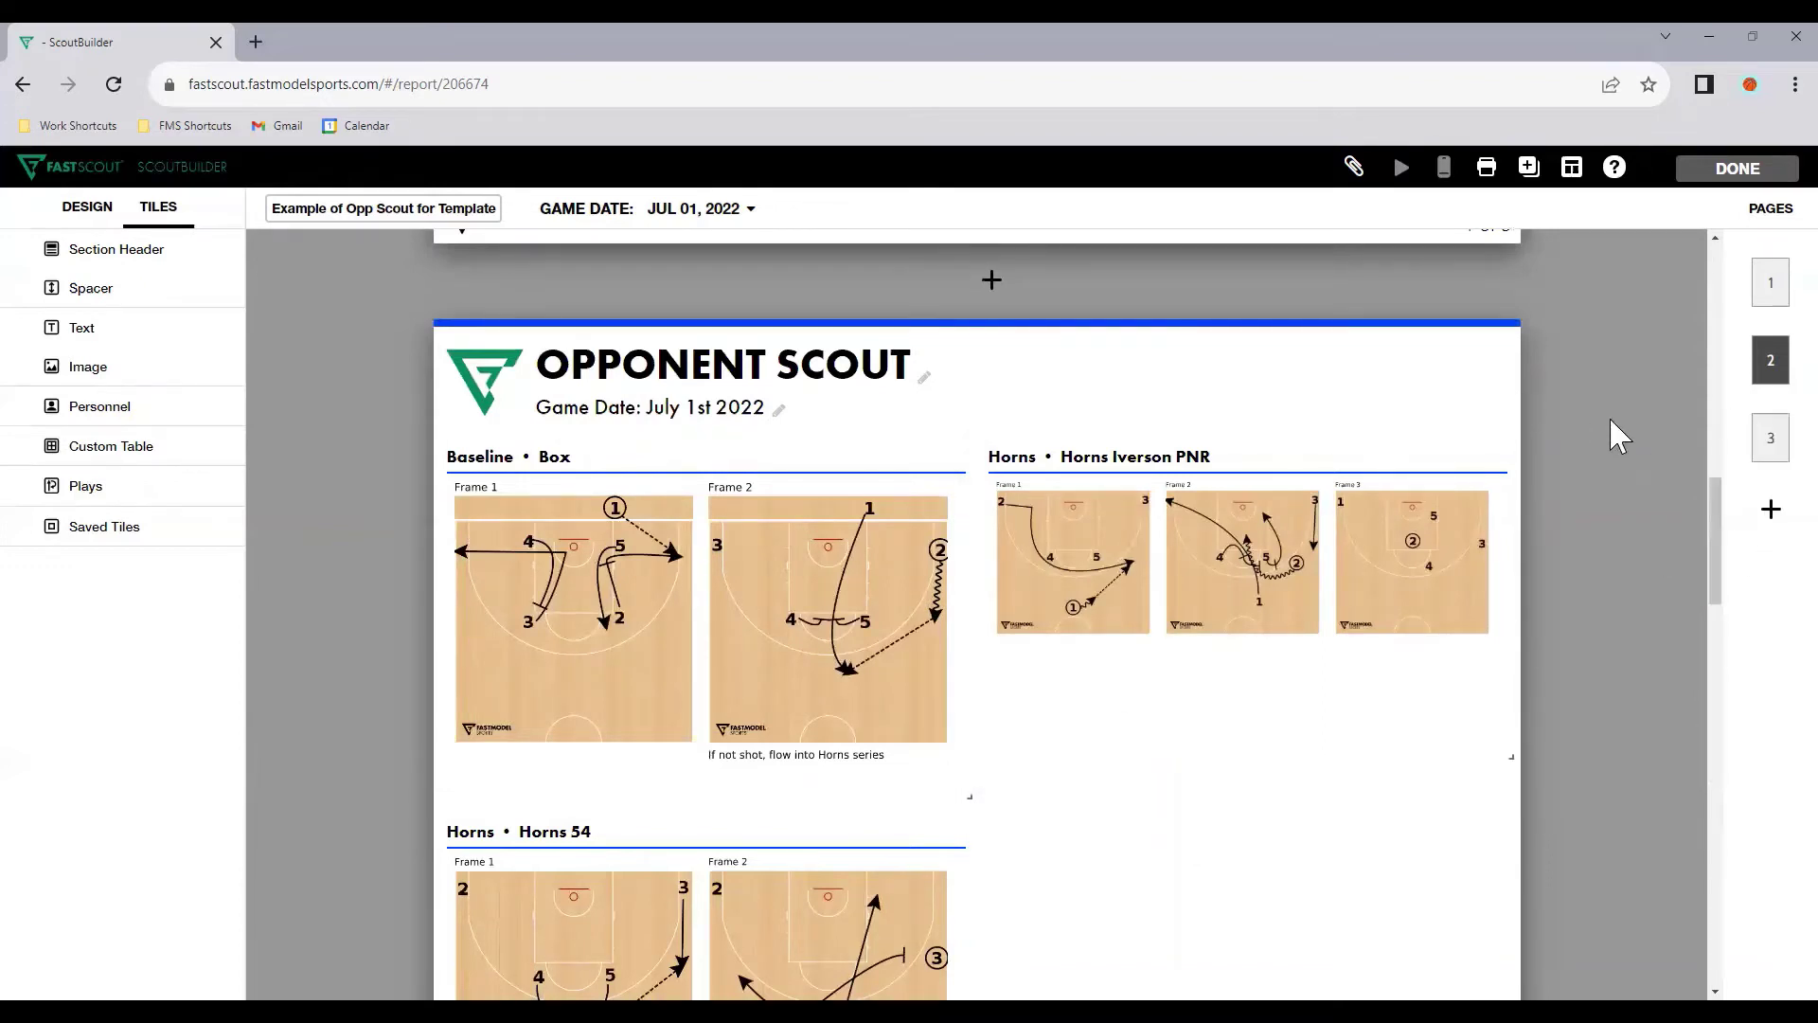
click(1767, 438)
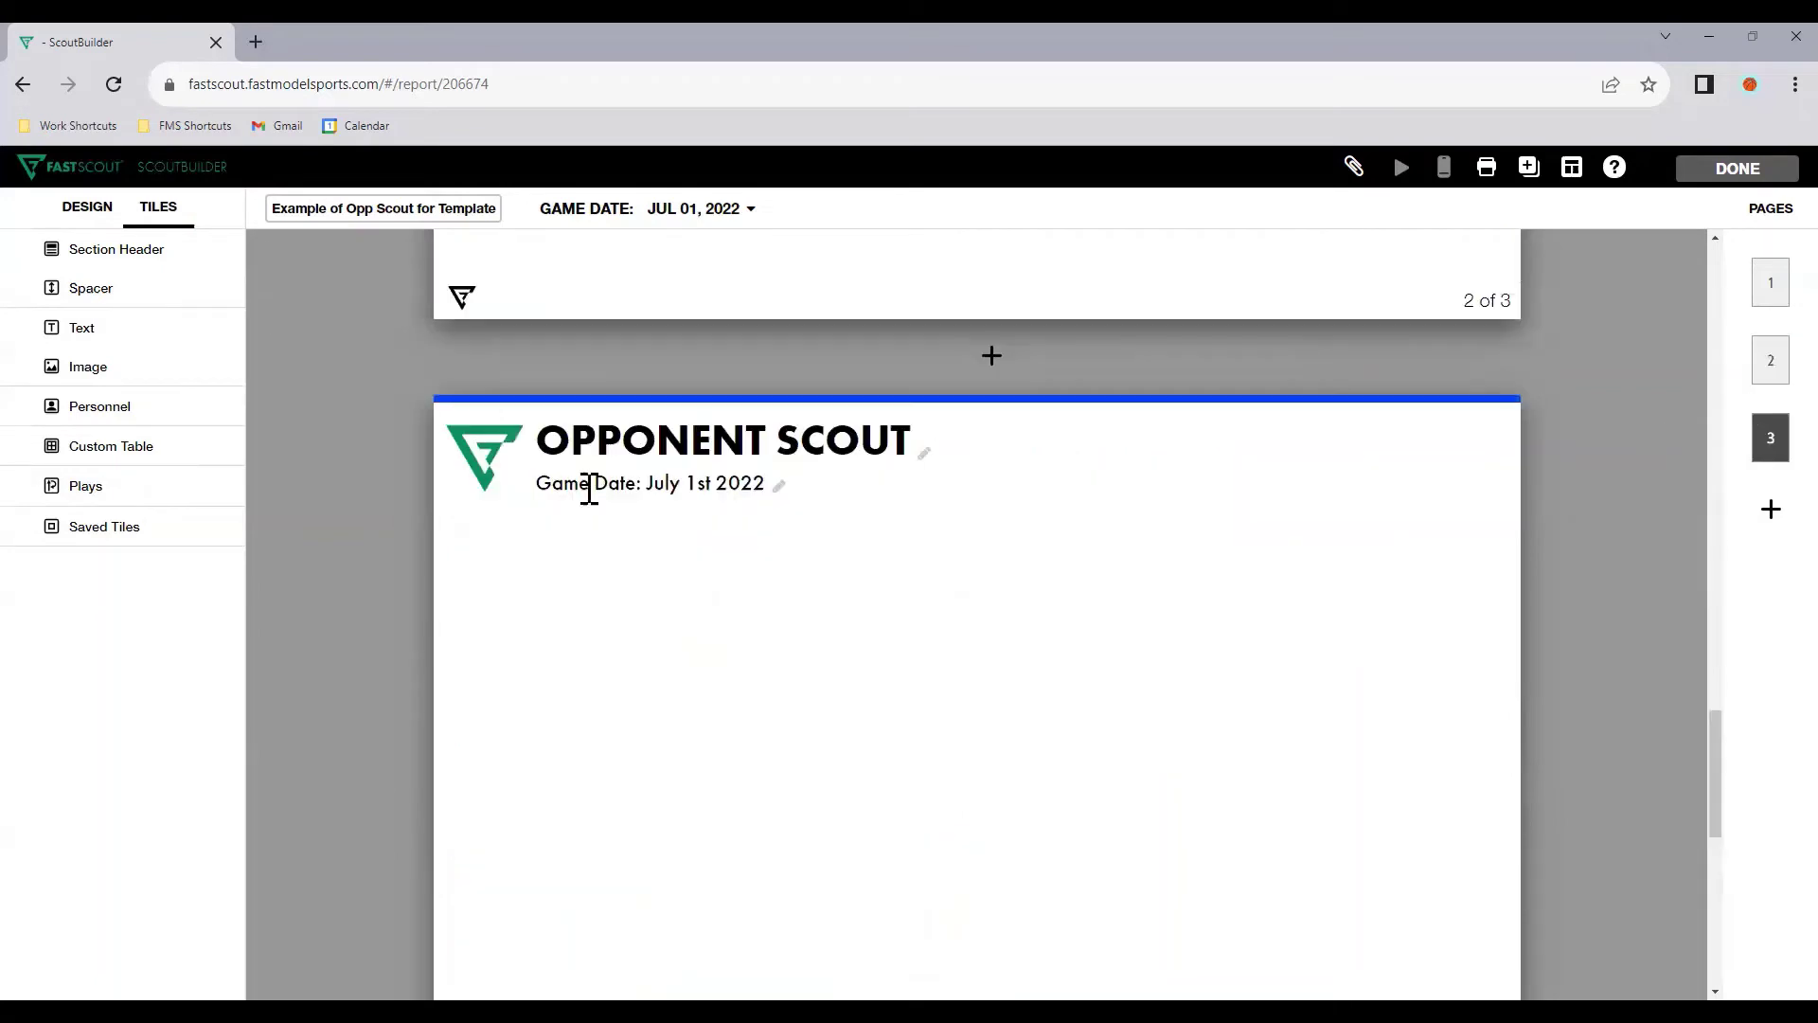
scroll(606, 512, down, 1)
Step: Start a personnel tile for page 3 and add three players to its list
click(119, 406)
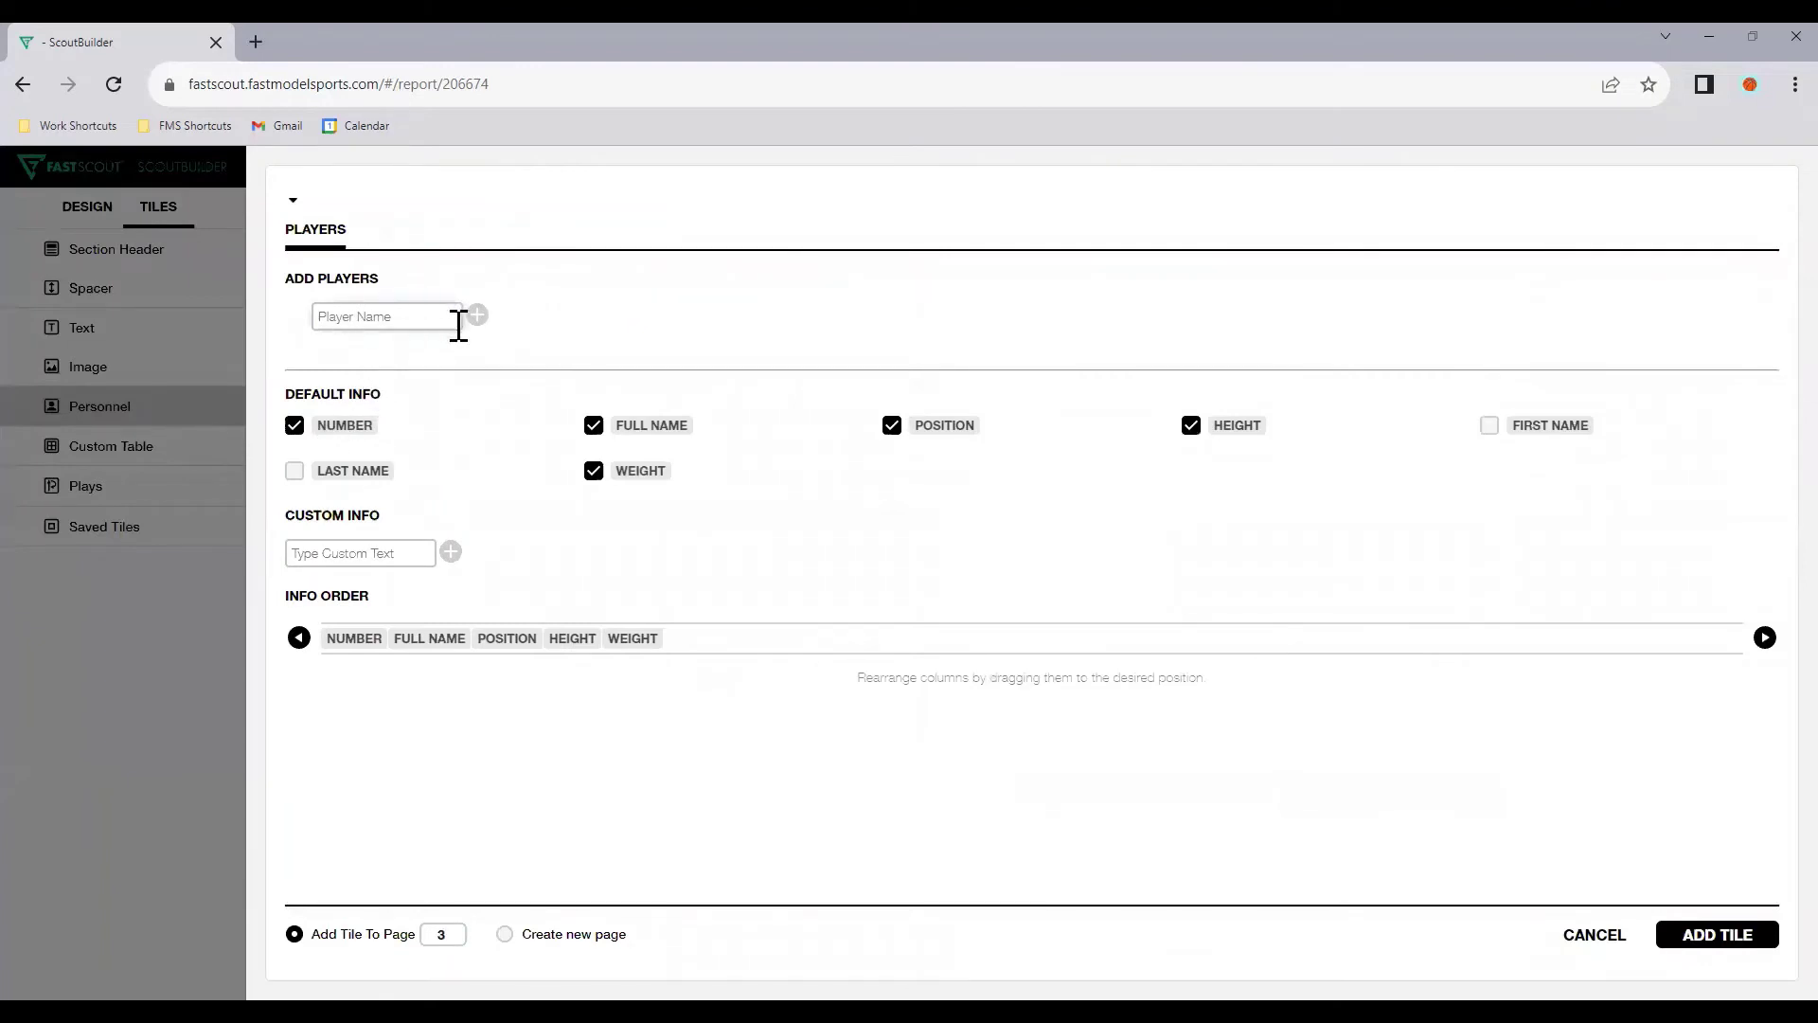
text(Jane Smith)
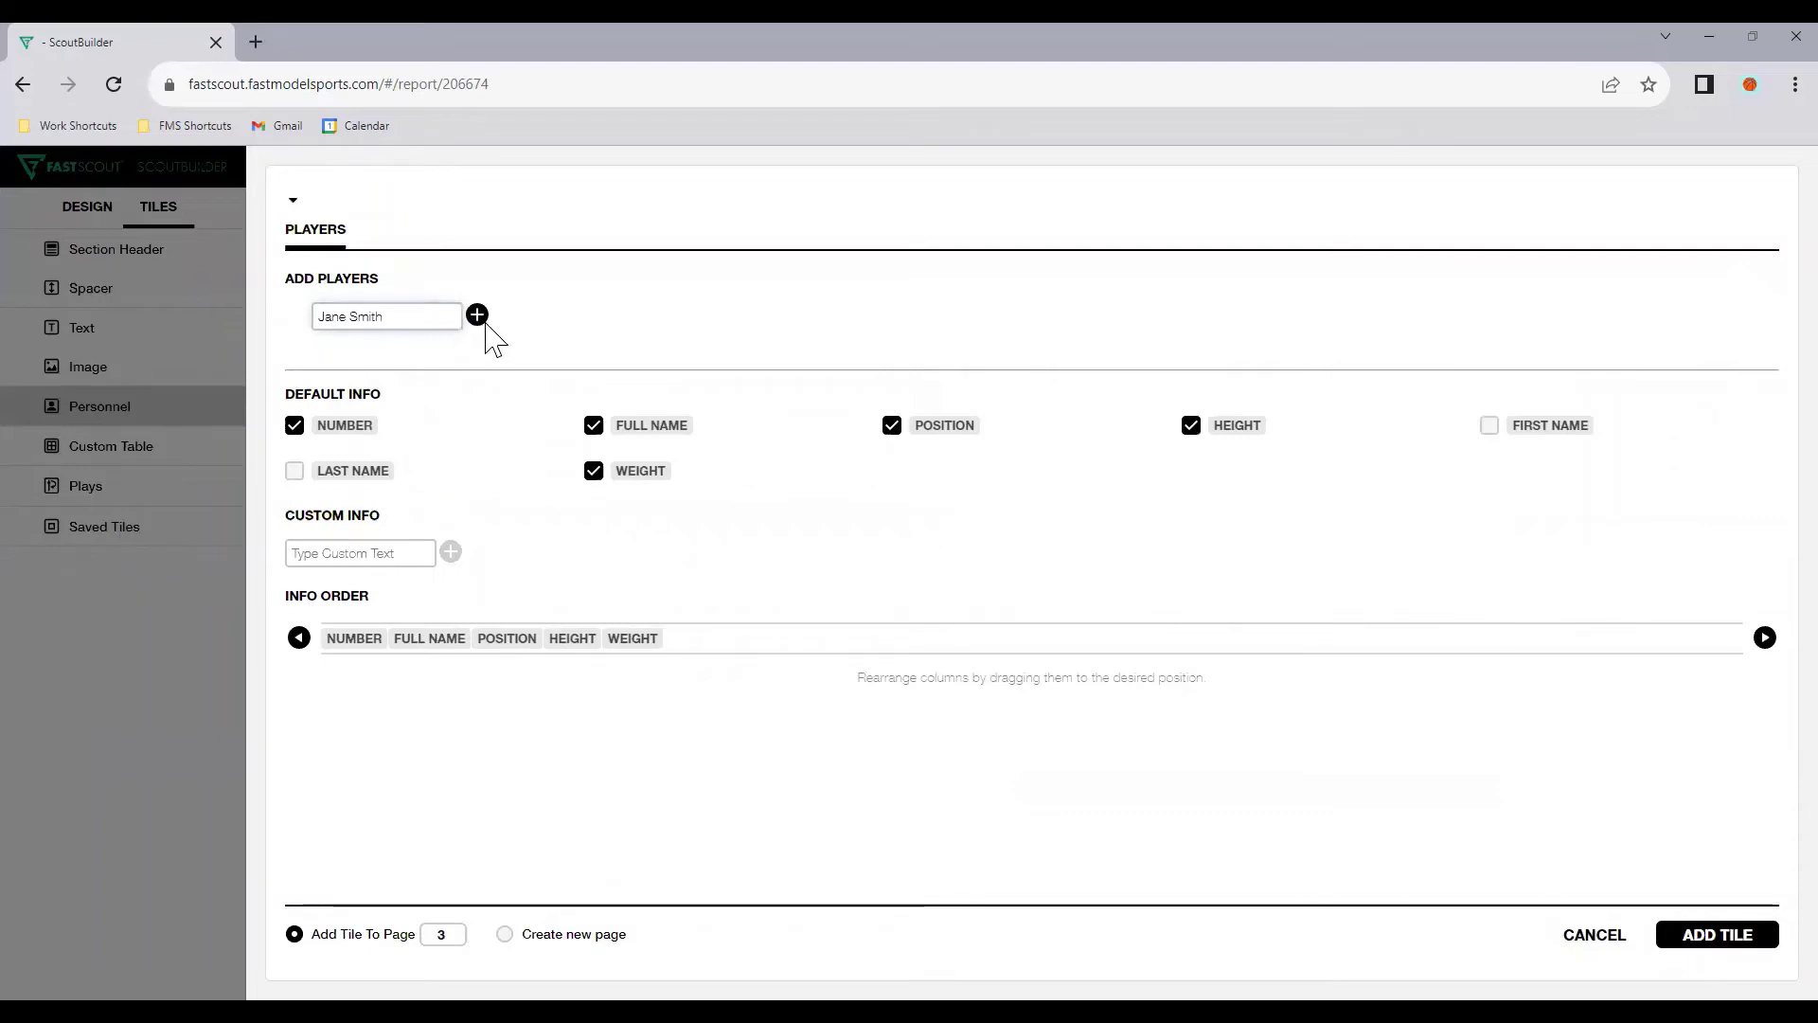
click(481, 319)
text(Lilly Samson)
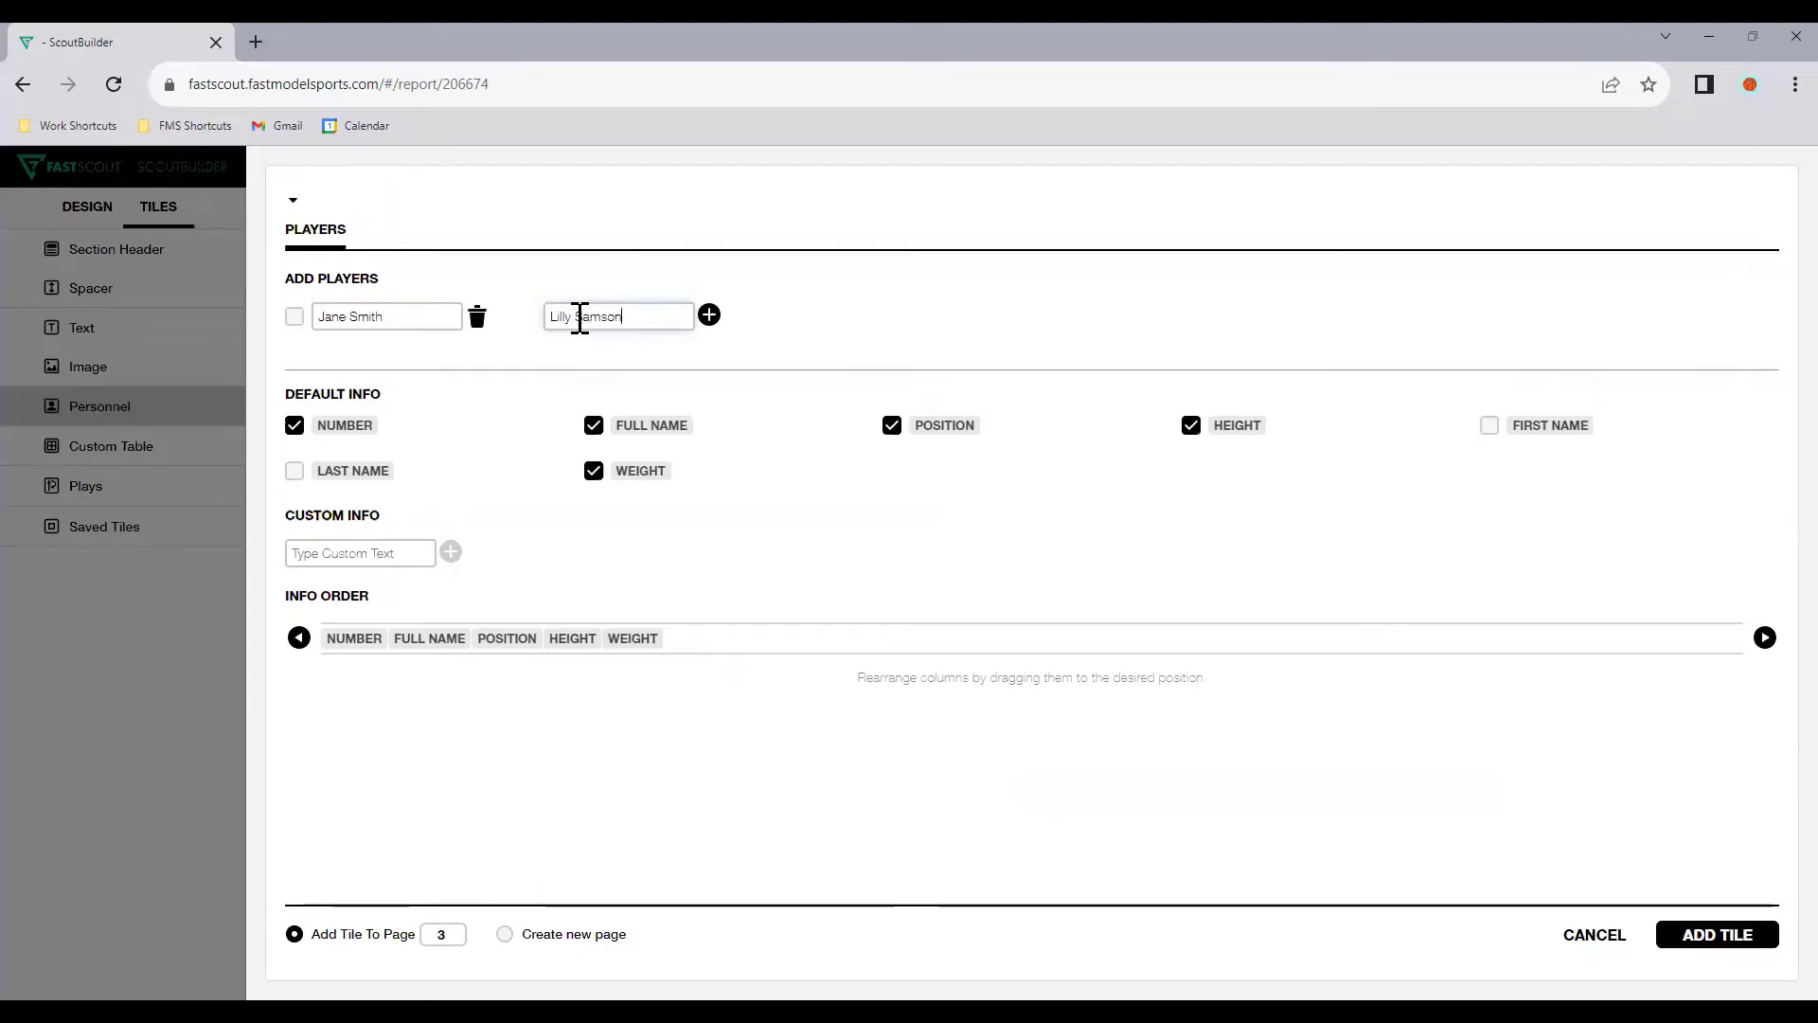
click(712, 318)
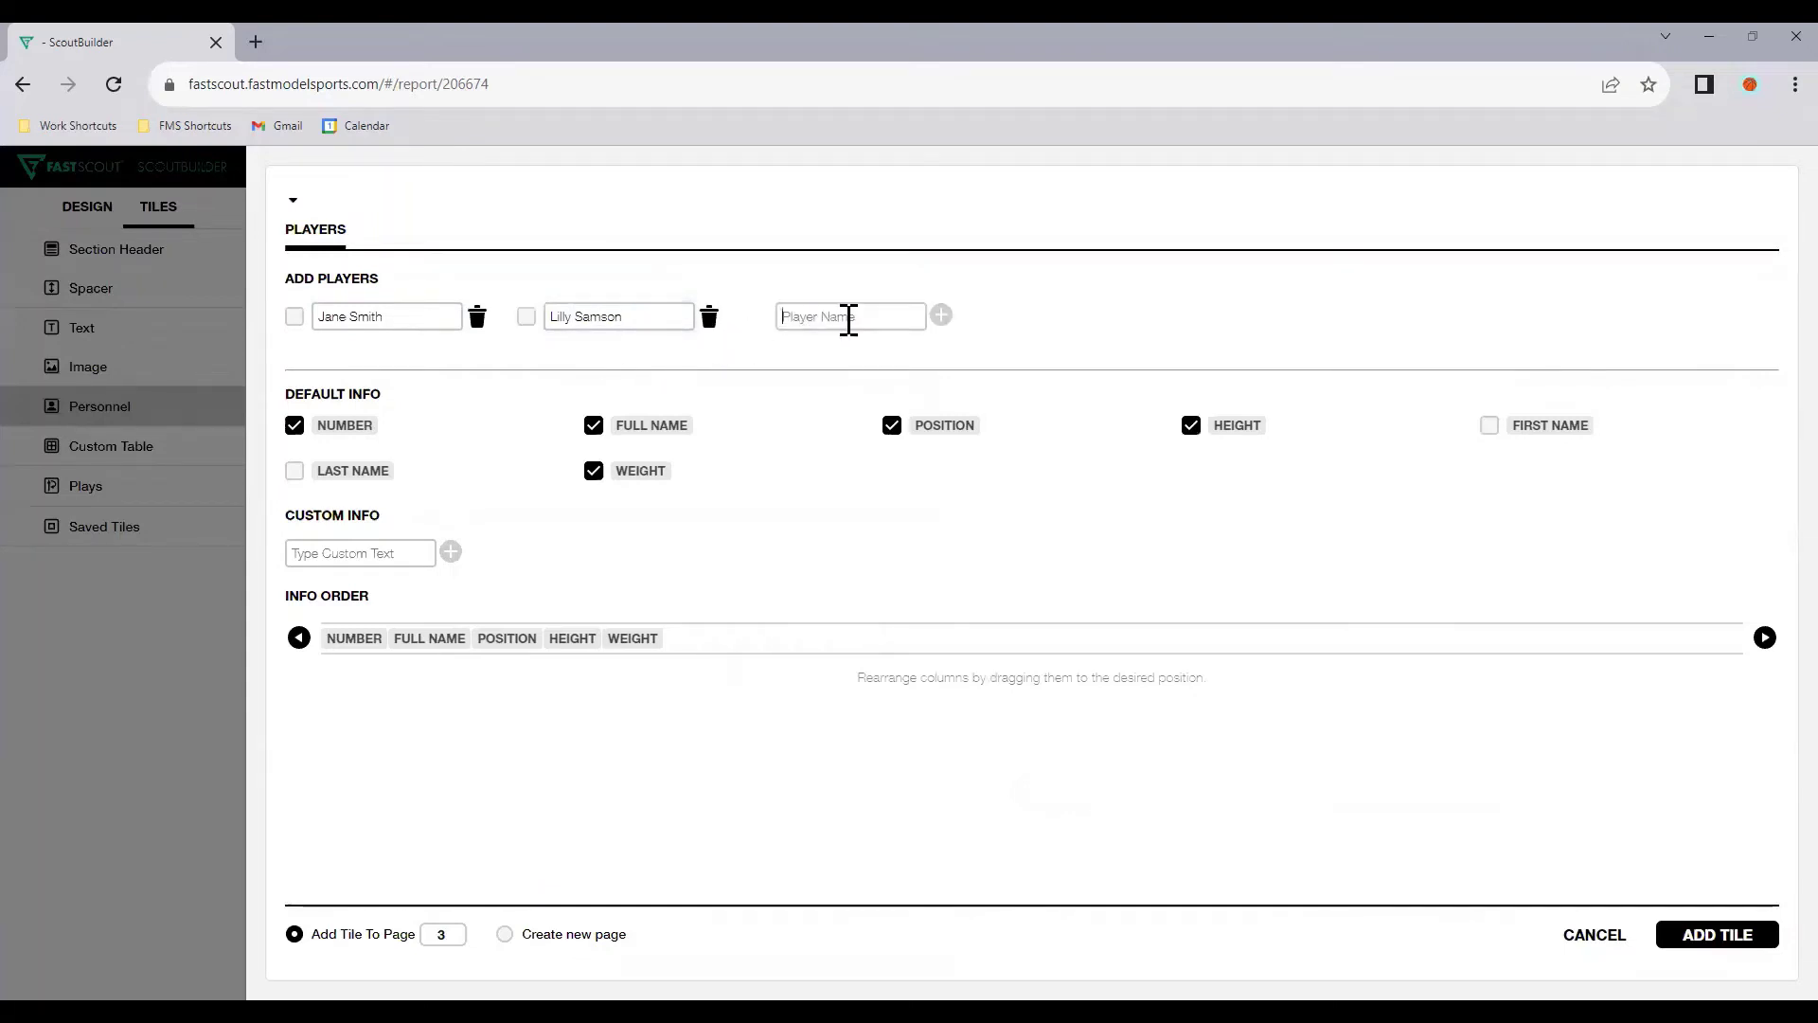
text(Mary Allen)
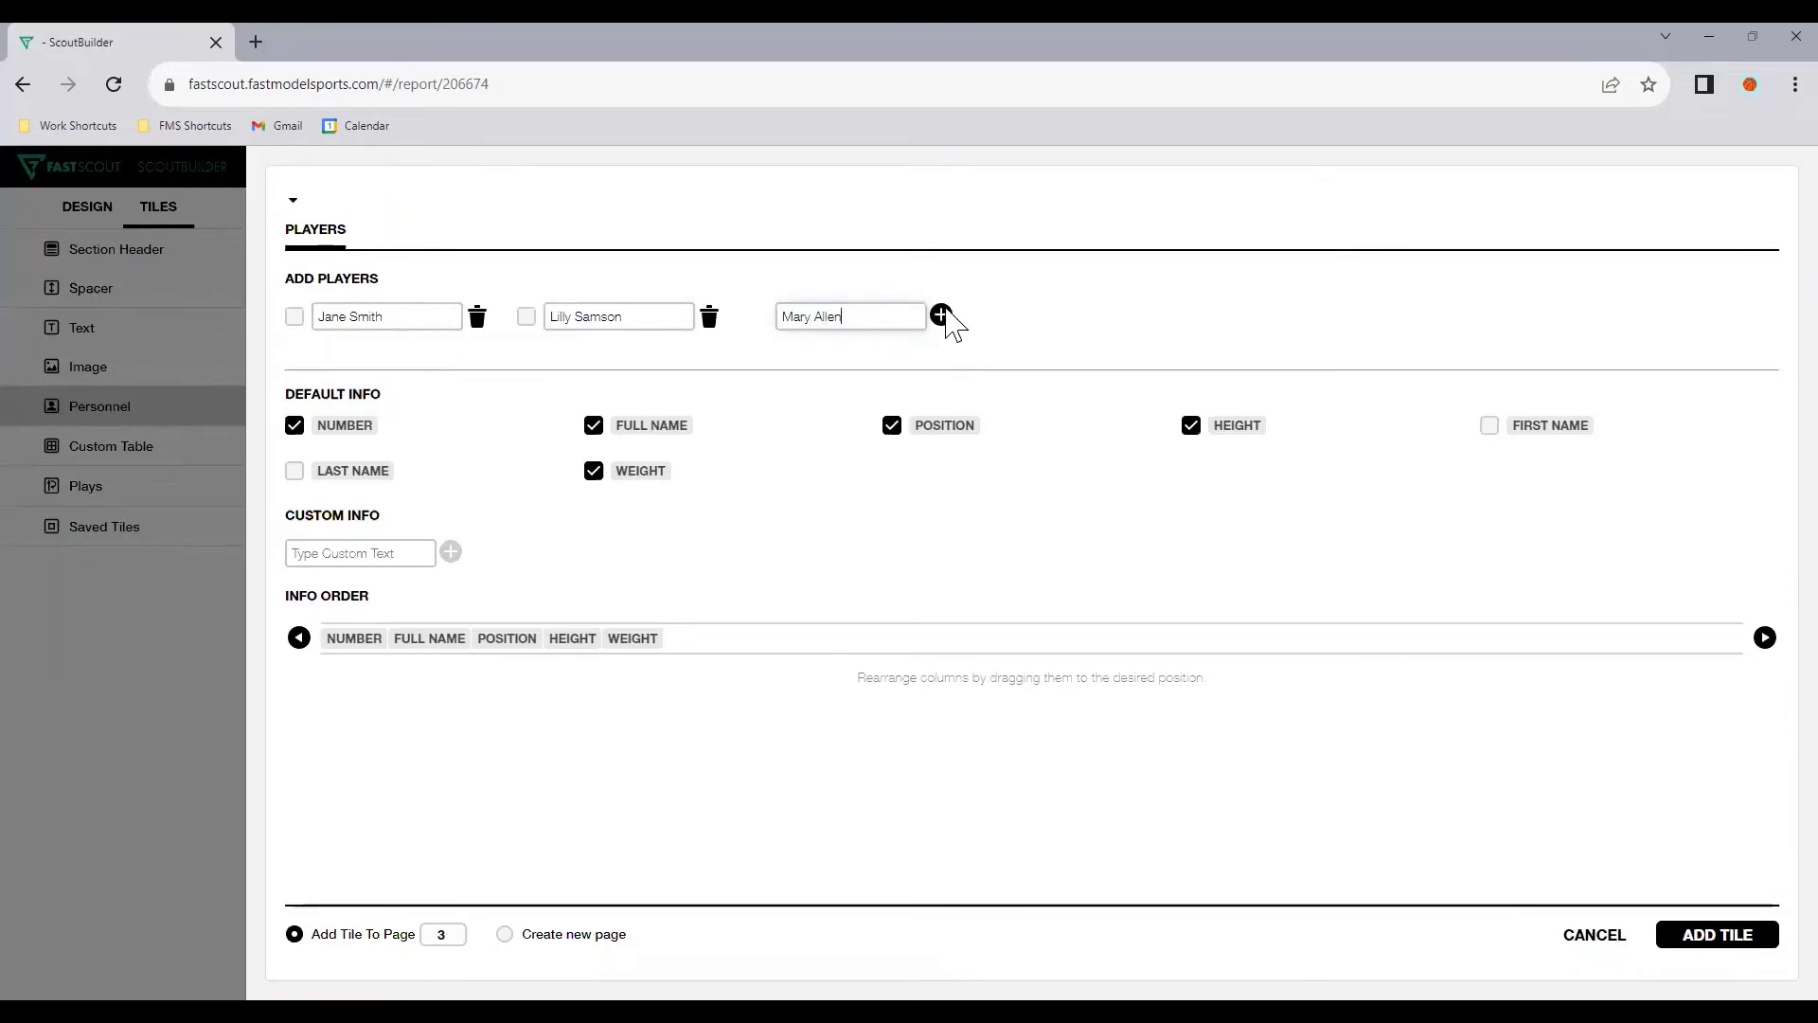
click(943, 315)
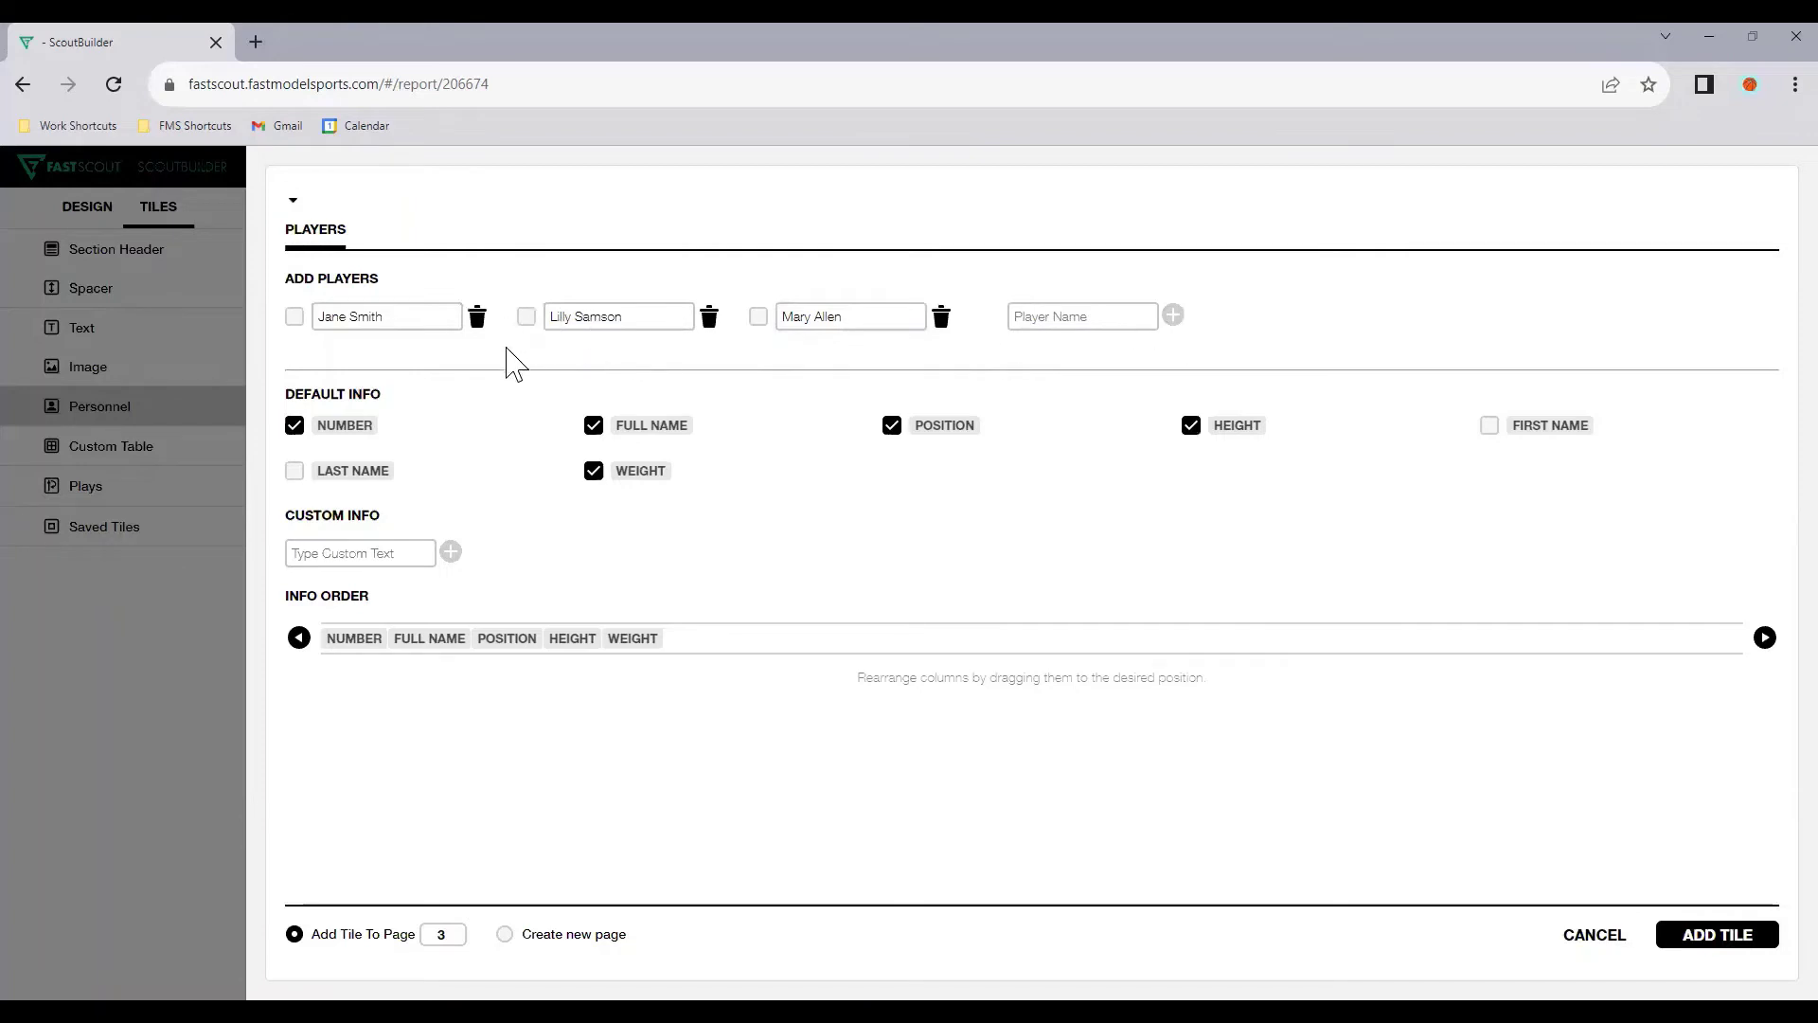
Step: Include the first two players in the tile, leaving the third out
click(295, 316)
click(525, 319)
click(759, 318)
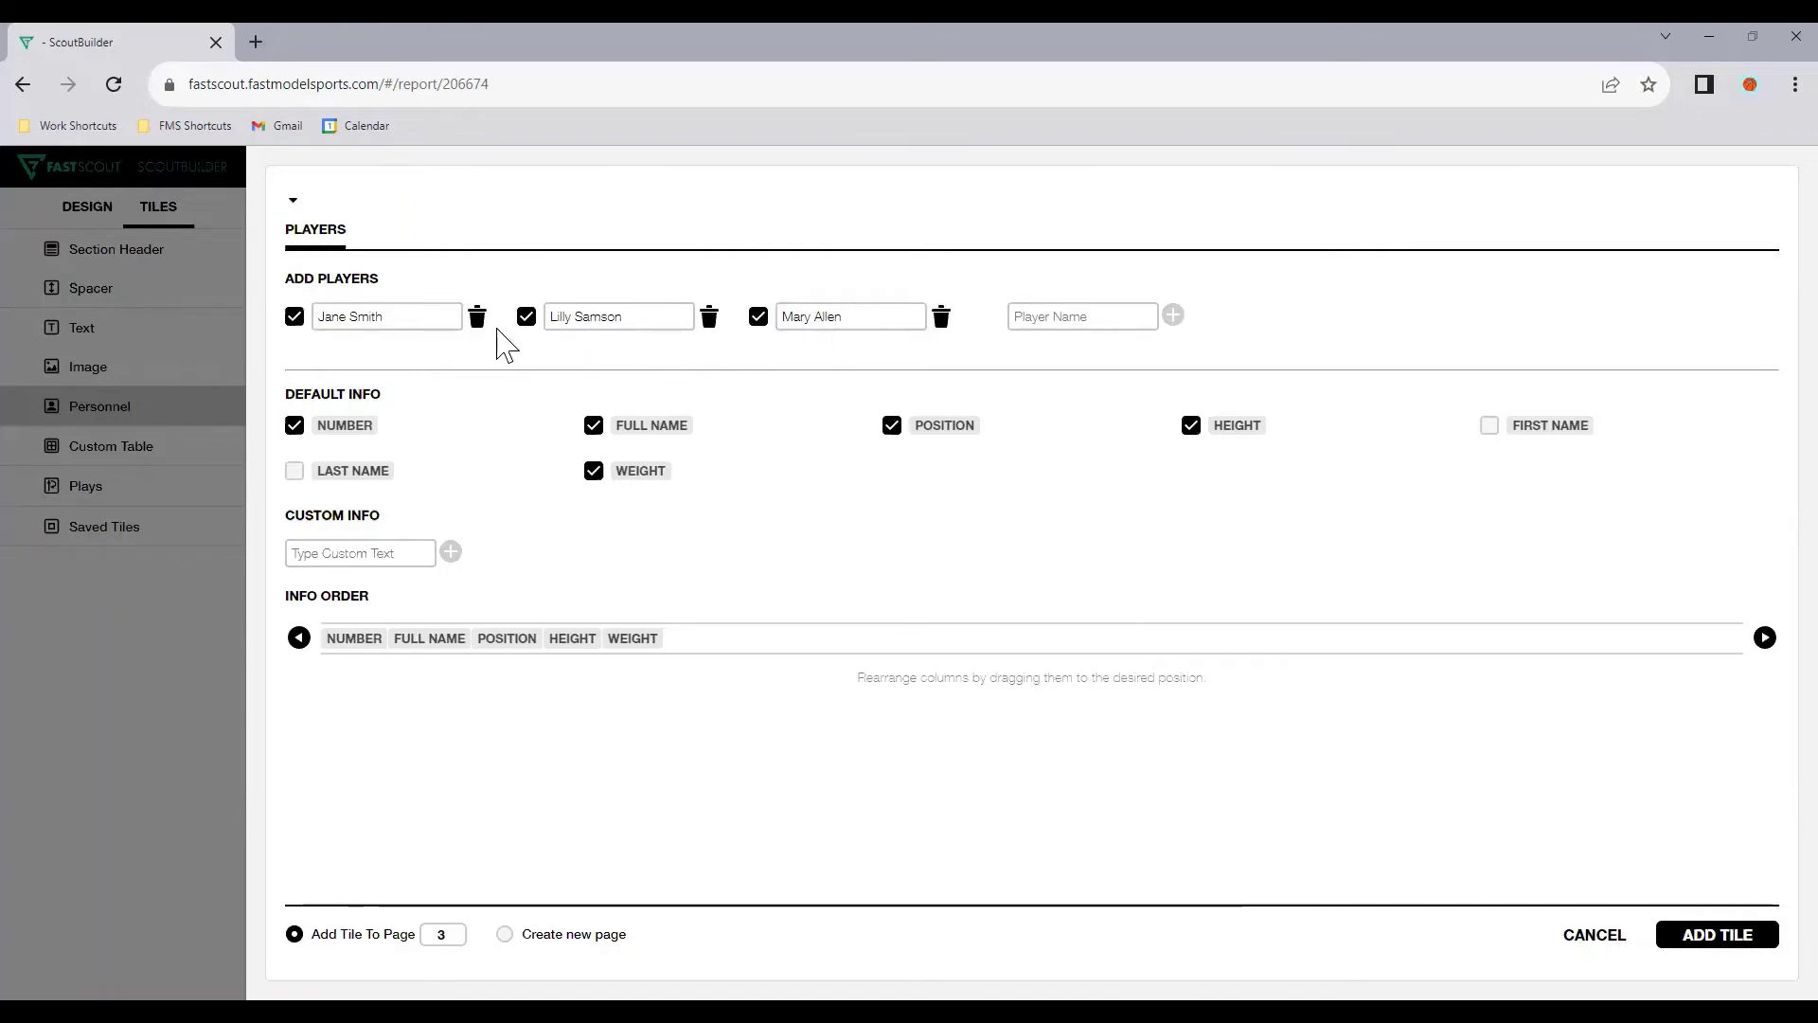
click(759, 318)
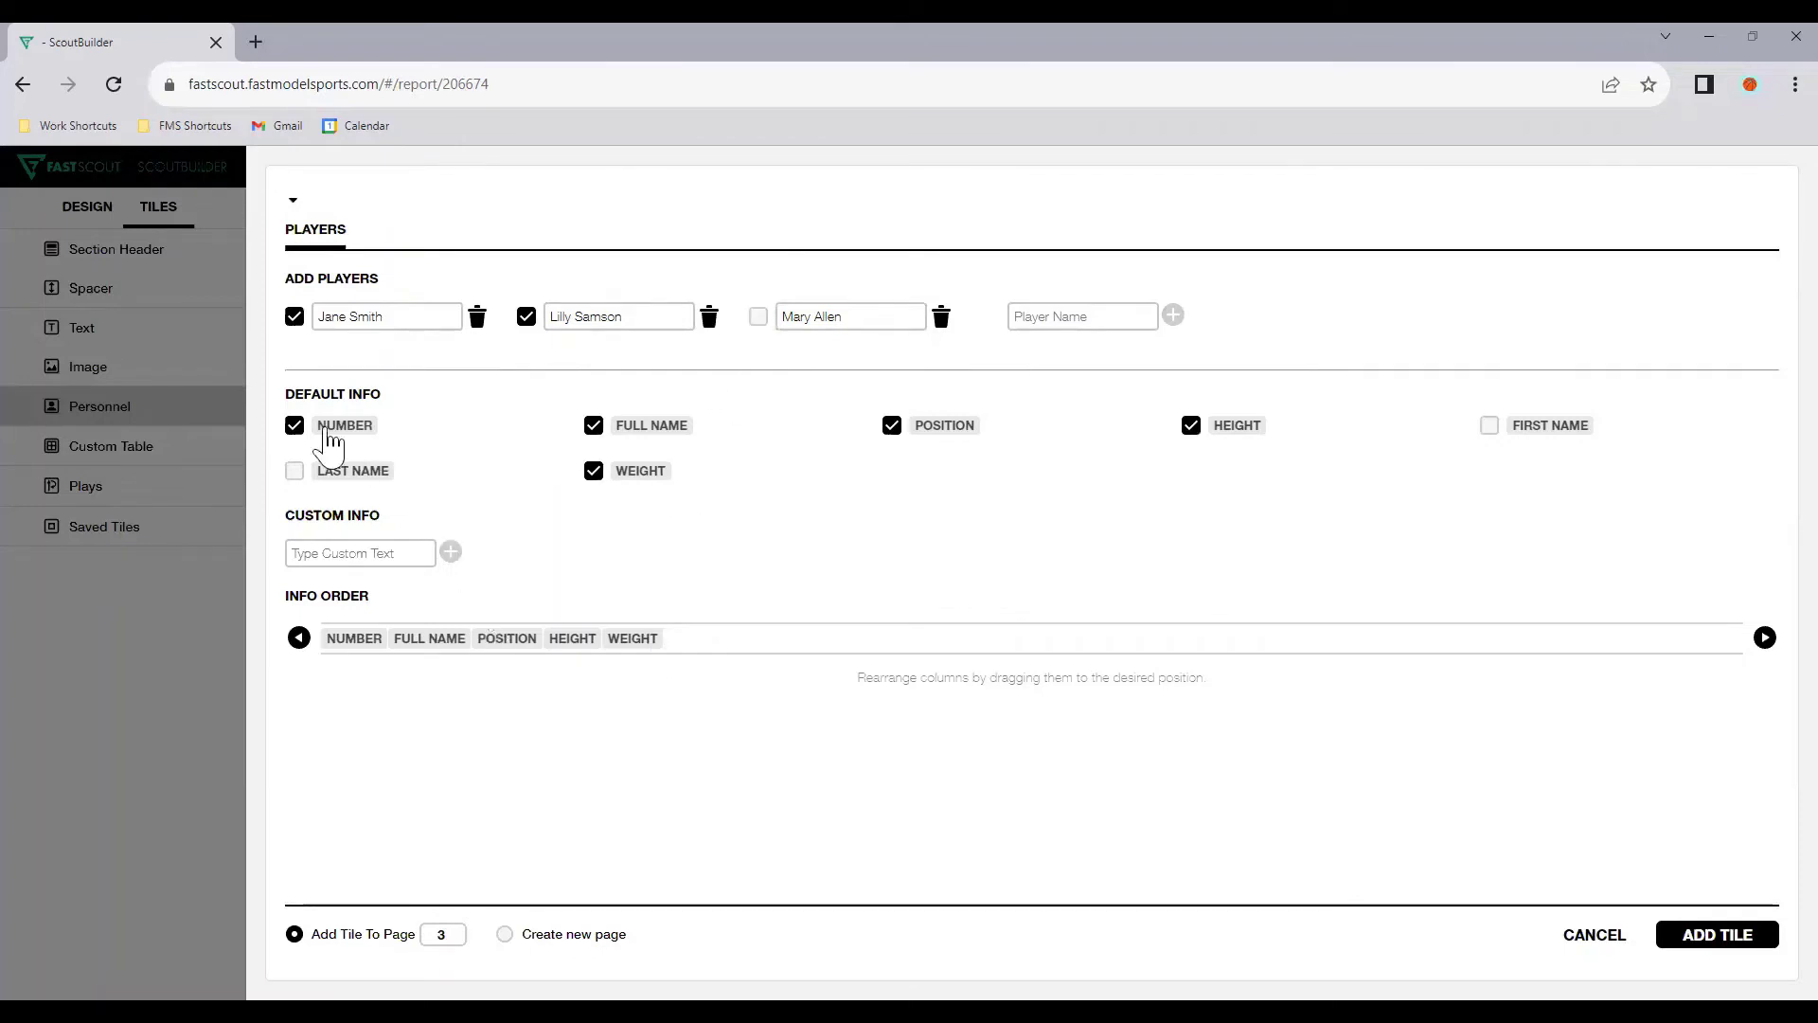
Step: Show number, full name, position and height without weight, then add the tile to page 3
click(892, 426)
click(892, 425)
drag(629, 654, 487, 650)
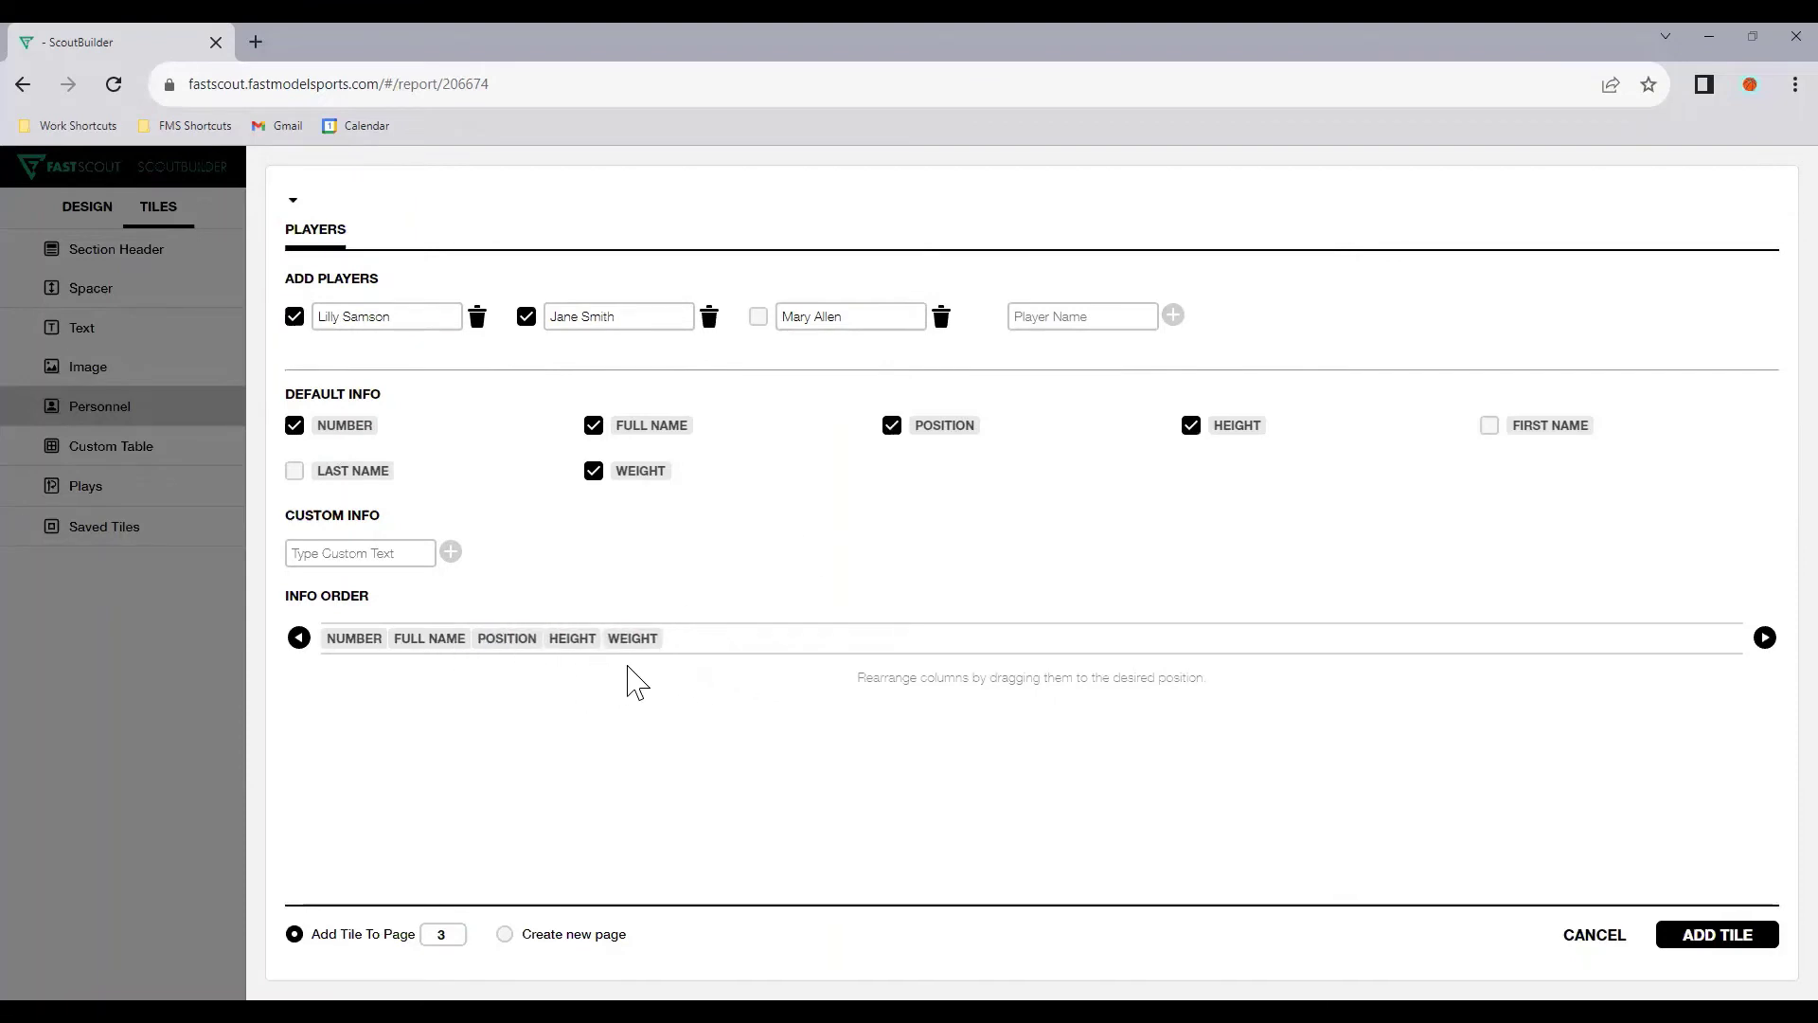
click(594, 471)
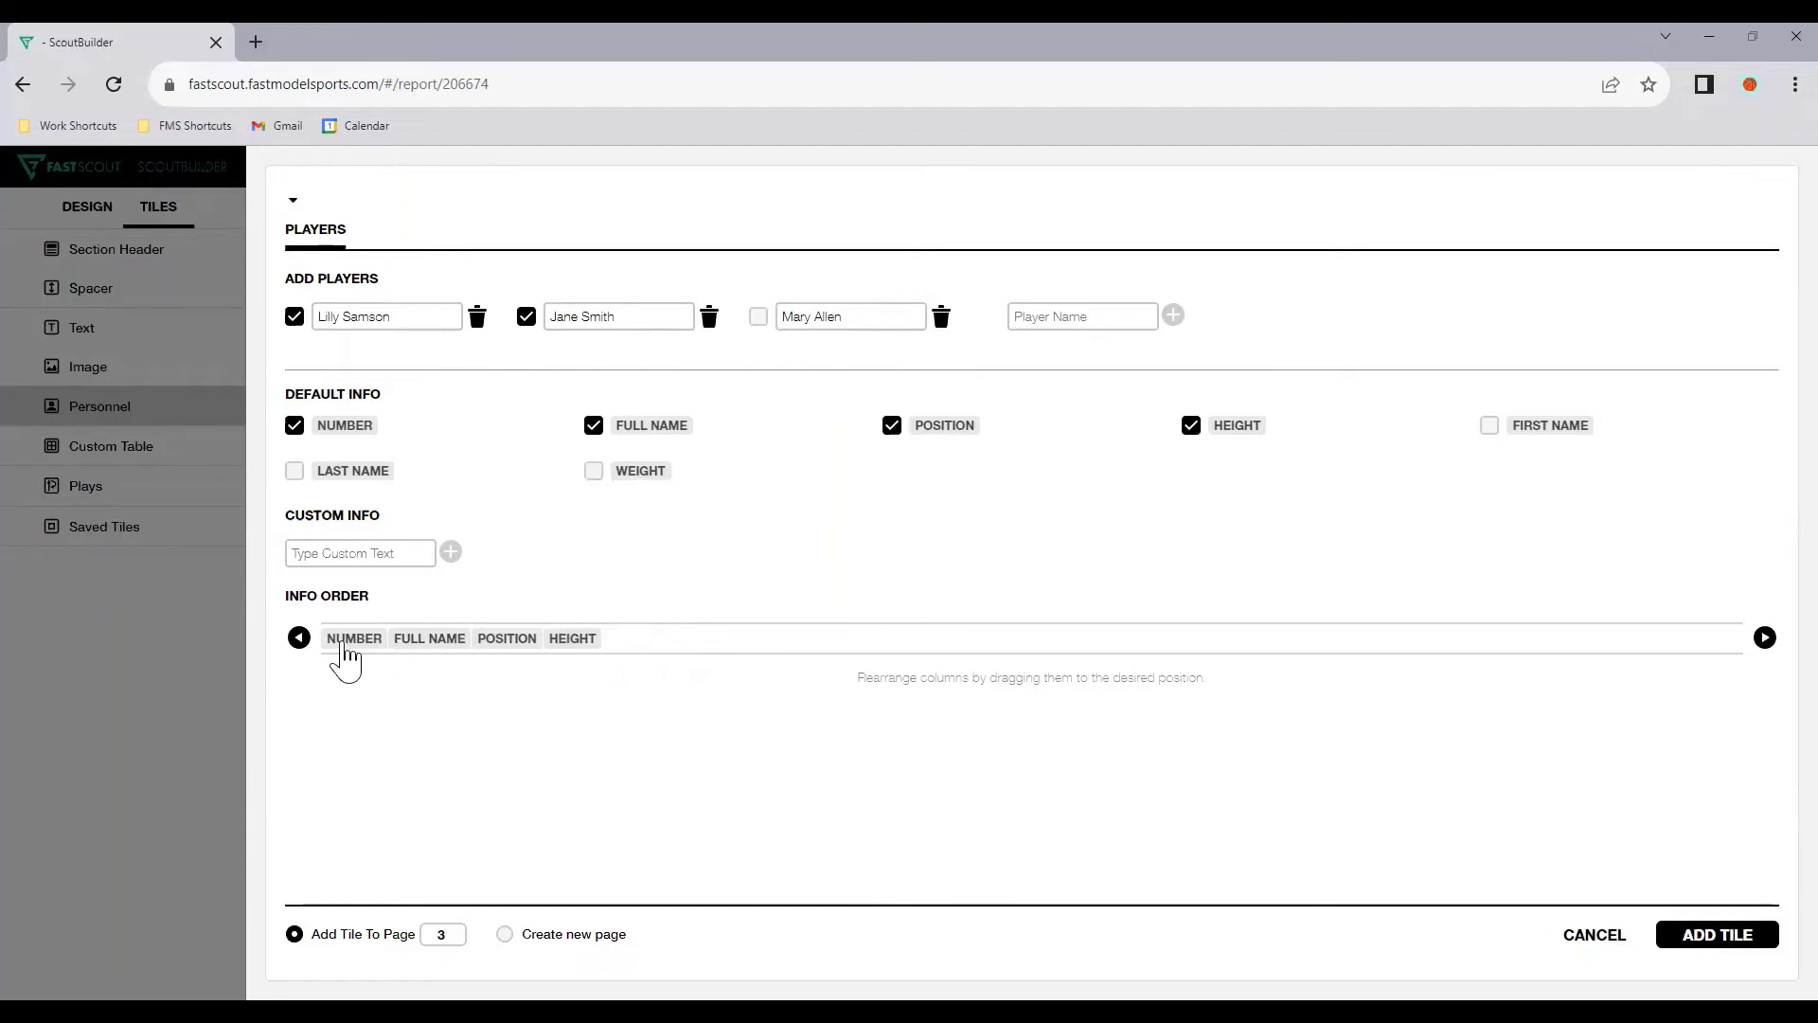
drag(442, 657, 516, 658)
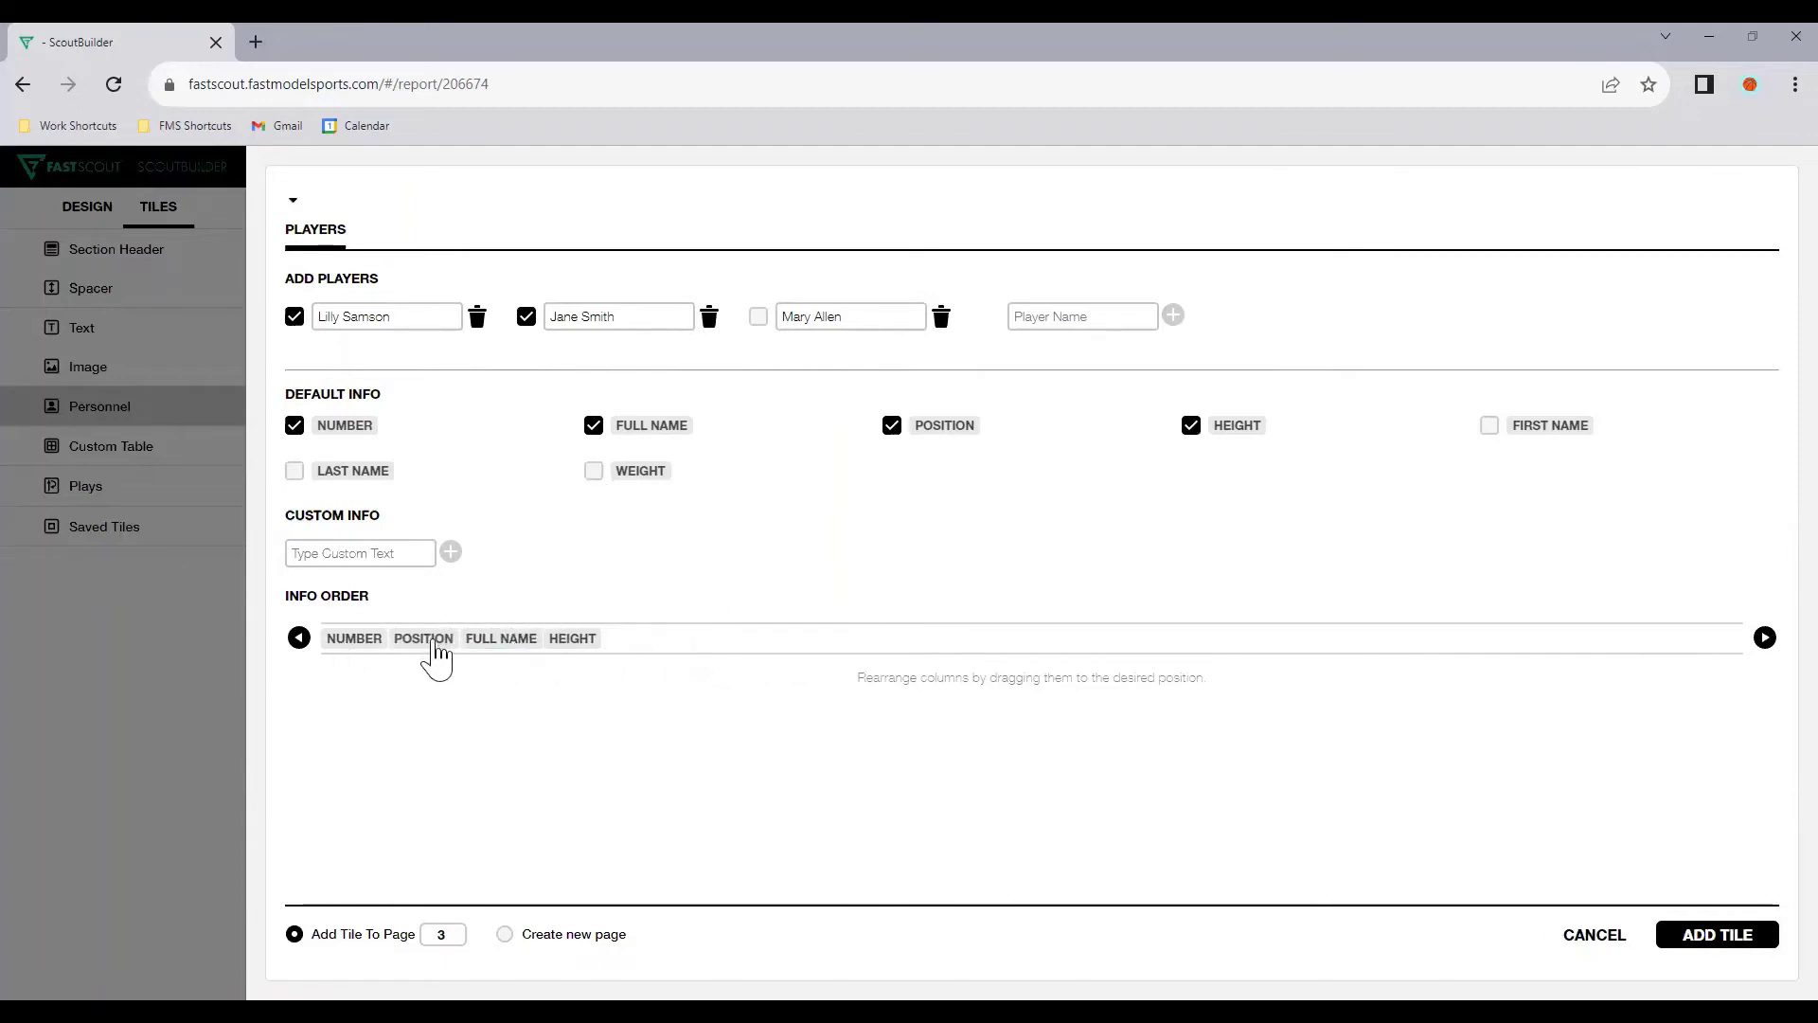
drag(435, 653, 771, 605)
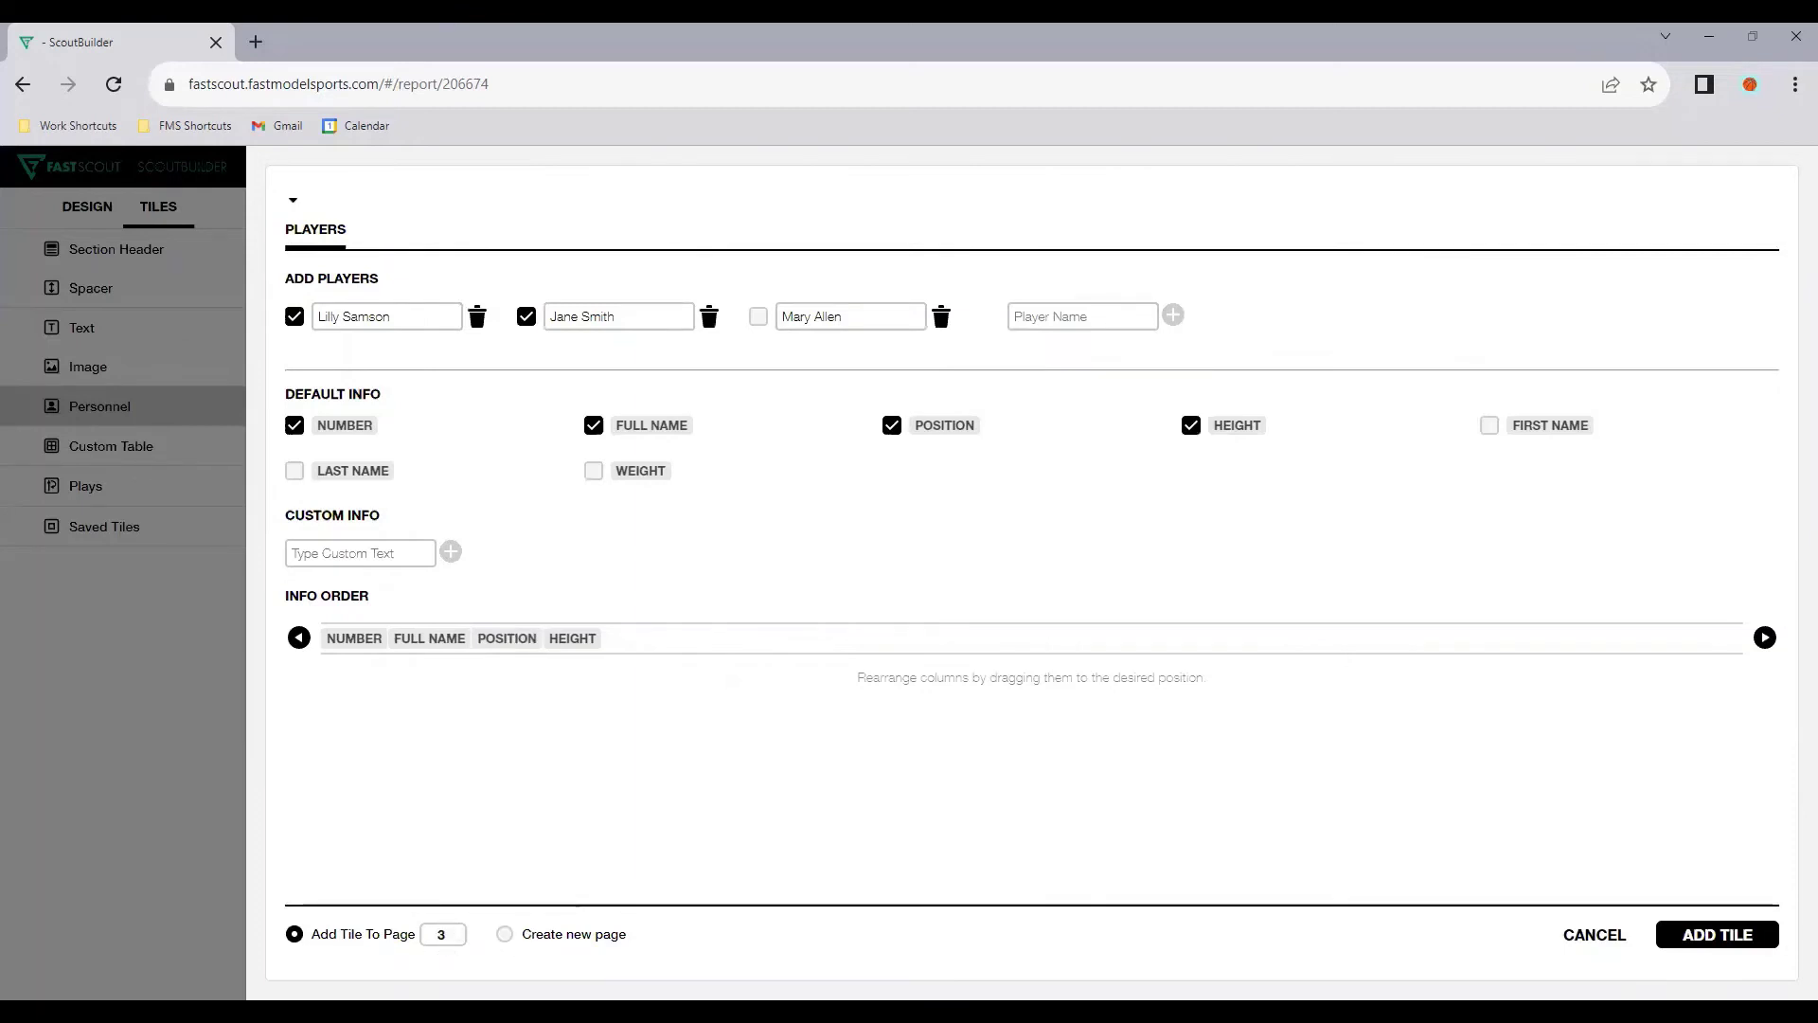
click(1705, 934)
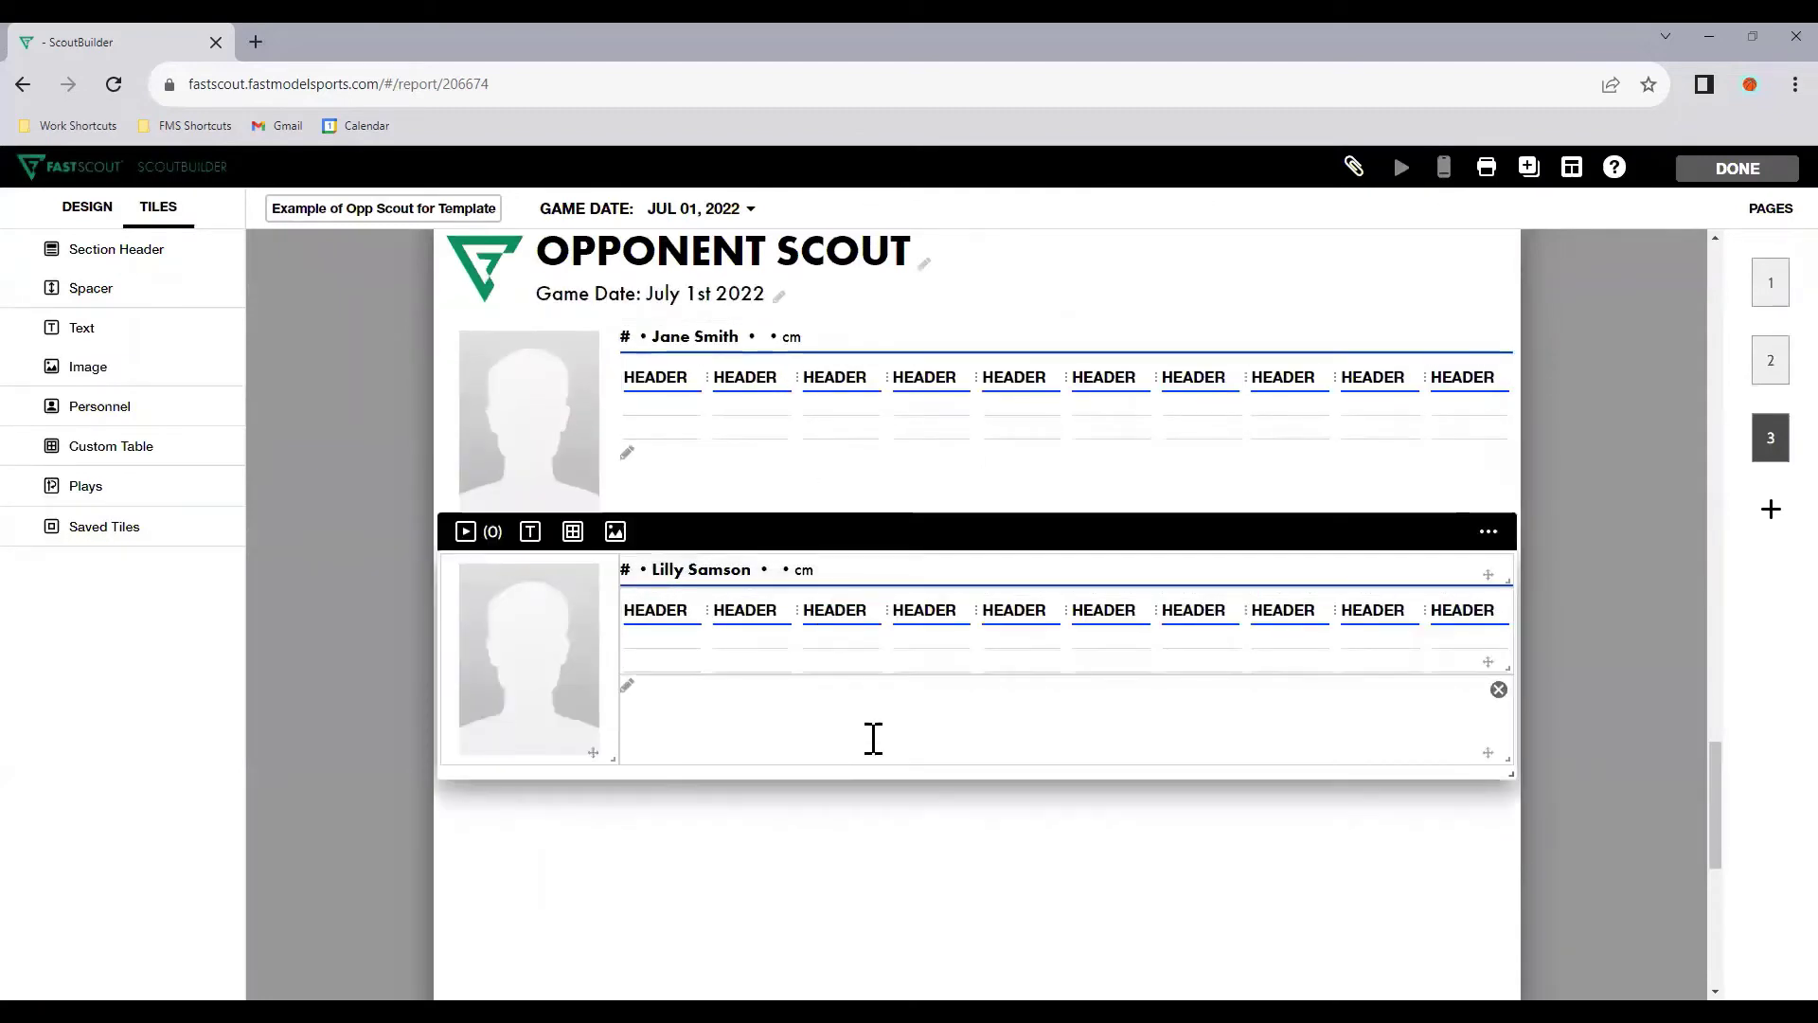
scroll(867, 753, up, 1)
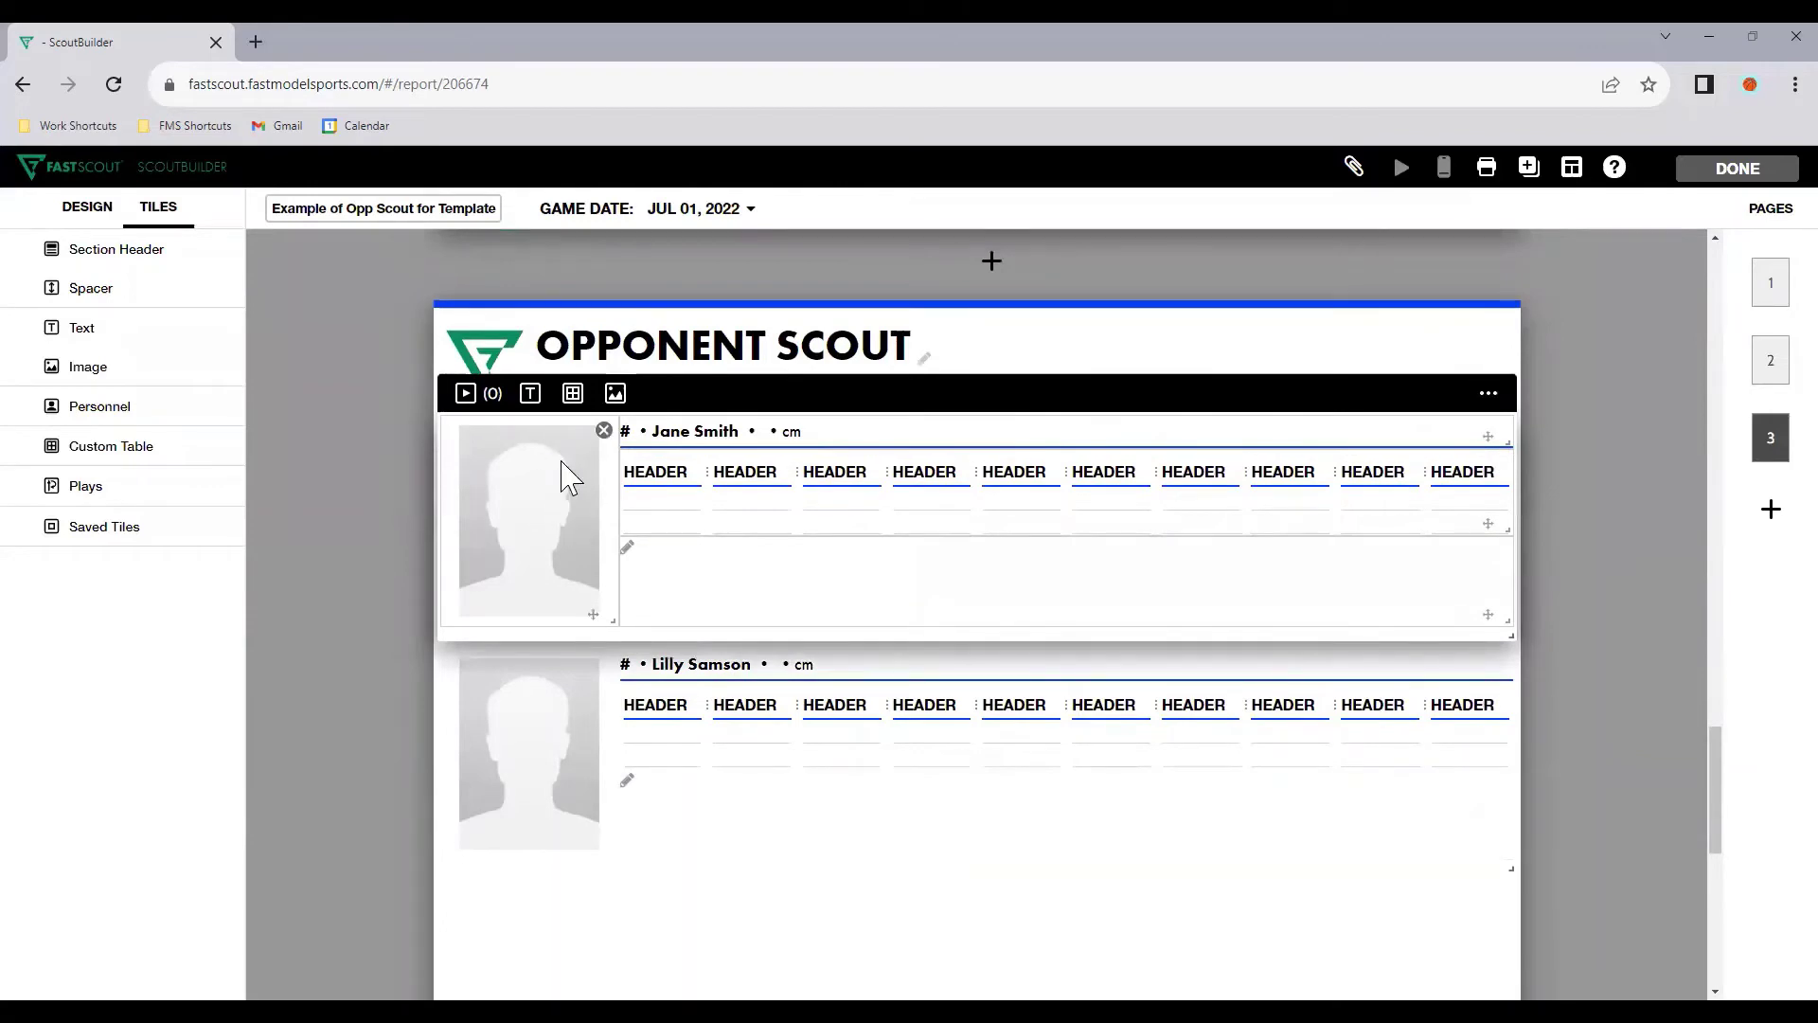
click(572, 448)
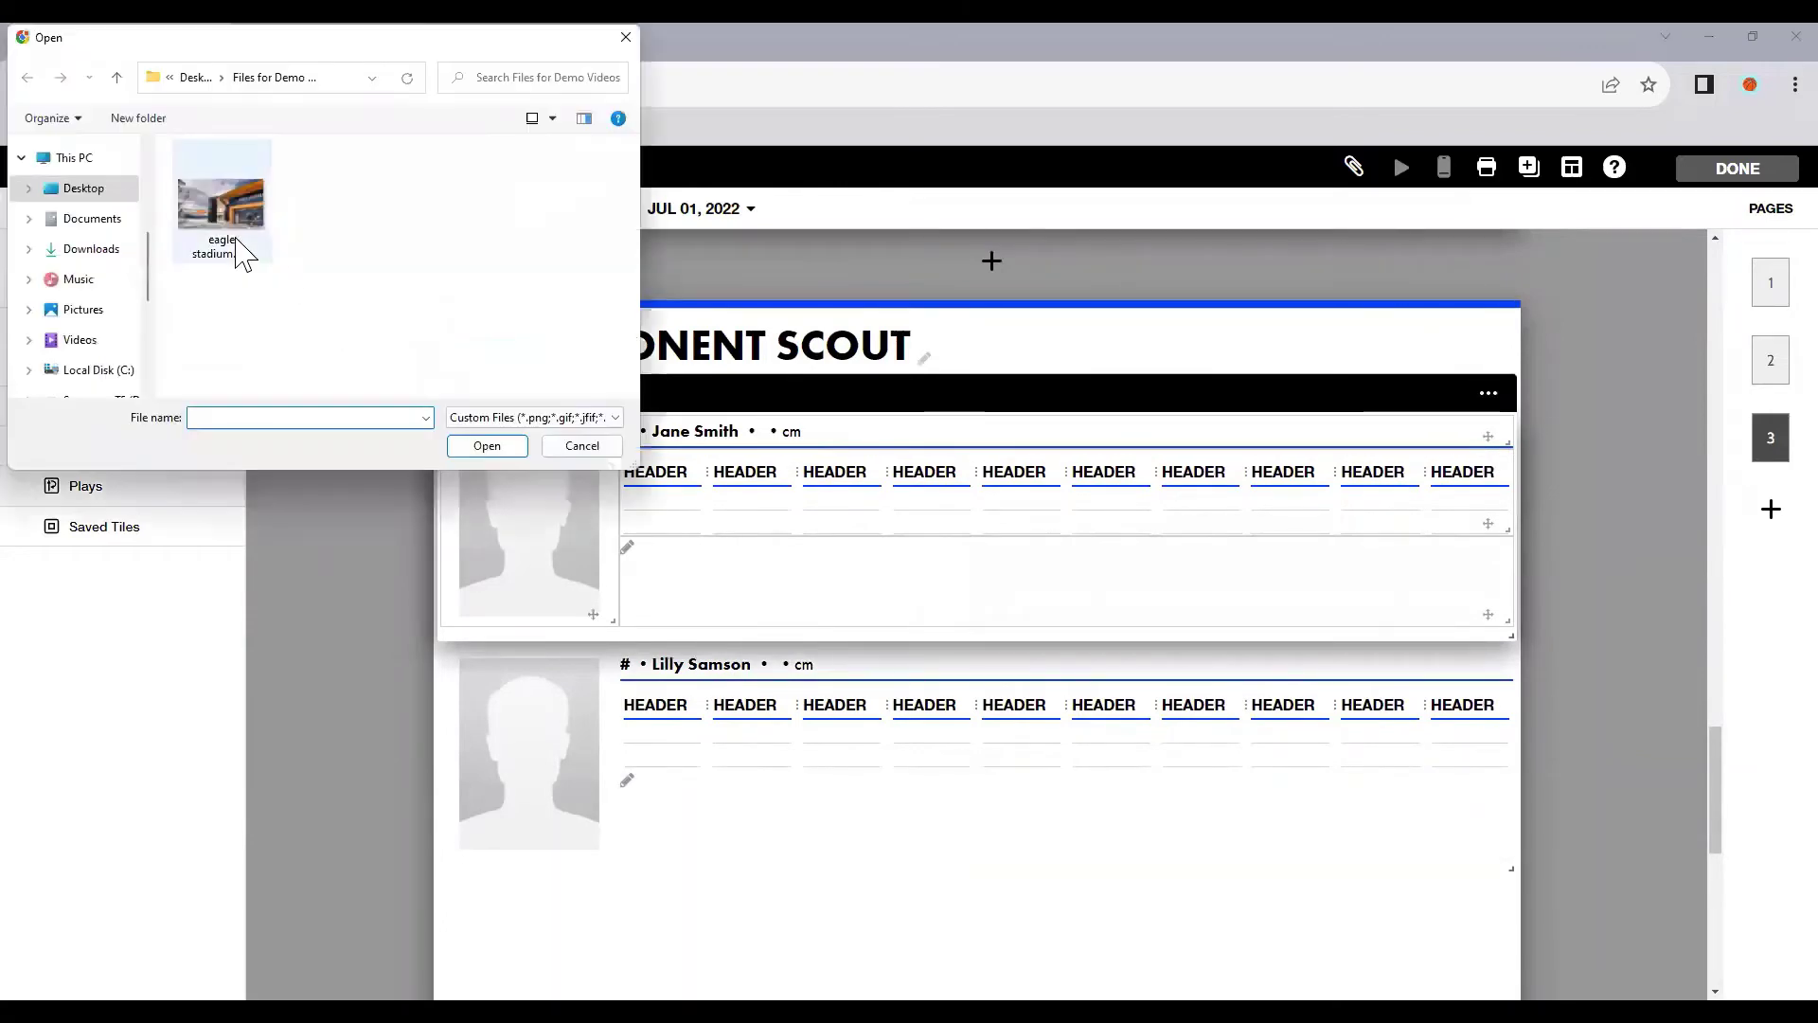
click(588, 444)
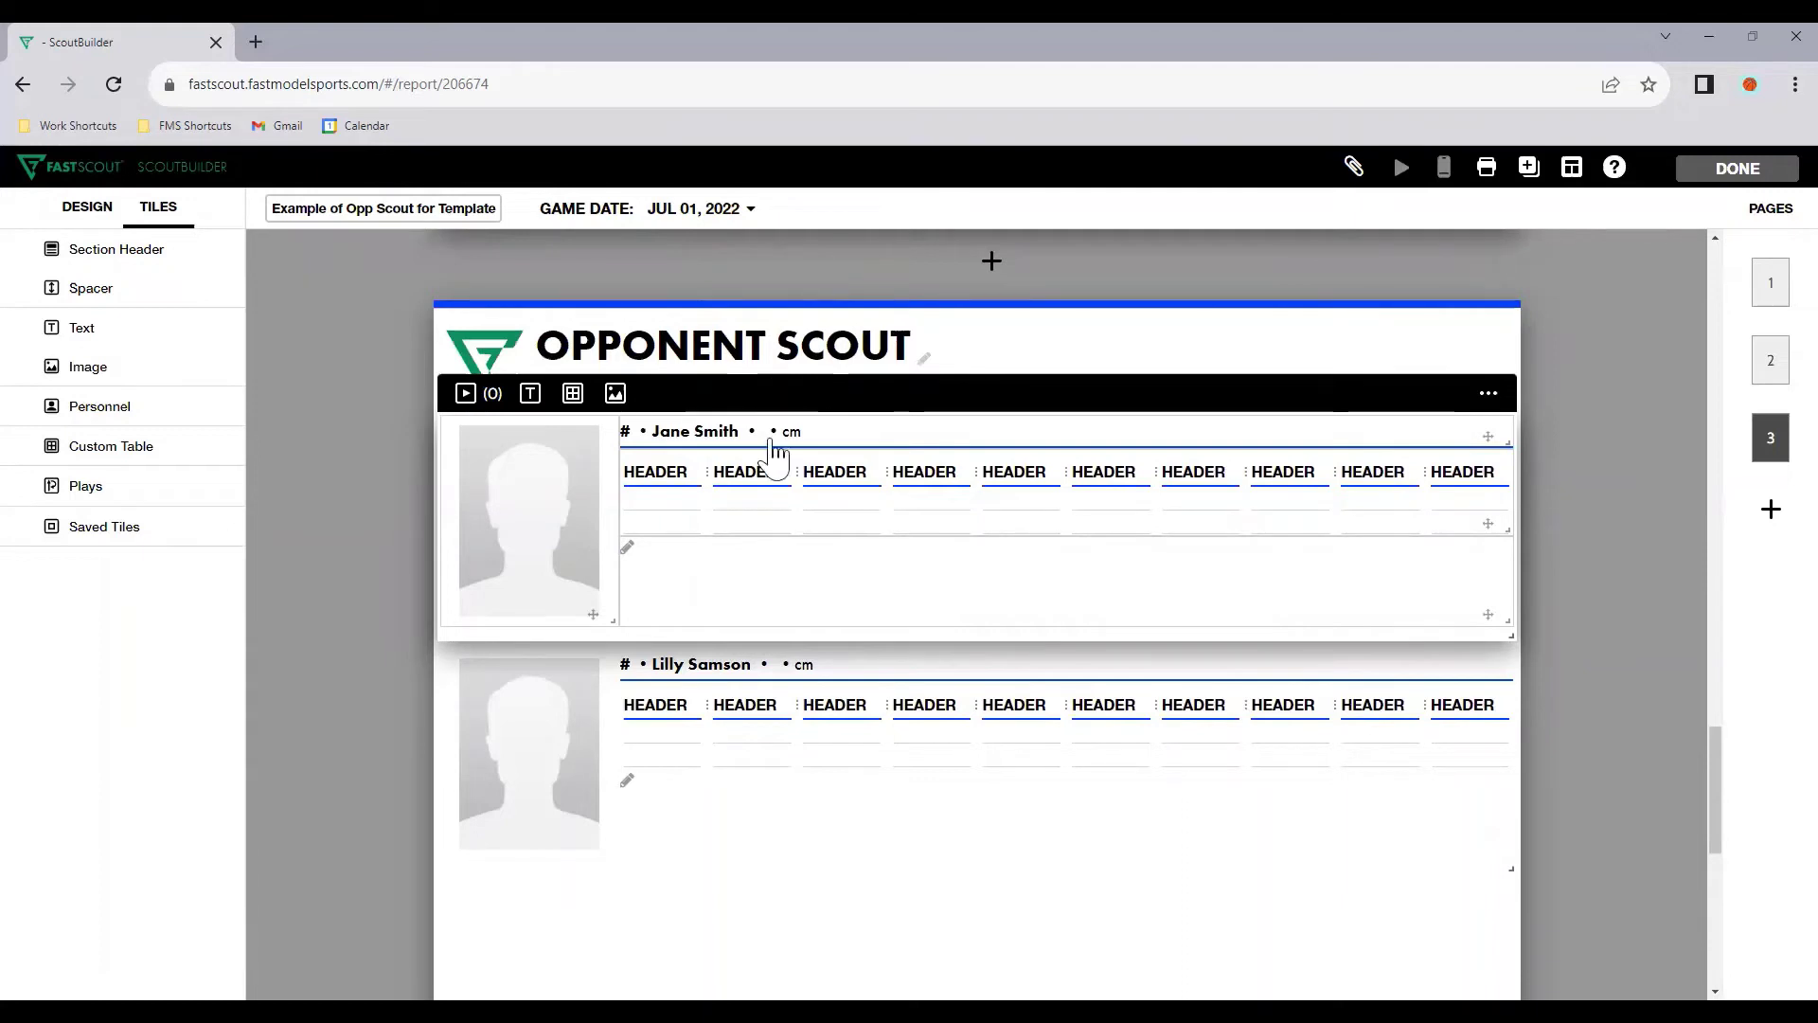
mouse_move(748, 488)
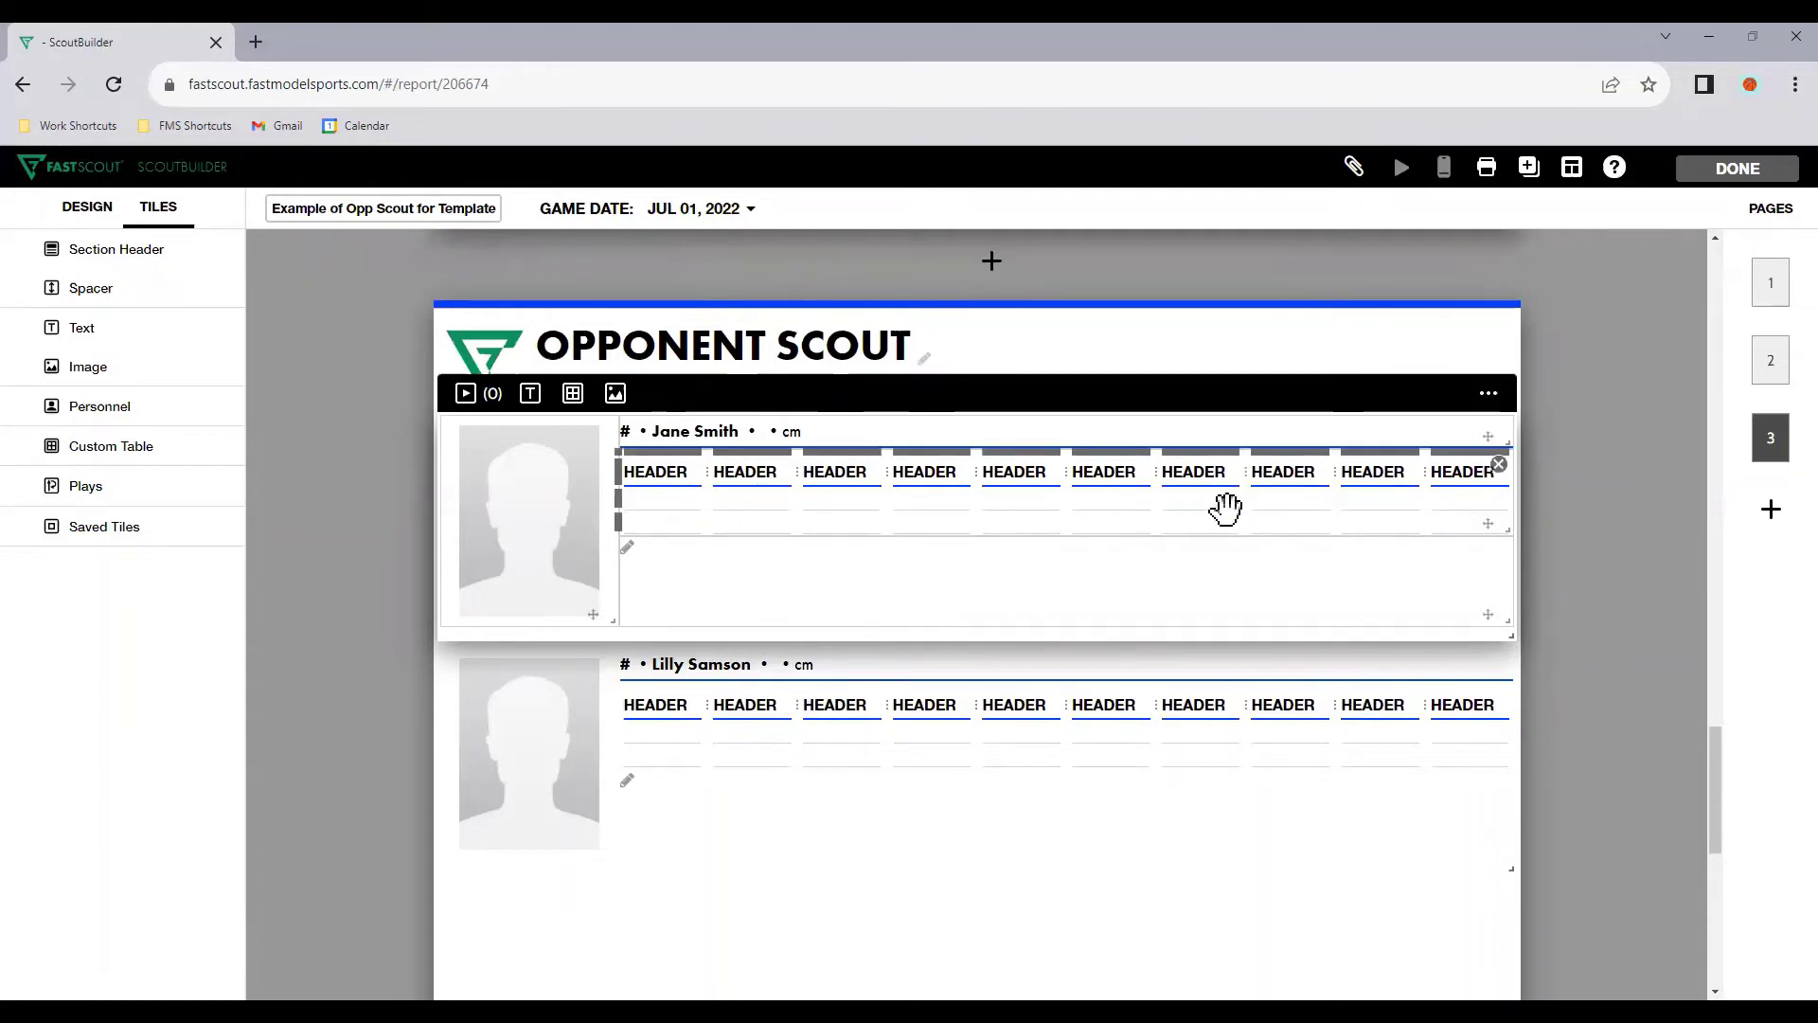
Step: Clear the first header cell of the first player's stats table and label the row SEASON
click(685, 599)
click(668, 462)
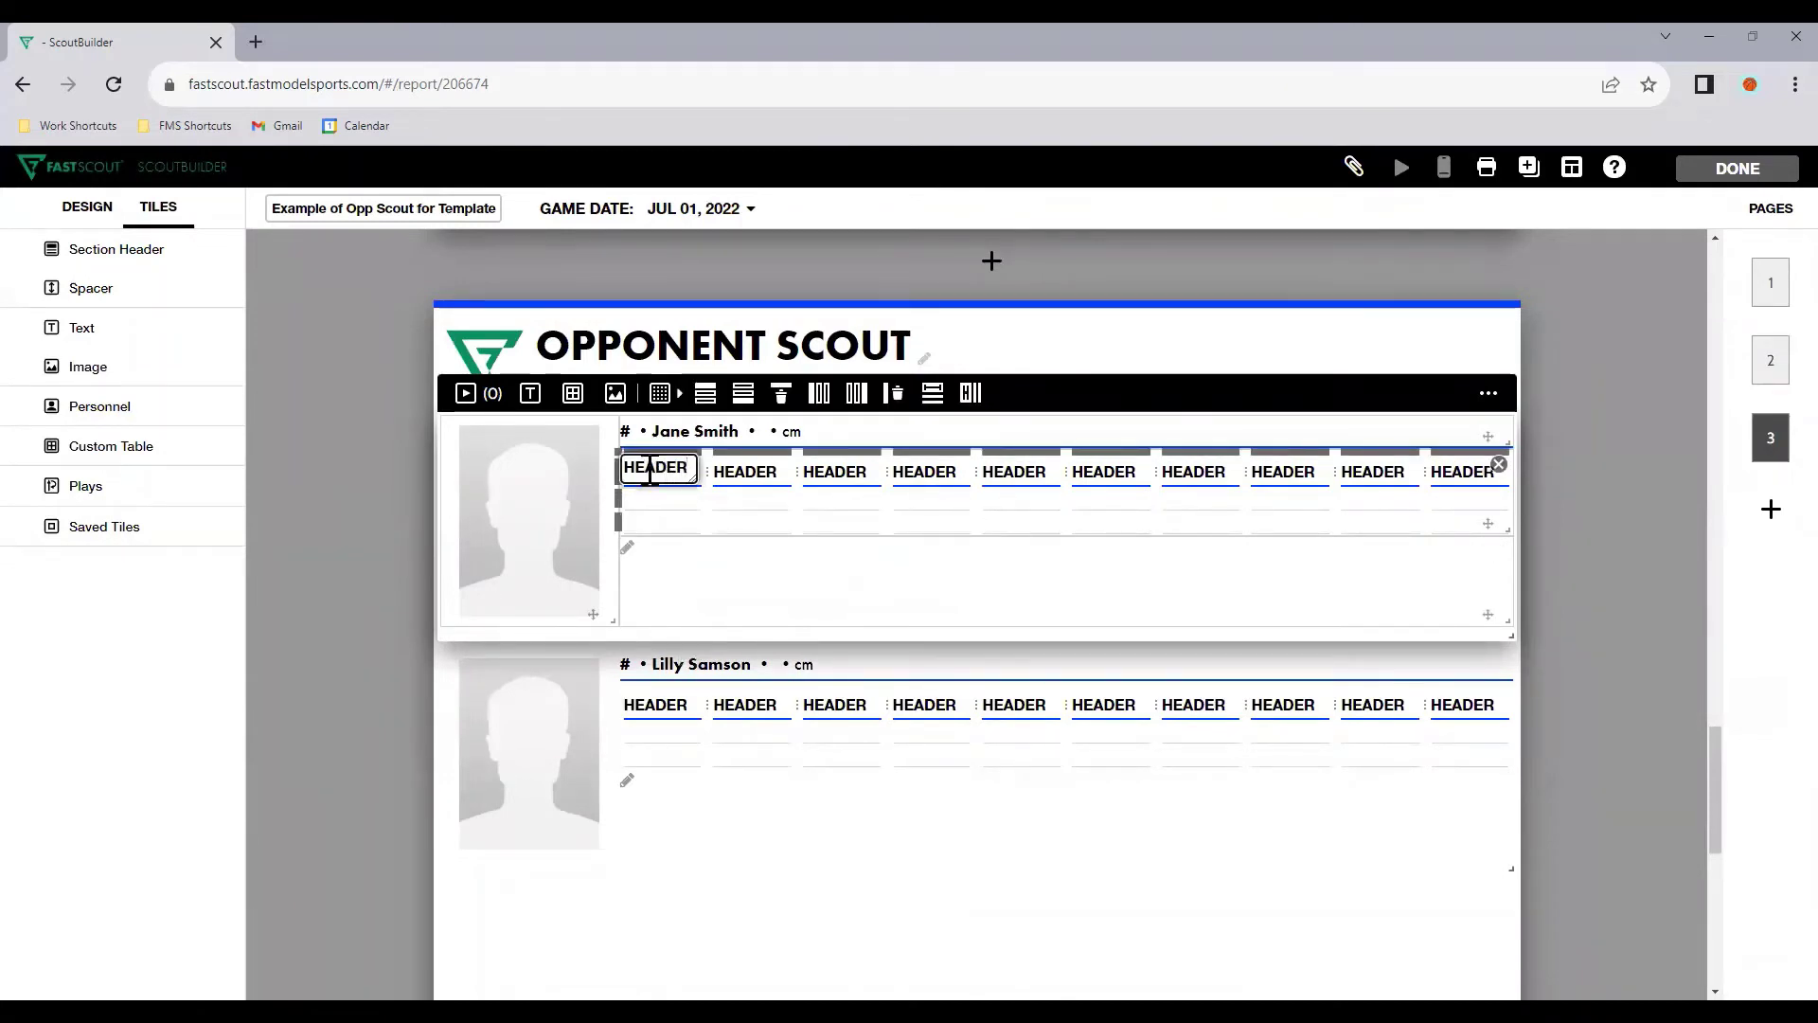
double_click(651, 469)
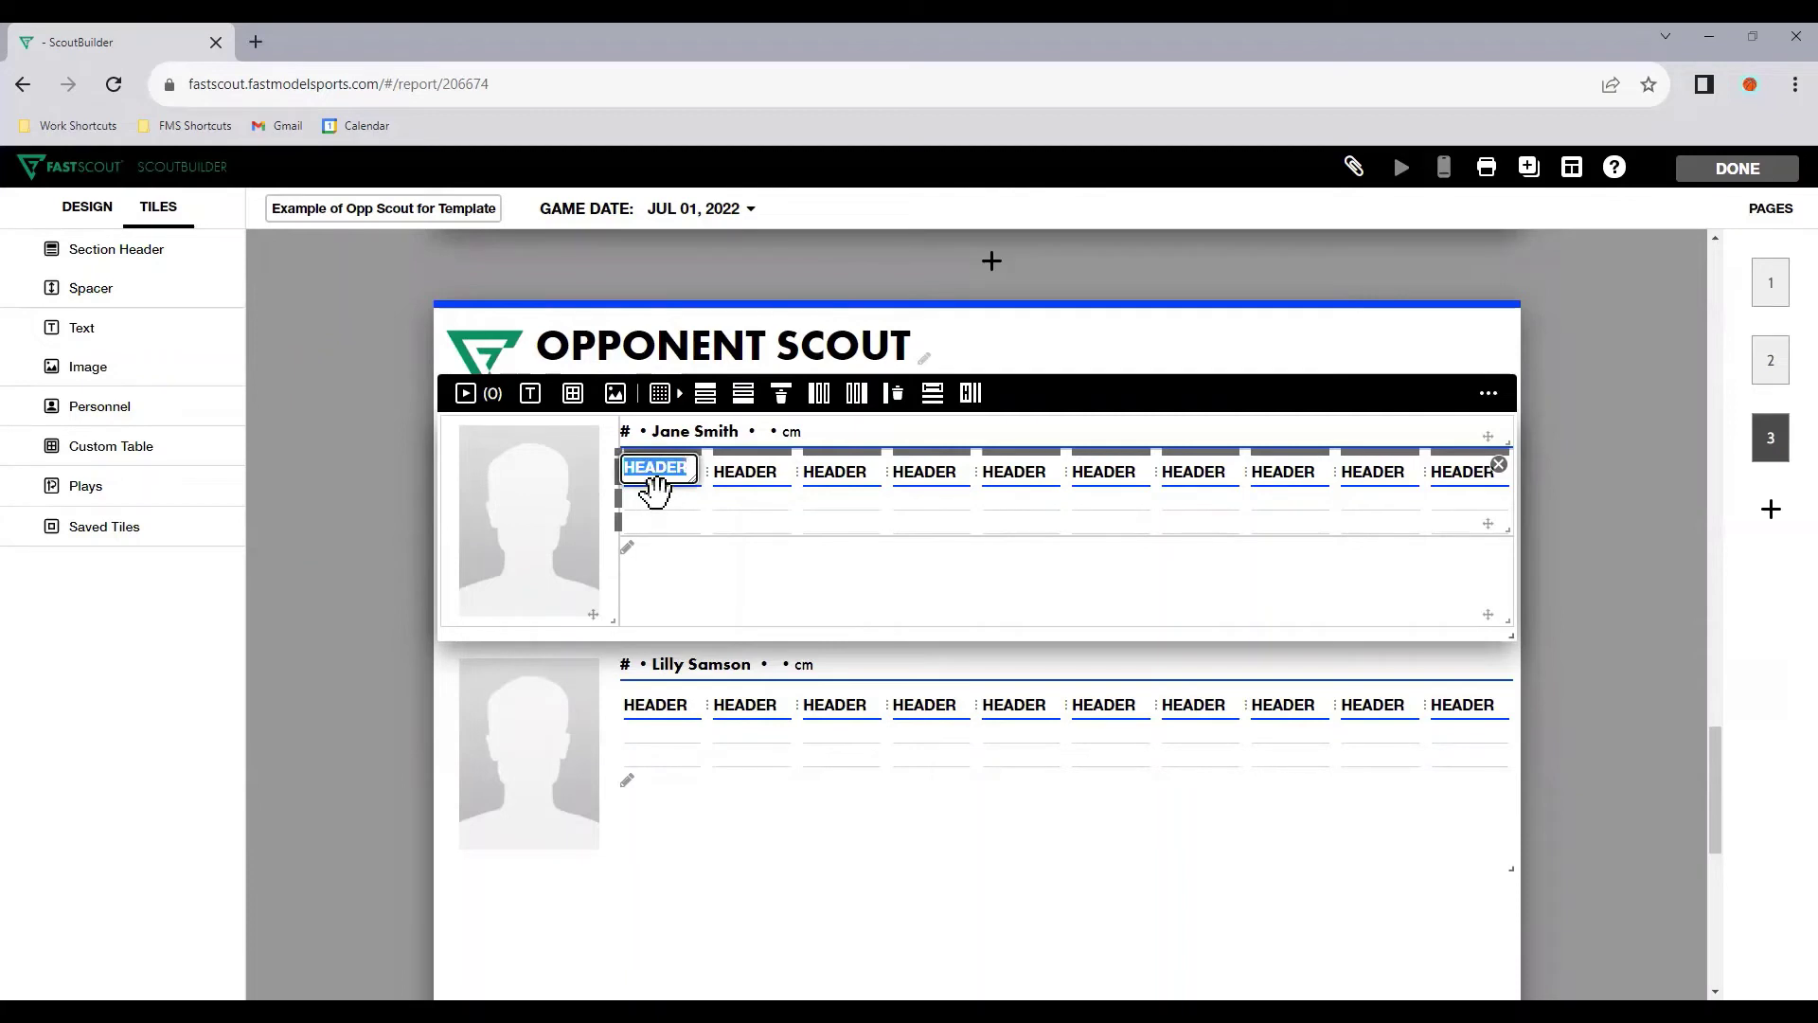
key(BackSpace)
click(660, 495)
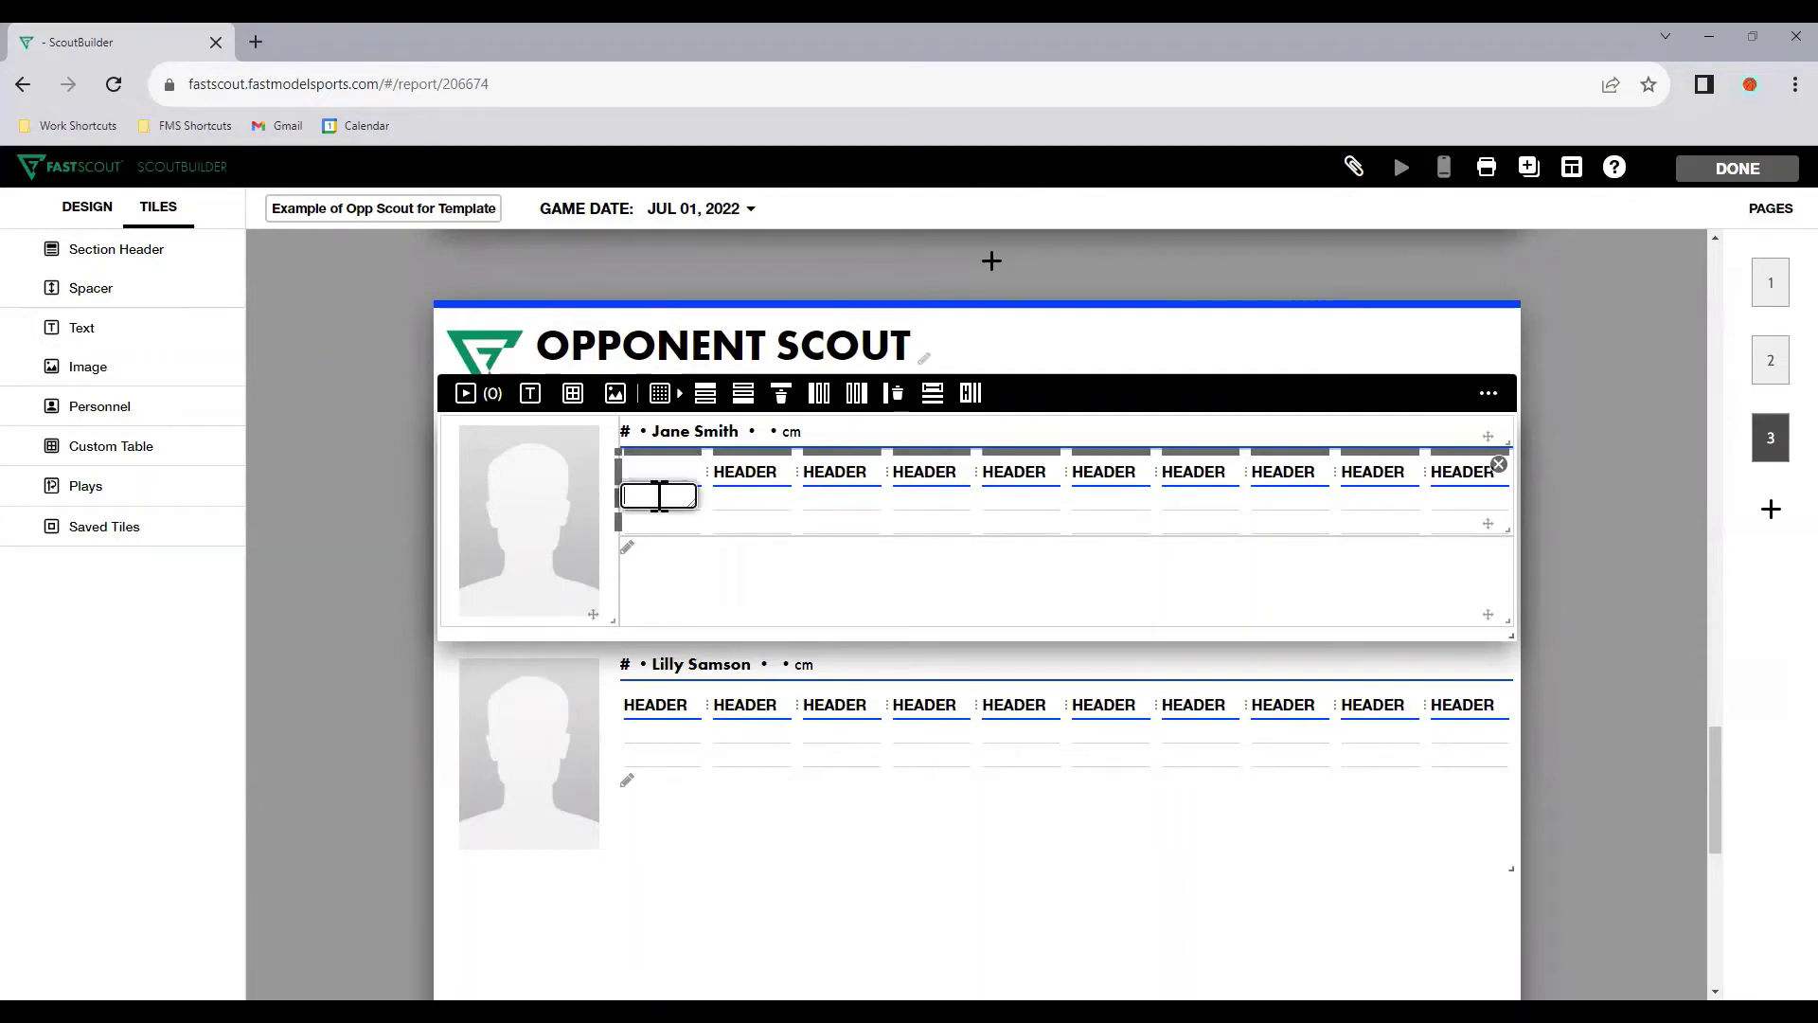
text(SEASON)
key(Return)
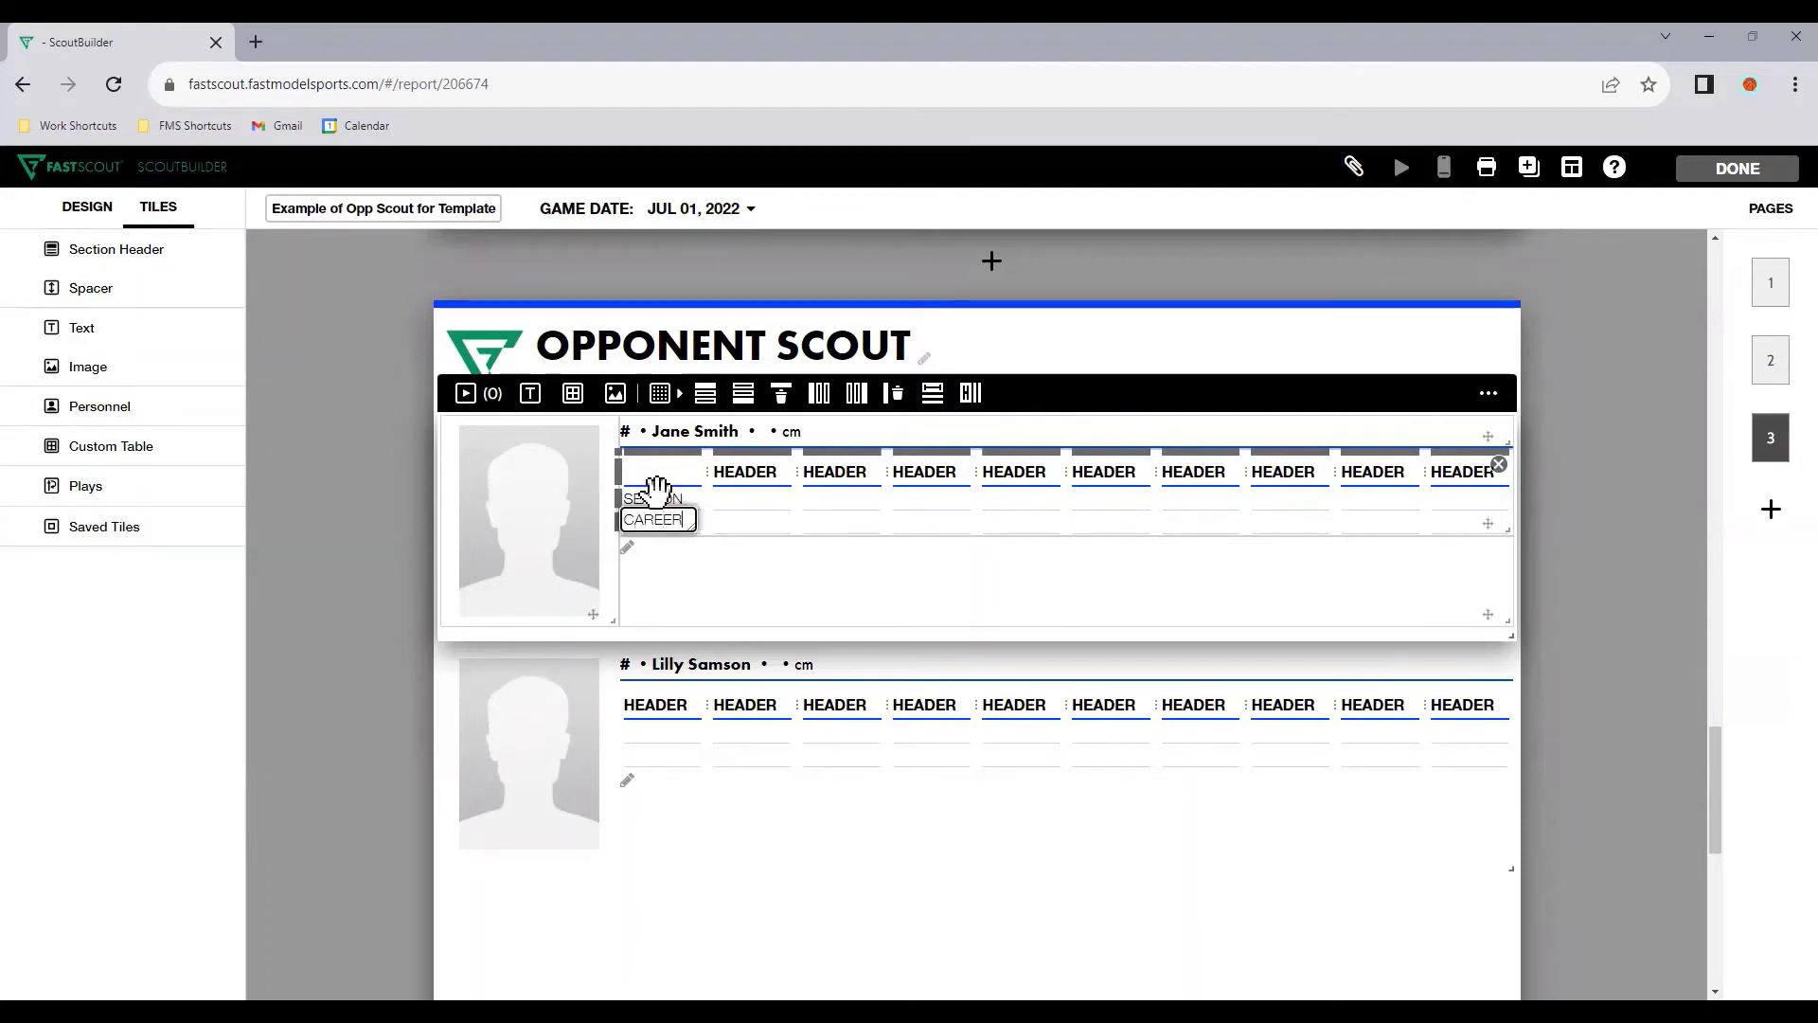
Step: Relabel the row Last 5, then change it back to Season
click(660, 495)
double_click(660, 496)
text(Last 5)
key(Return)
text(Season)
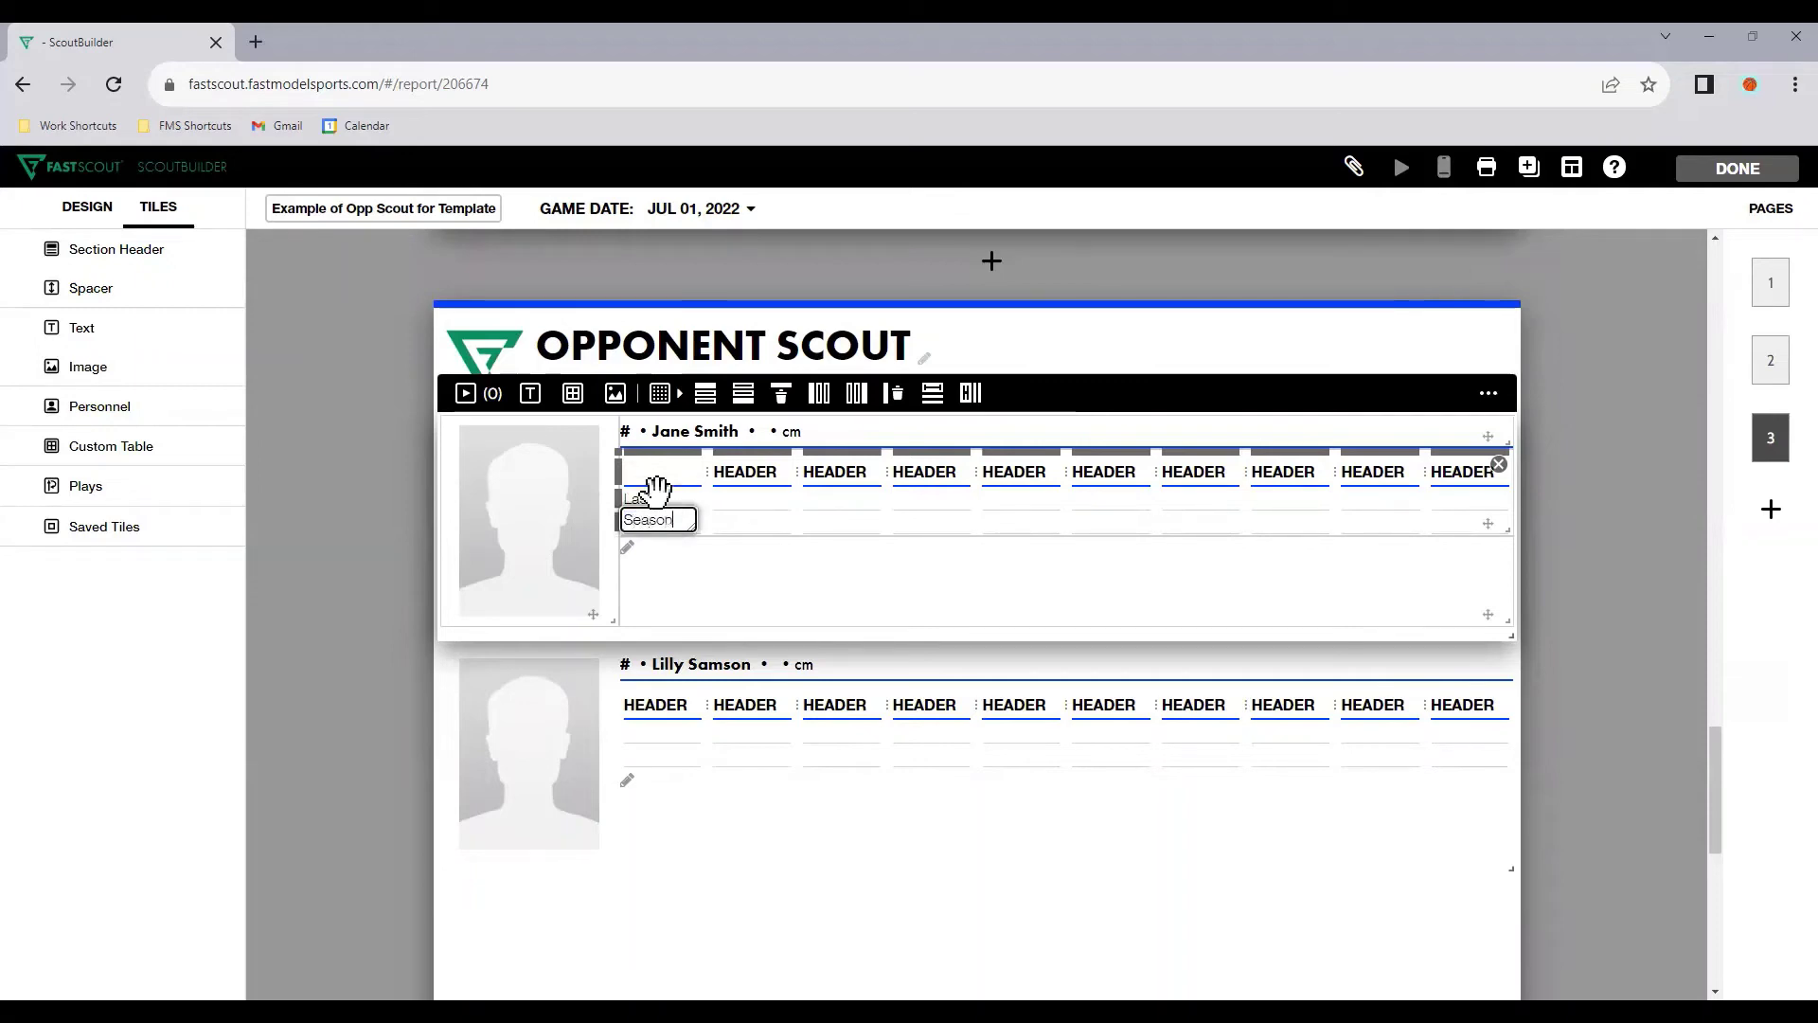
click(659, 494)
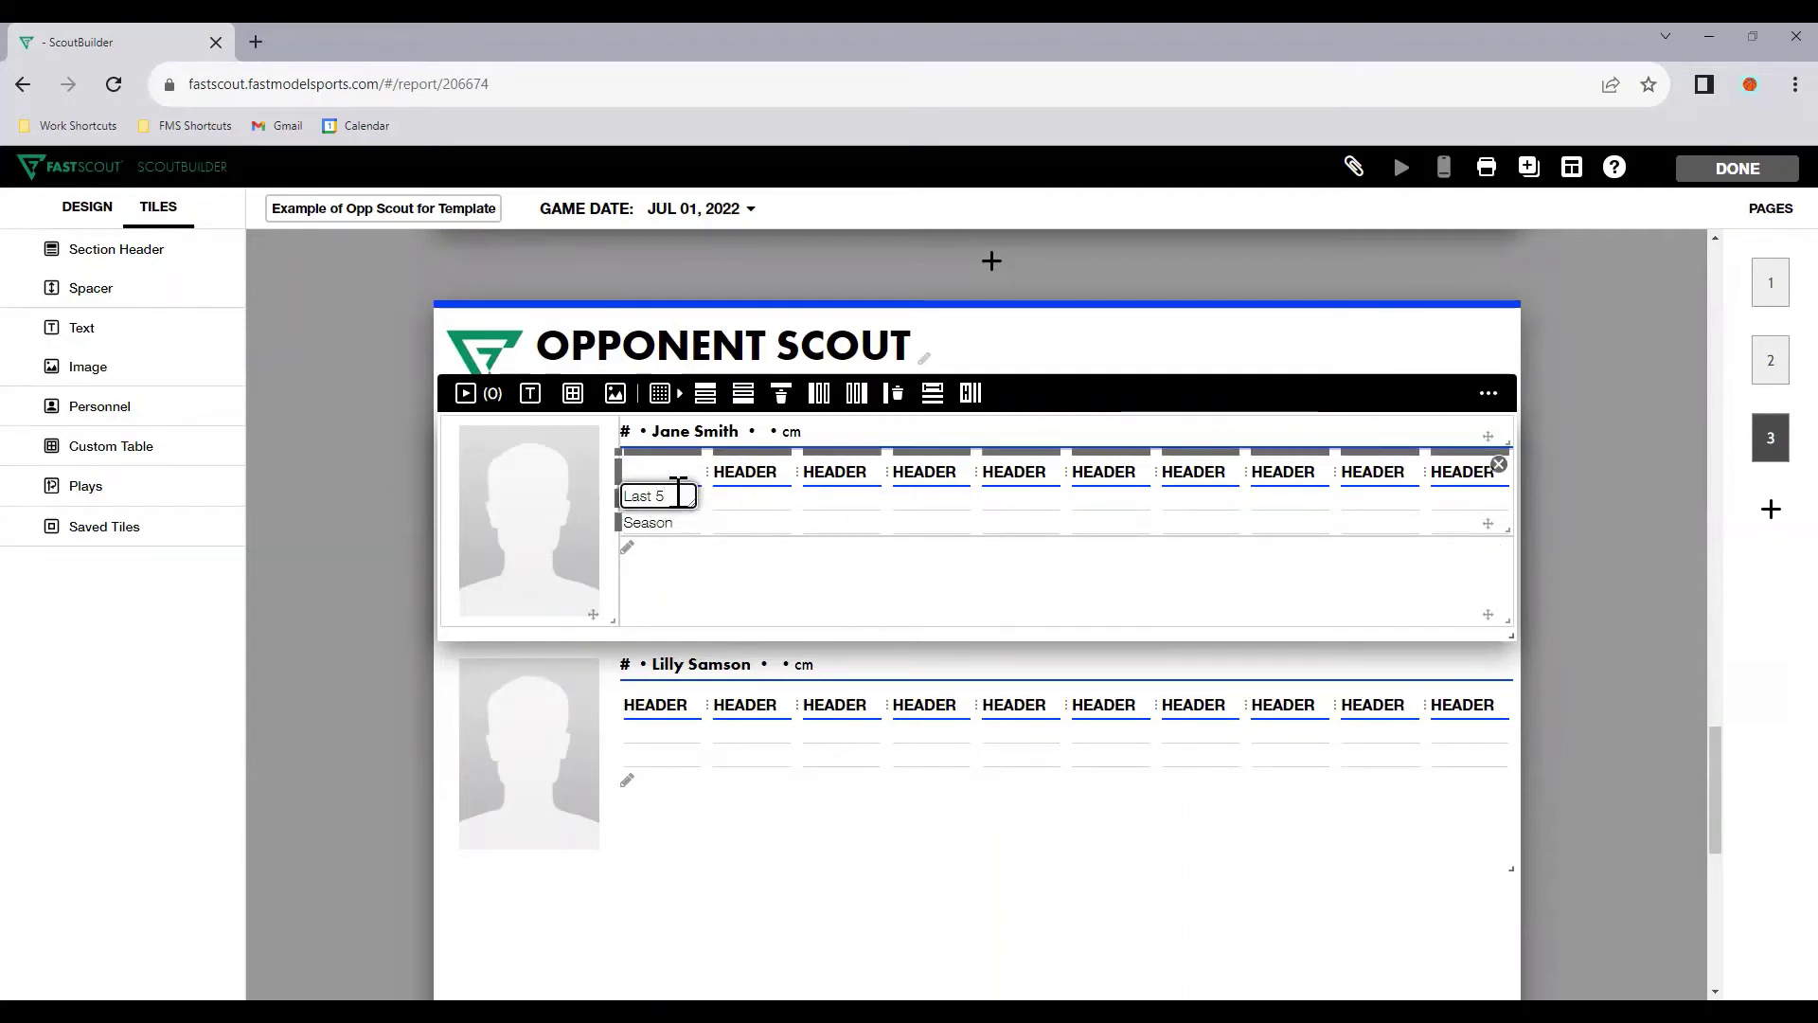
click(829, 519)
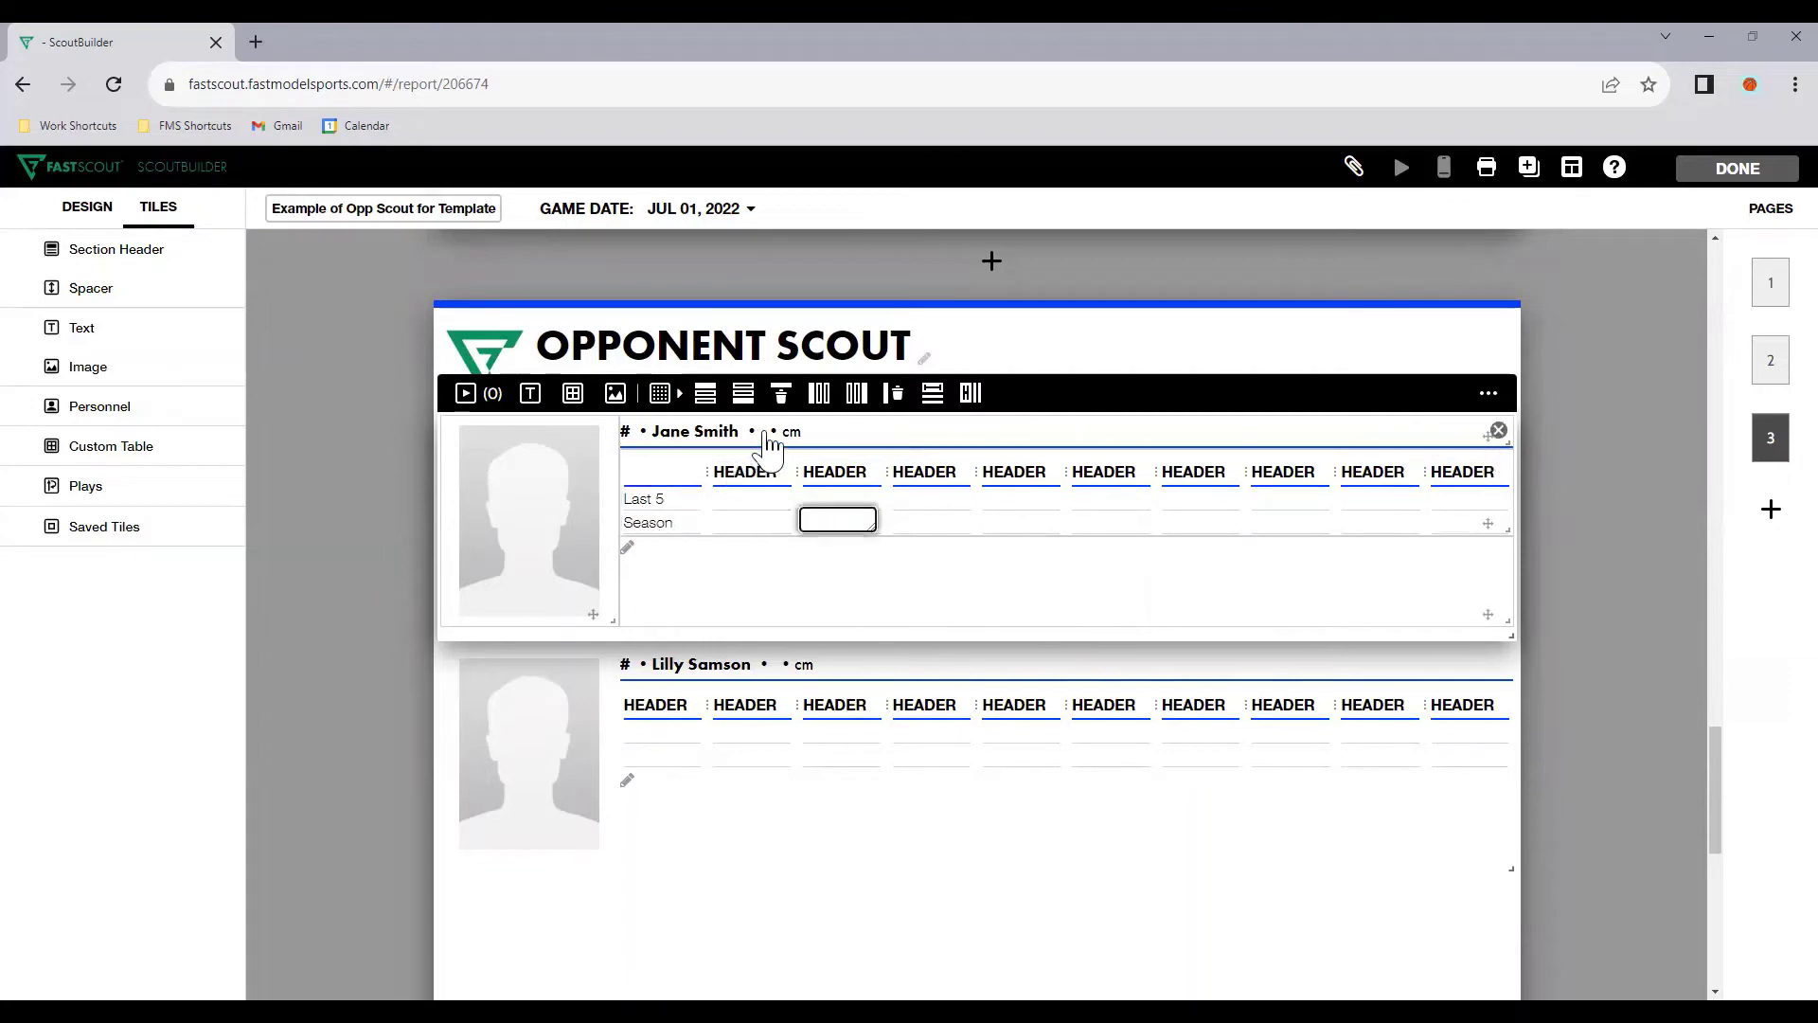
click(682, 564)
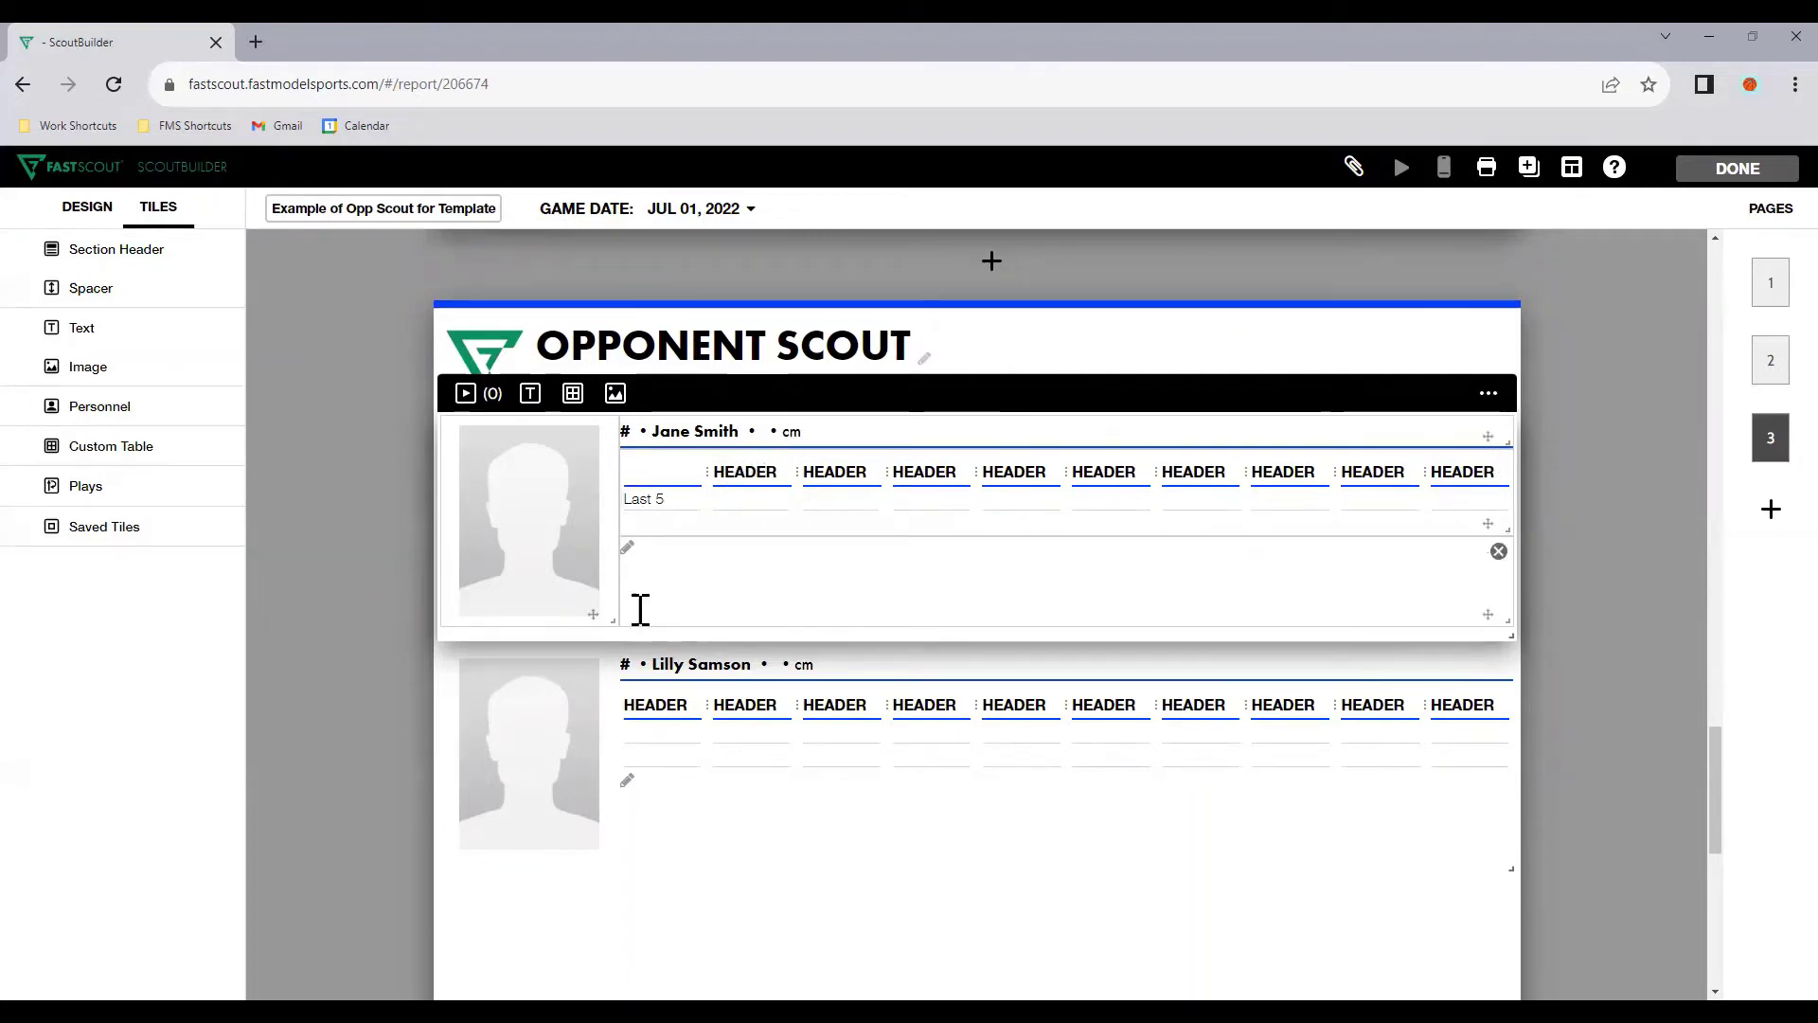
click(644, 496)
drag(625, 496, 652, 496)
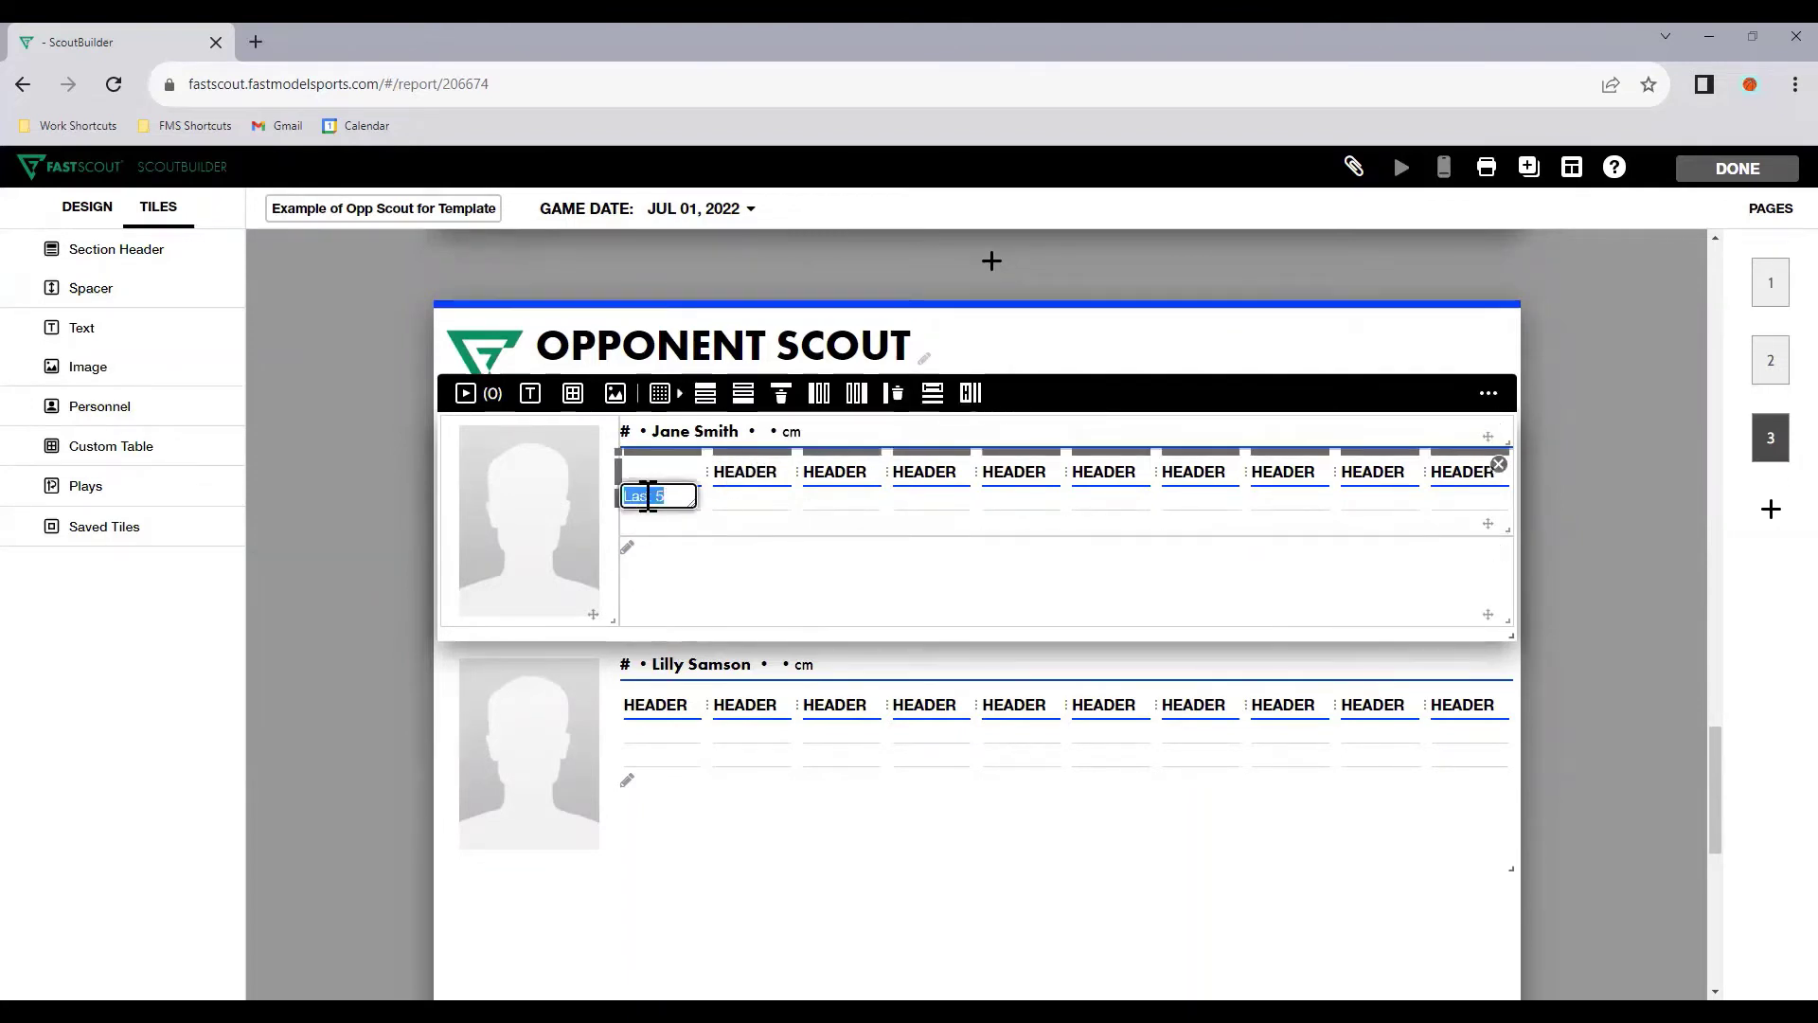
text(Season)
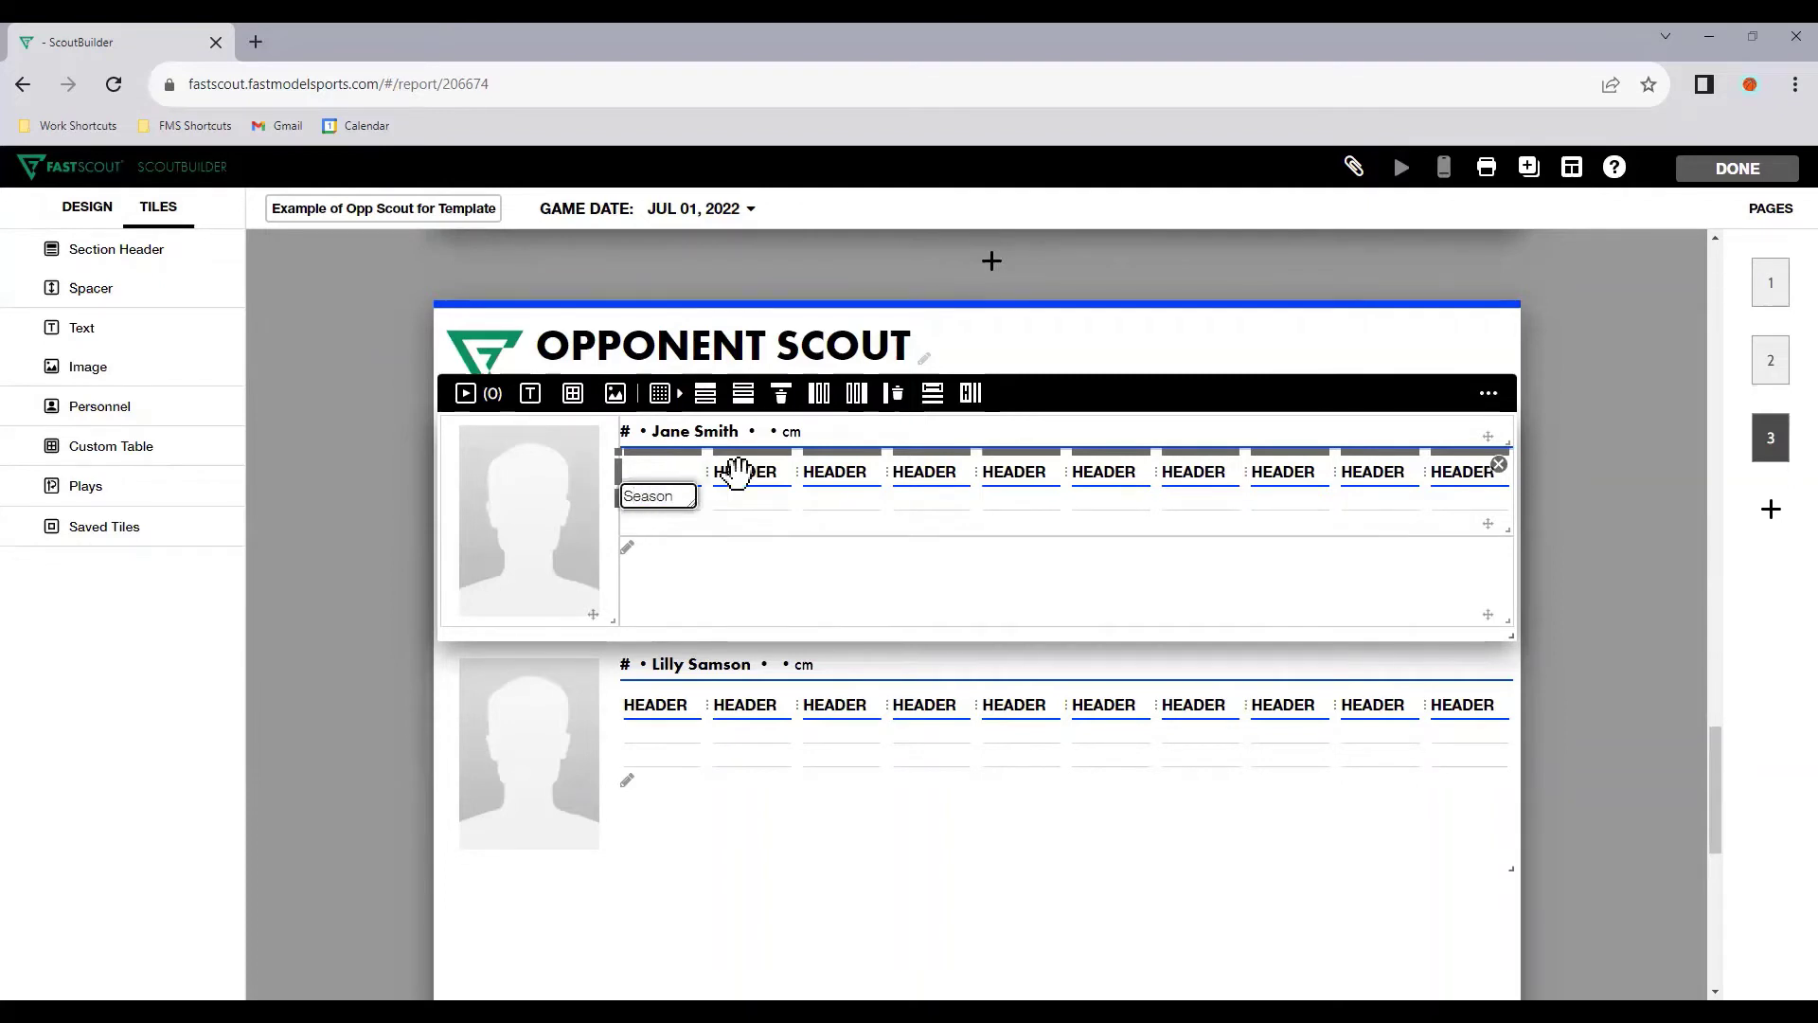
Step: Fill the header cells with PTS, REB, AST, STL, BLK, 3P% and FT%
double_click(744, 471)
text(PTS)
key(Tab)
text(REB)
key(Tab)
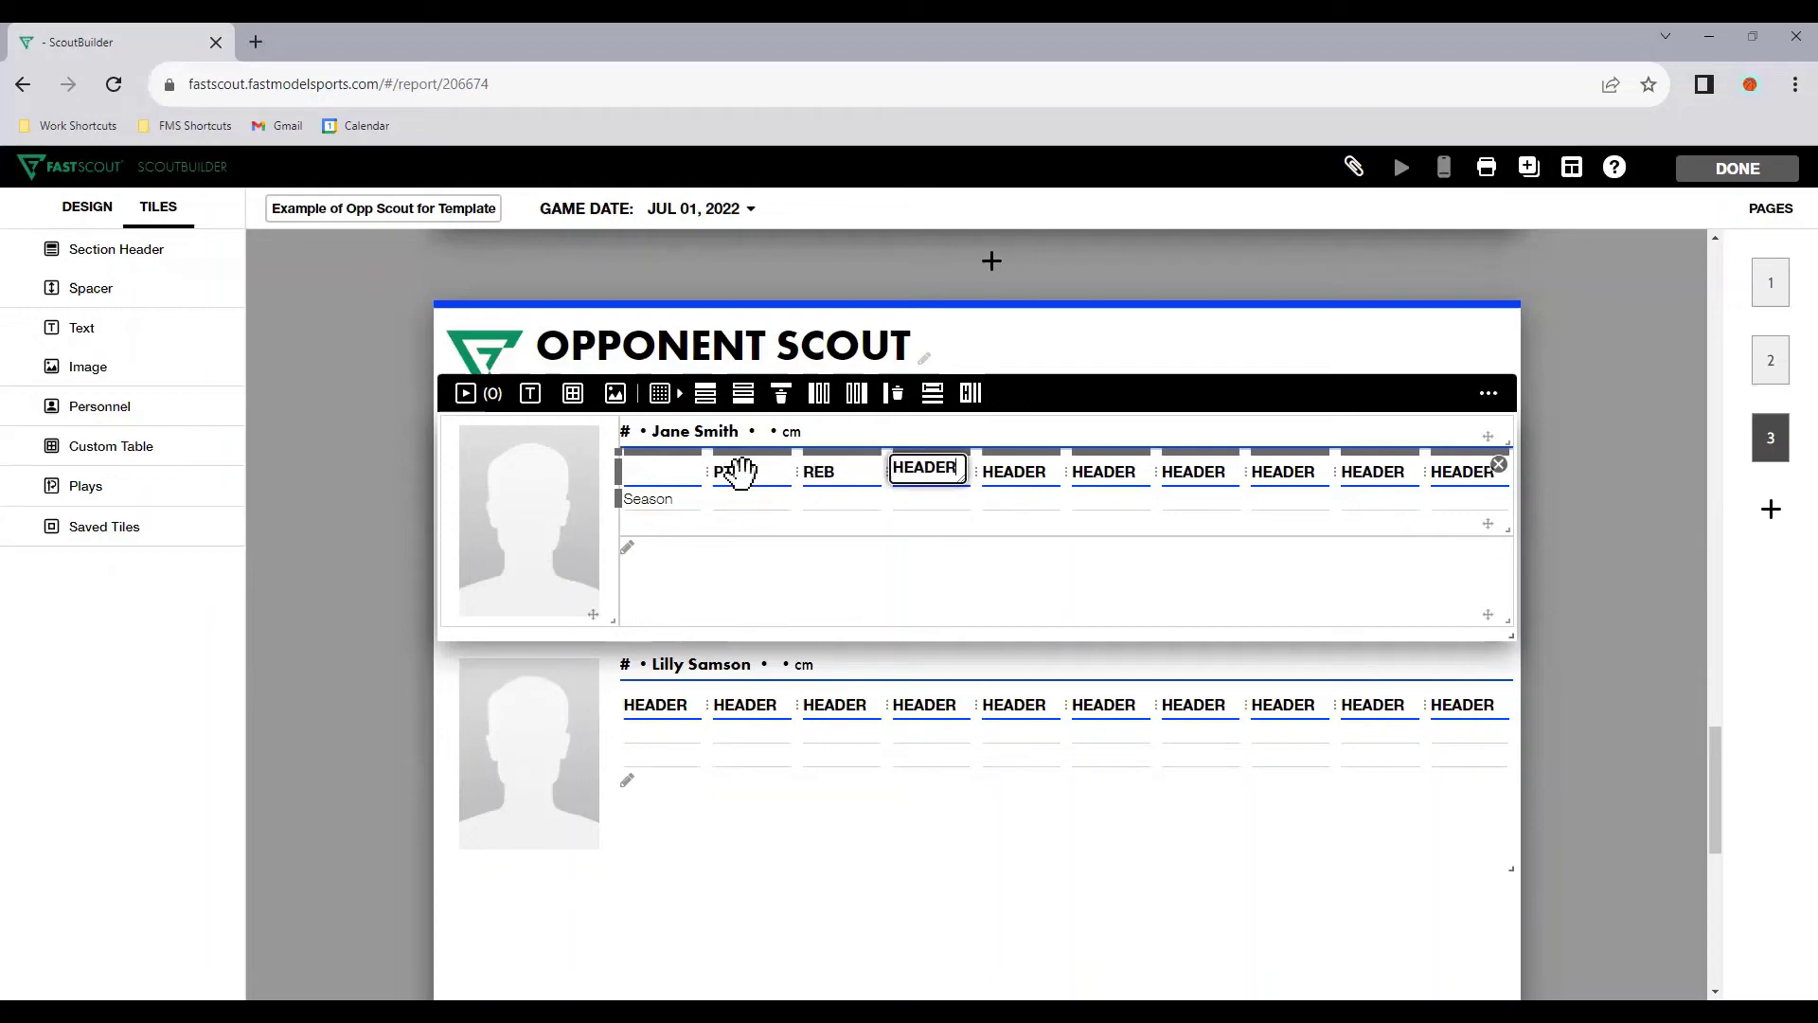
text(AST)
key(Tab)
text(S)
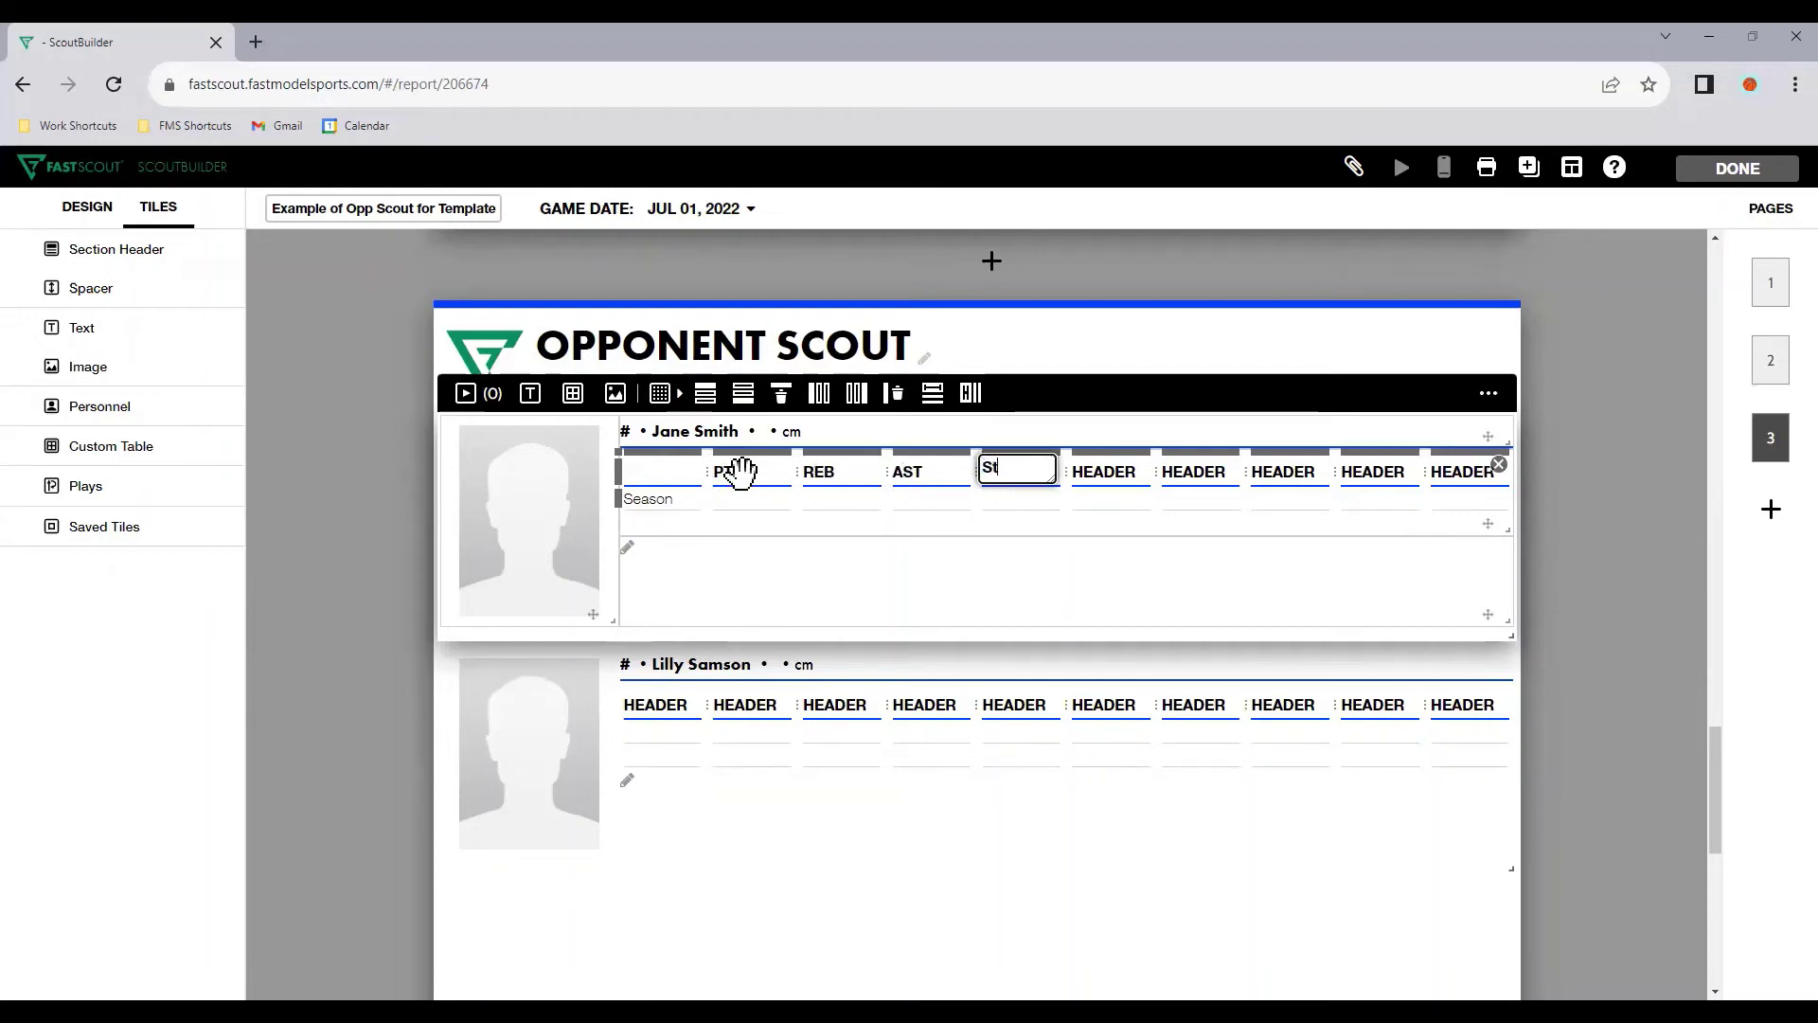
key(Tab)
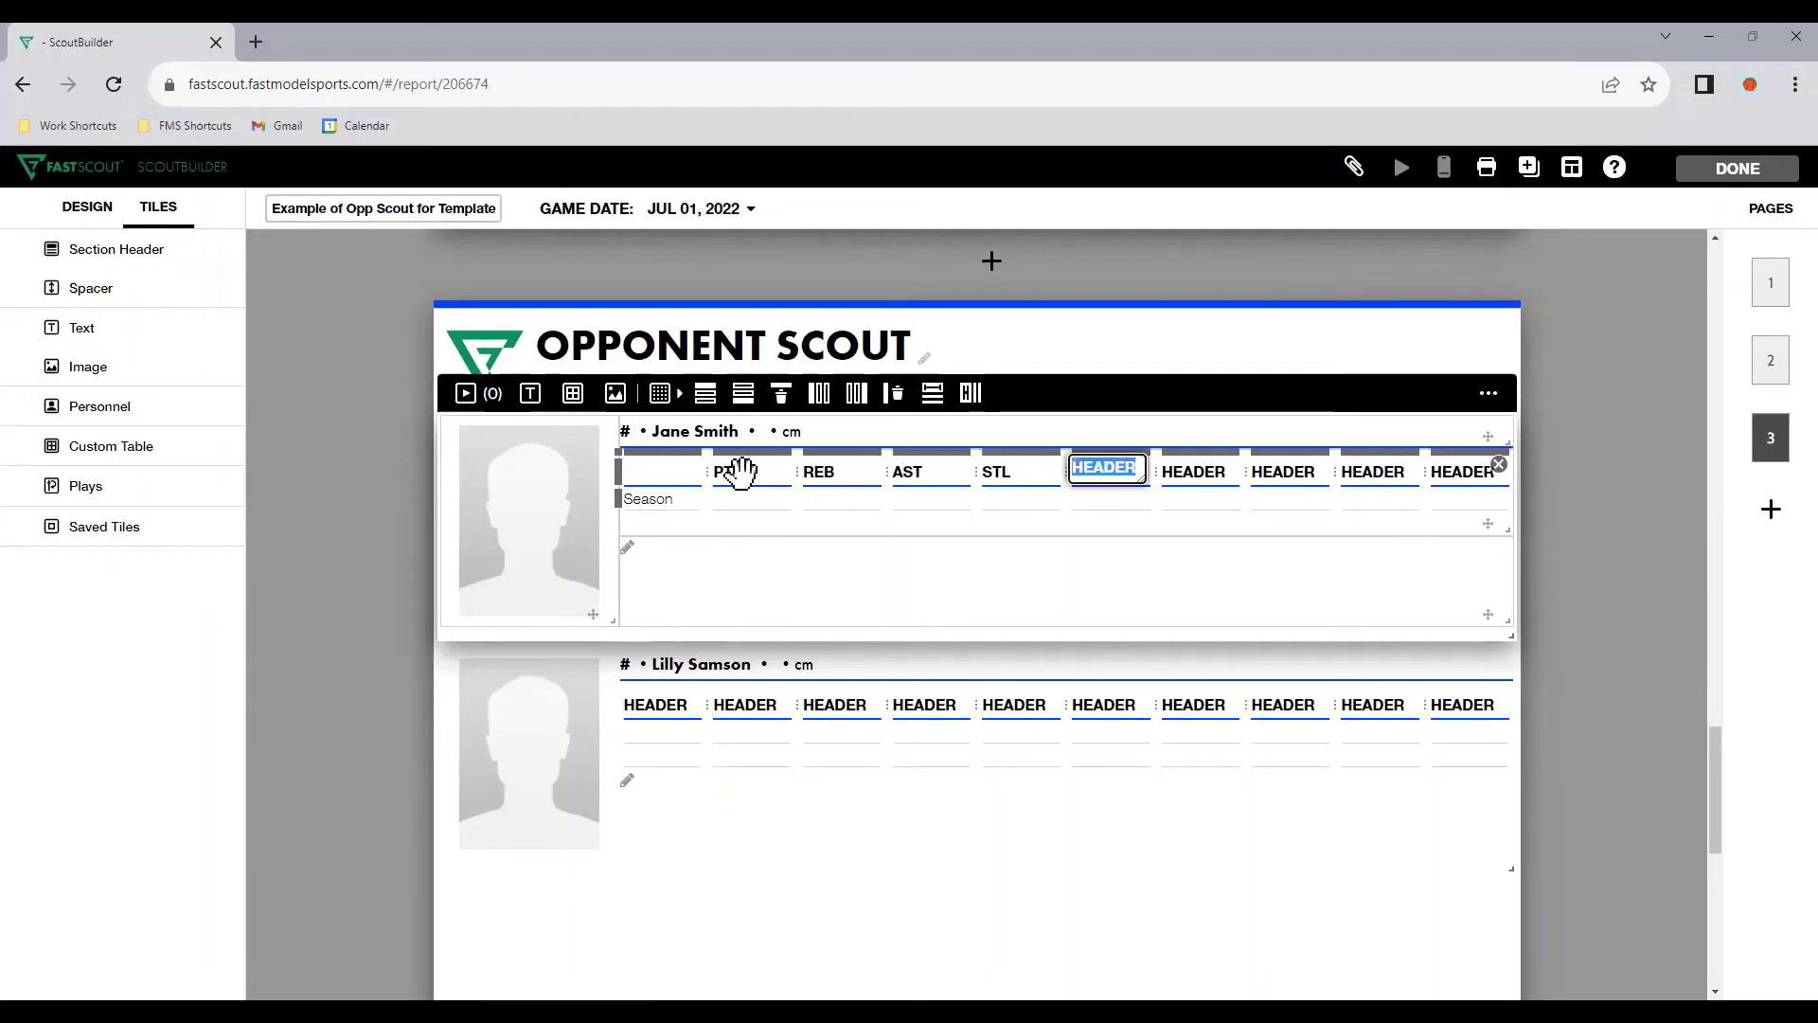
text(BLK)
key(Tab)
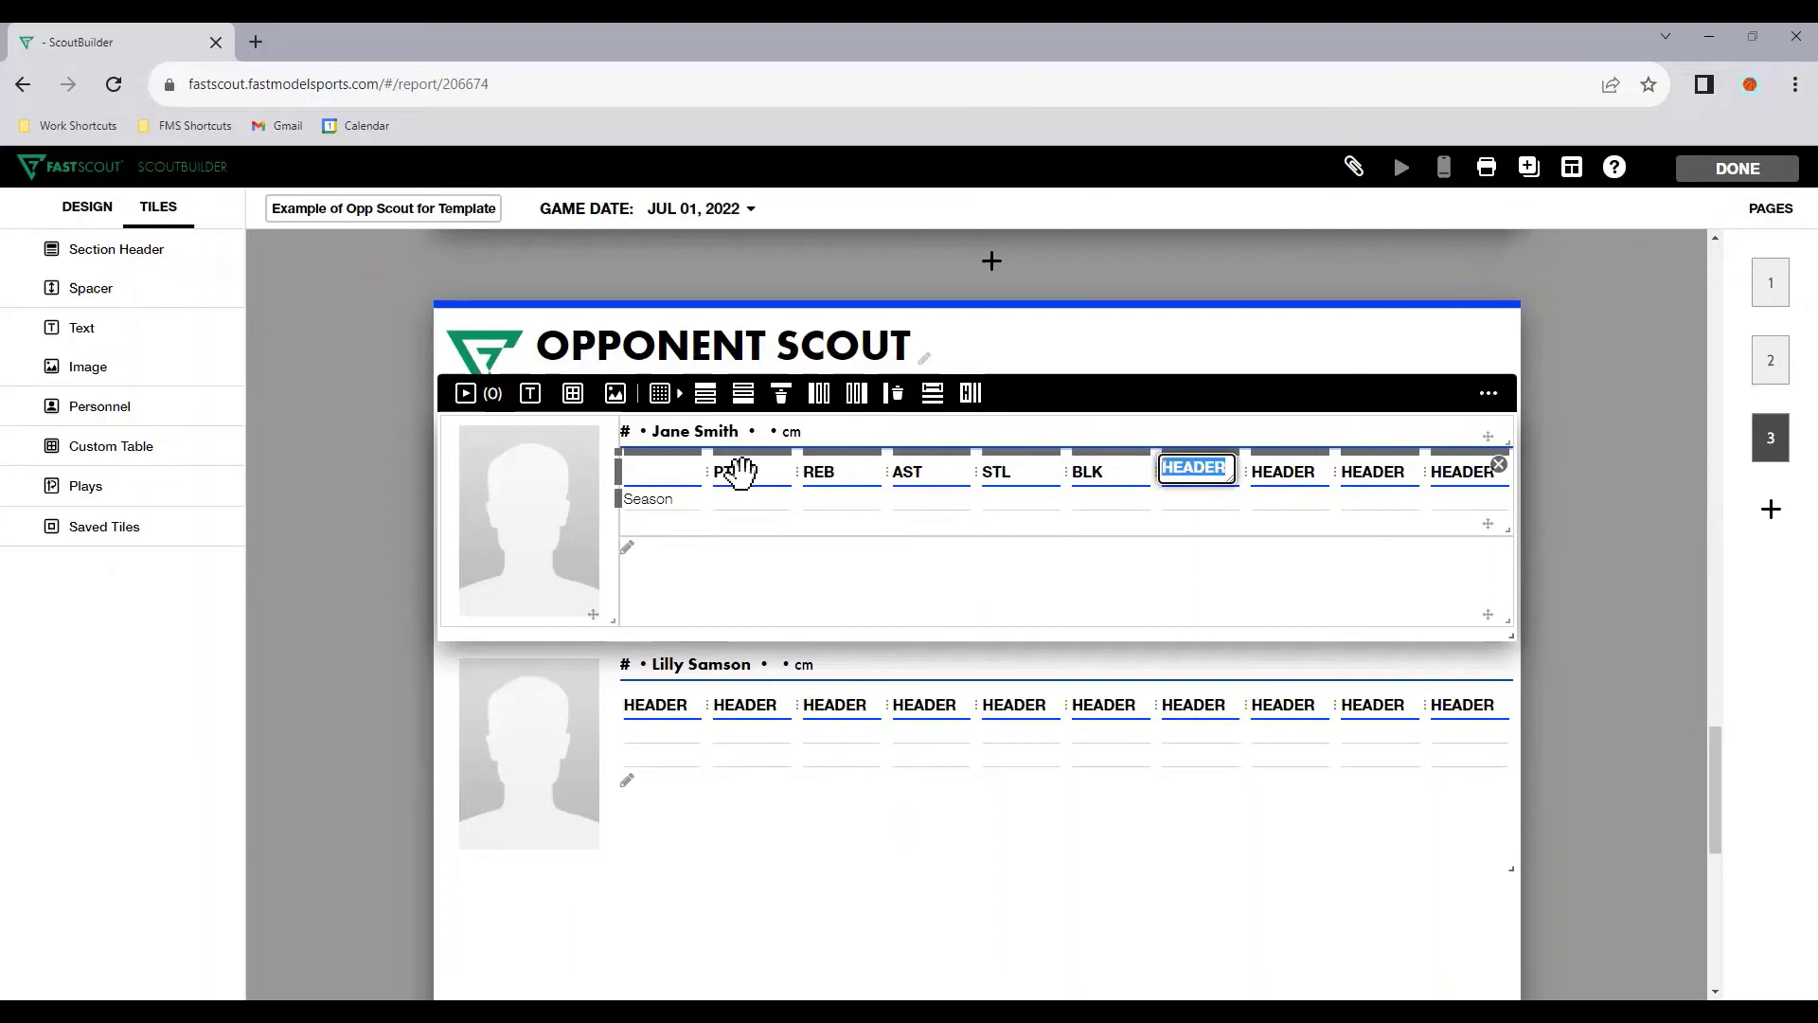
text(3P%)
key(Tab)
text(FT%)
key(Tab)
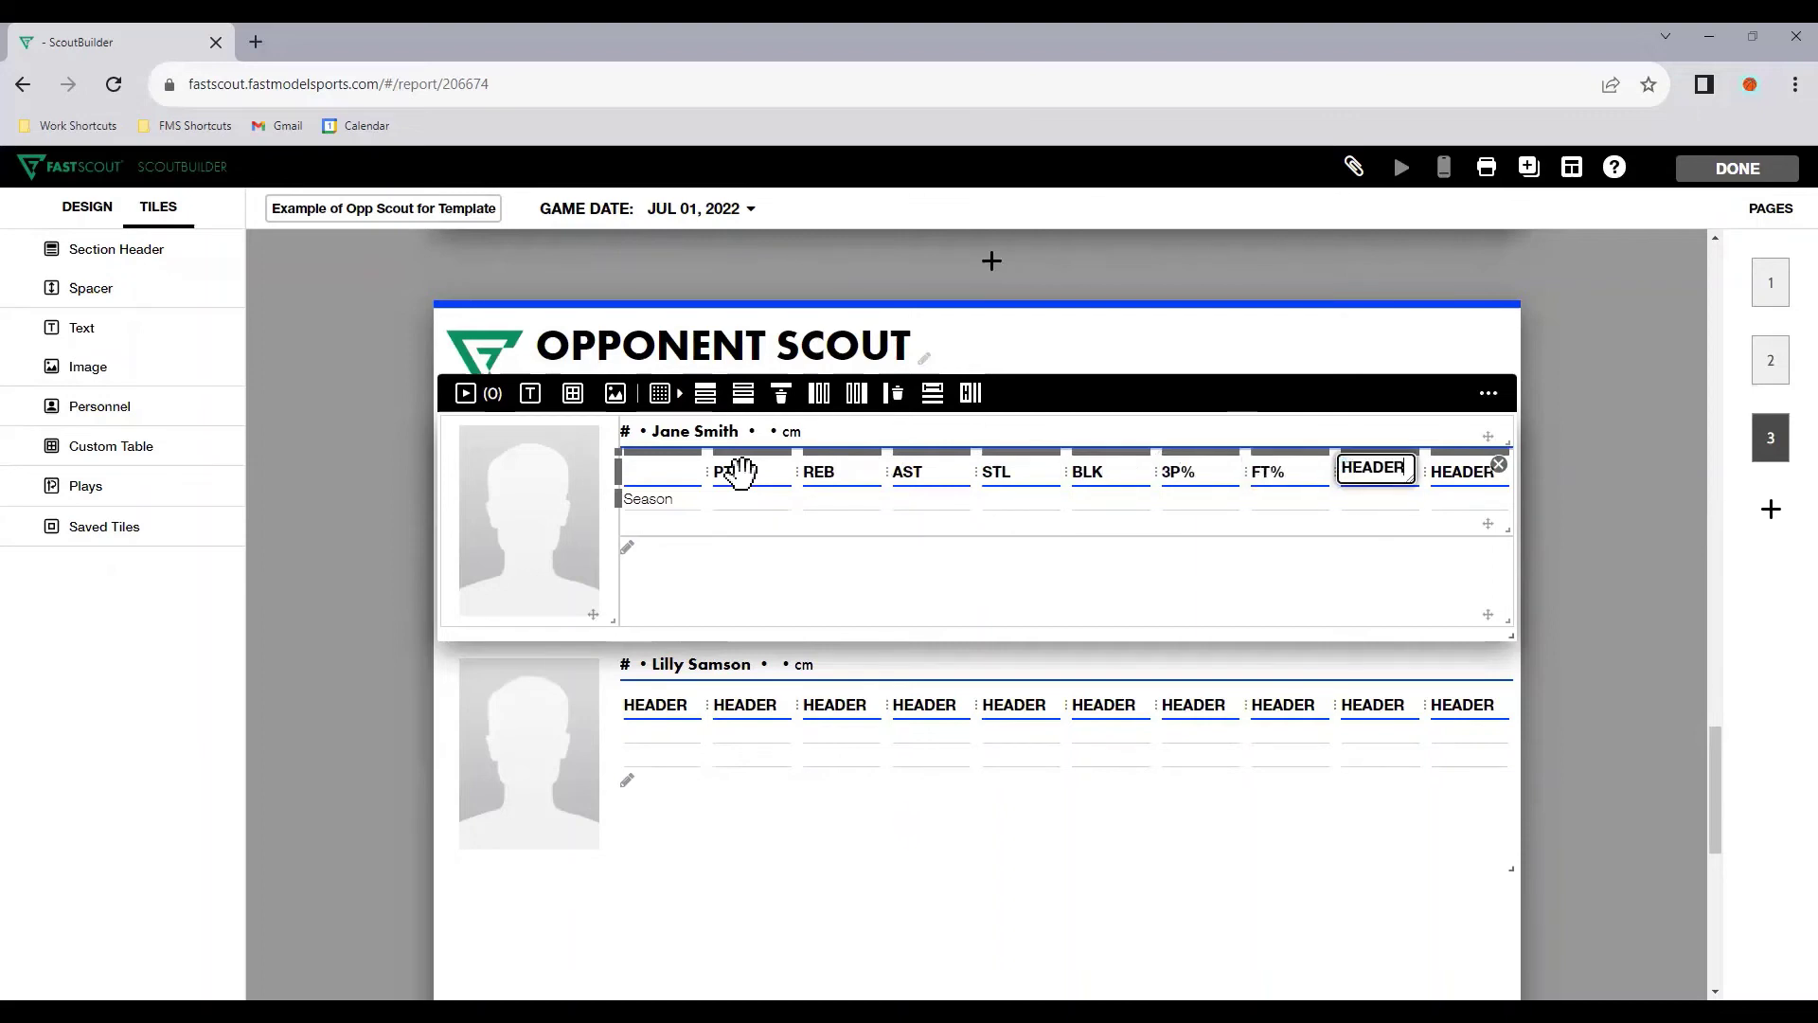
Step: Delete the extra HEADER columns and narrow the first, unlabeled stats column
click(895, 393)
click(1463, 496)
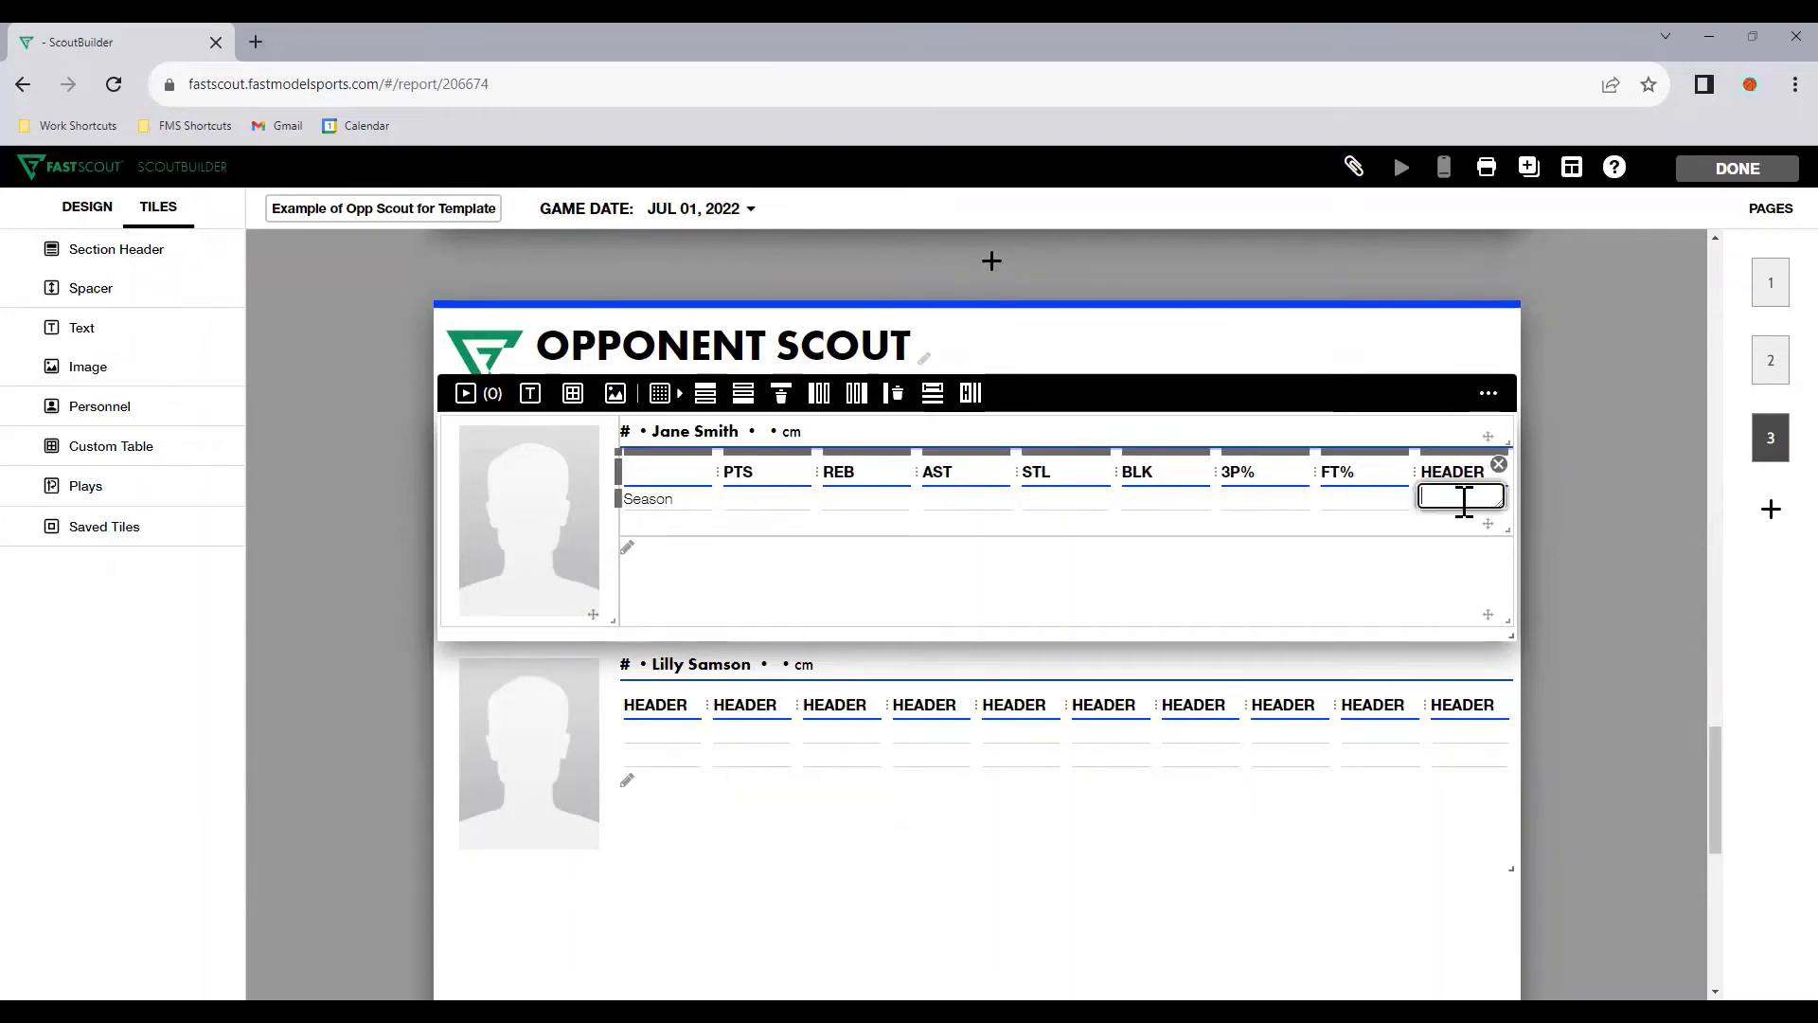
click(896, 393)
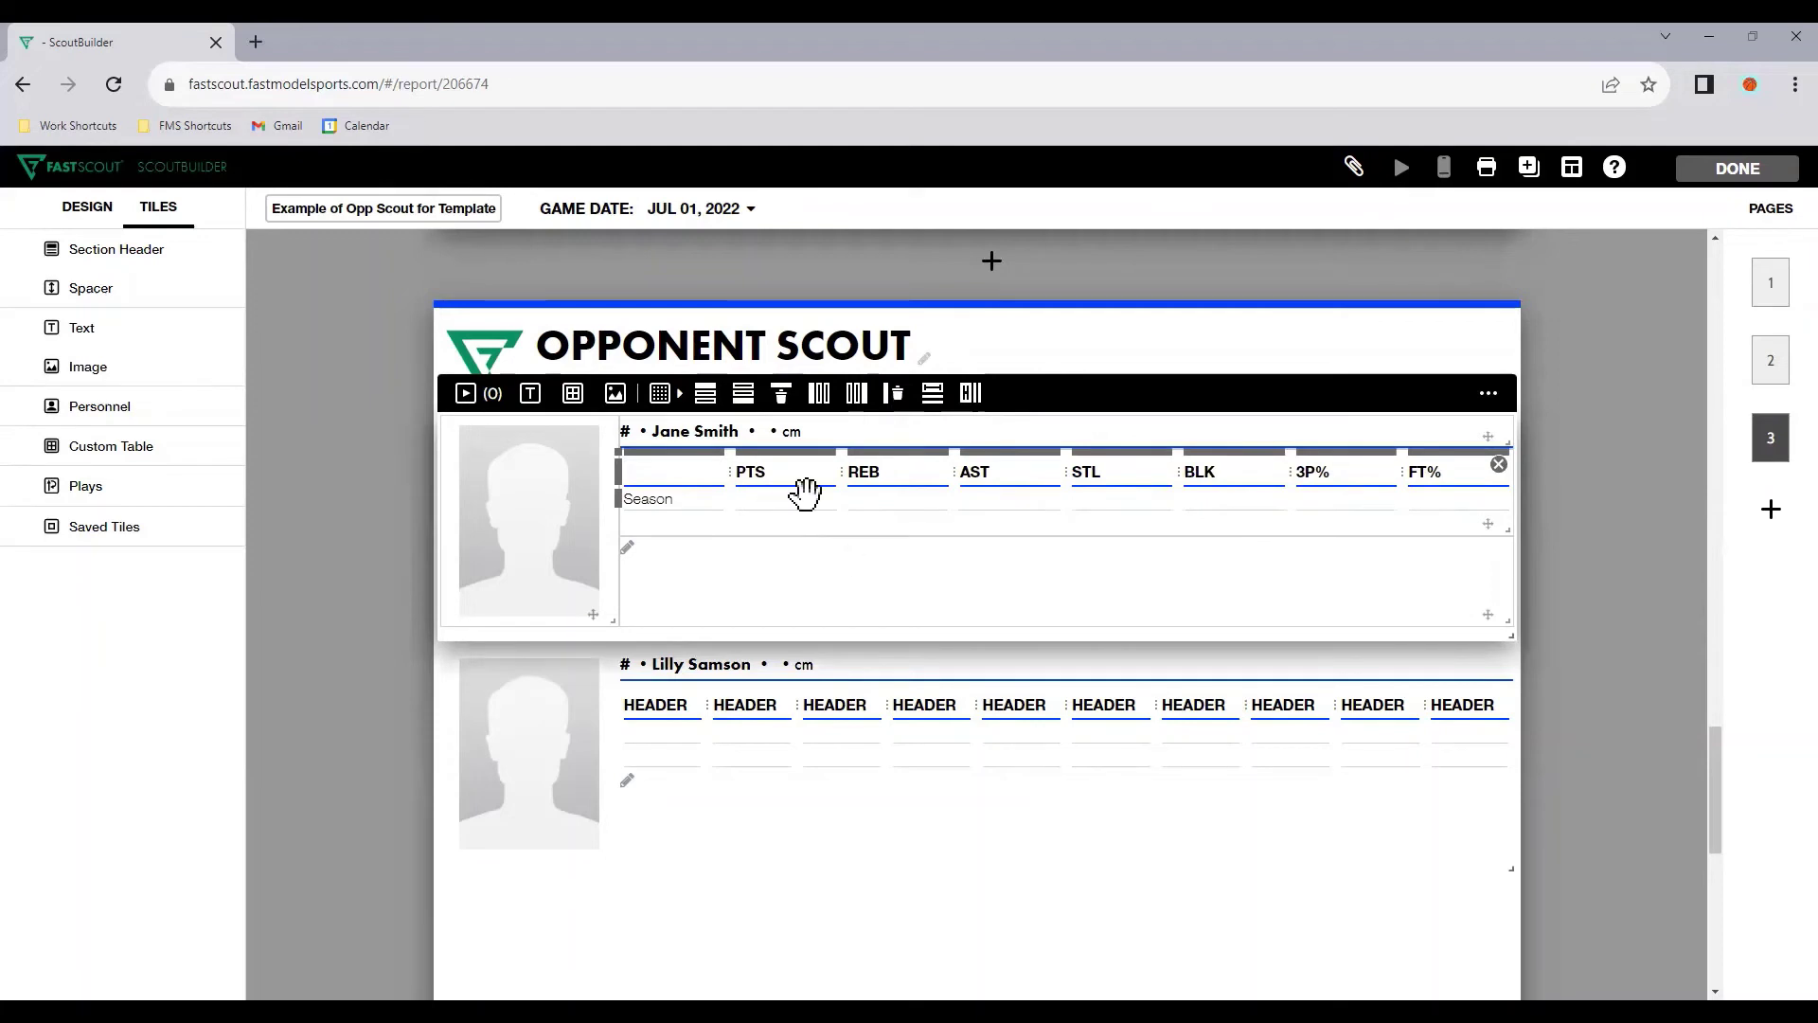
mouse_move(727, 472)
mouse_down()
mouse_move(663, 471)
mouse_move(708, 471)
mouse_up()
Step: Shrink the notes area to the left half and place a new text box beside it
click(873, 581)
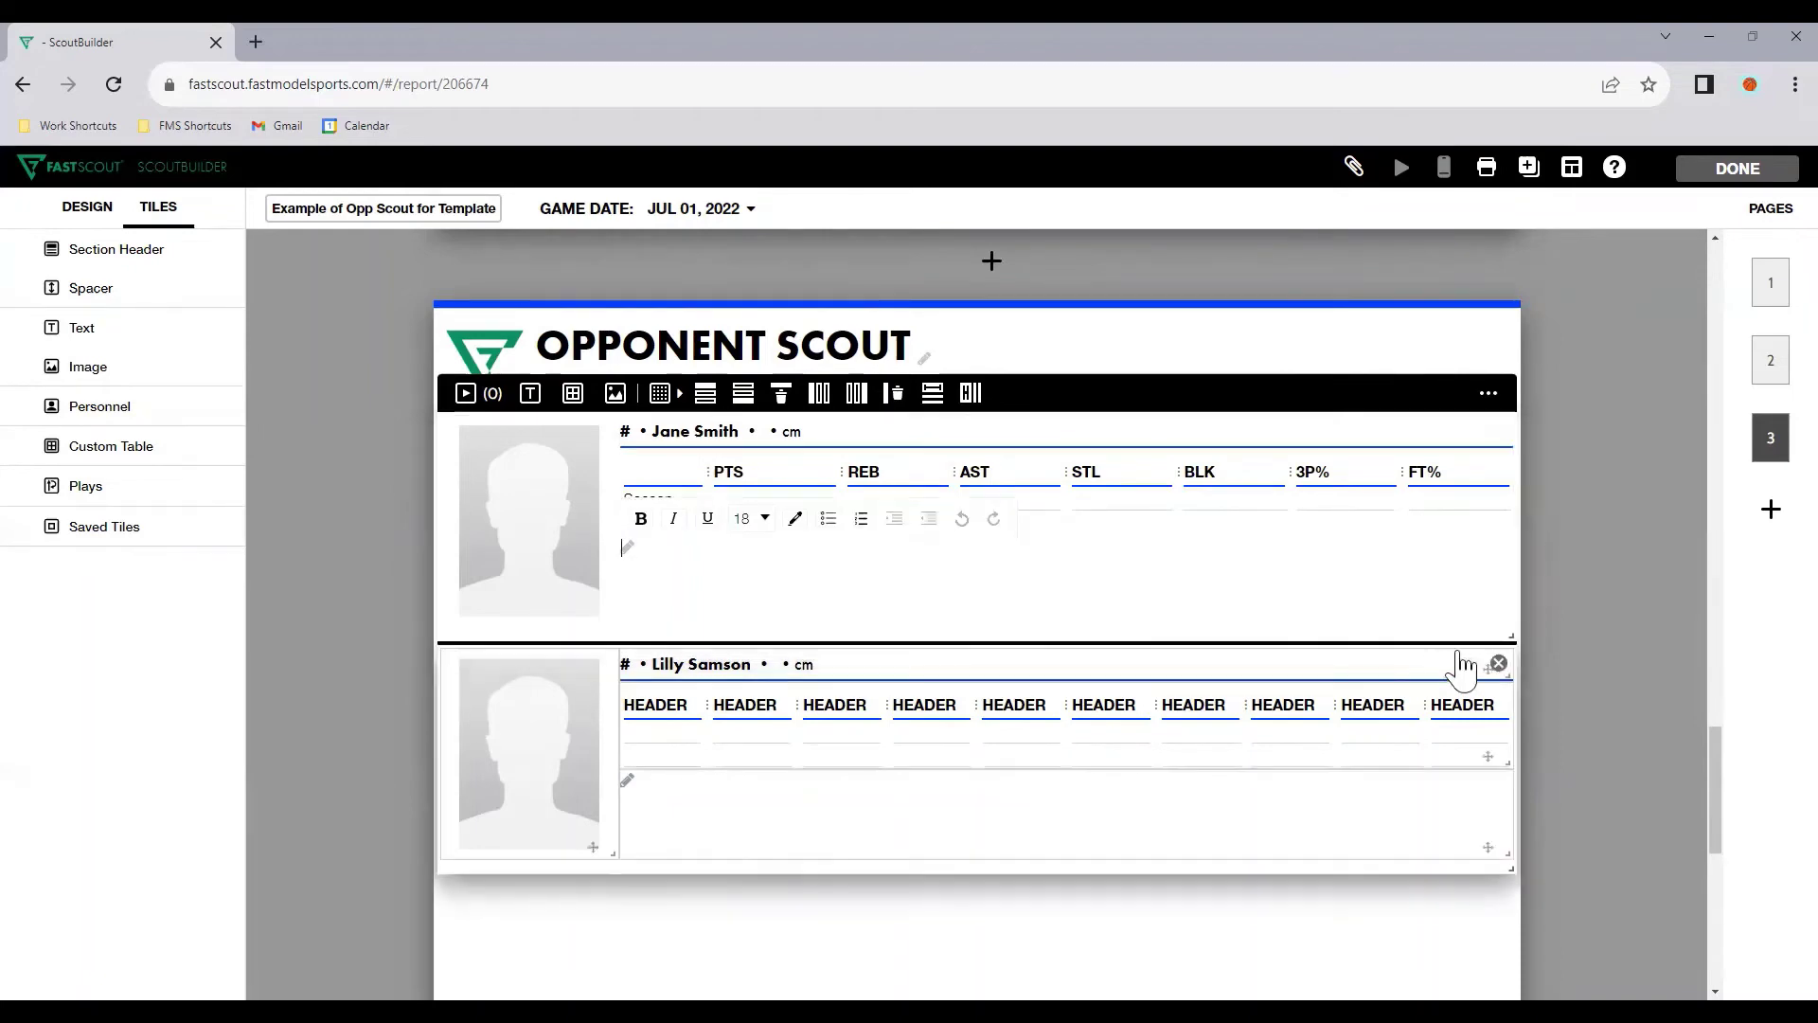
drag(1499, 618, 1039, 616)
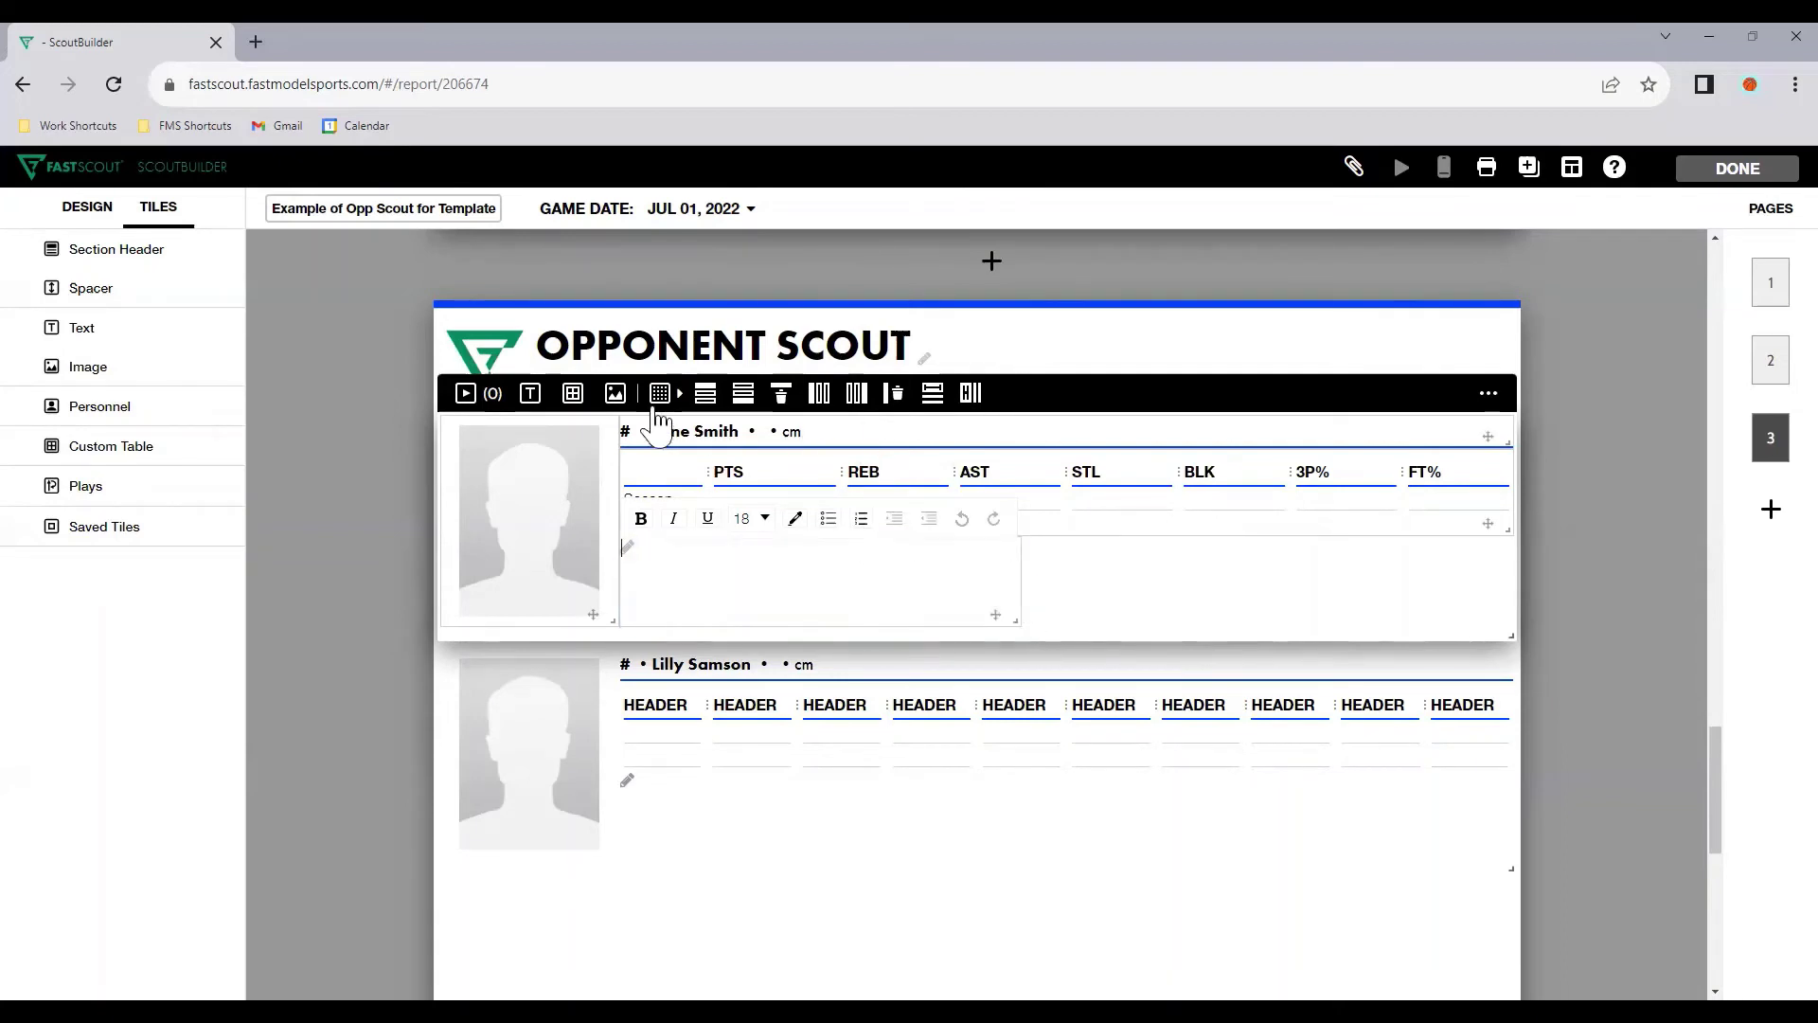
click(533, 400)
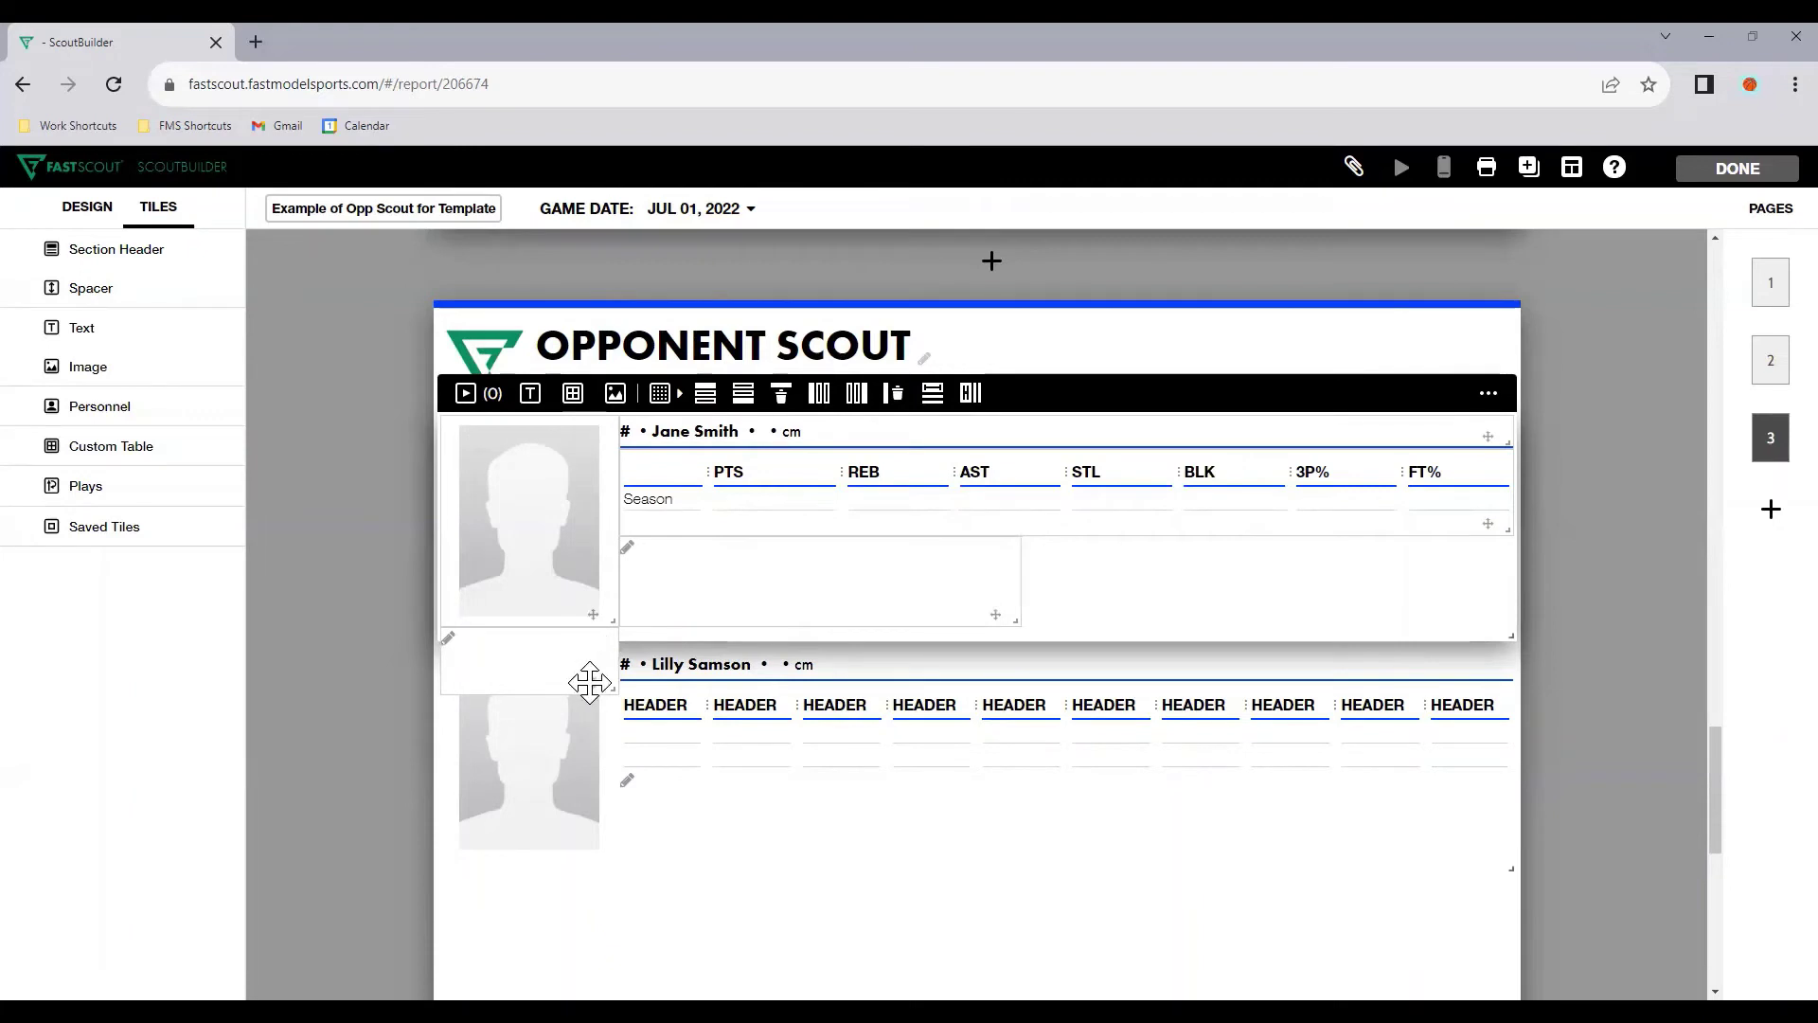
drag(589, 682, 1512, 628)
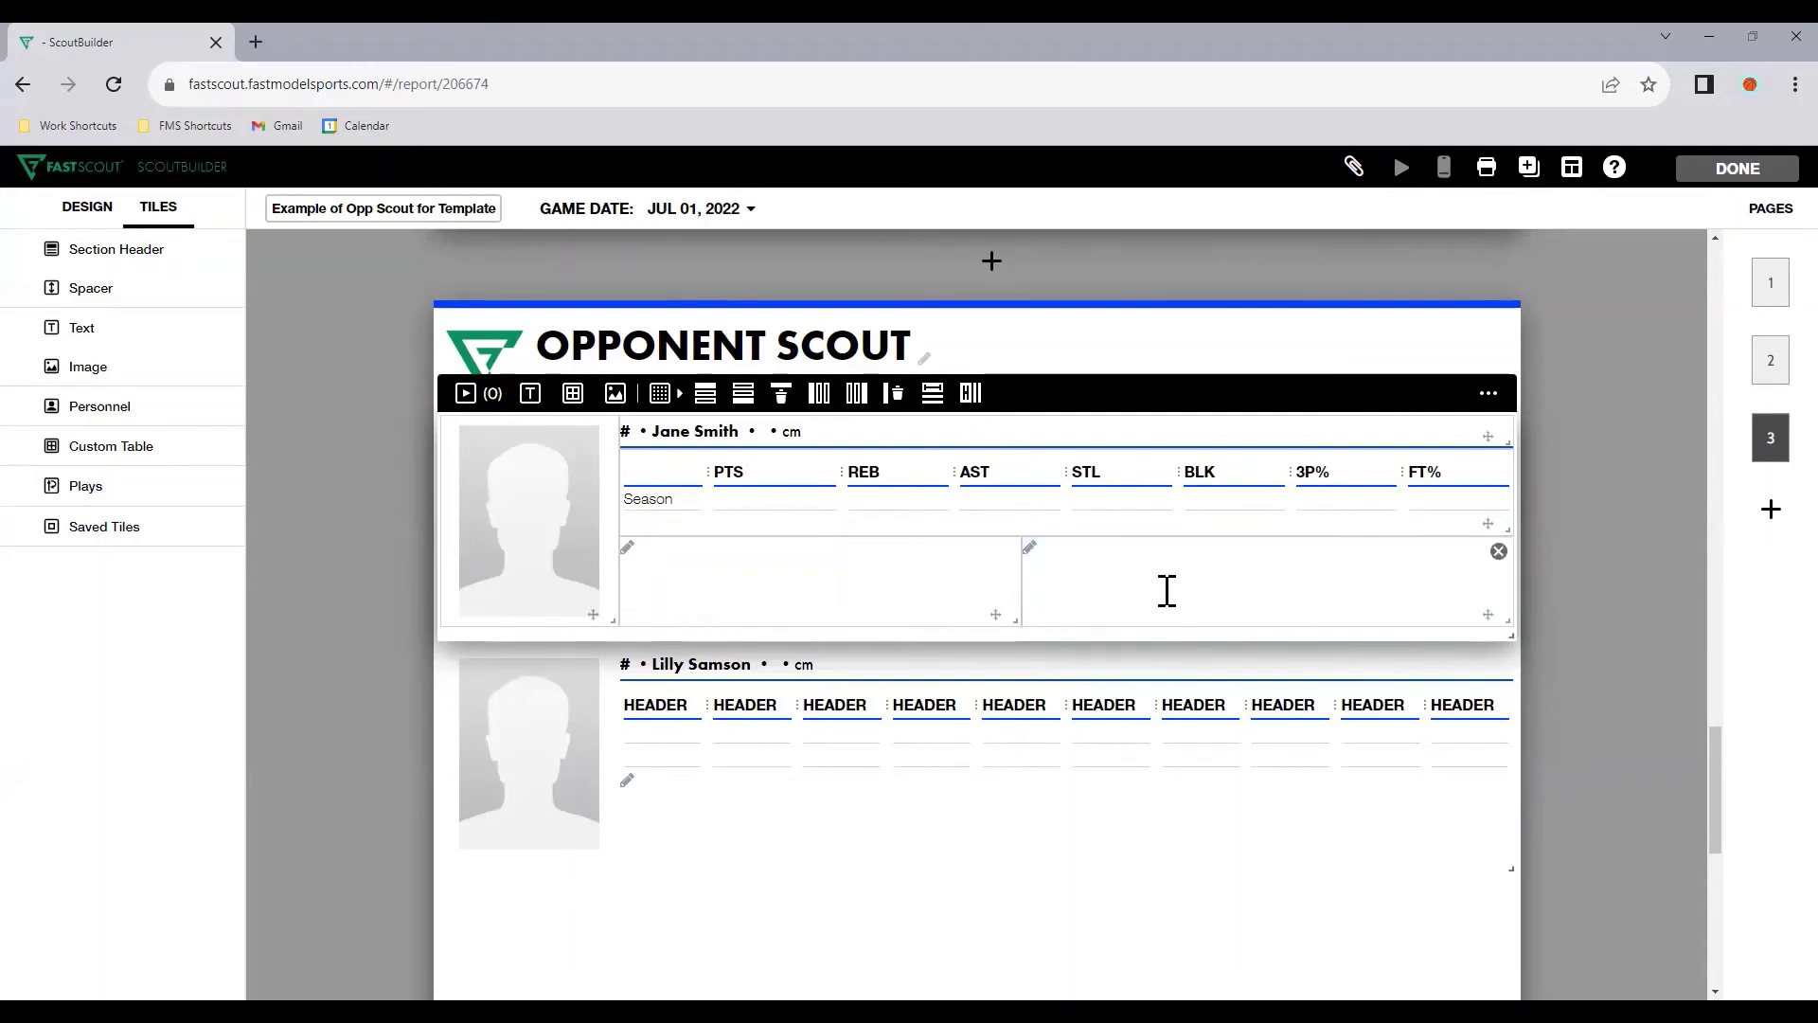
Step: Title the note boxes 'Tendencies:' and 'How to defend:', adding bullets under 'How to defend:'
click(849, 581)
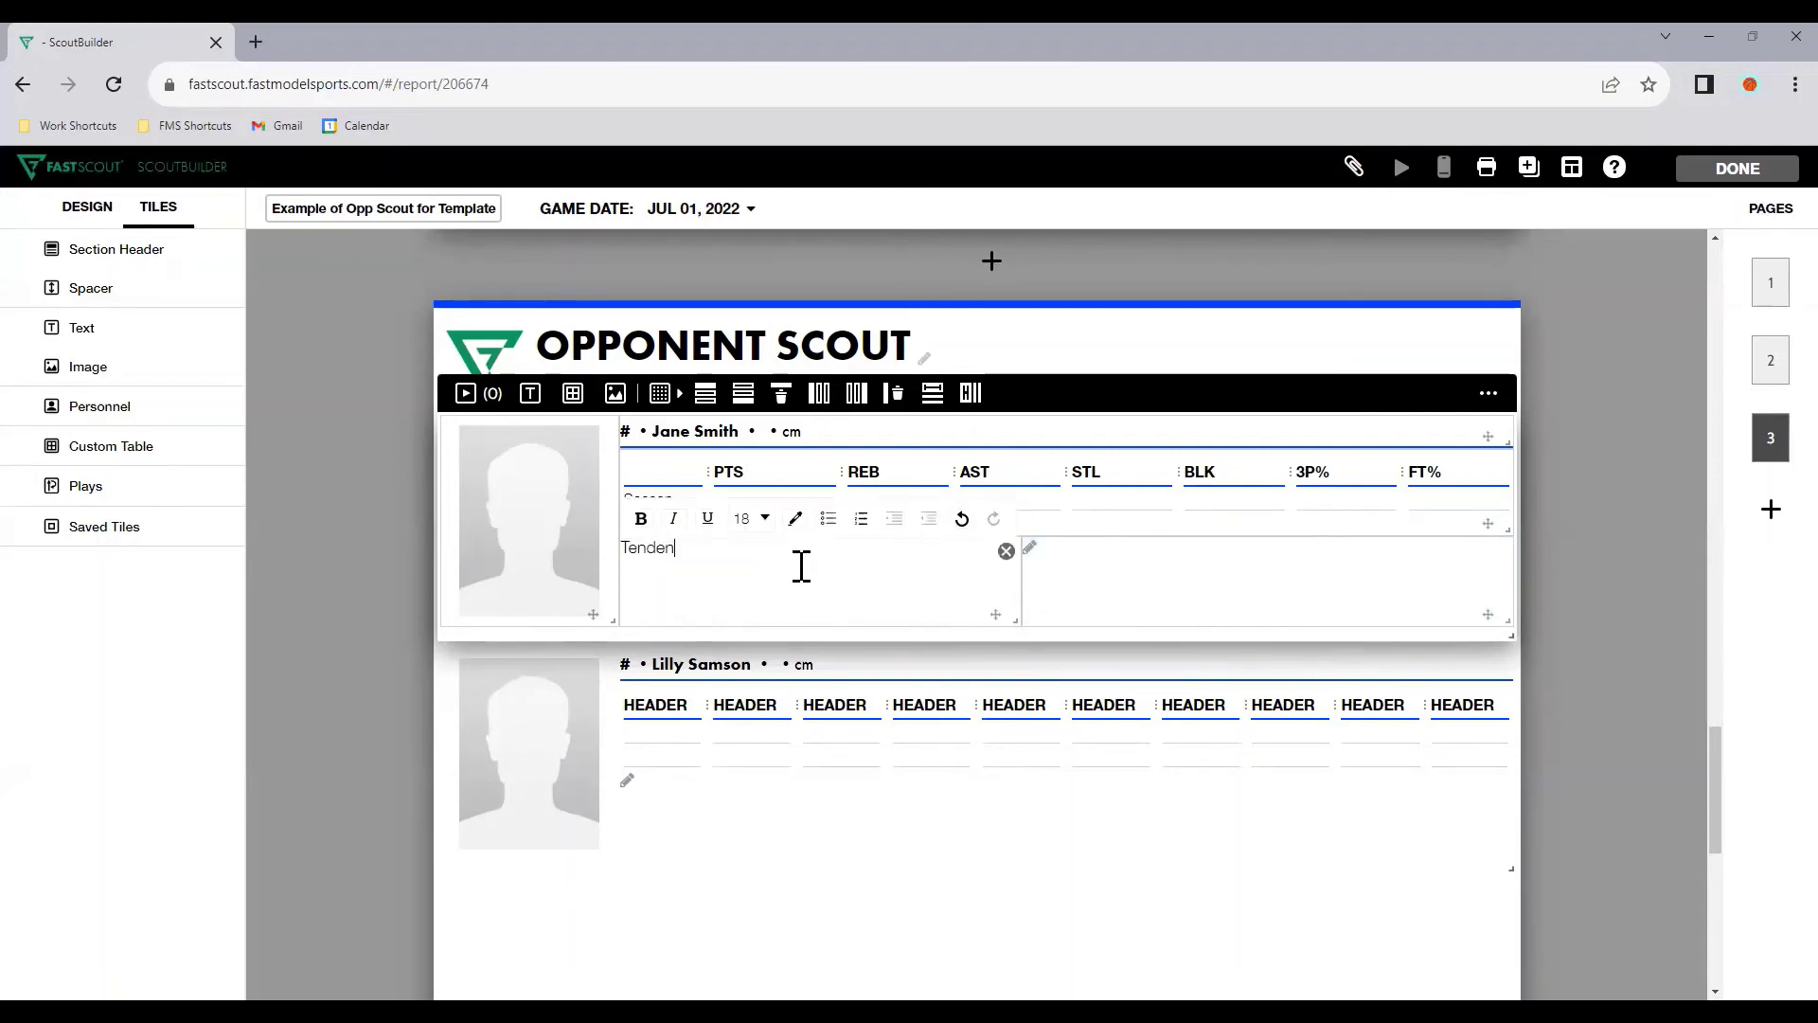
key(Escape)
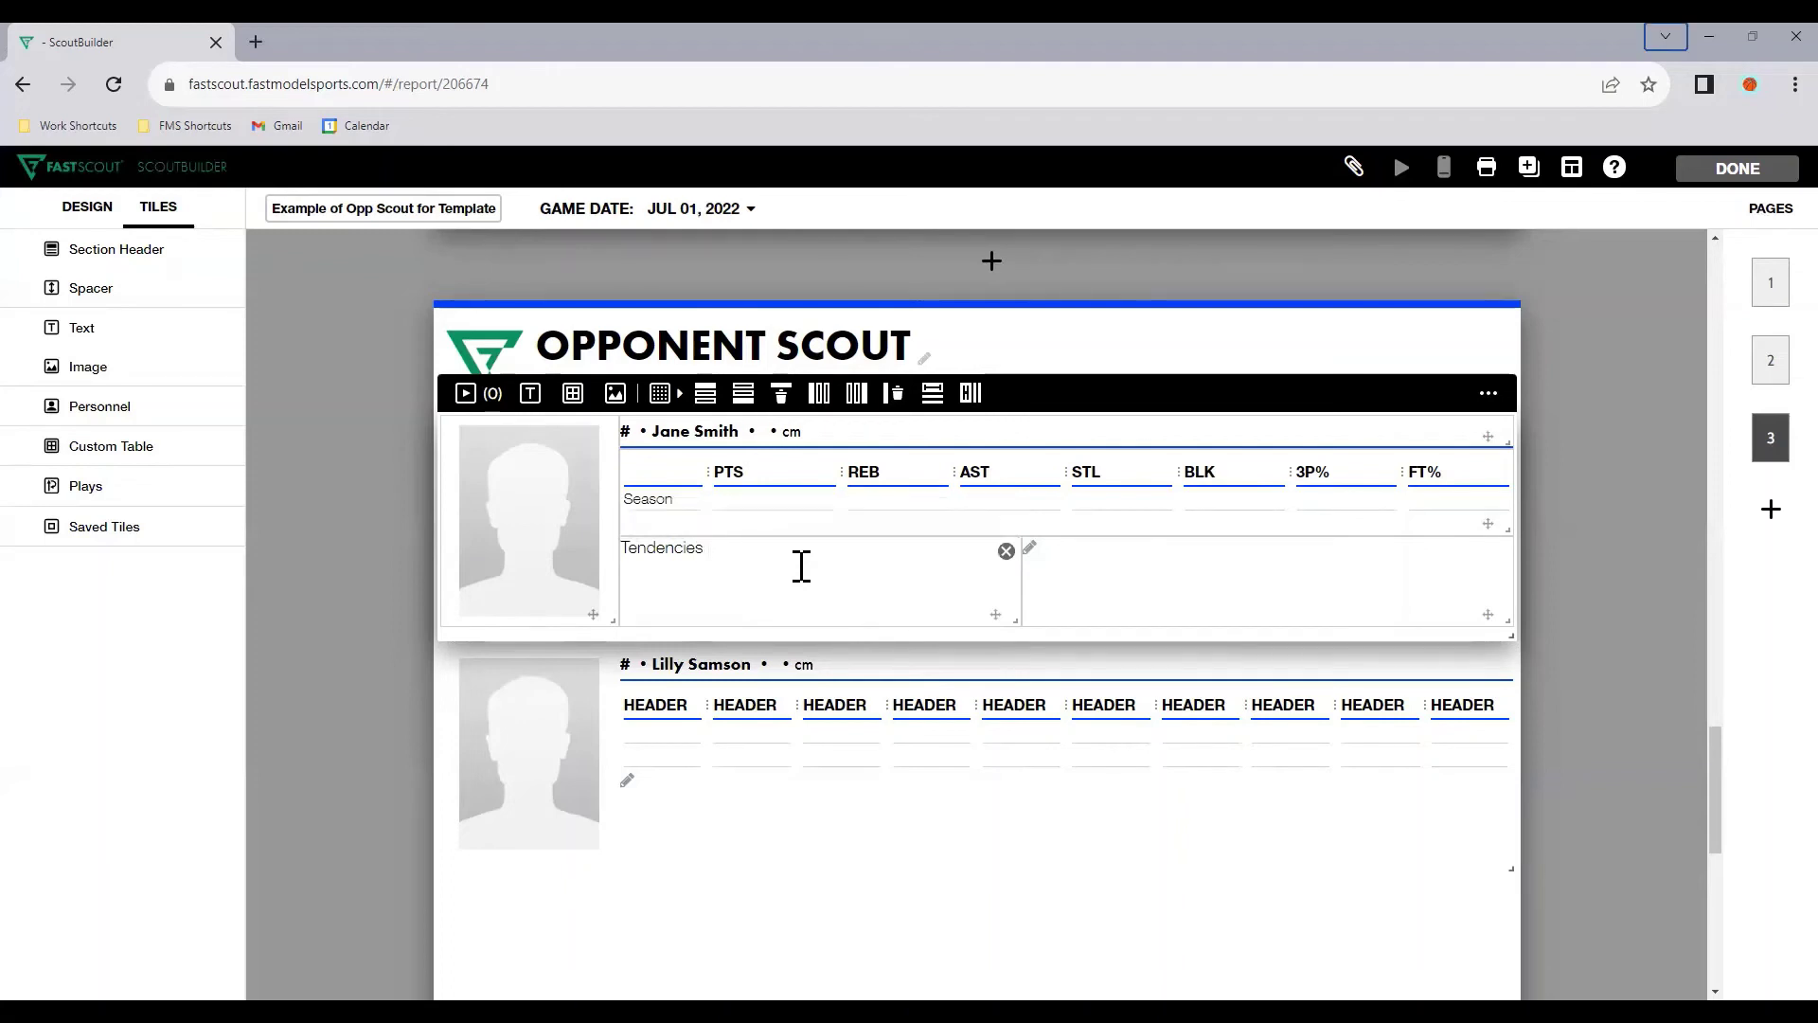
click(1196, 580)
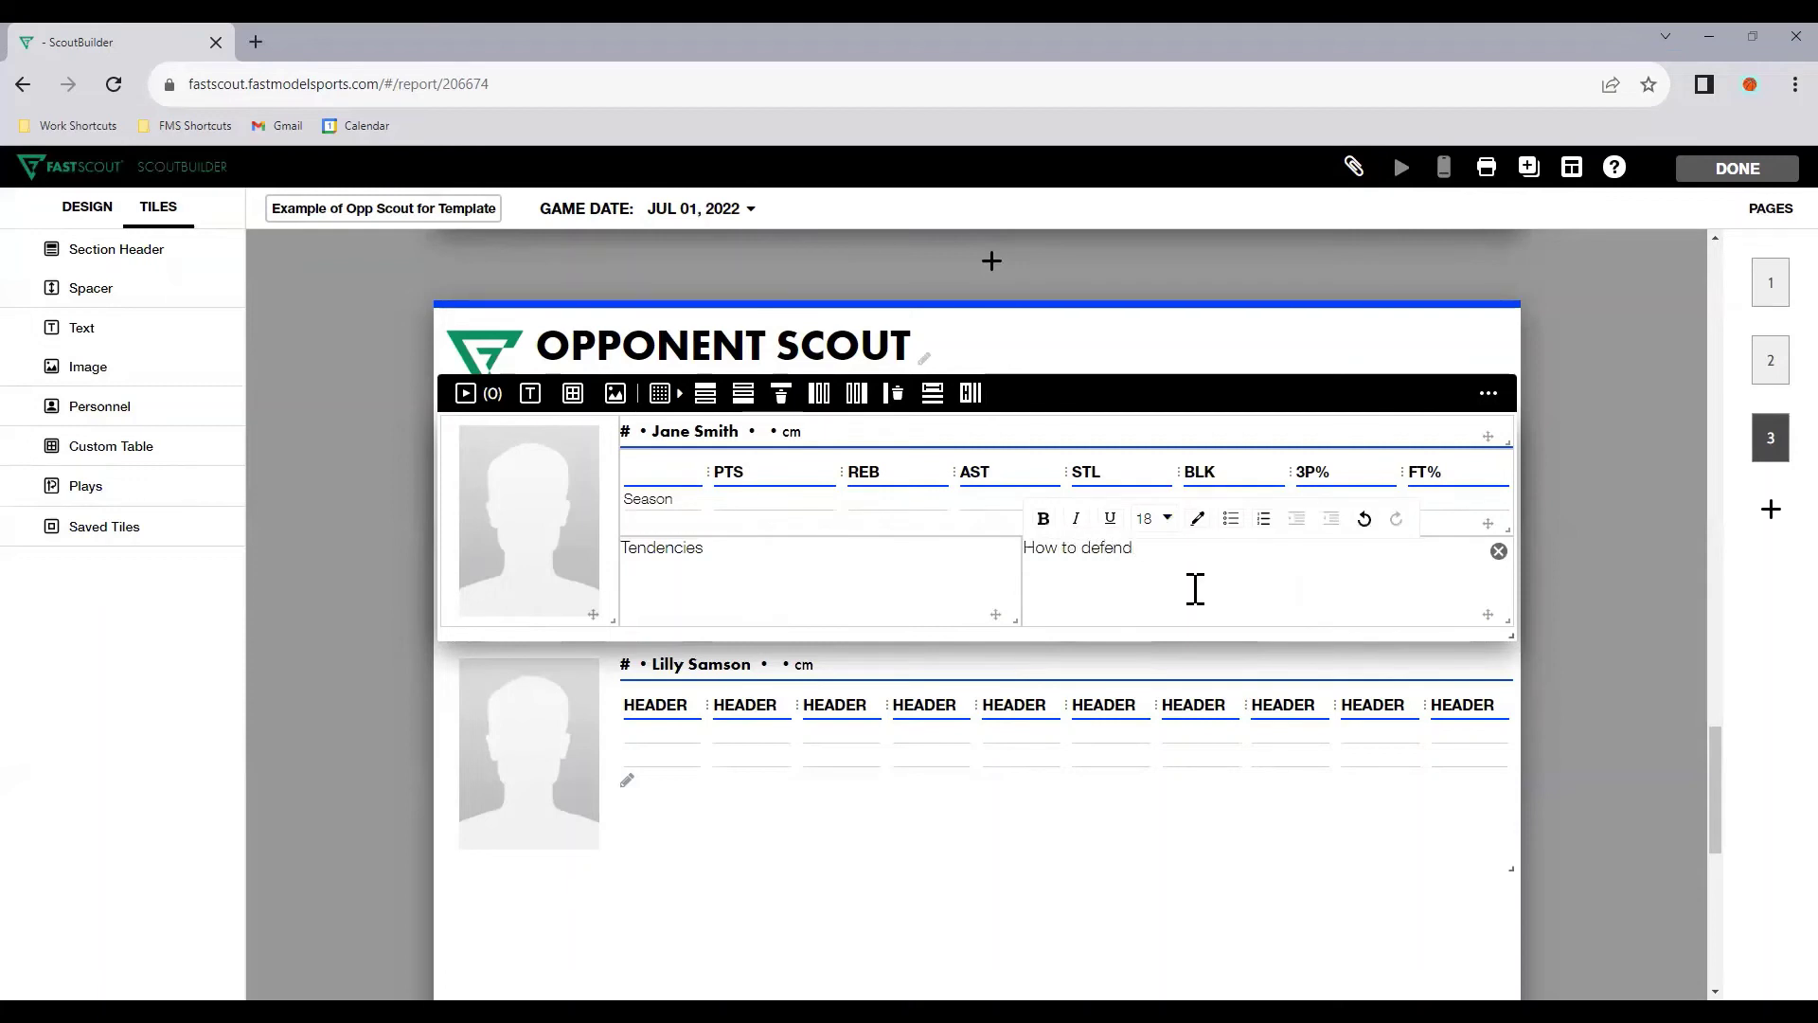
key(Return)
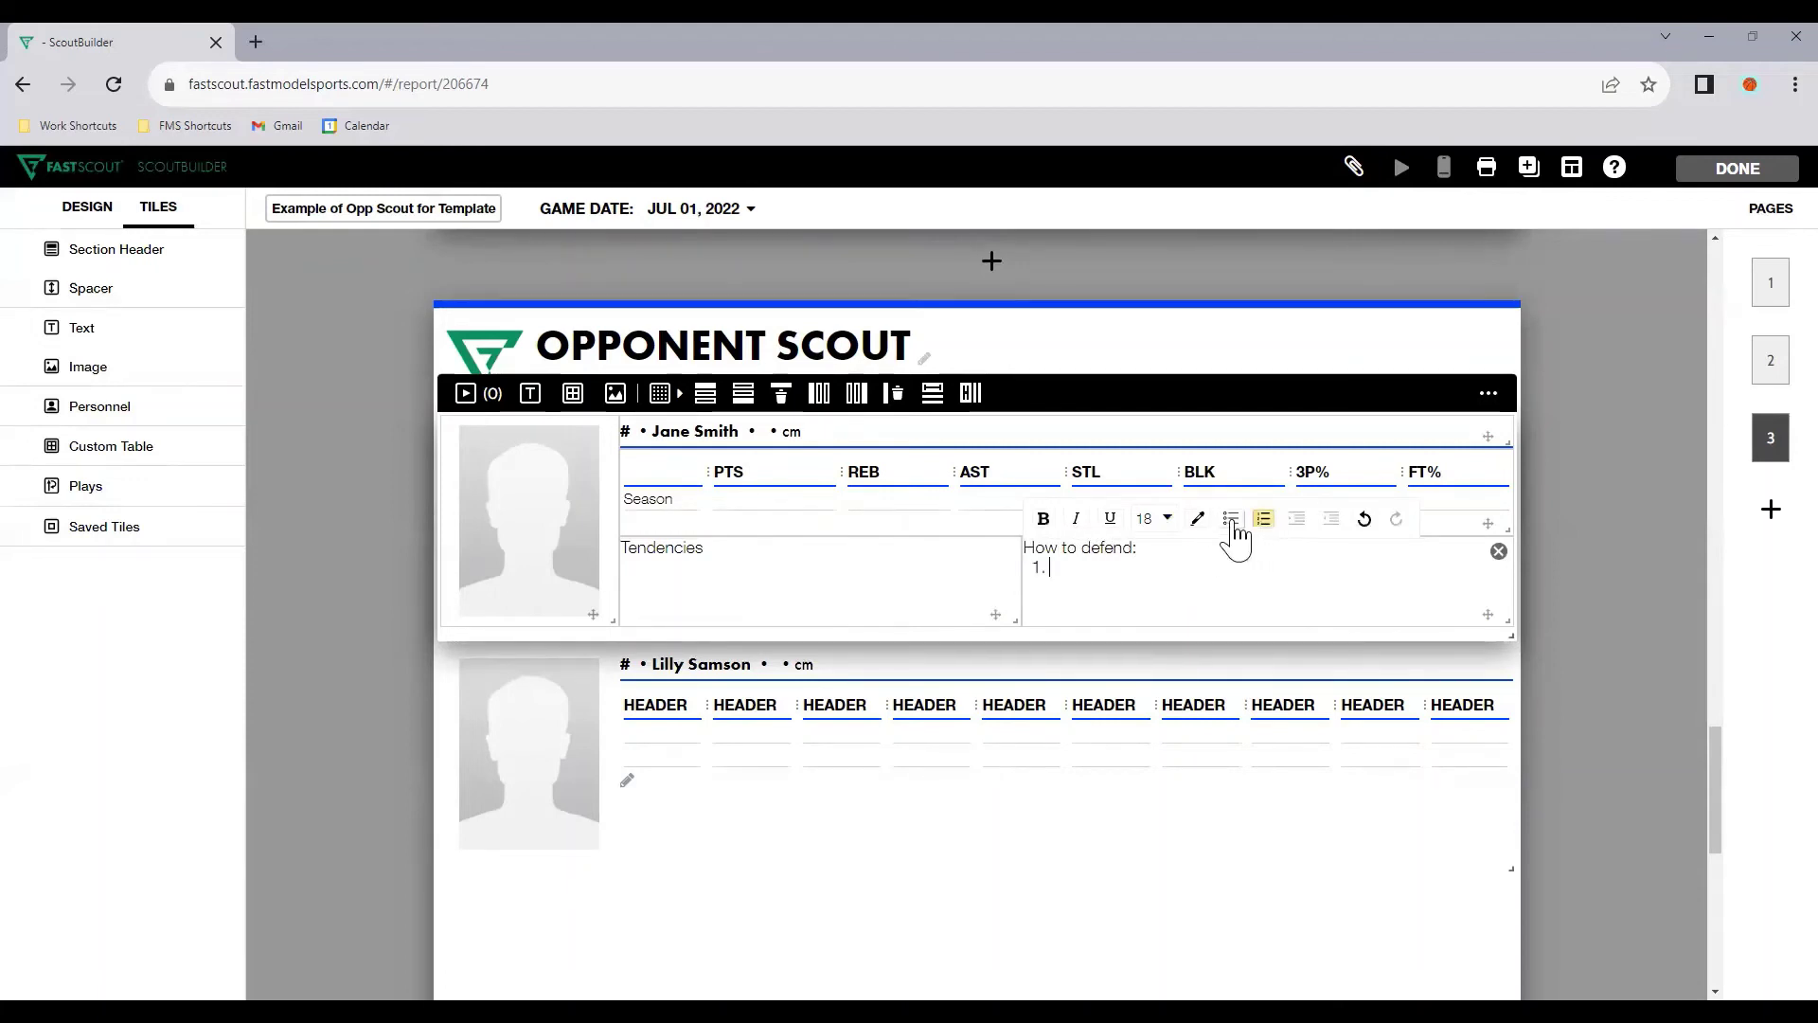
click(1231, 521)
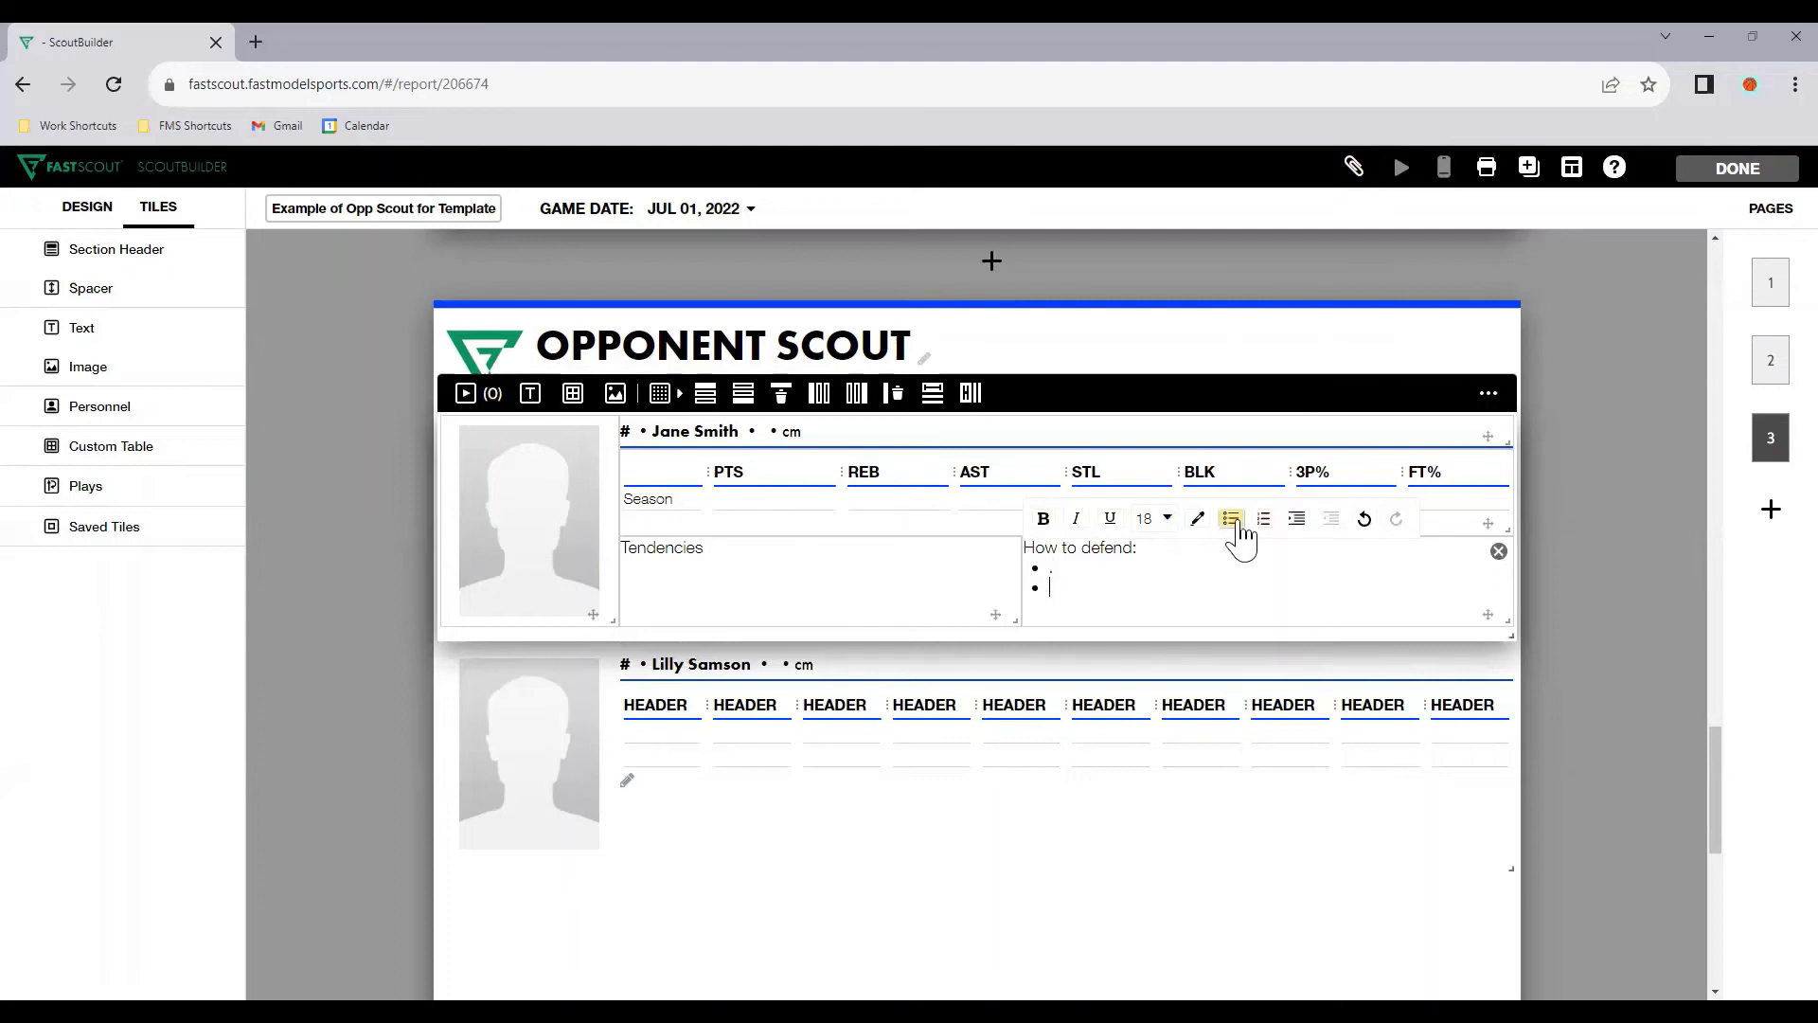
Step: Add a bullet list under 'Tendencies:' and finish editing the note boxes
click(772, 611)
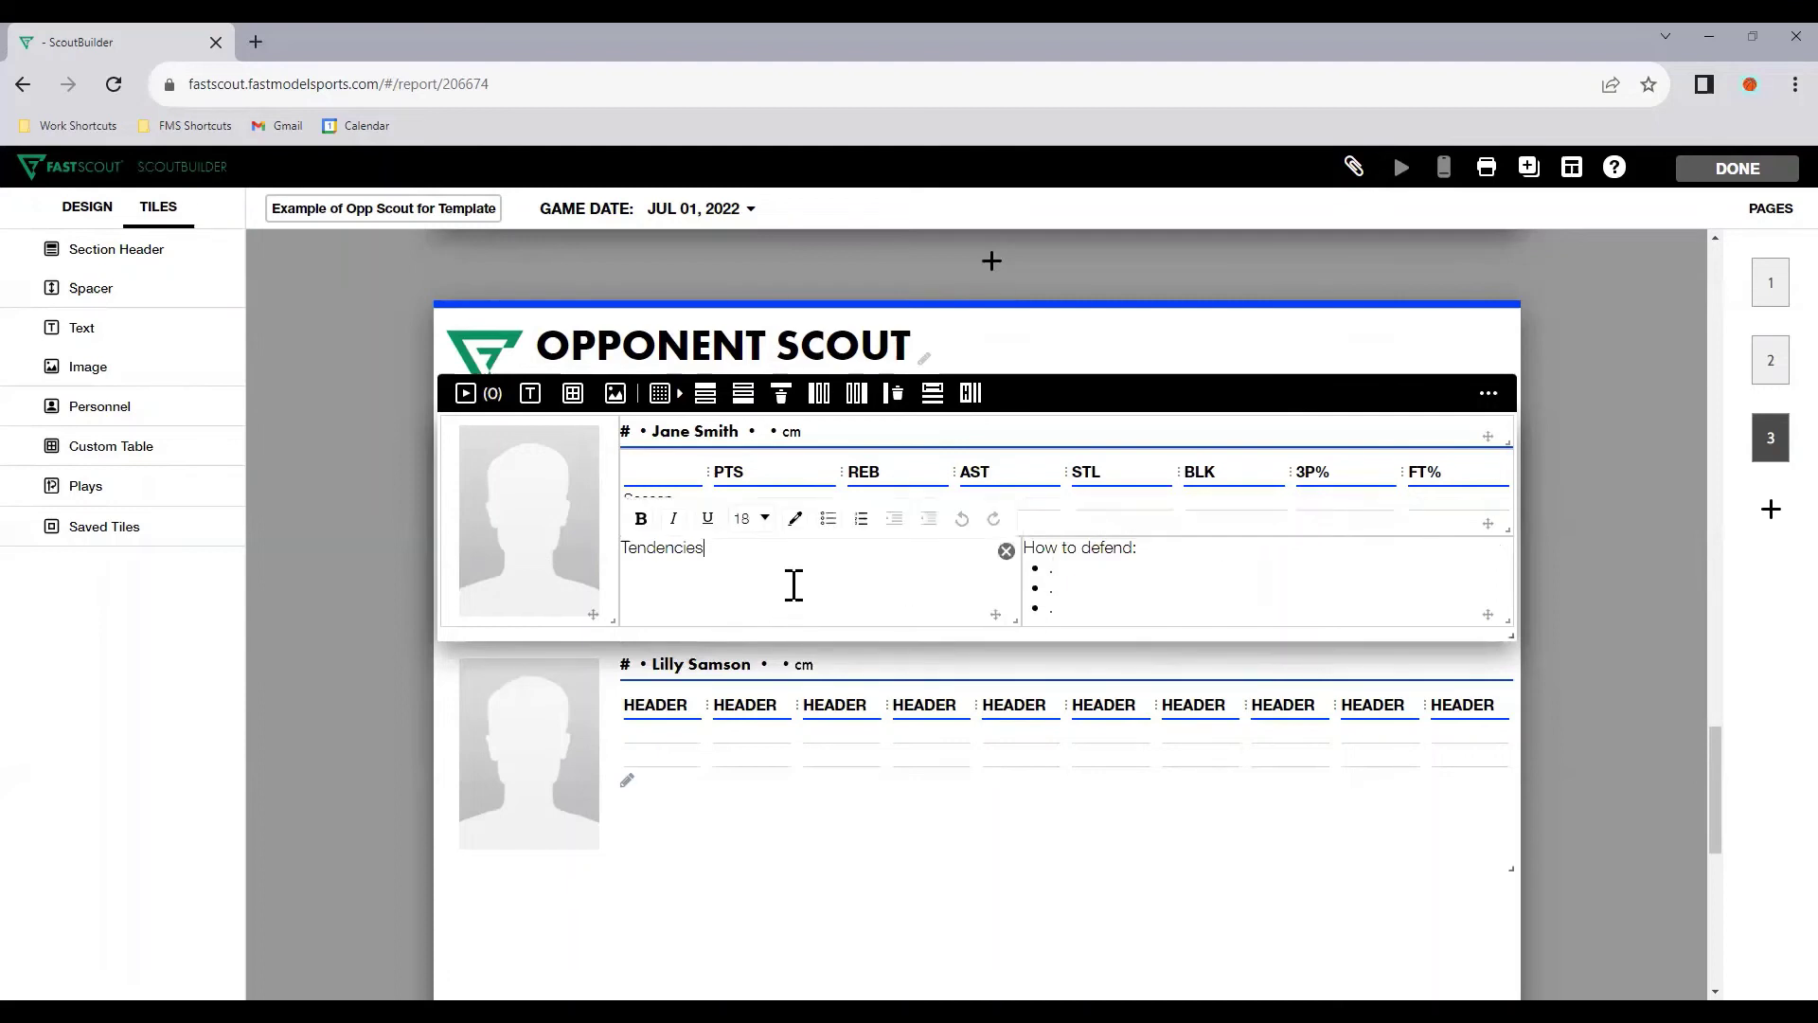
click(829, 519)
click(753, 554)
click(431, 611)
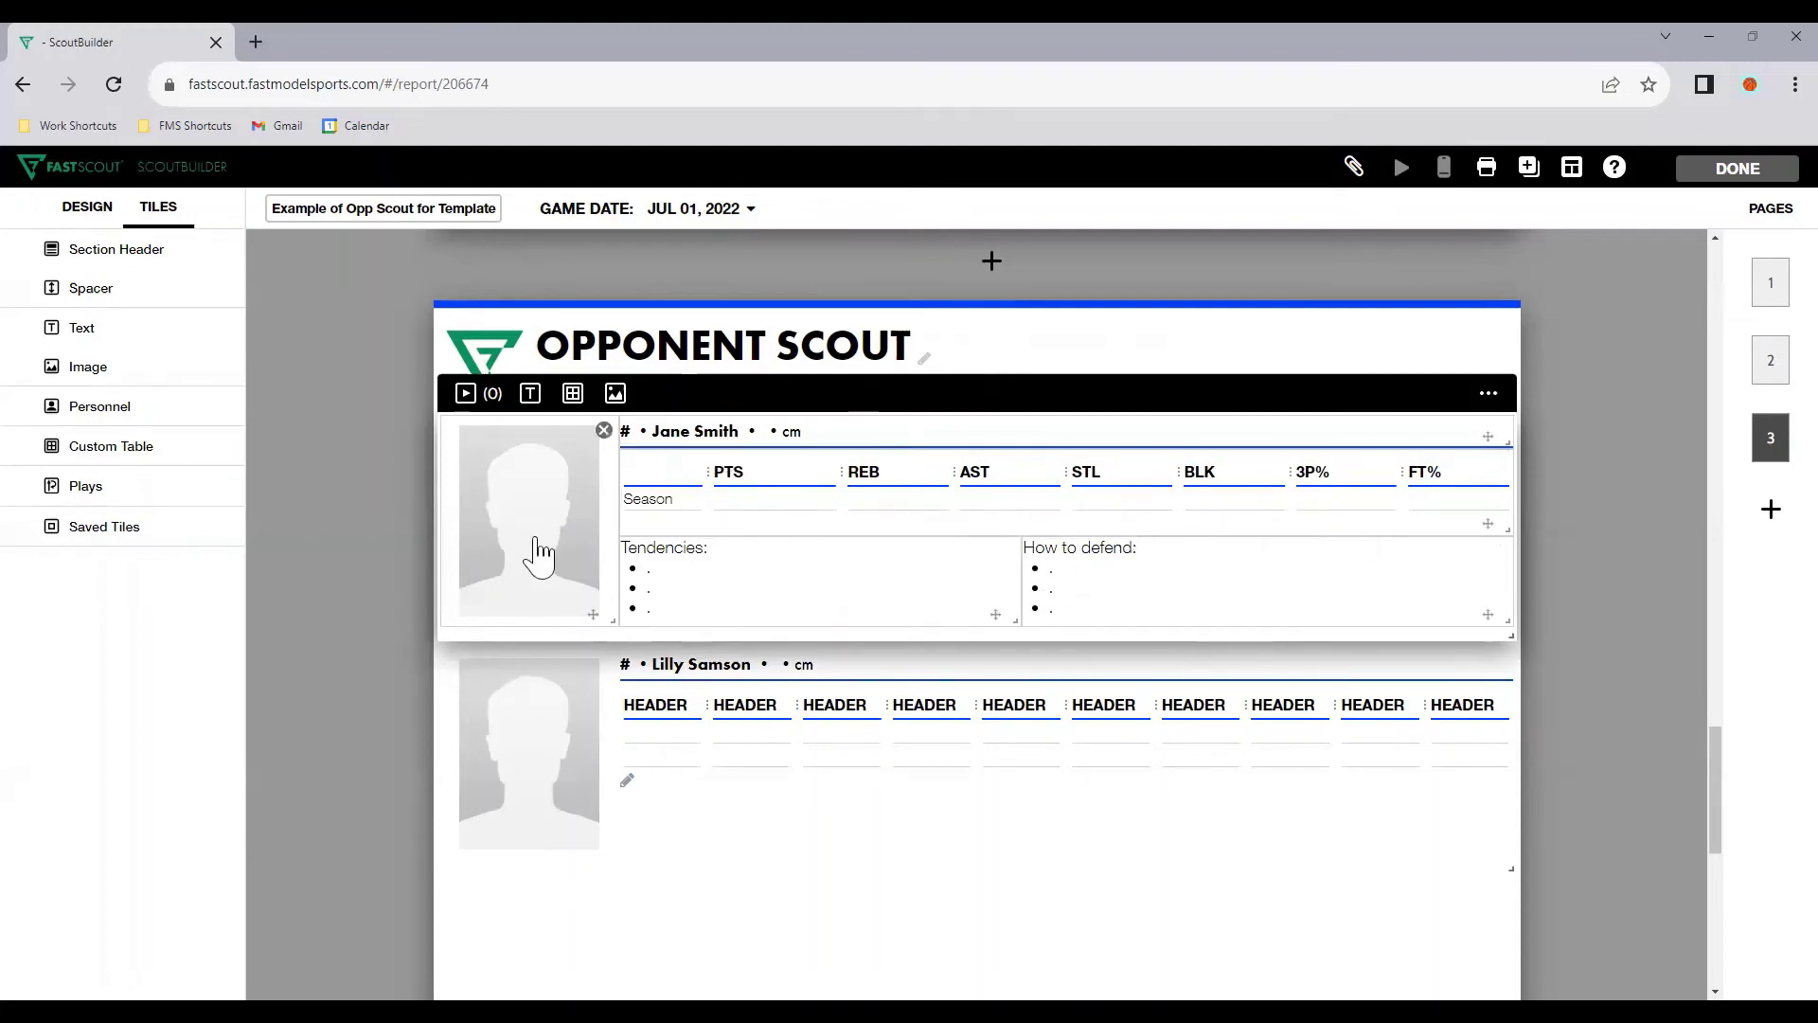
Step: Save Jane Smith's custom player info as number 1, position G, height 185
click(687, 438)
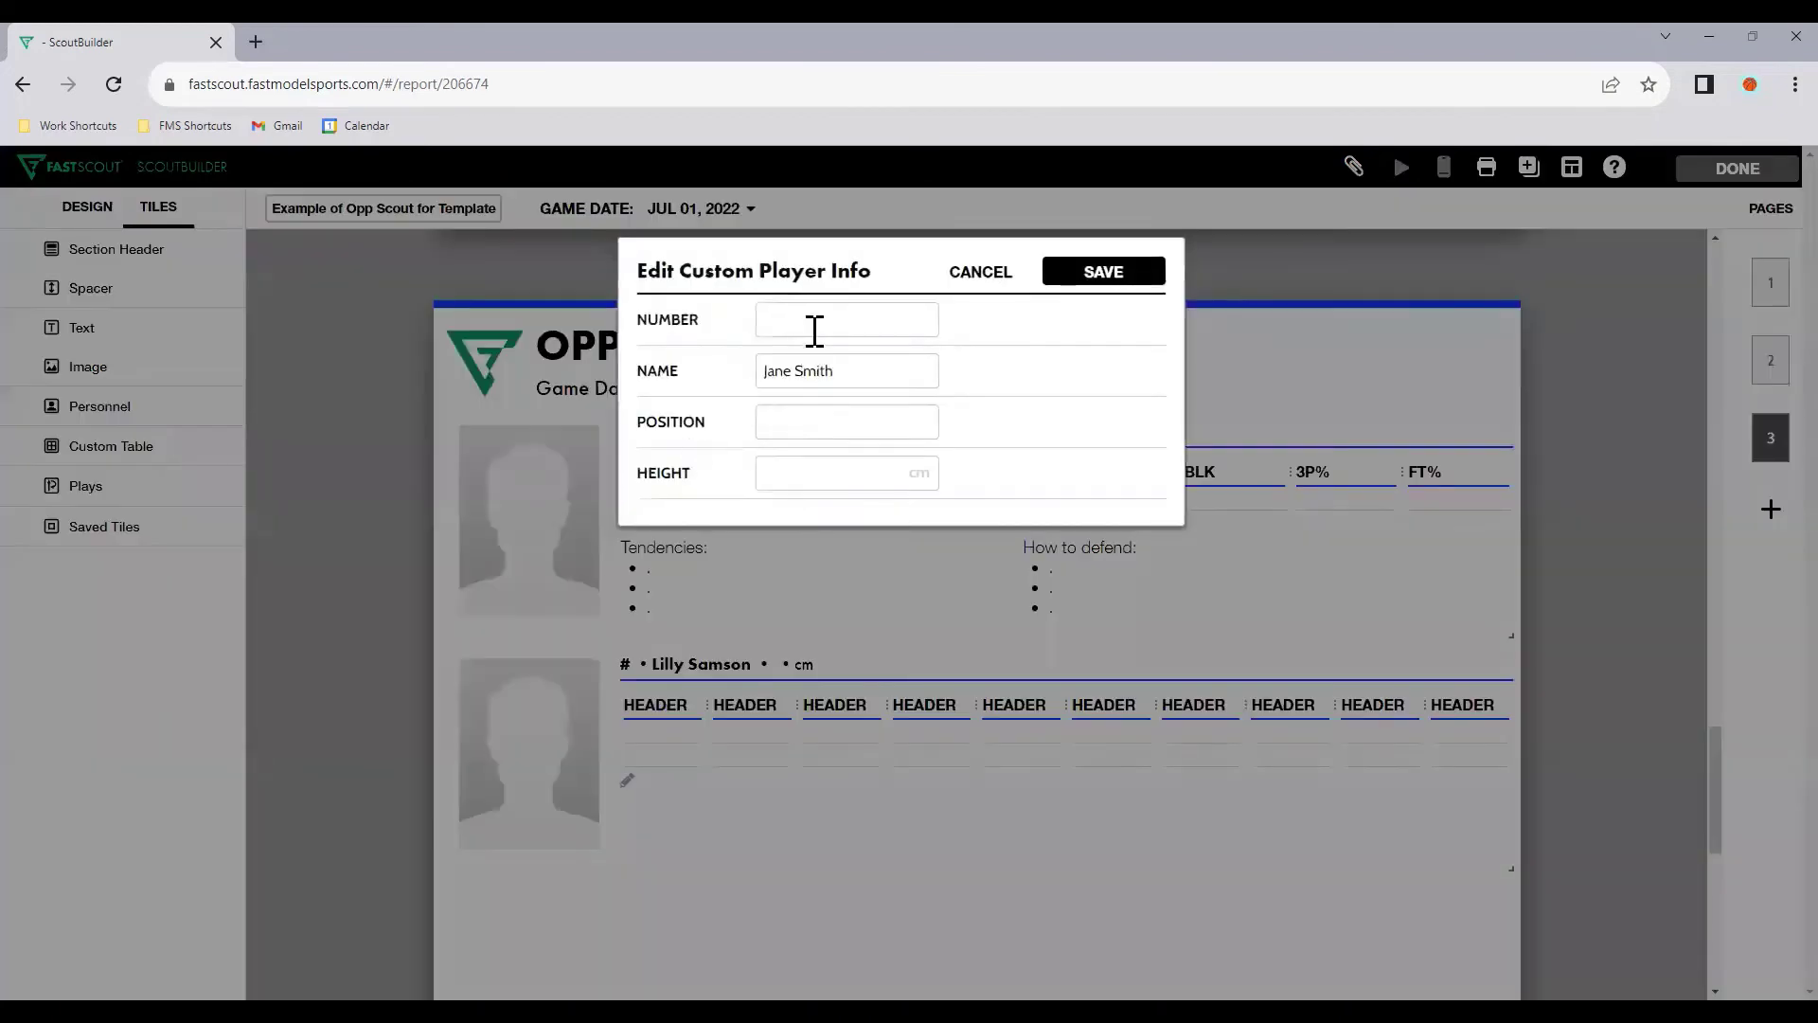
click(786, 420)
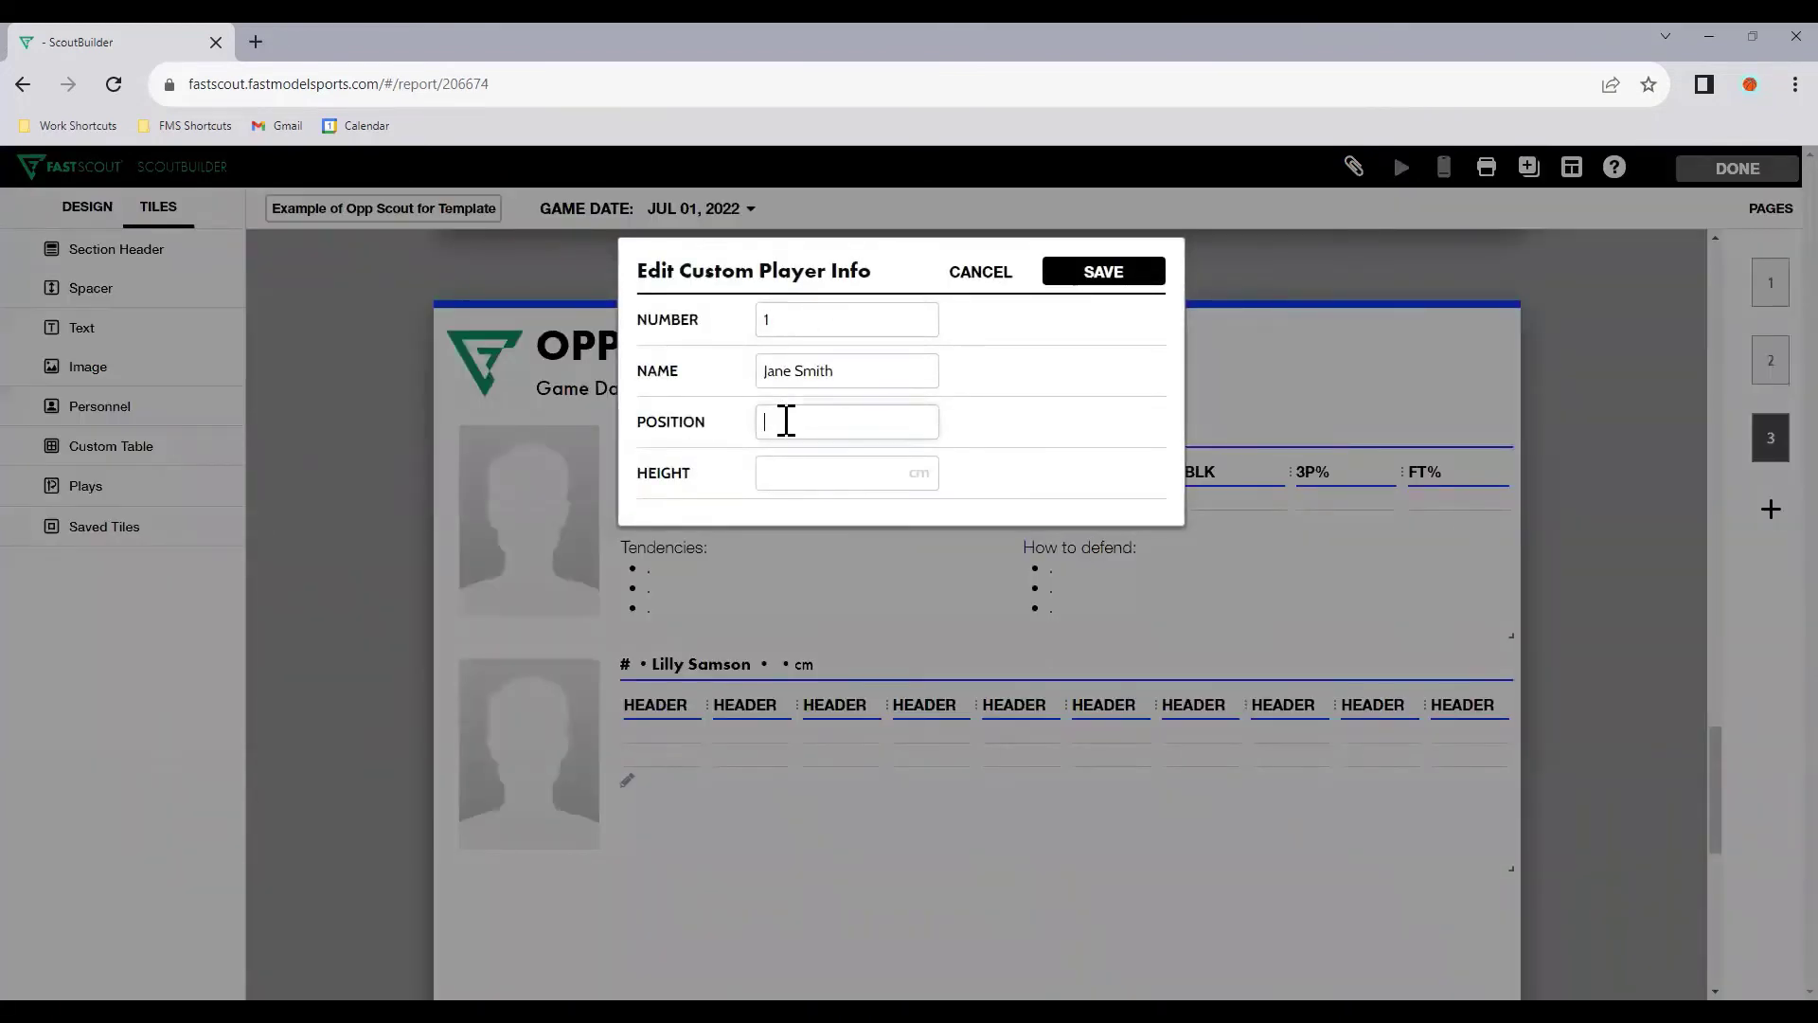
click(807, 465)
text(185)
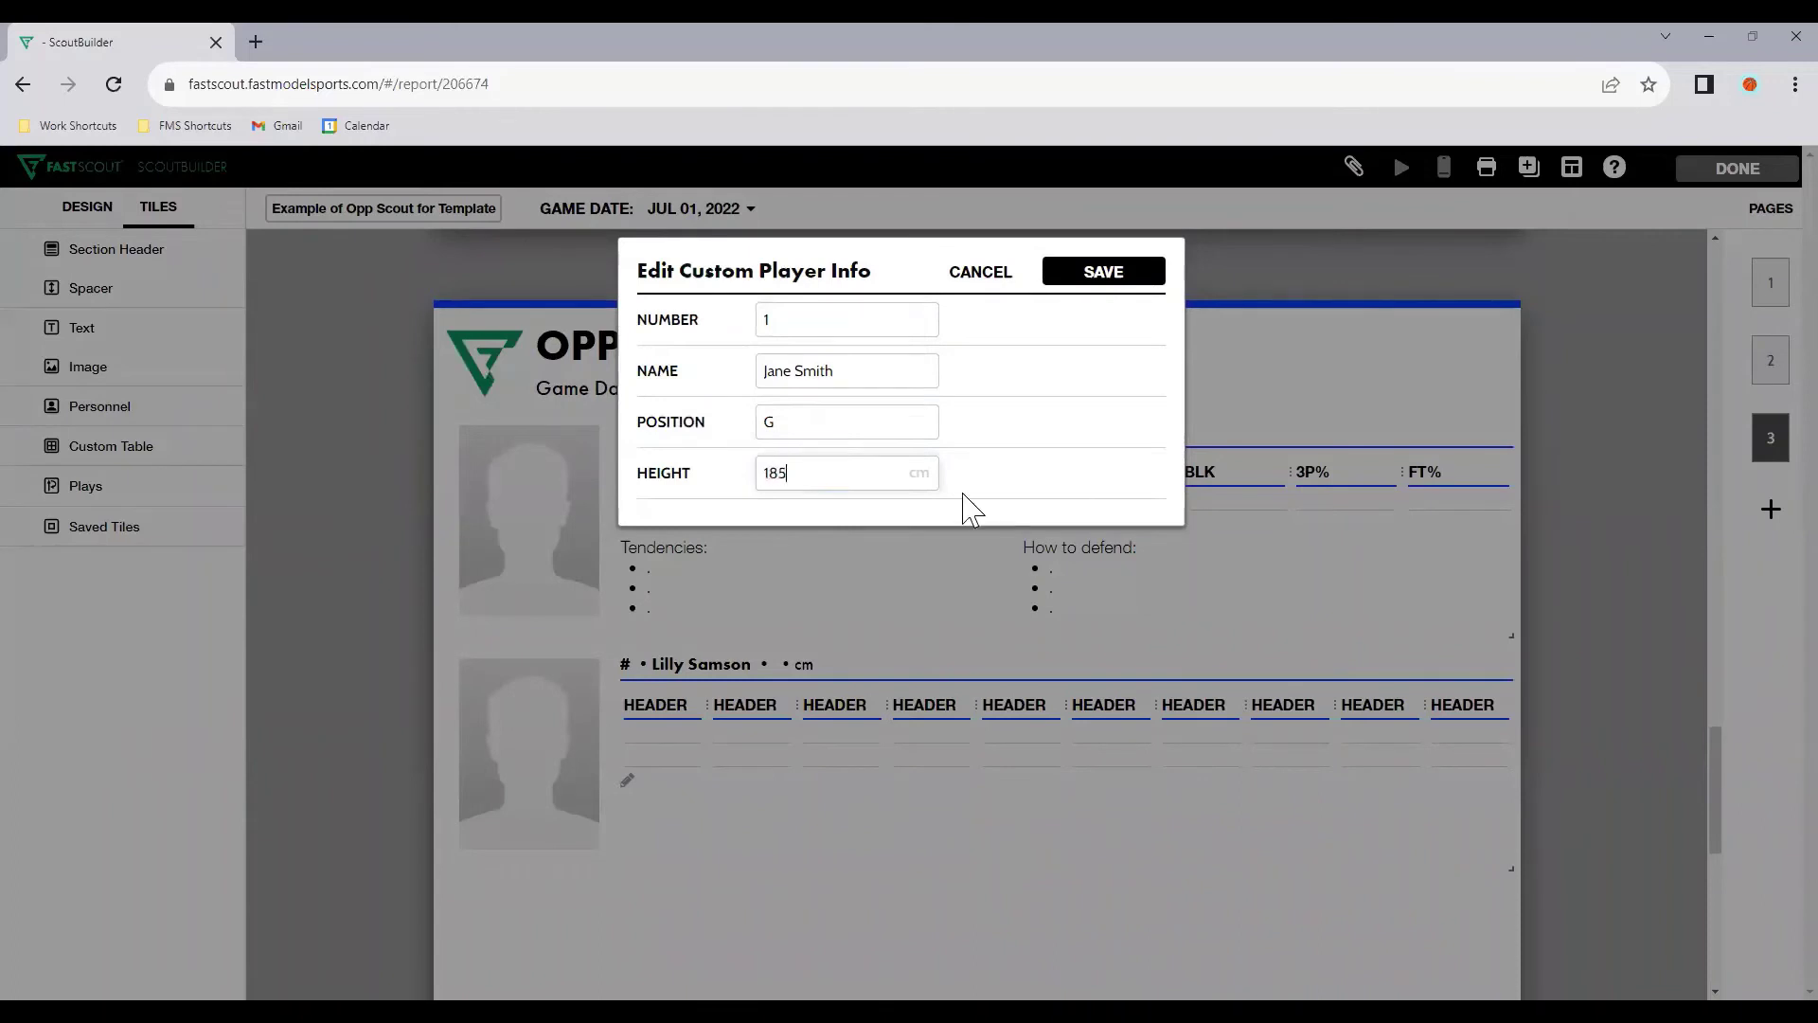
click(1105, 274)
mouse_move(796, 719)
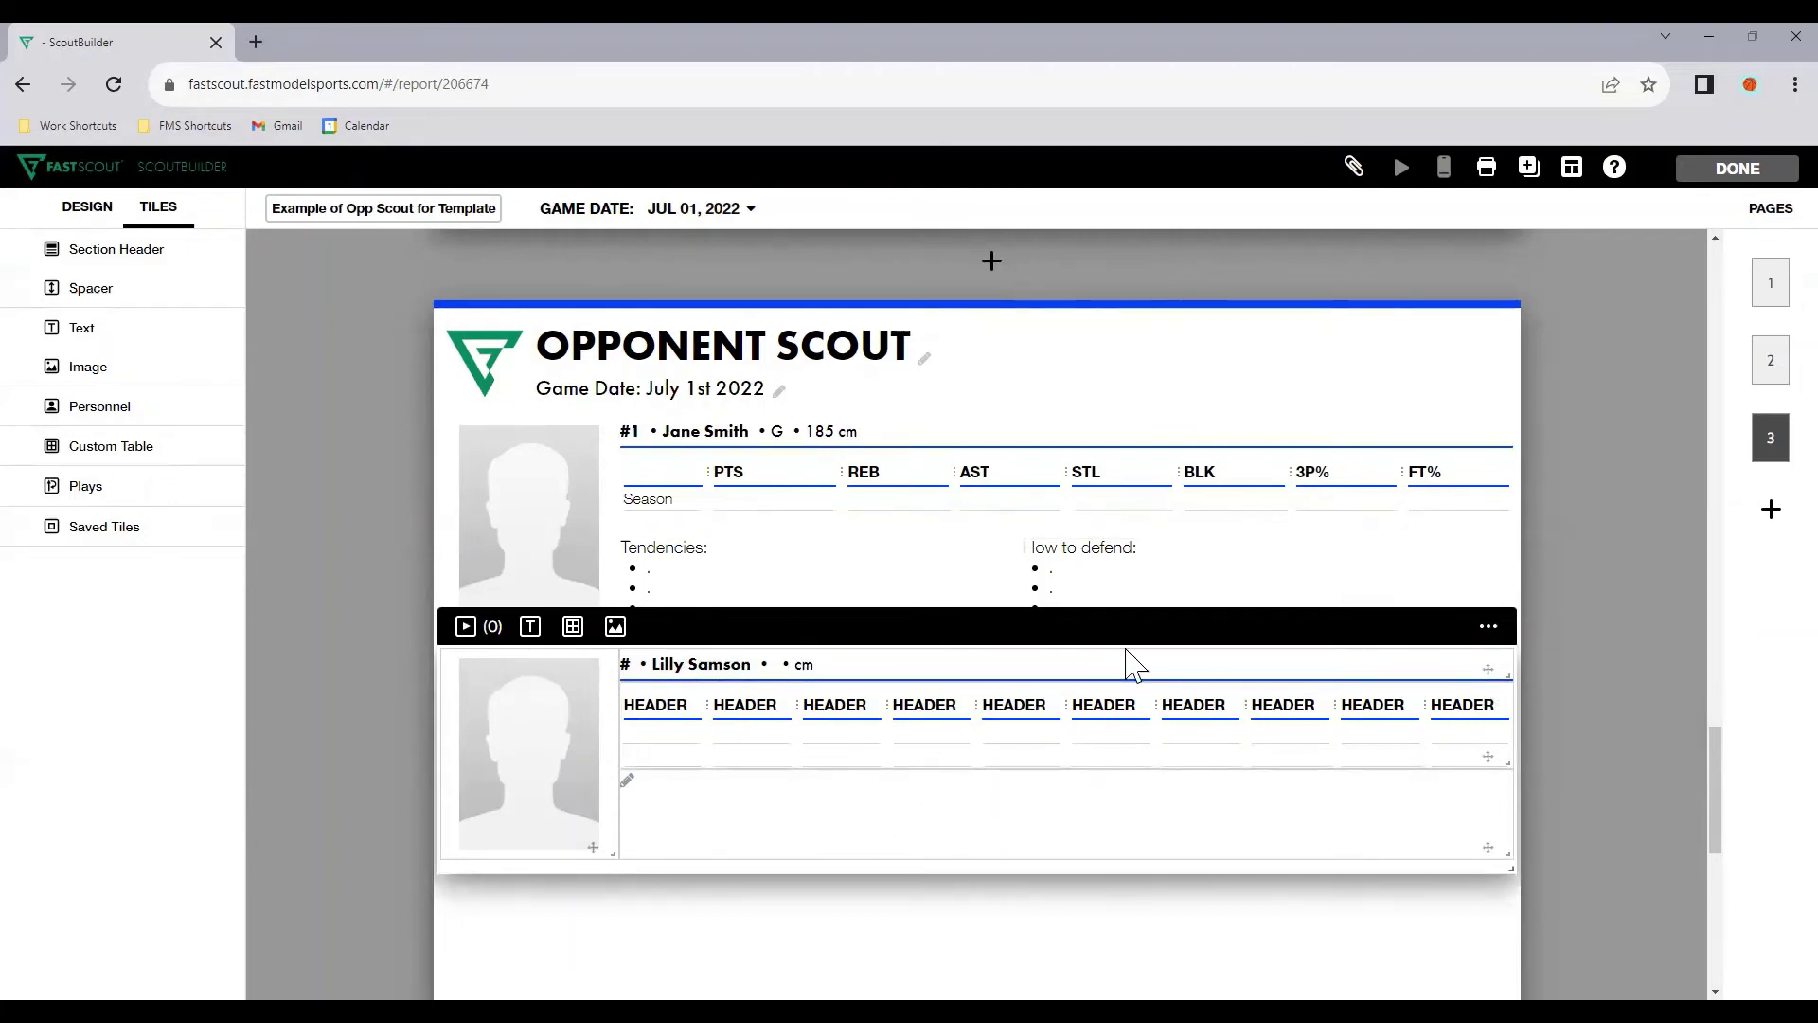
Step: Check Jane Smith's tile player settings and close them unchanged
mouse_move(1417, 407)
click(1492, 396)
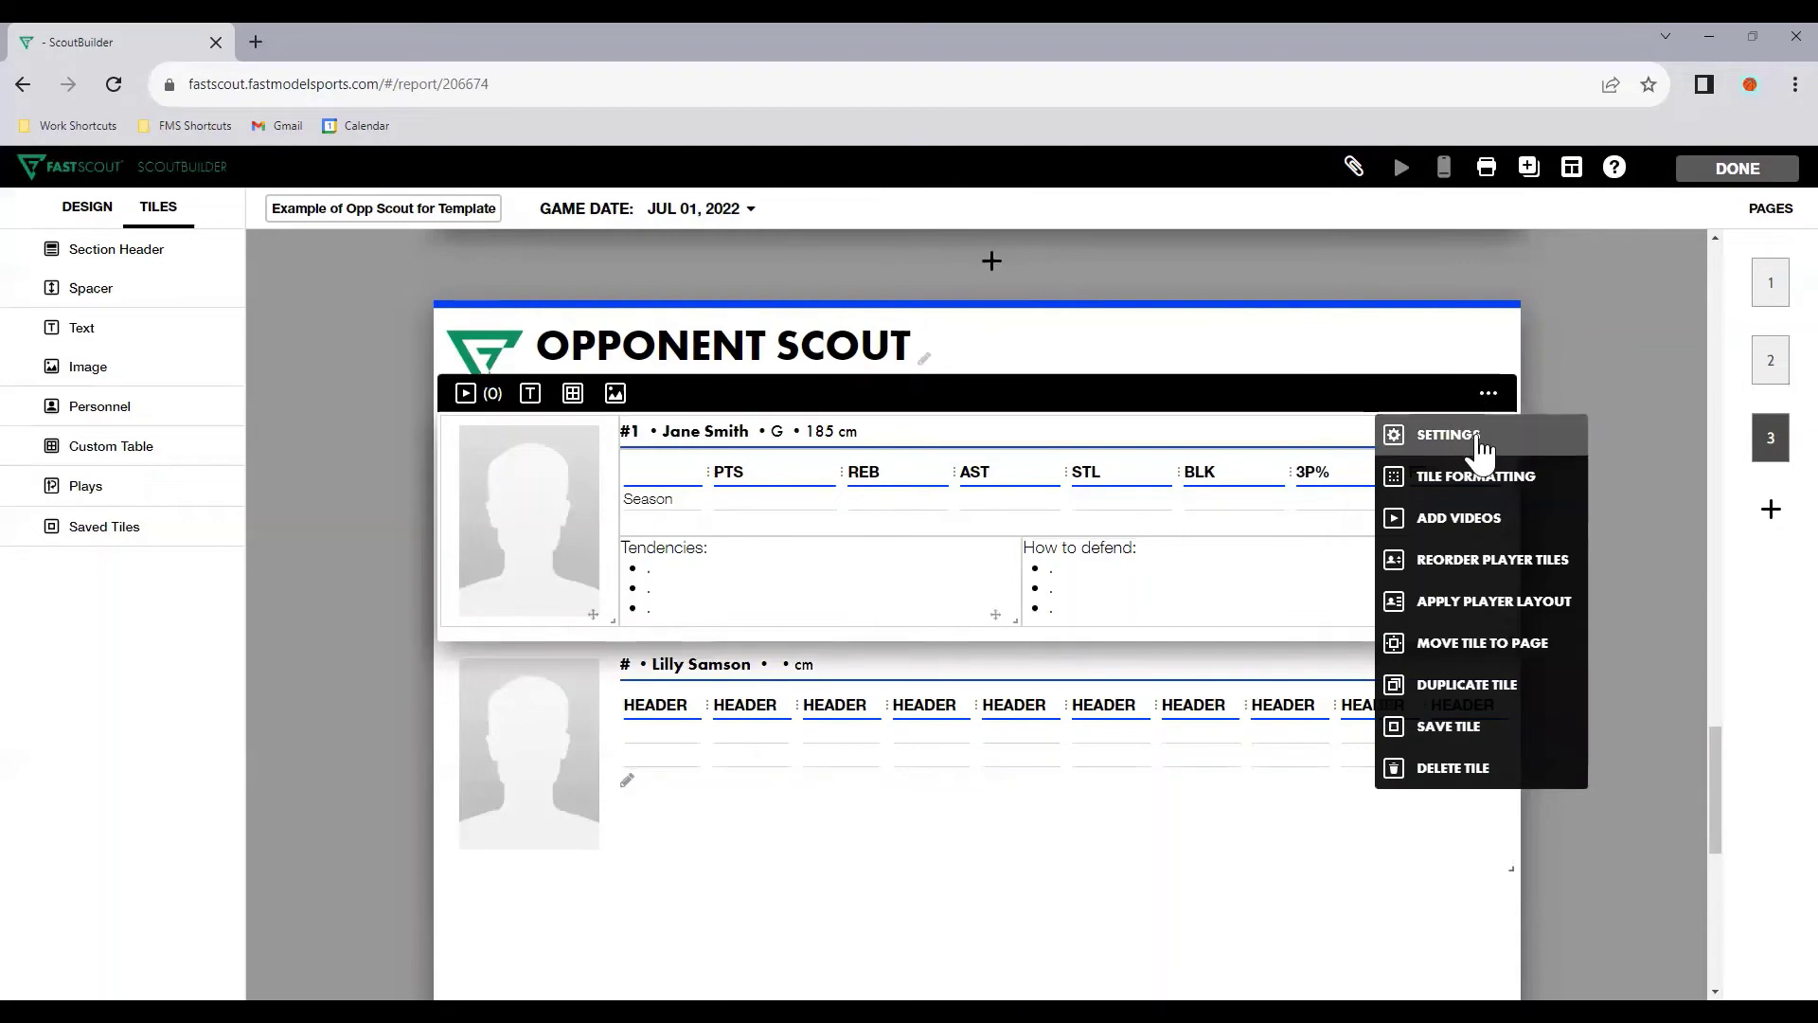
click(1475, 437)
click(1582, 932)
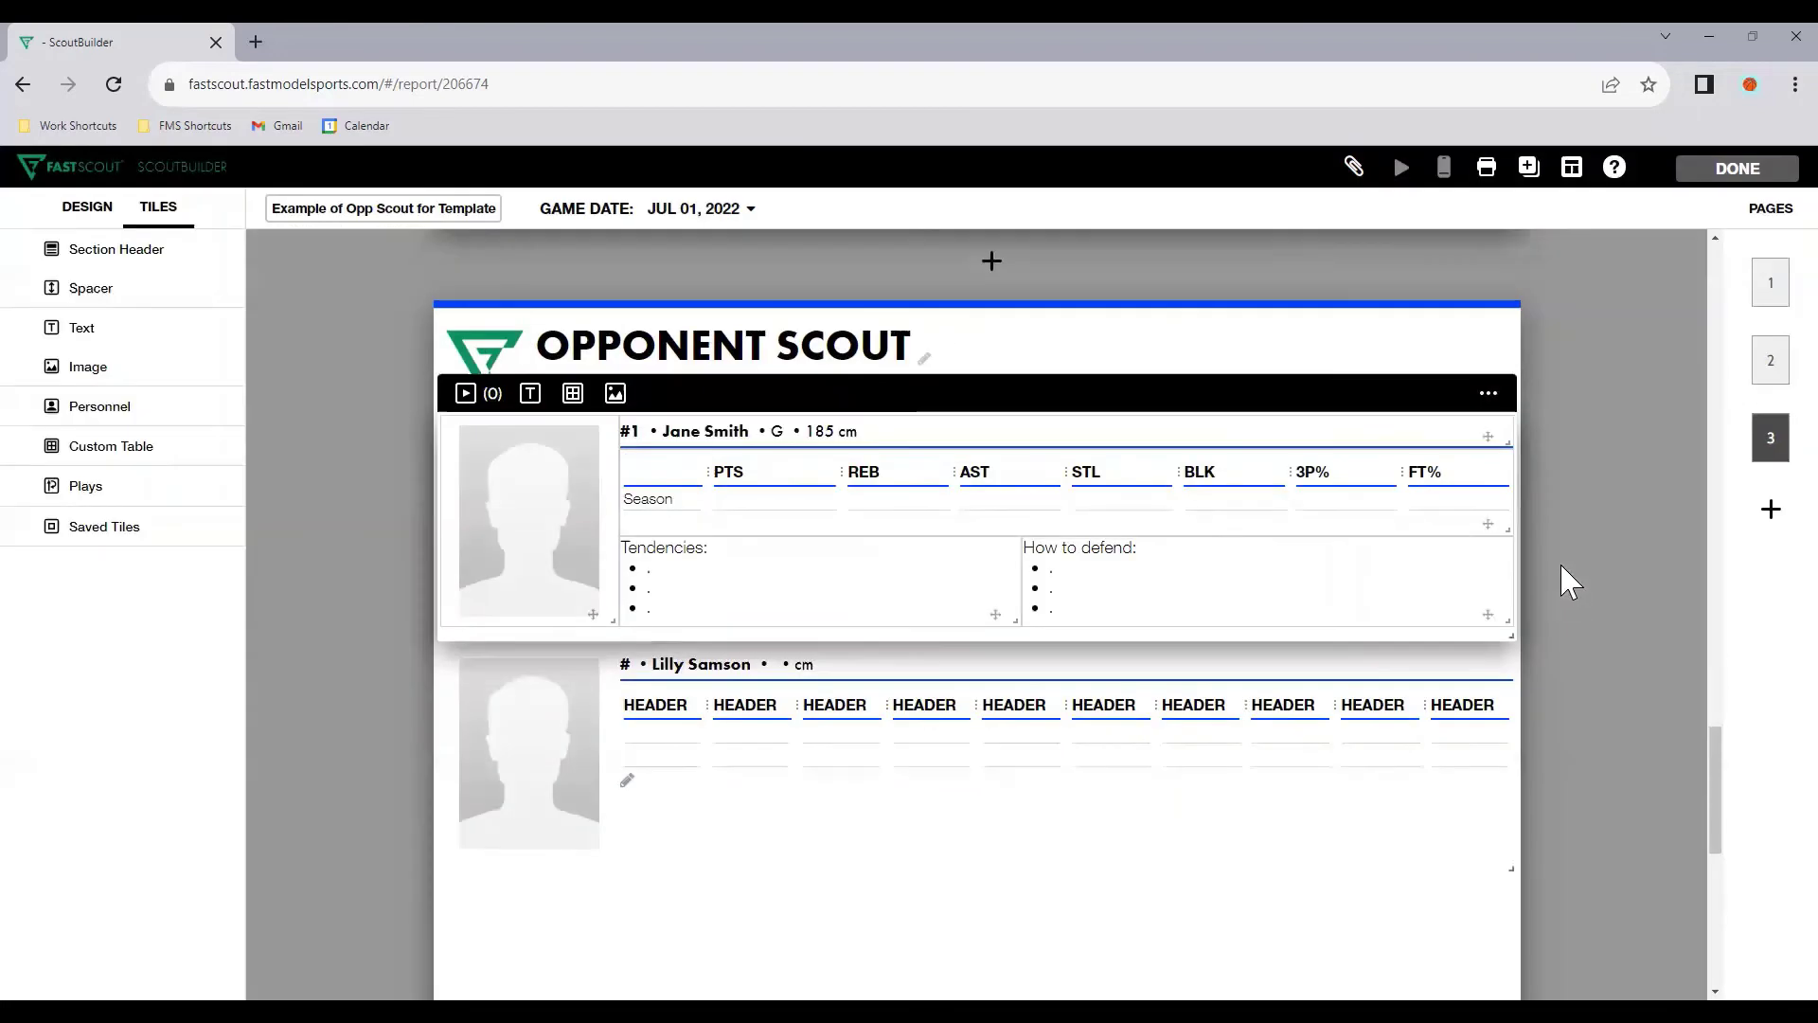
click(1489, 393)
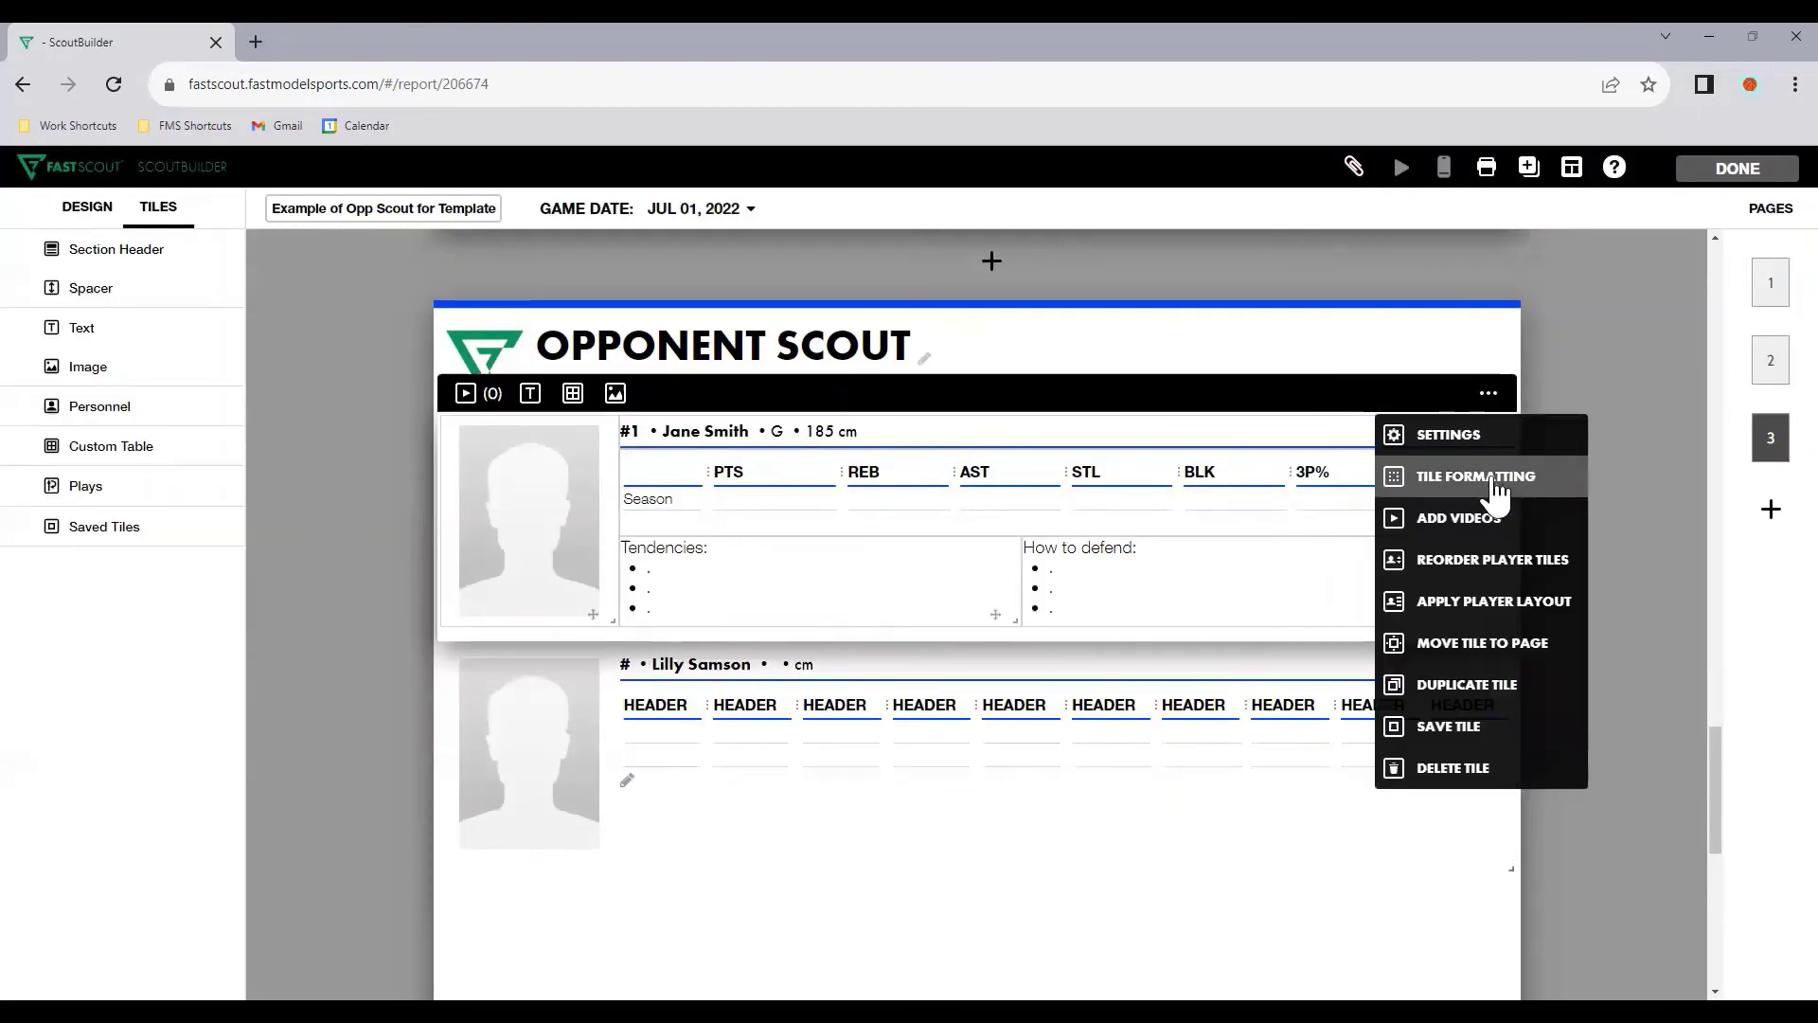
click(1494, 479)
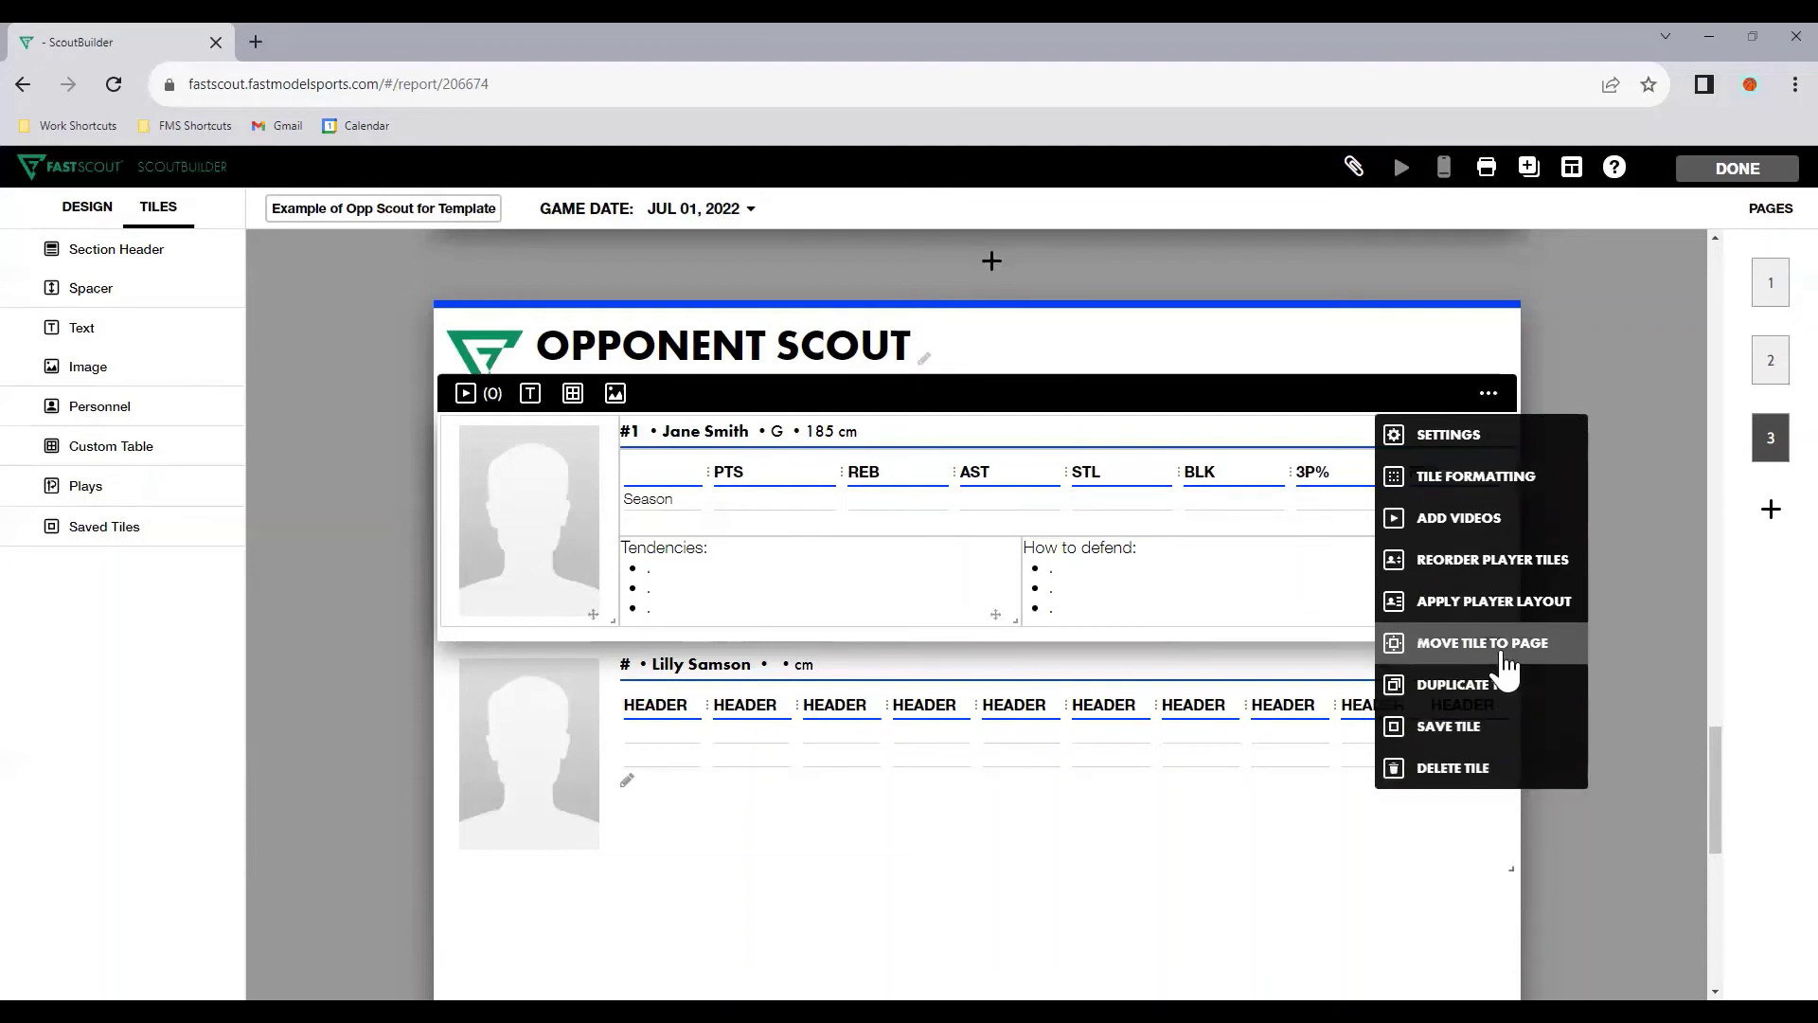
click(1526, 606)
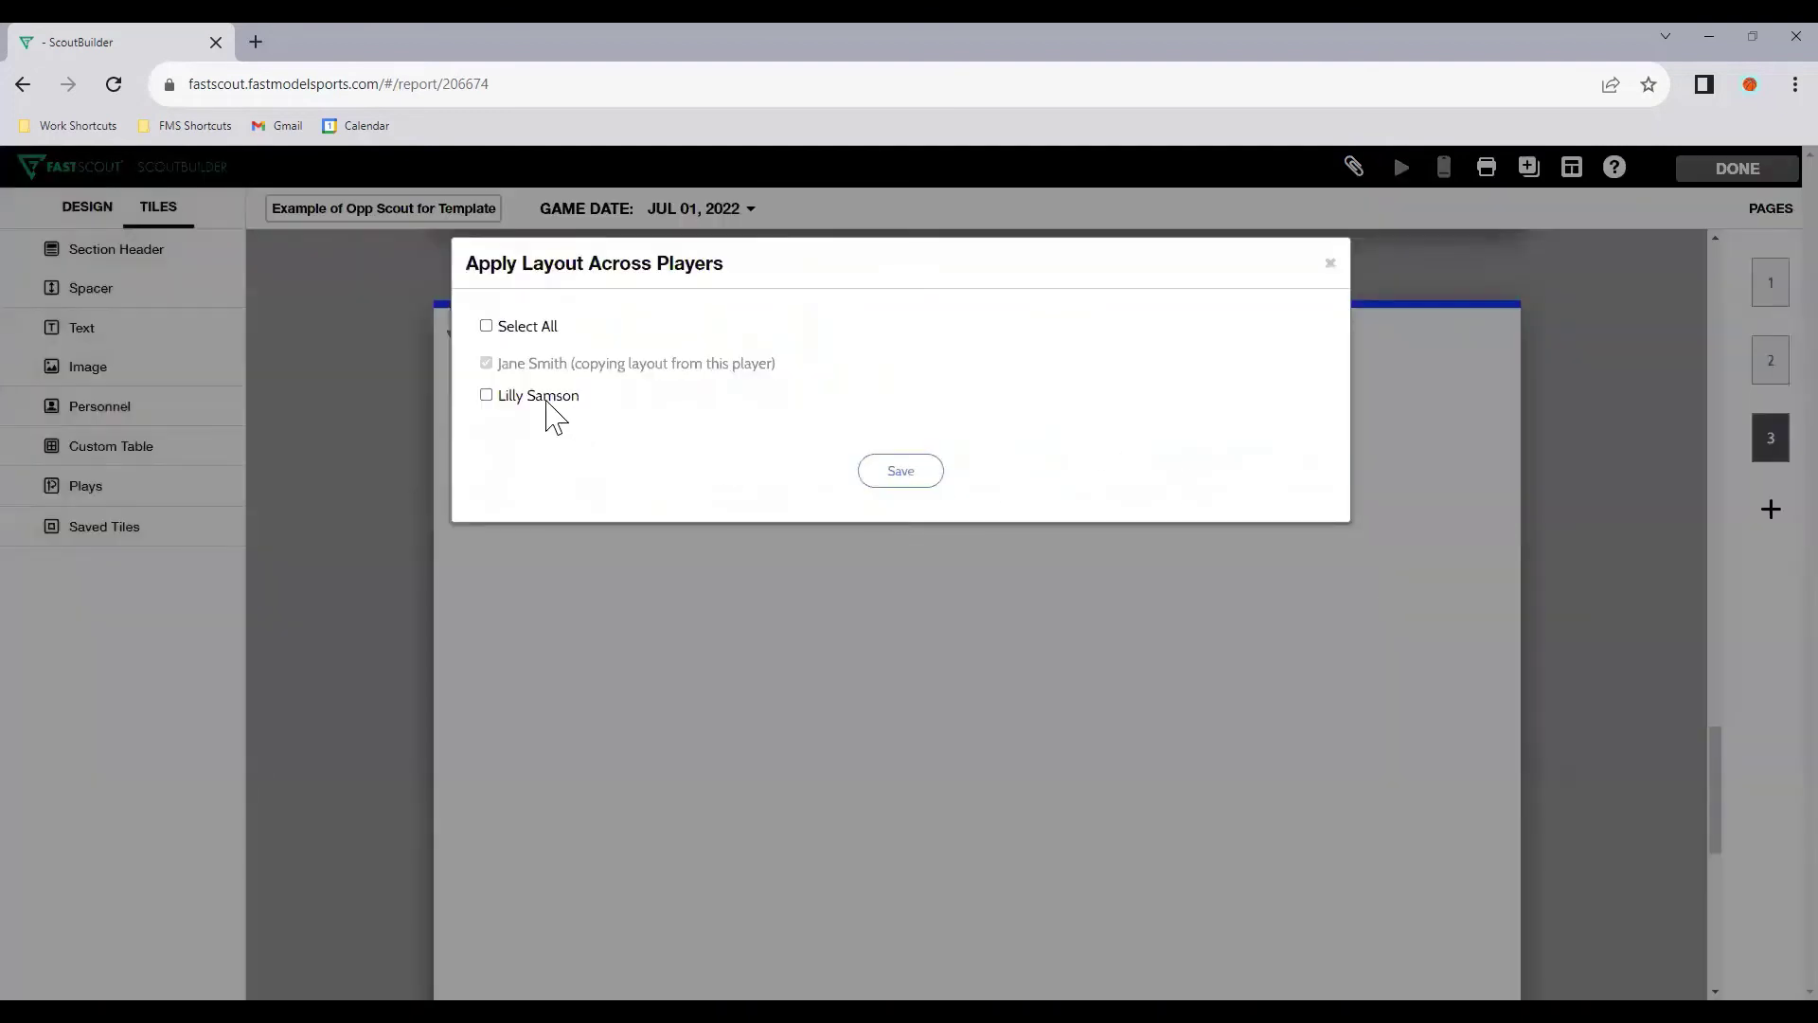
click(901, 471)
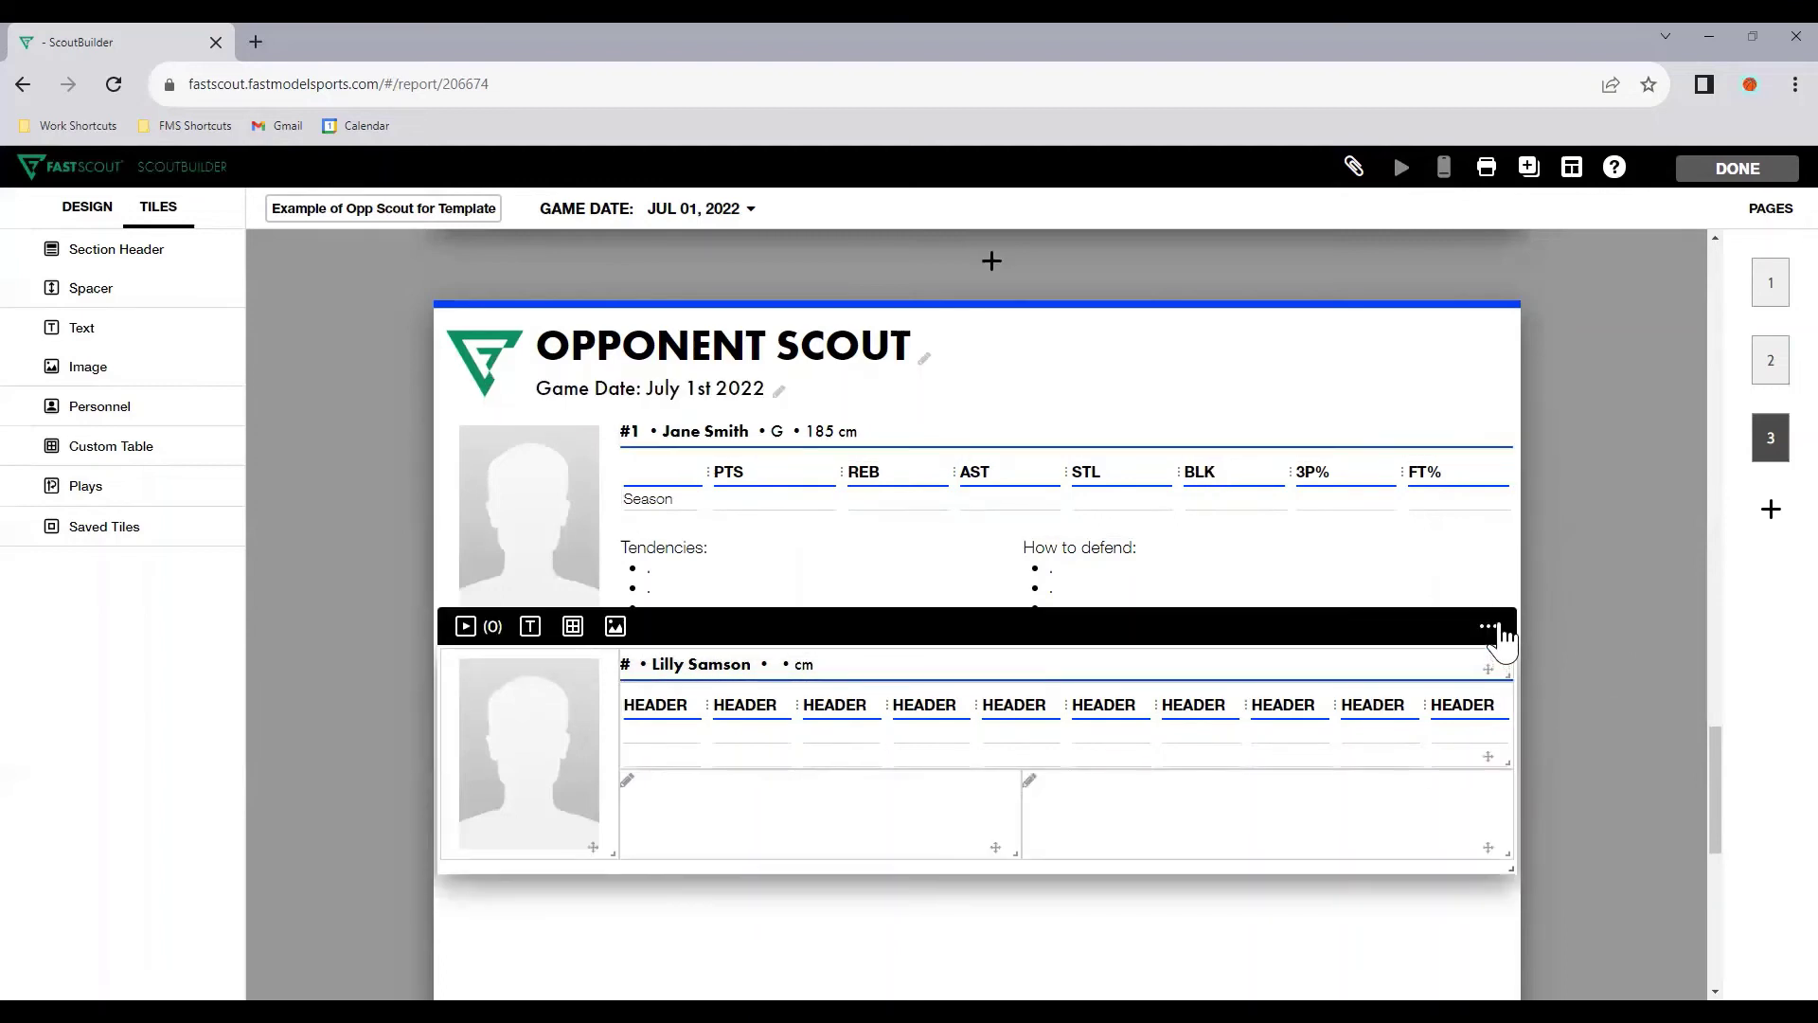
click(1489, 627)
click(1485, 580)
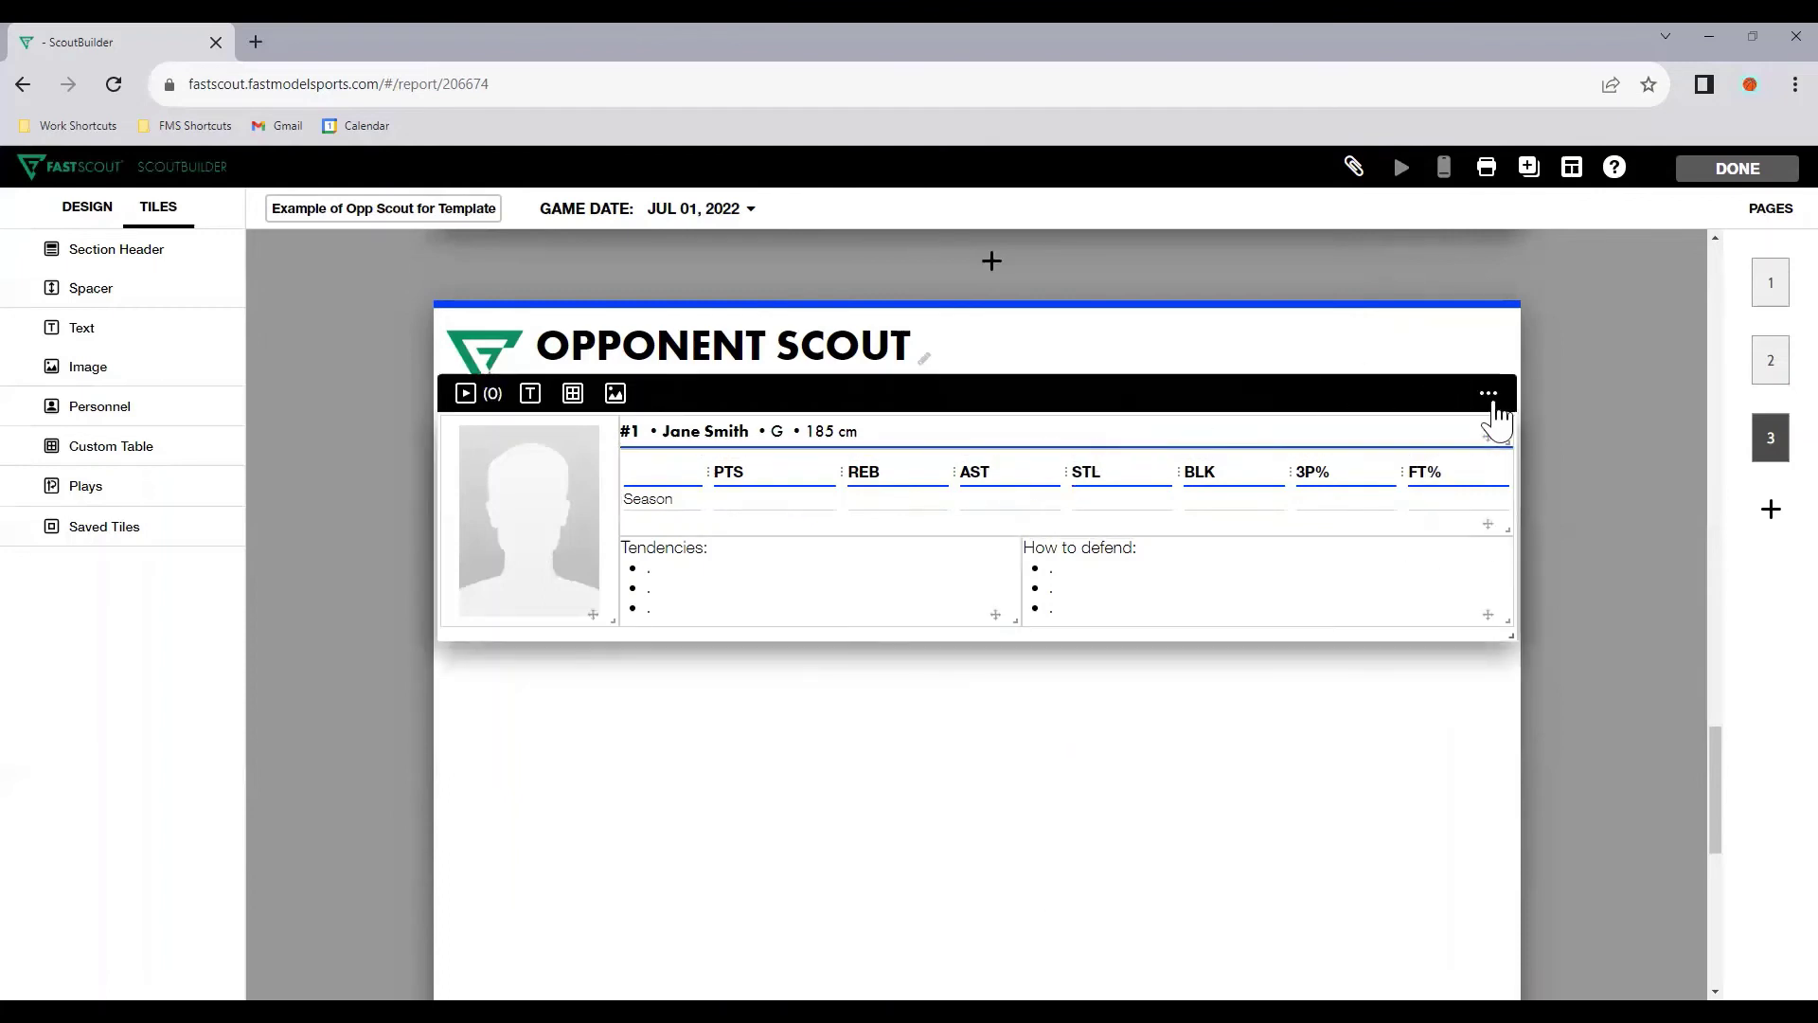
click(1489, 396)
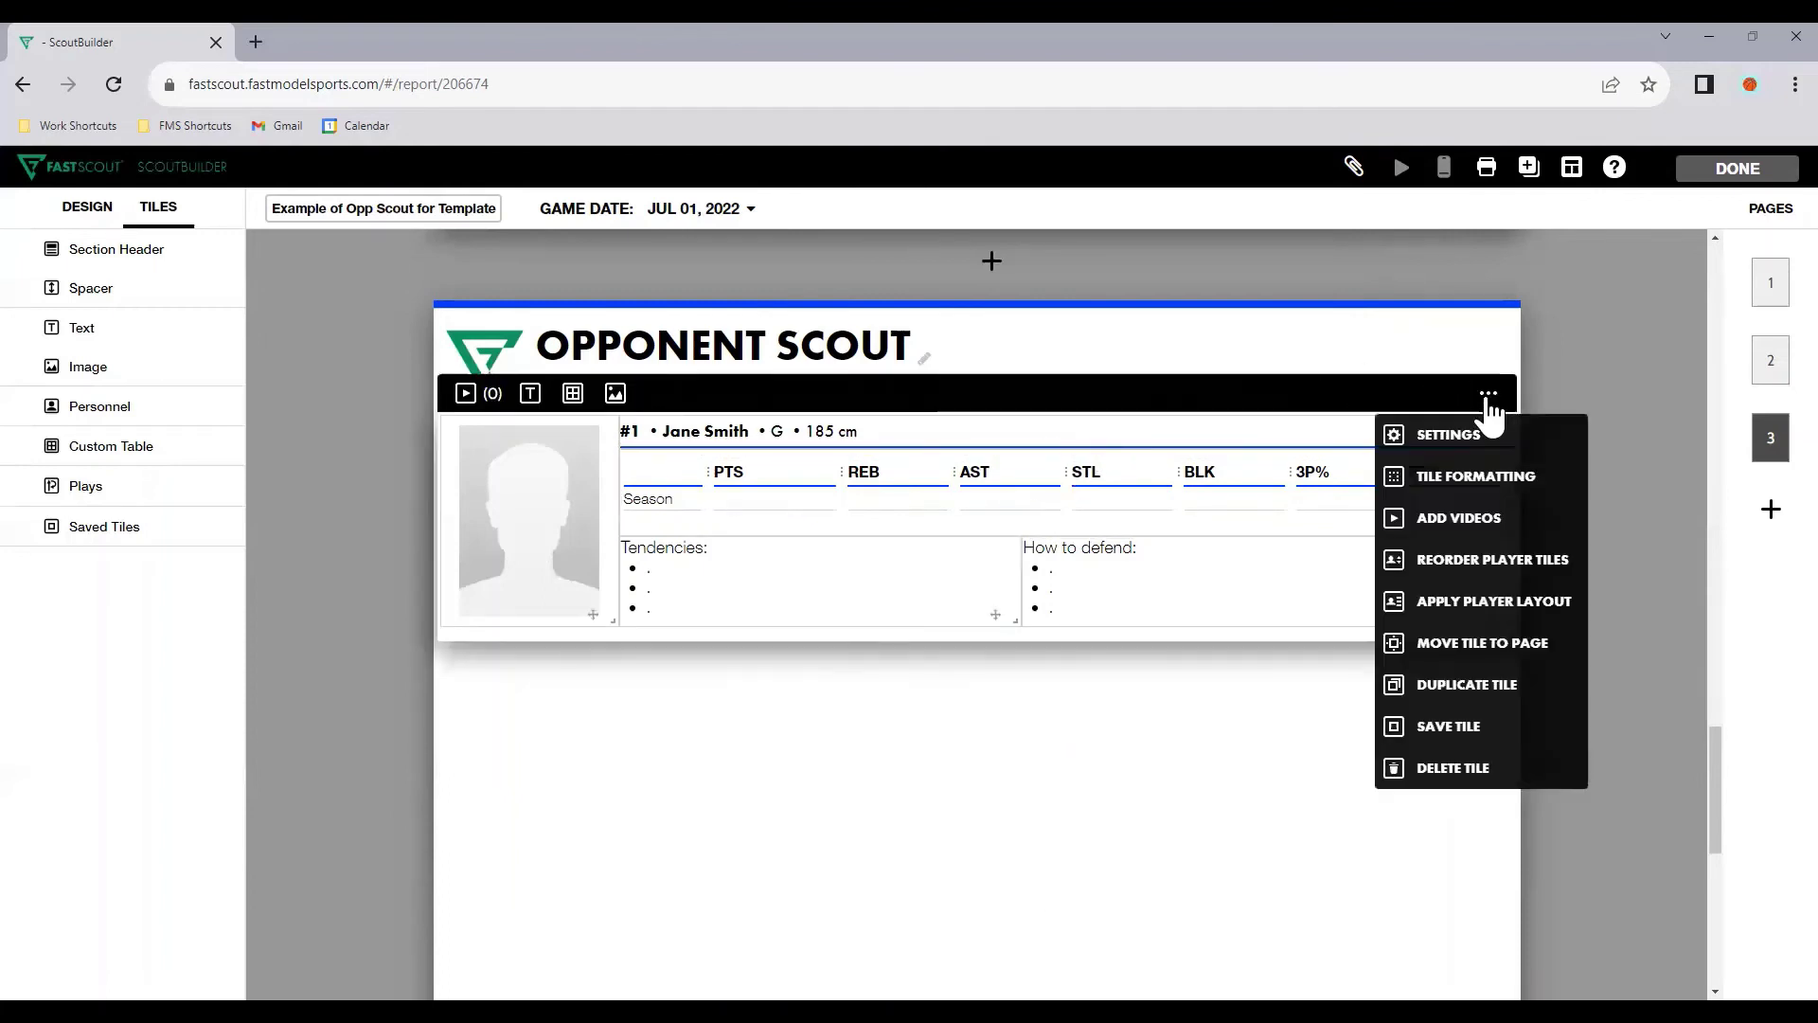
click(1498, 684)
click(1491, 627)
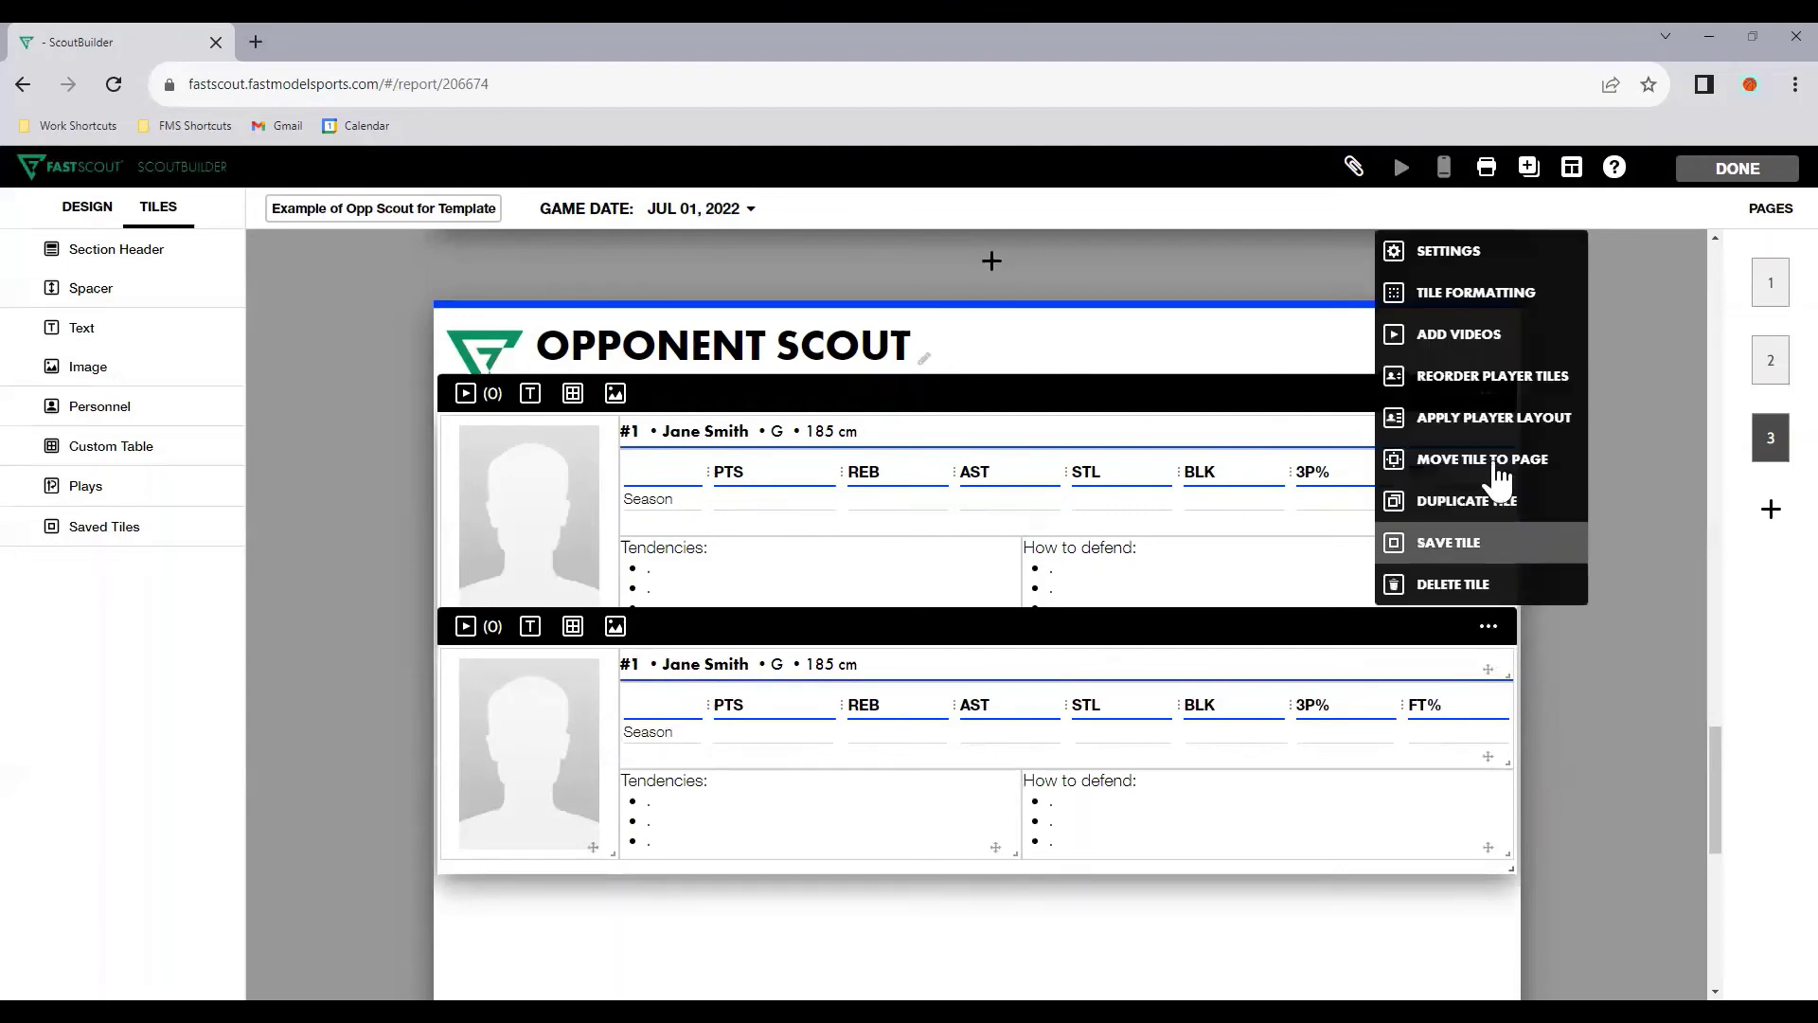
click(1482, 254)
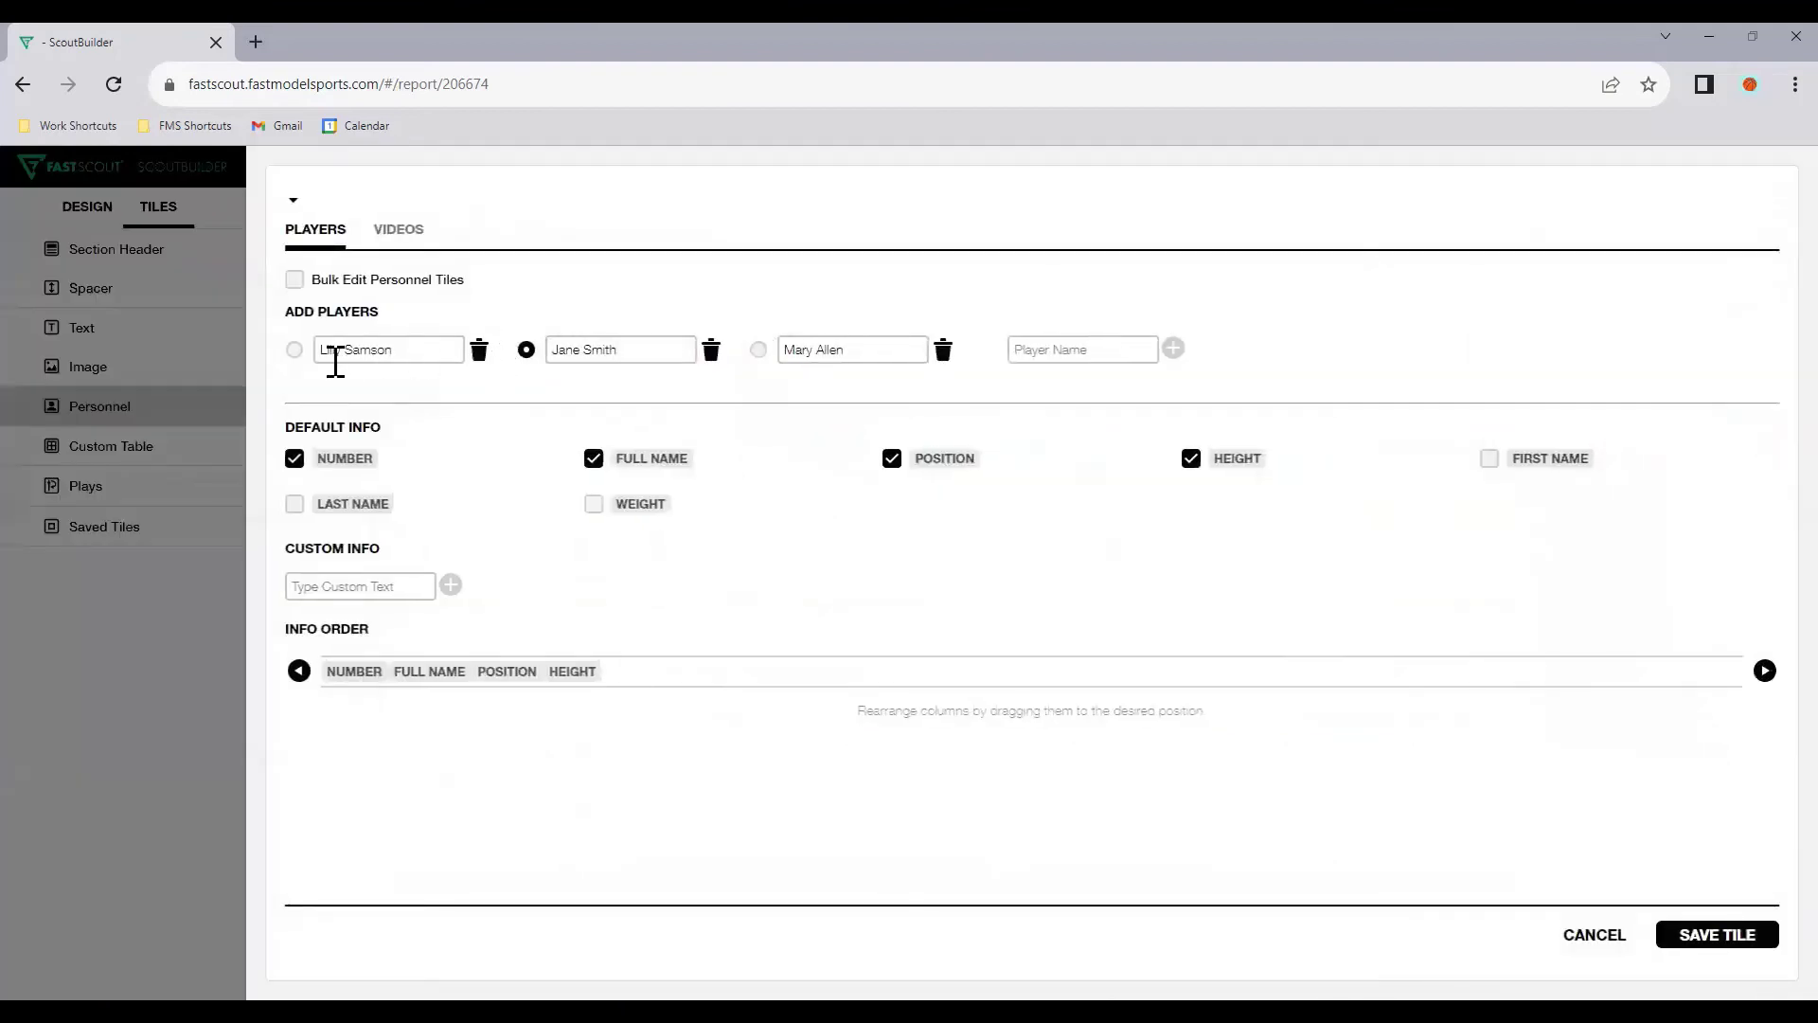
click(1739, 936)
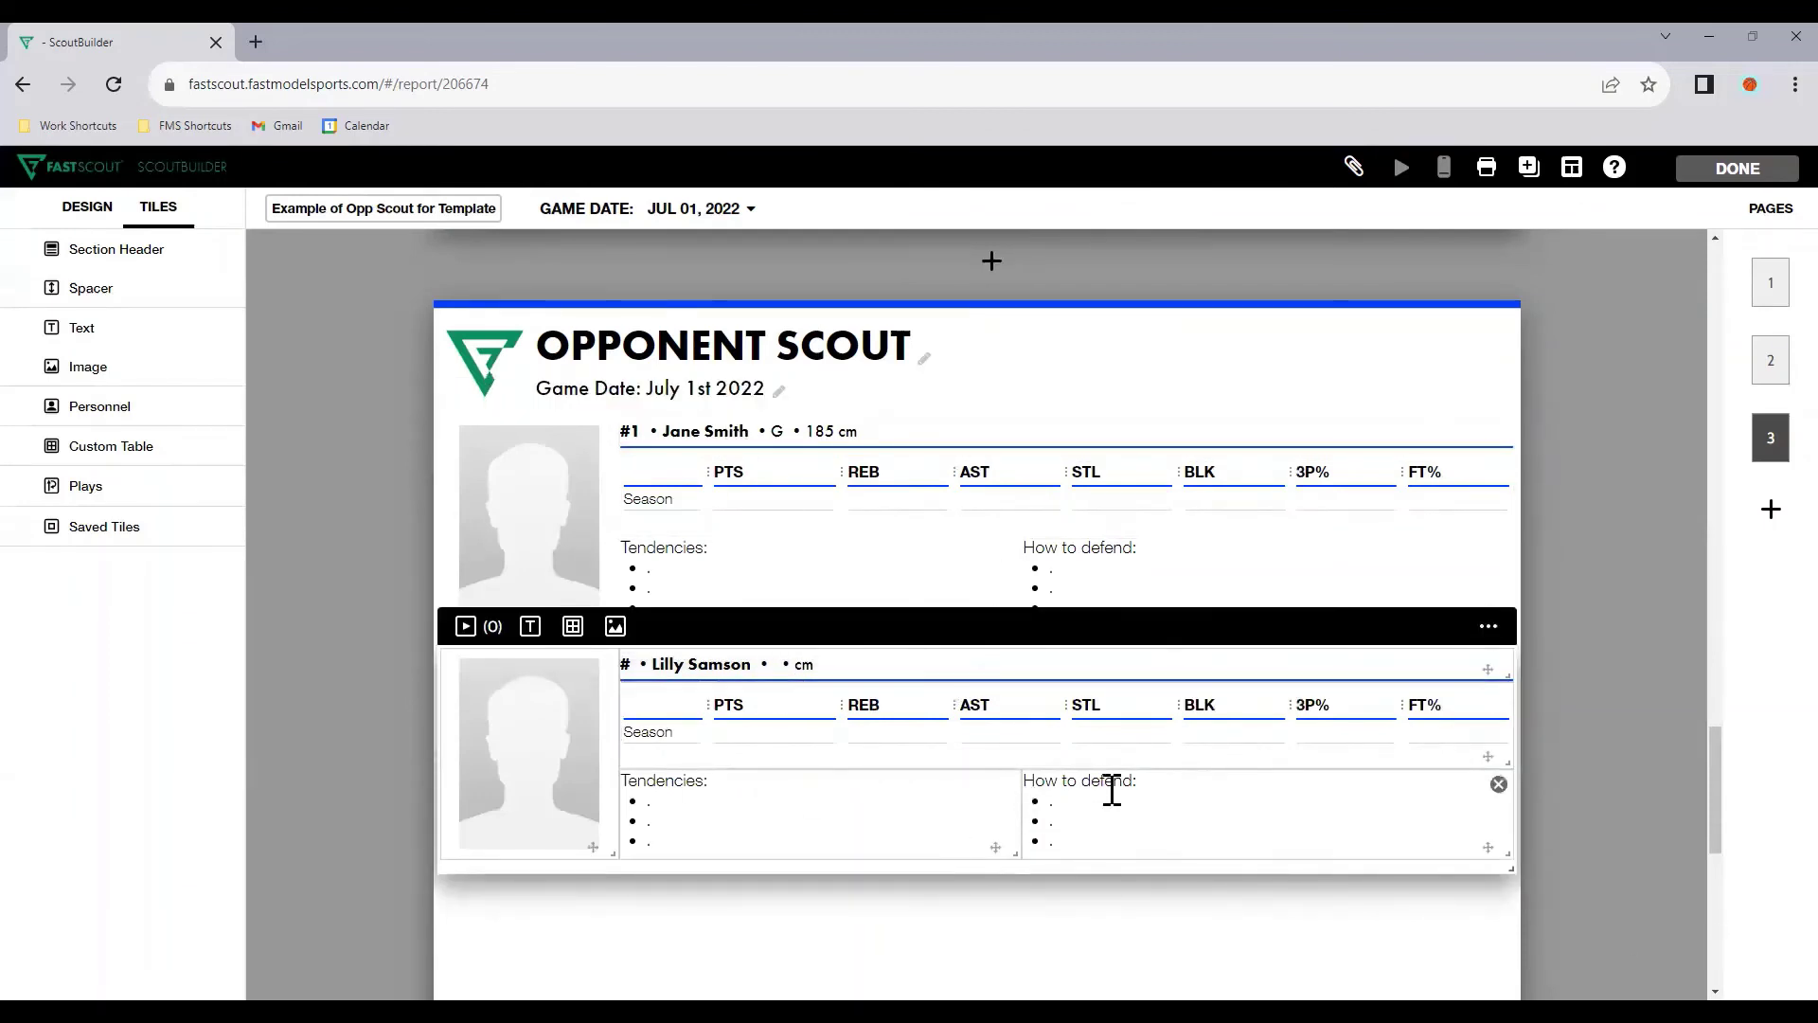
click(676, 672)
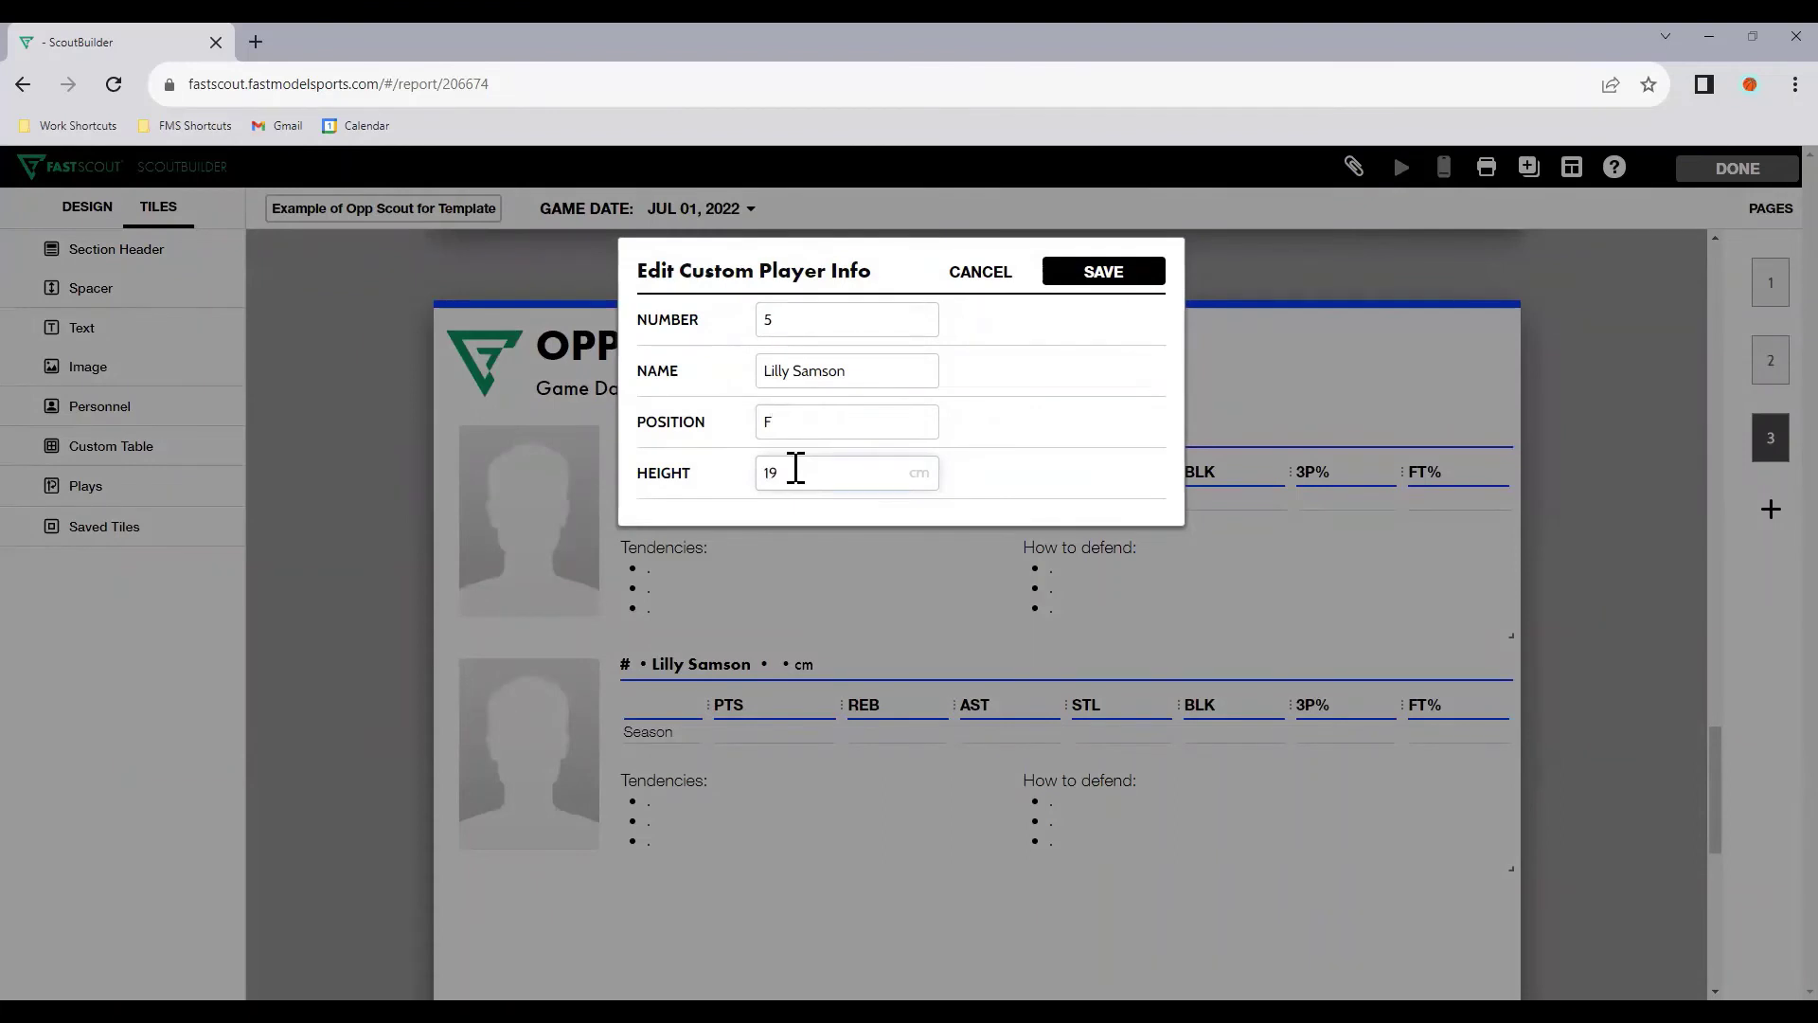
click(1116, 279)
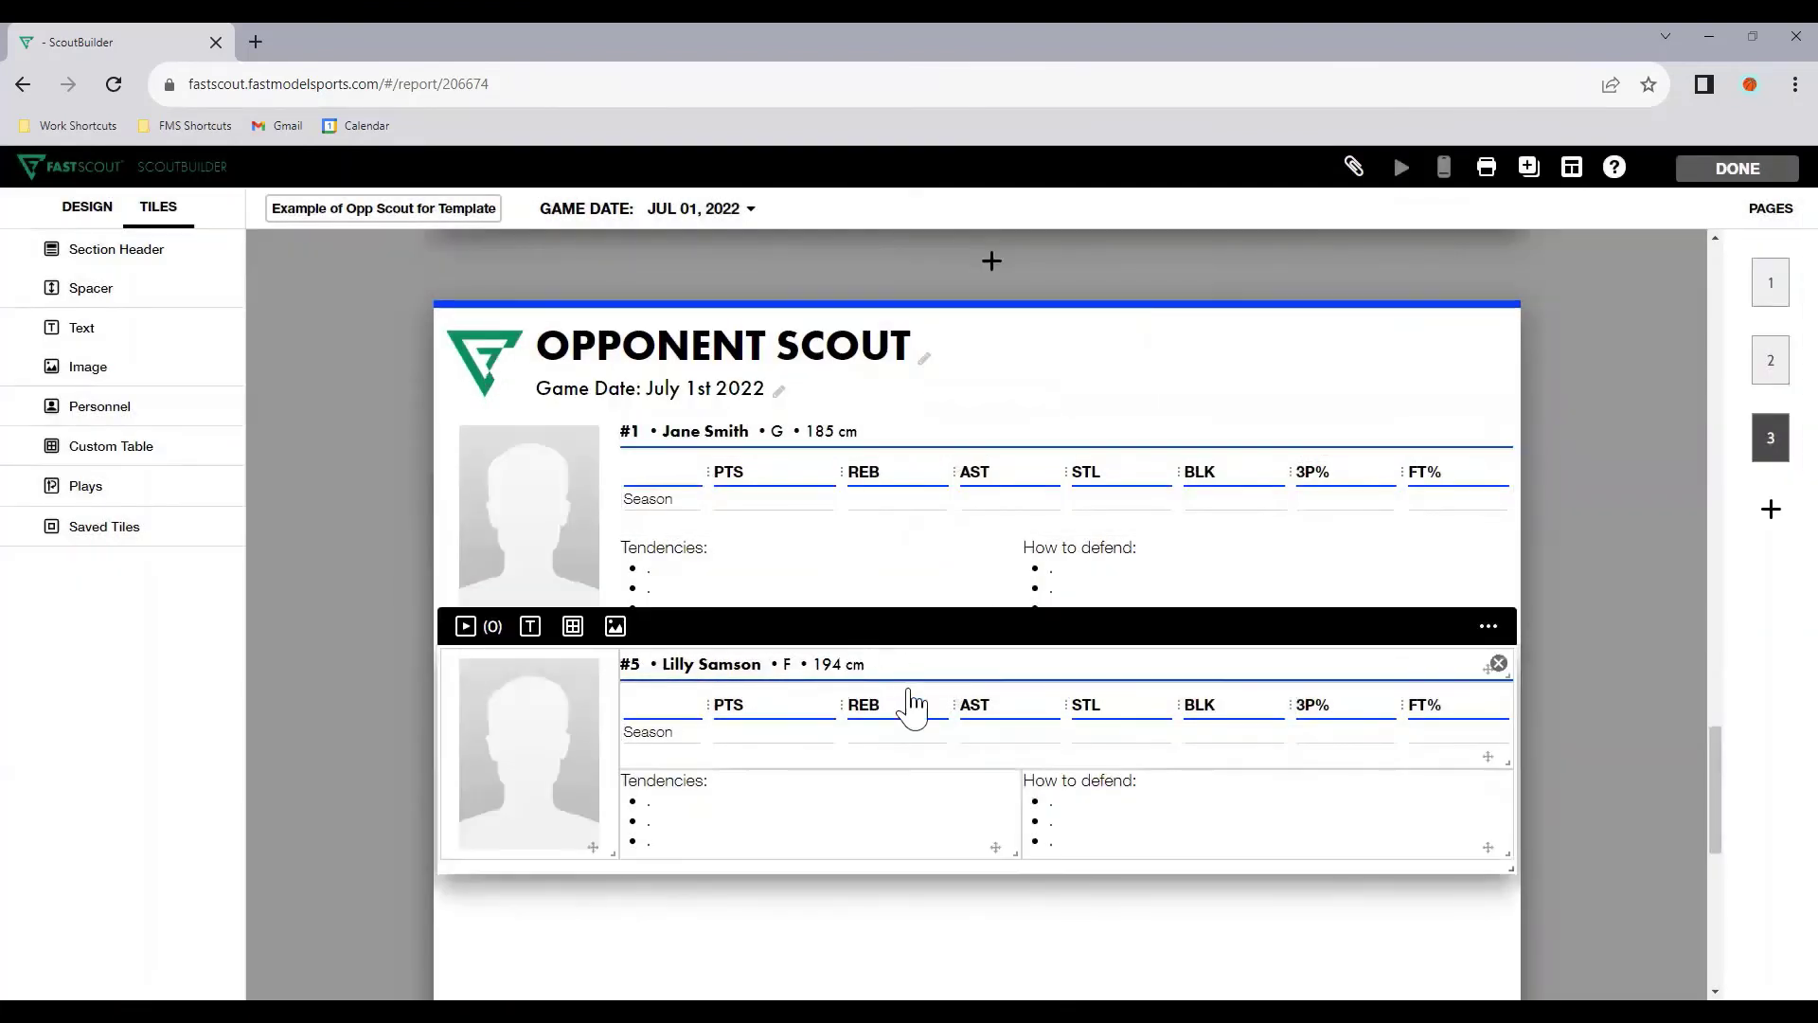
mouse_move(933, 808)
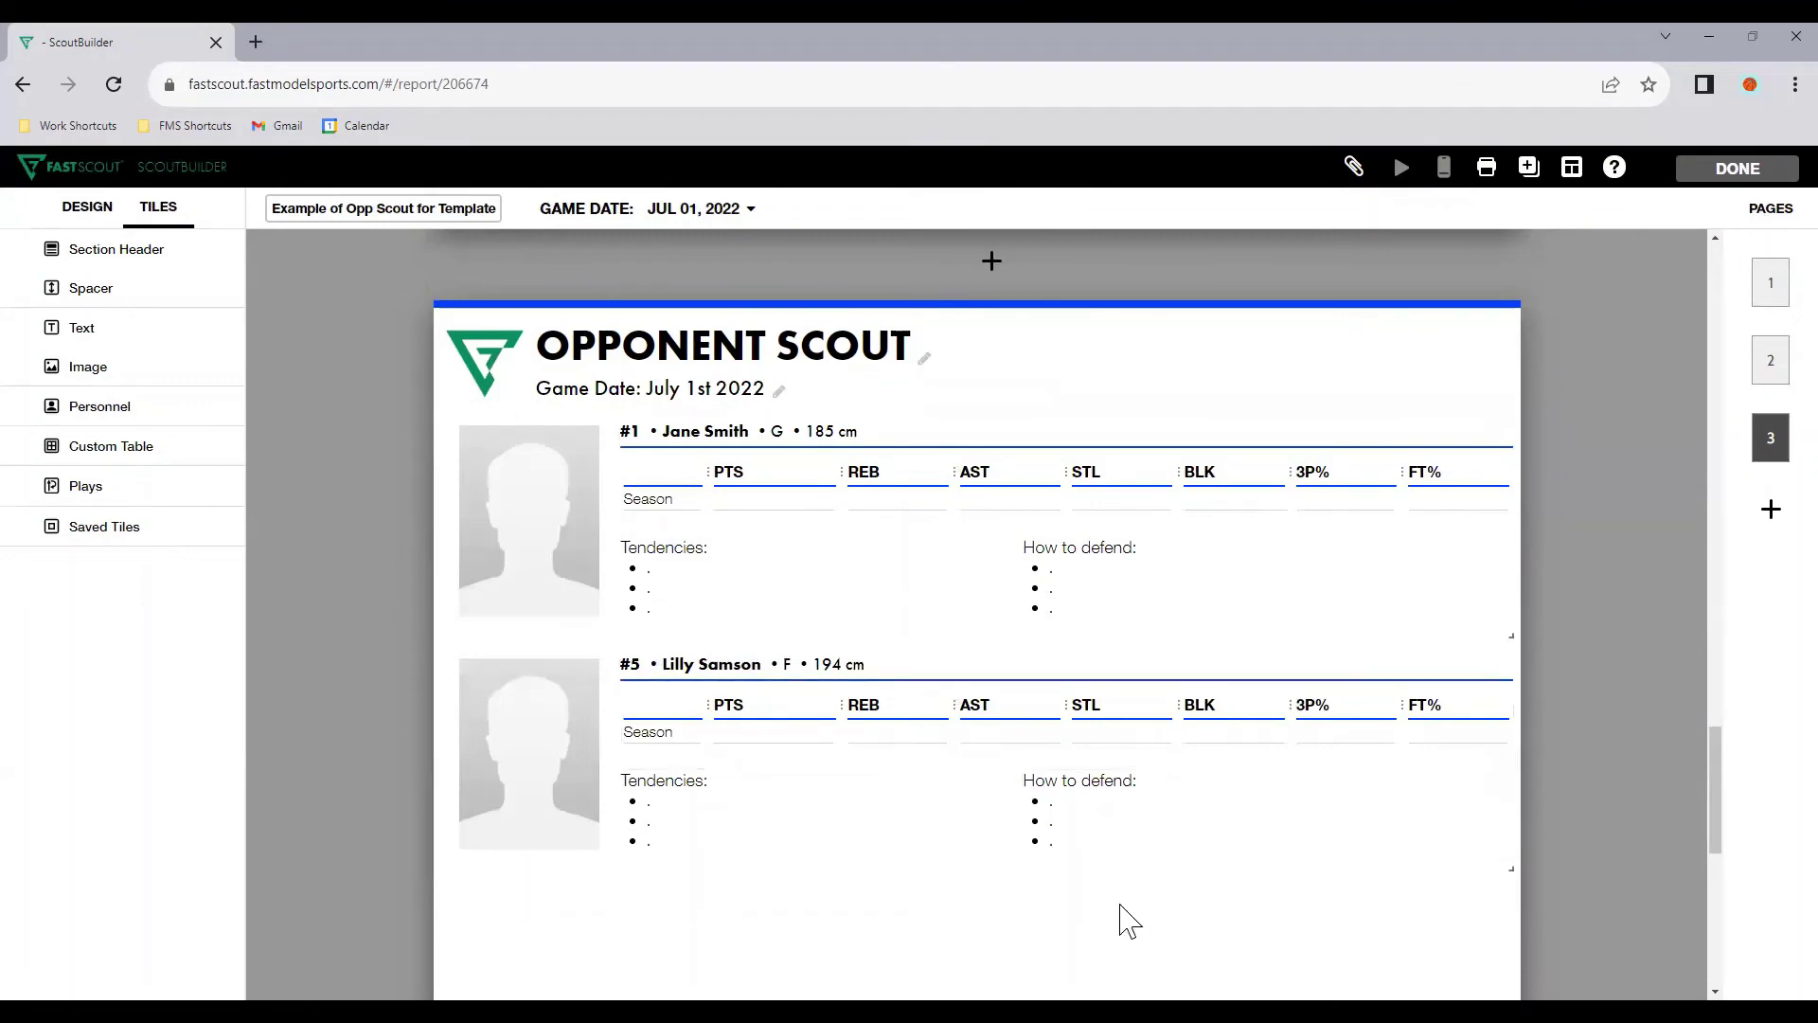
scroll(1131, 876, down, 2)
drag(189, 421, 559, 397)
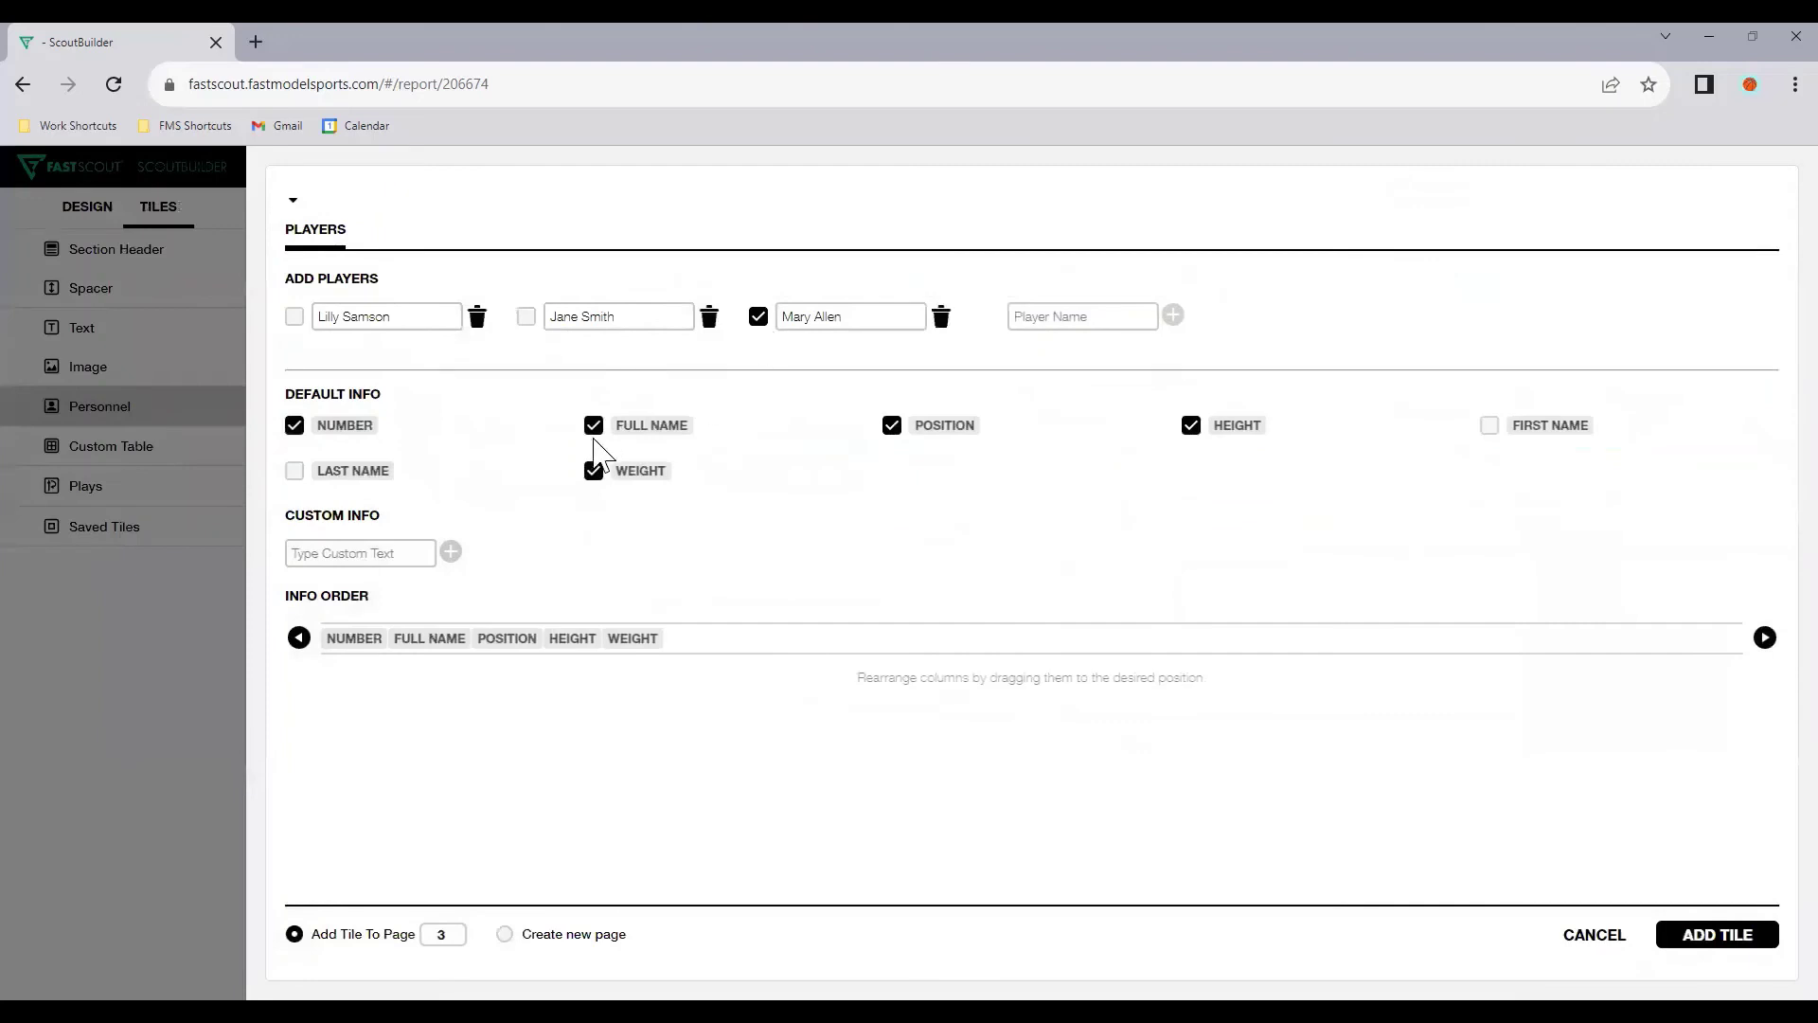
click(594, 470)
click(1715, 938)
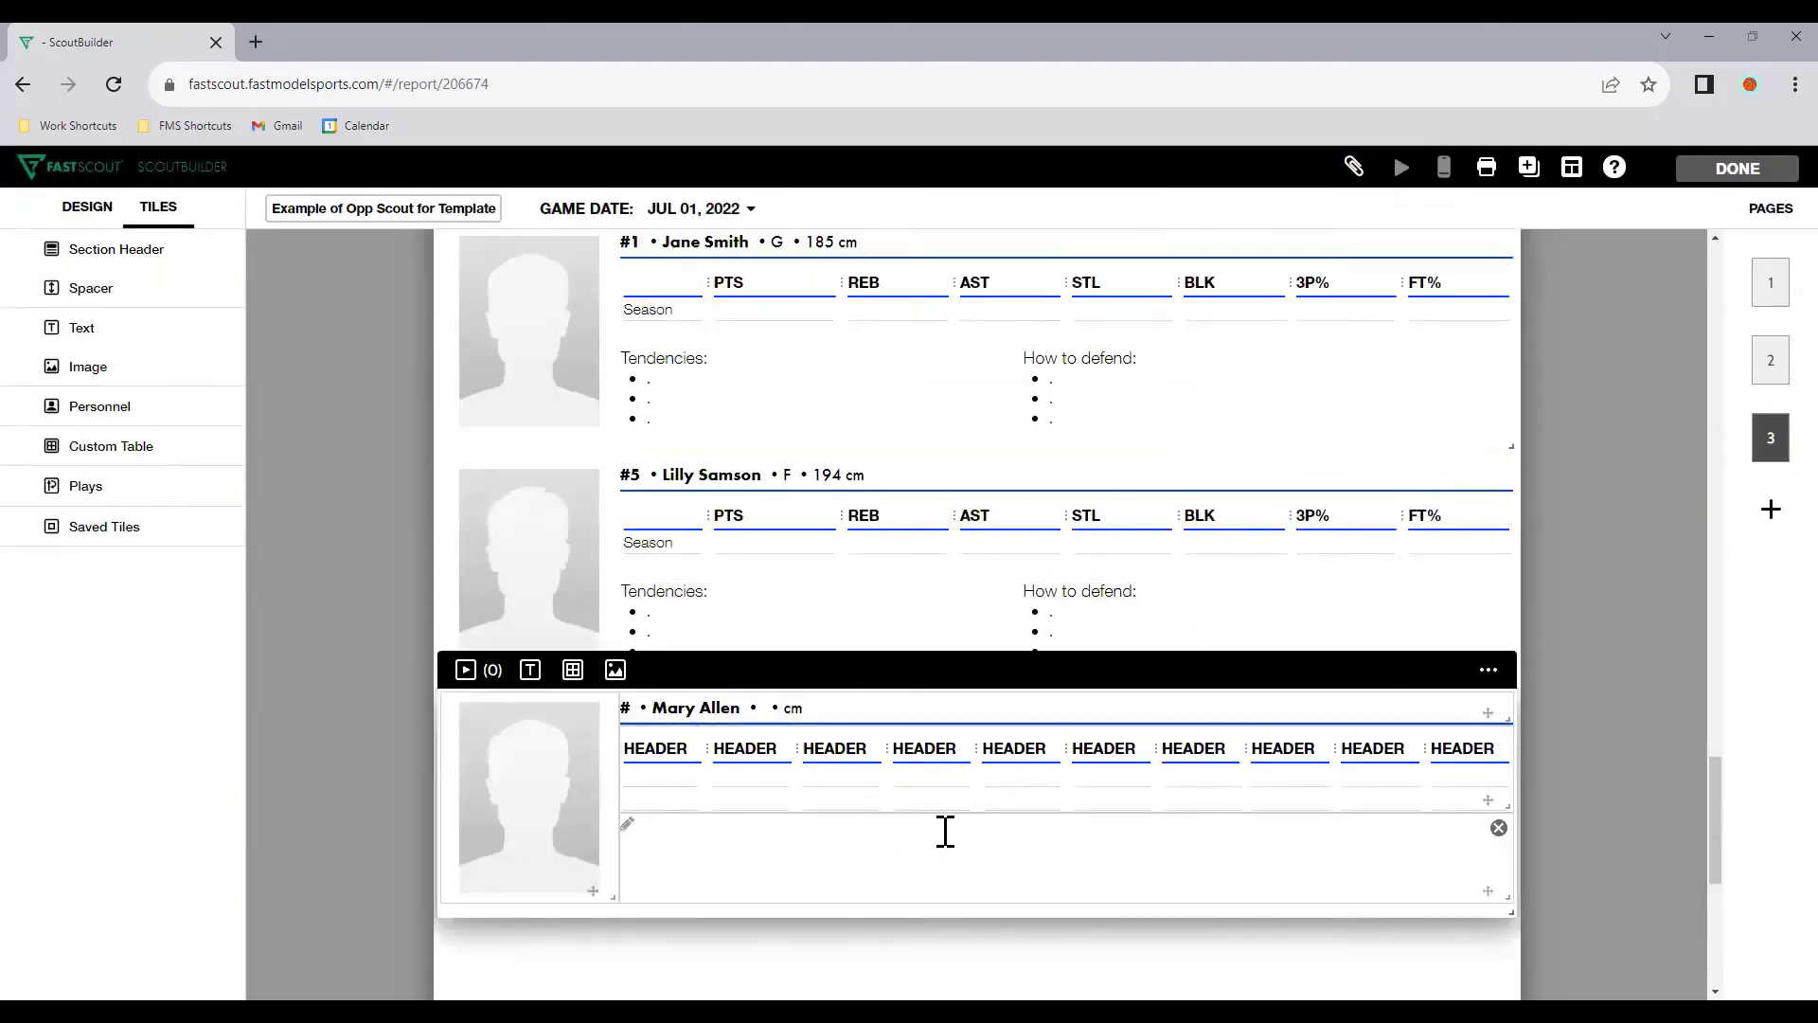
scroll(924, 814, up, 1)
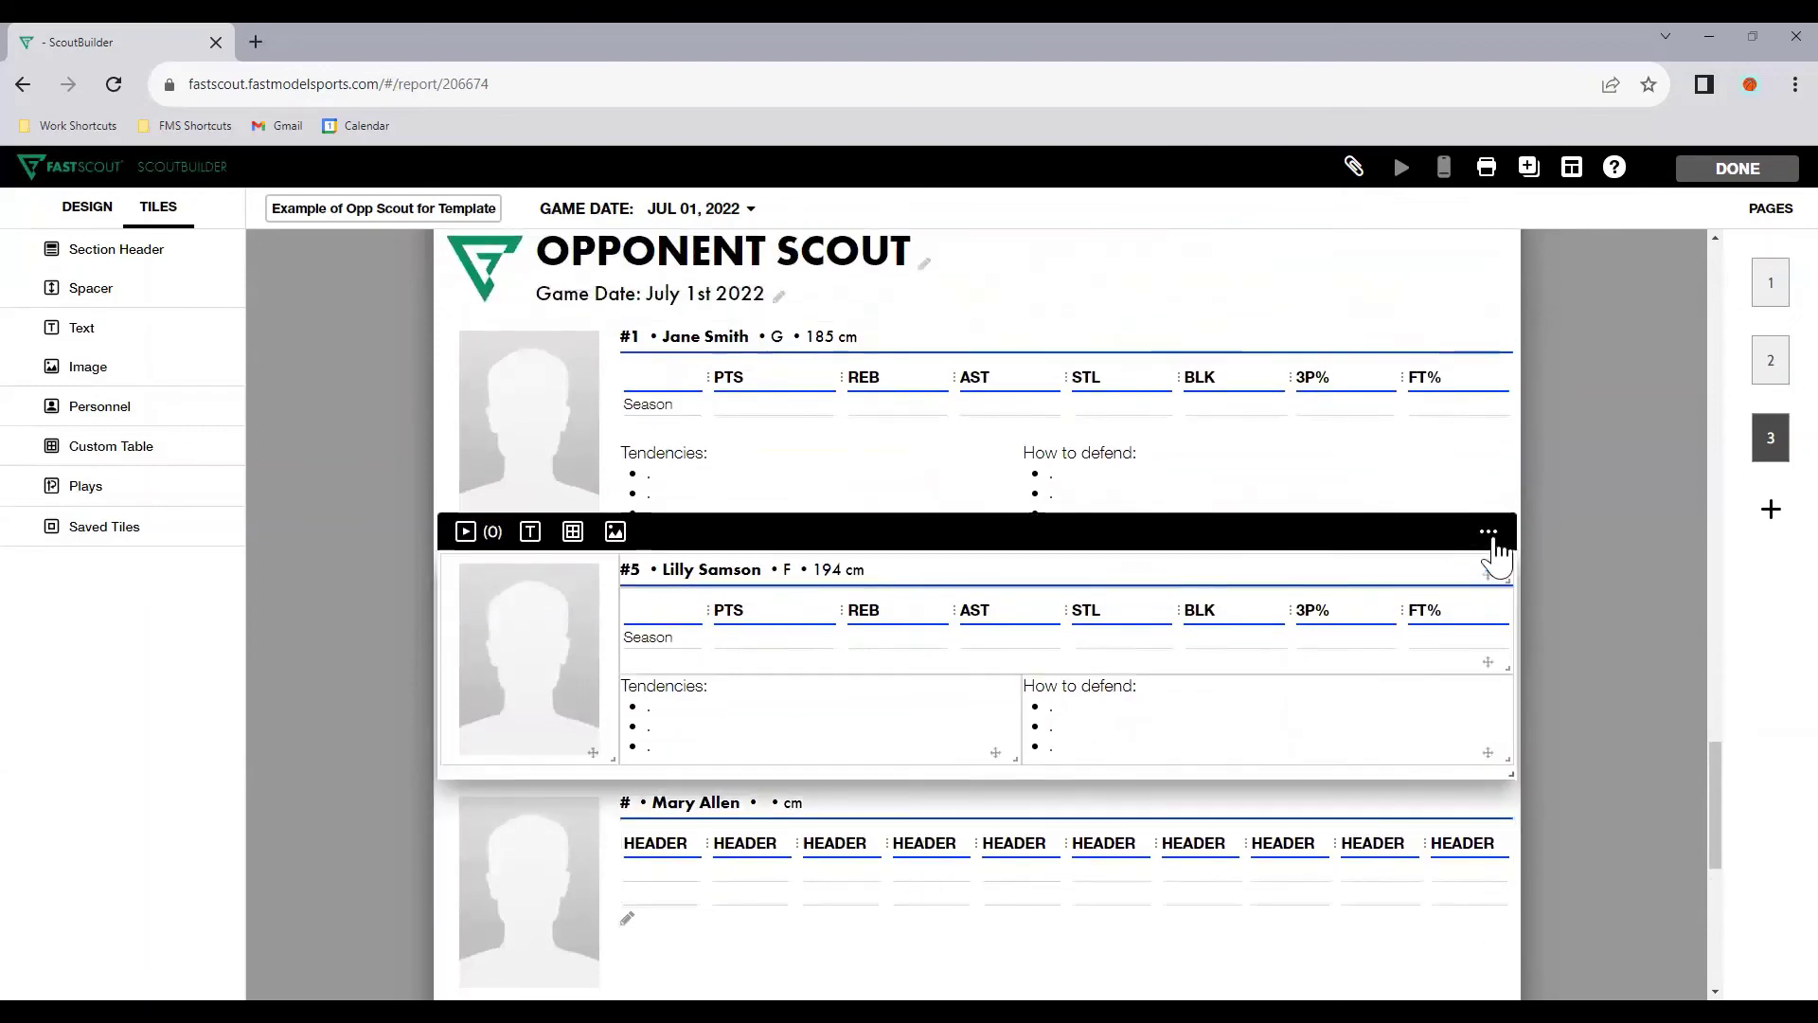
click(1489, 534)
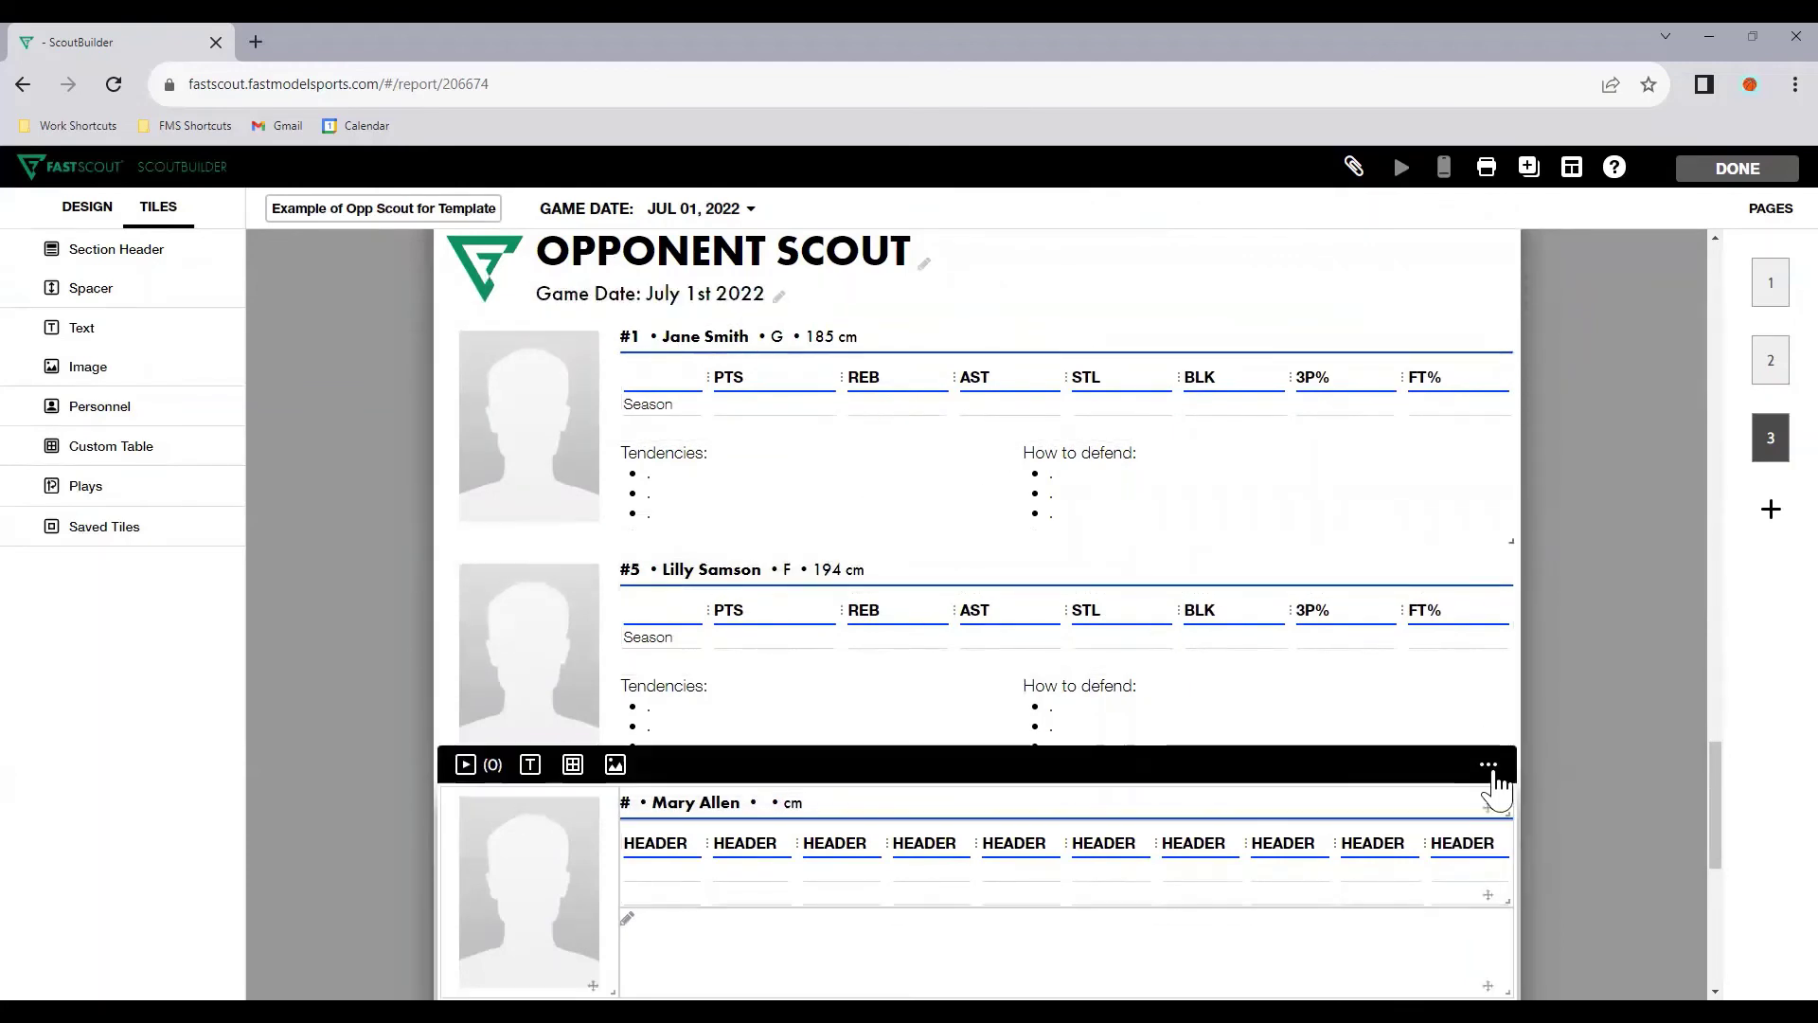
click(1489, 764)
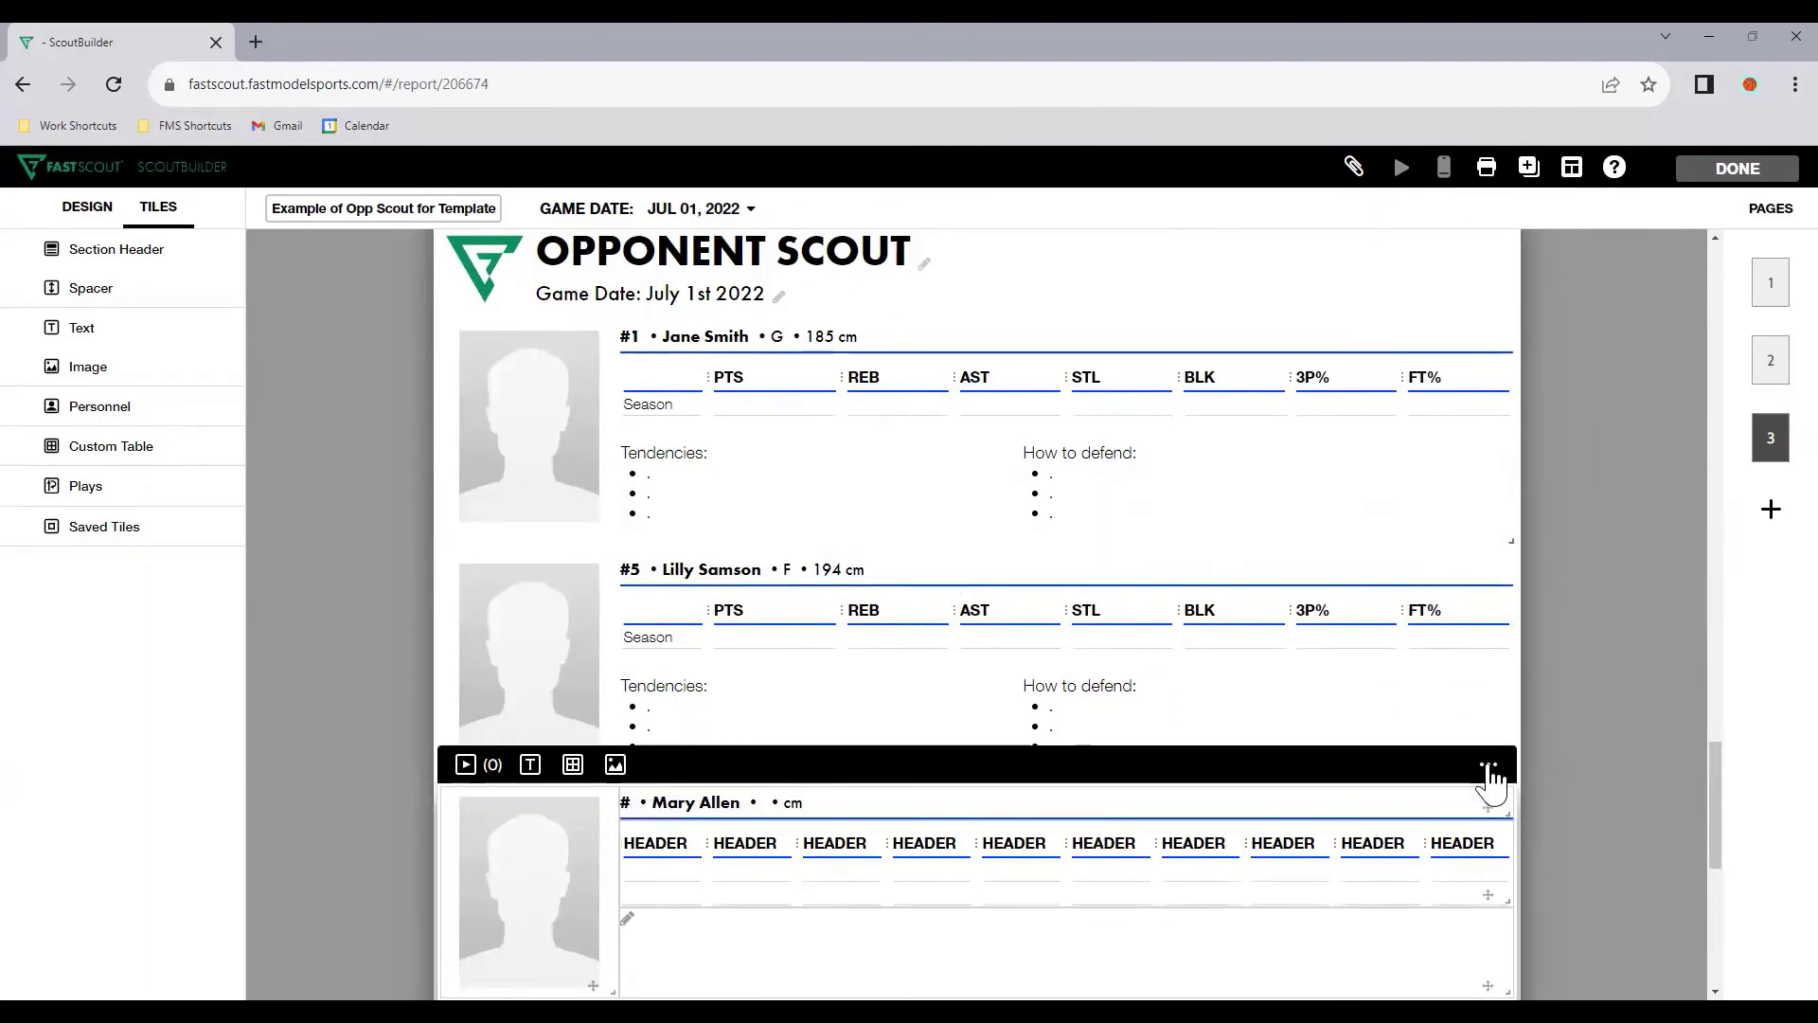
click(1489, 769)
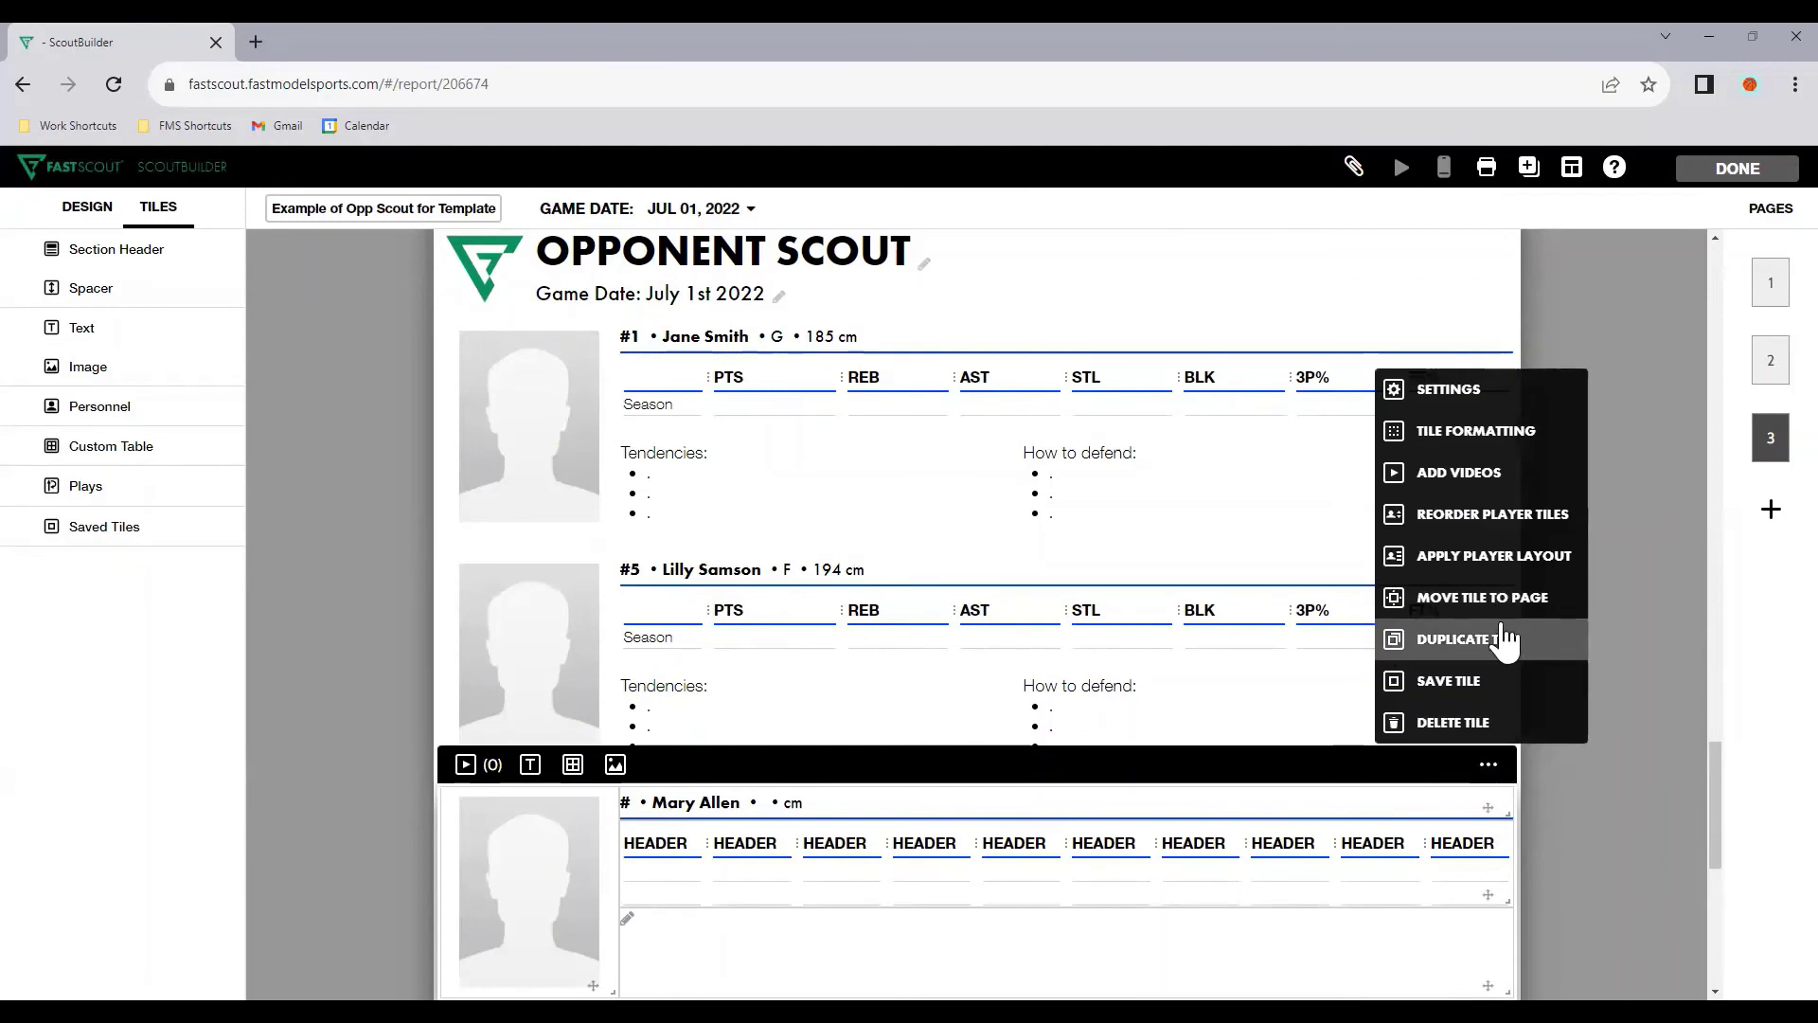
click(1480, 516)
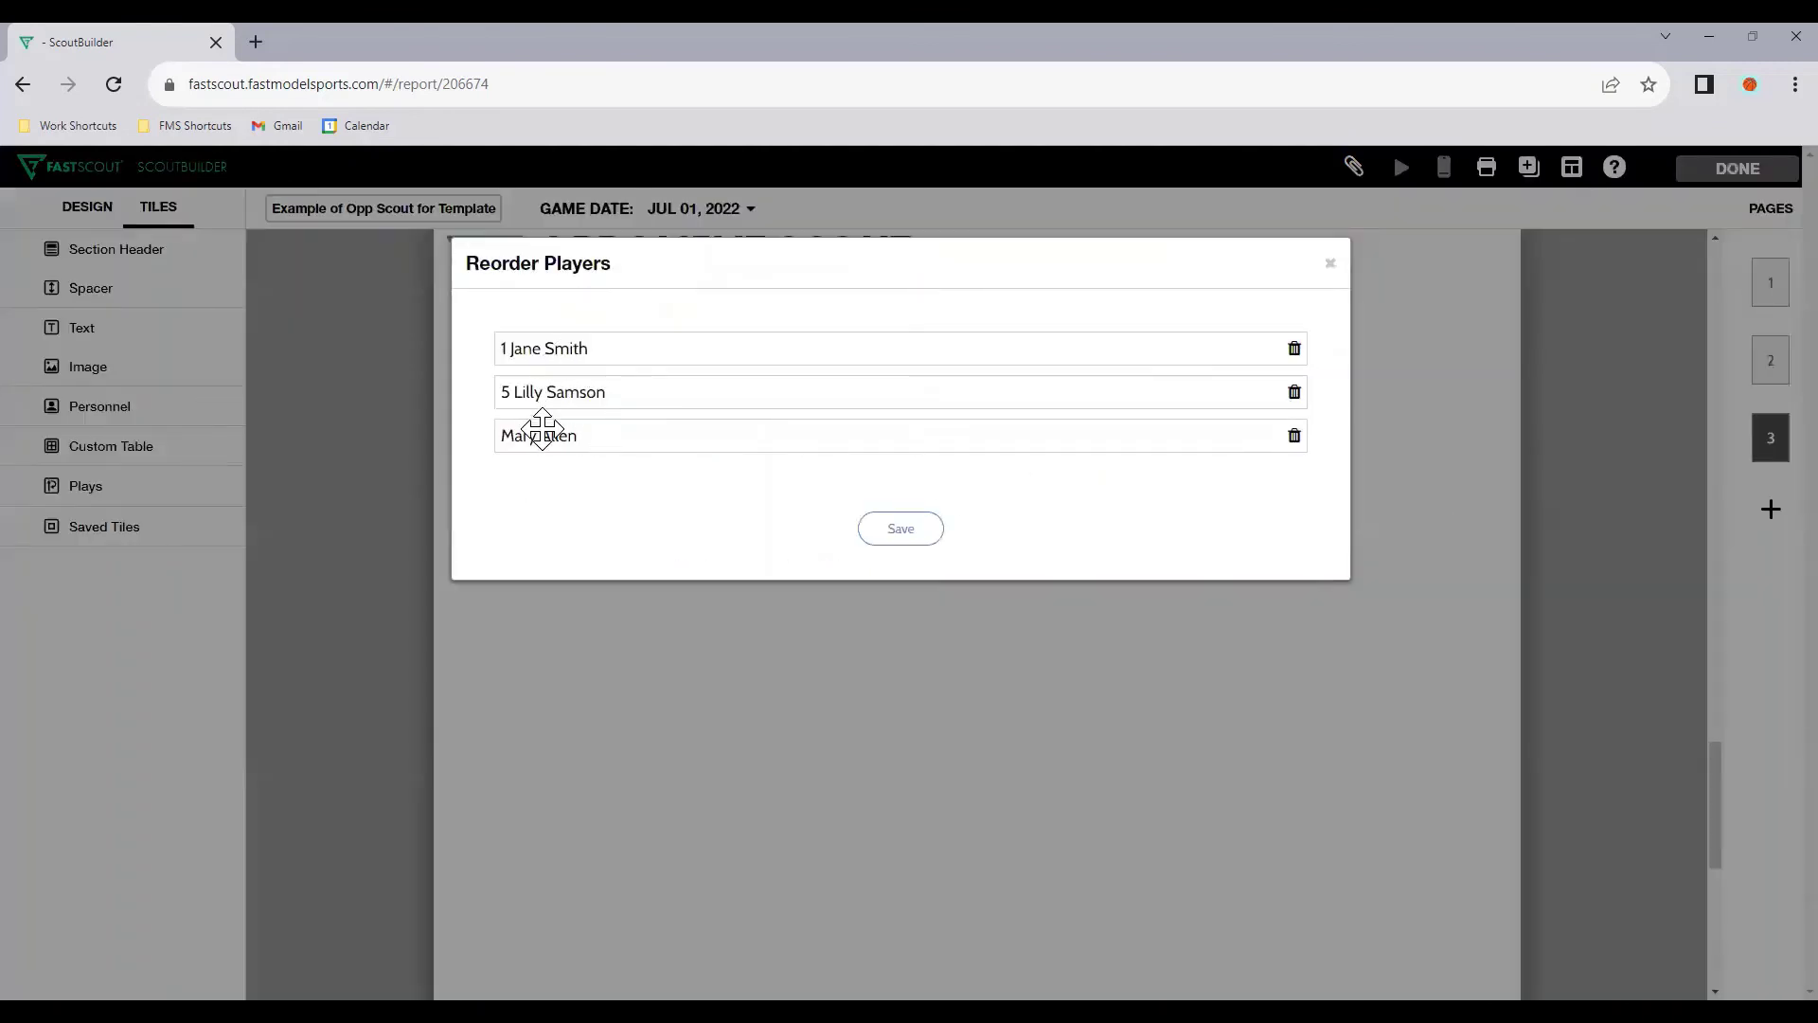
drag(542, 435, 559, 389)
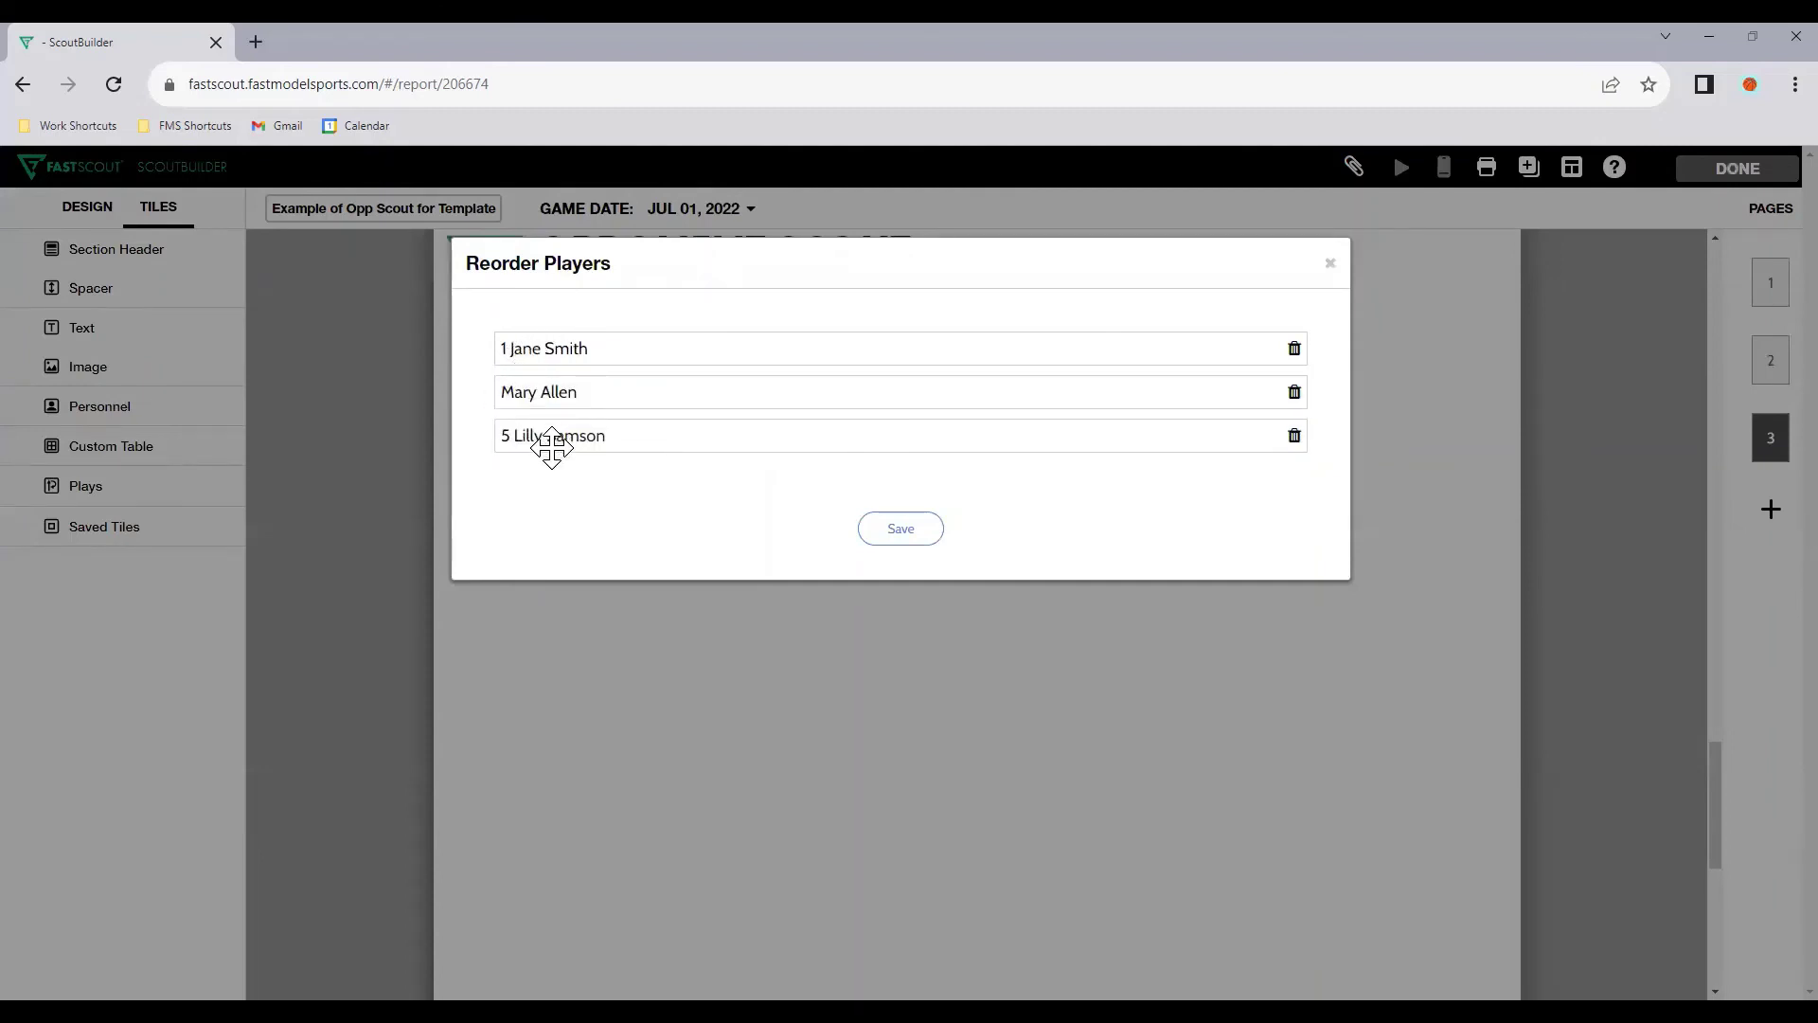
drag(564, 389, 572, 345)
drag(584, 409, 591, 486)
drag(560, 389, 560, 350)
drag(556, 446, 562, 348)
click(915, 545)
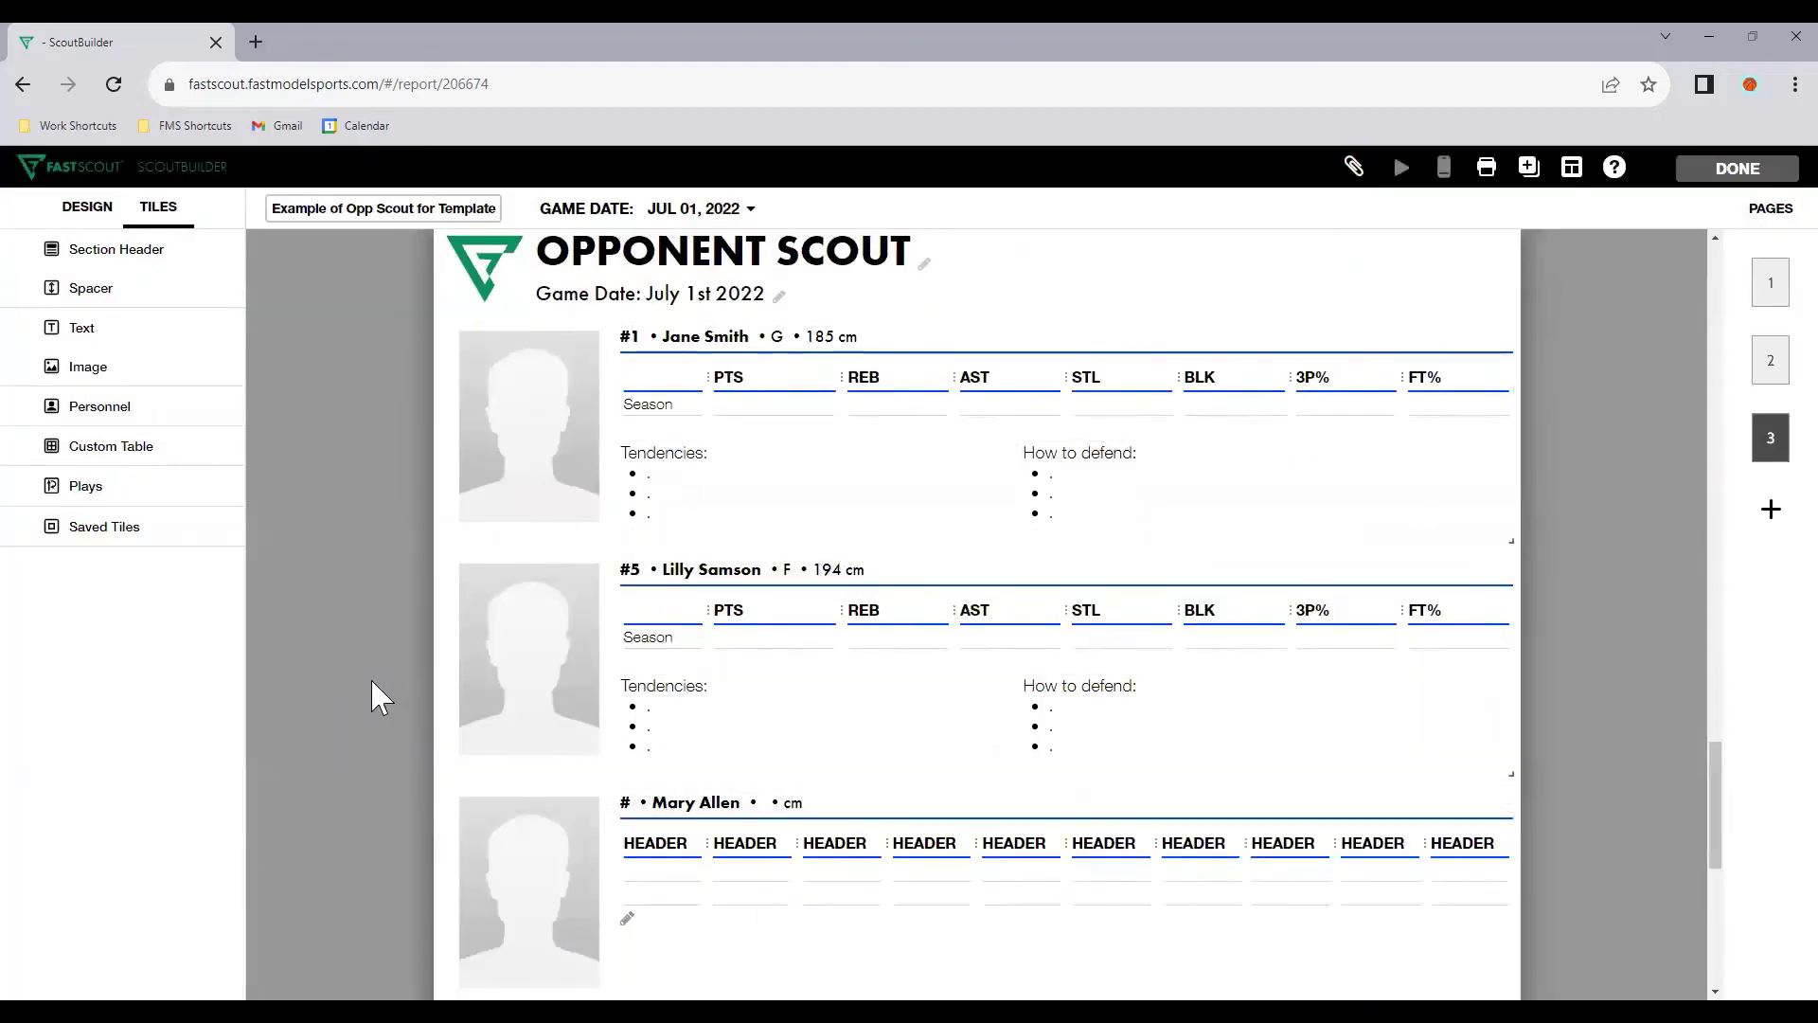
scroll(356, 663, down, 3)
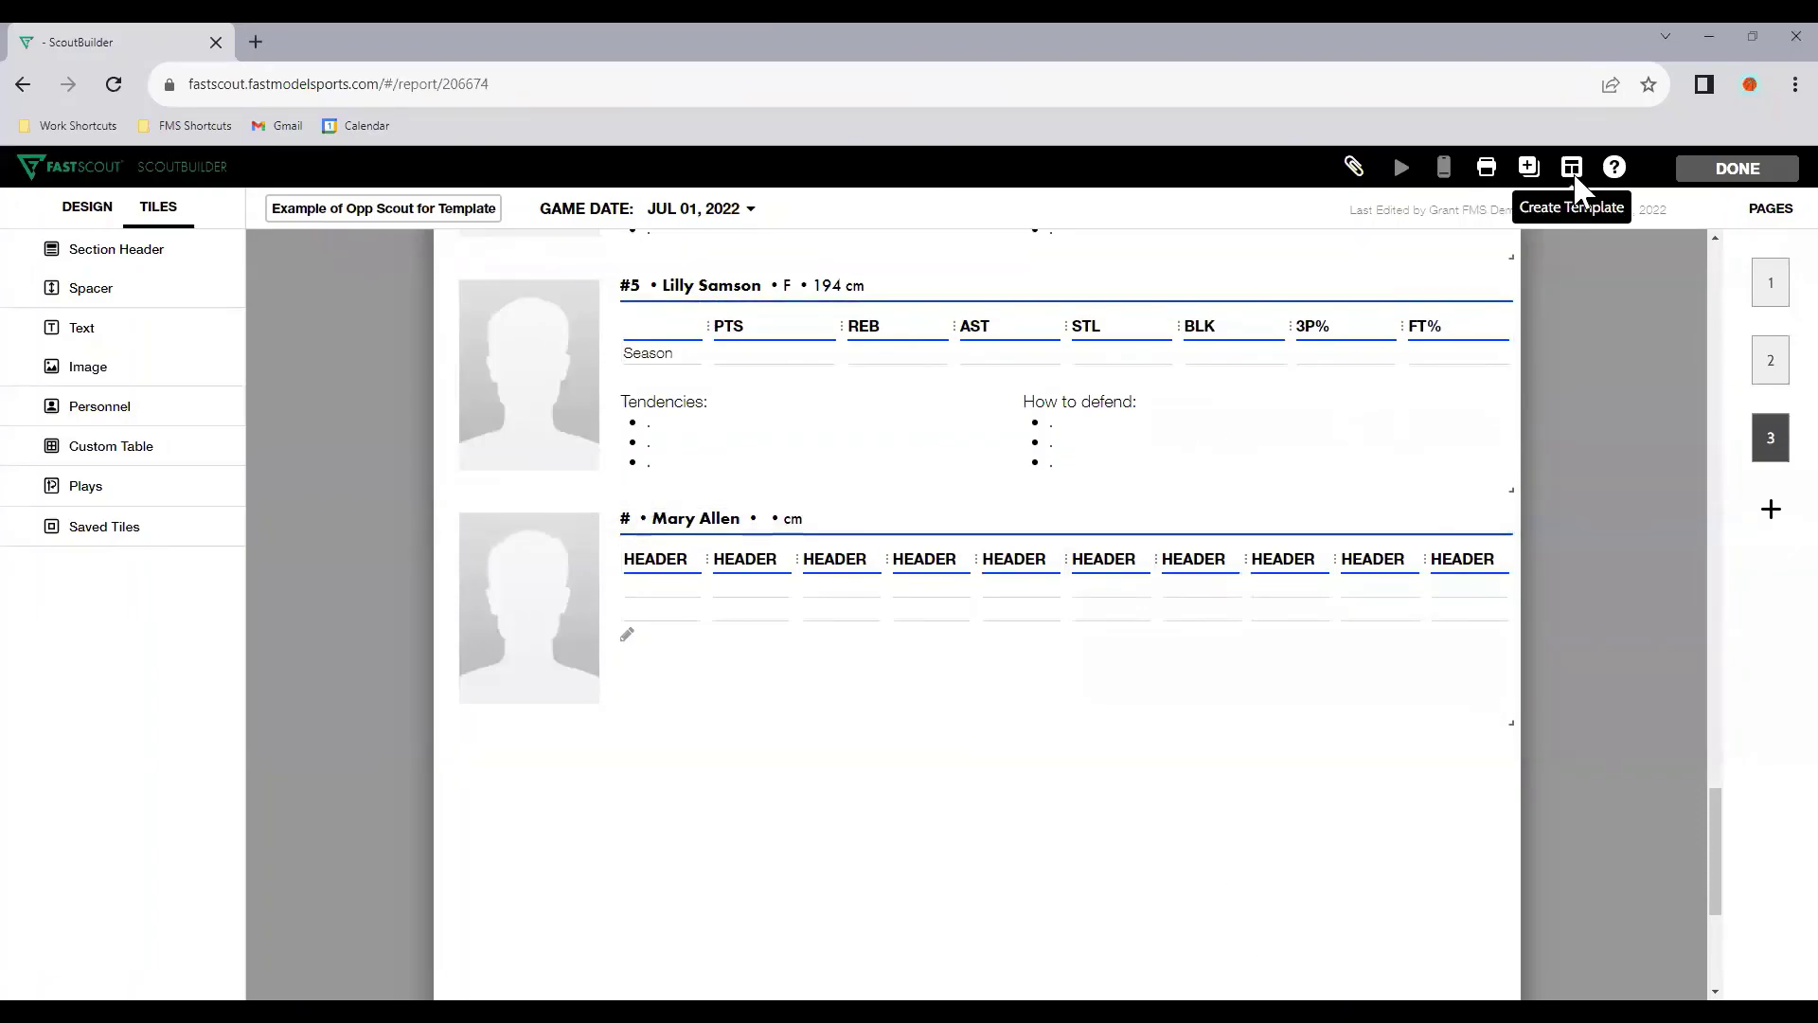
Step: Update the existing 'Template for Opponent Scouts' with this report, then finish with DONE
click(1574, 168)
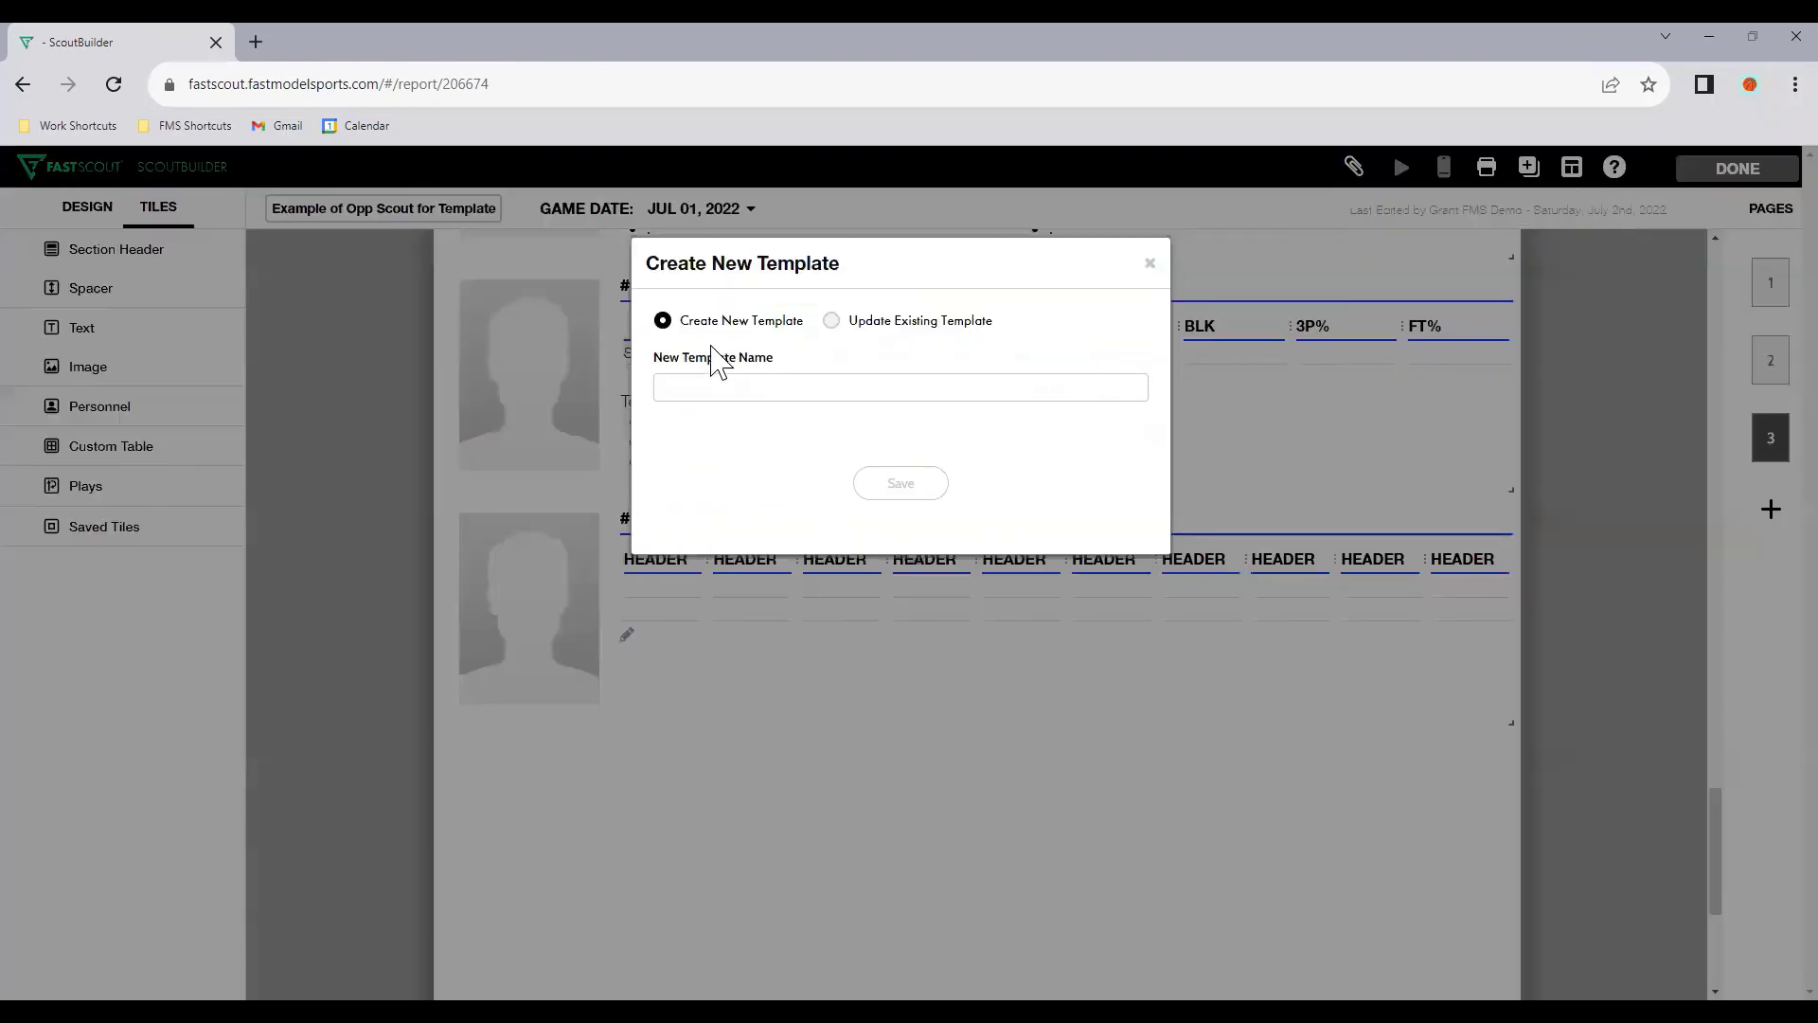
click(892, 322)
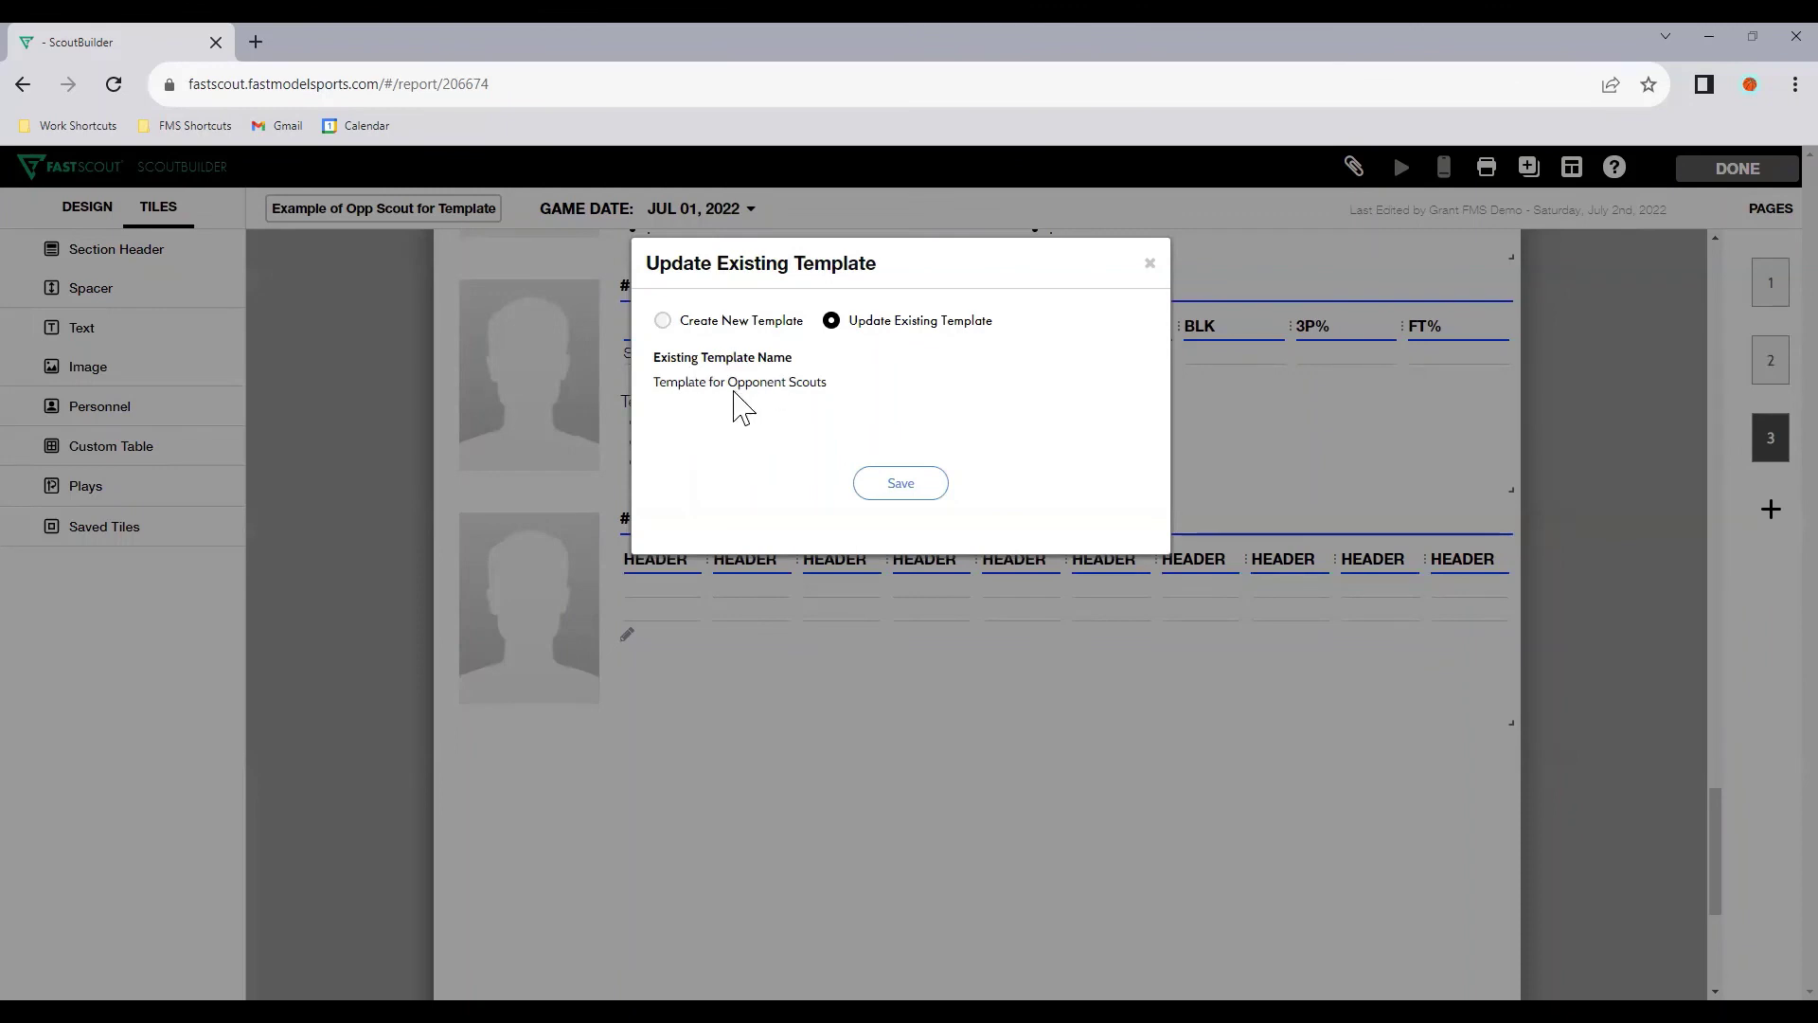
click(878, 490)
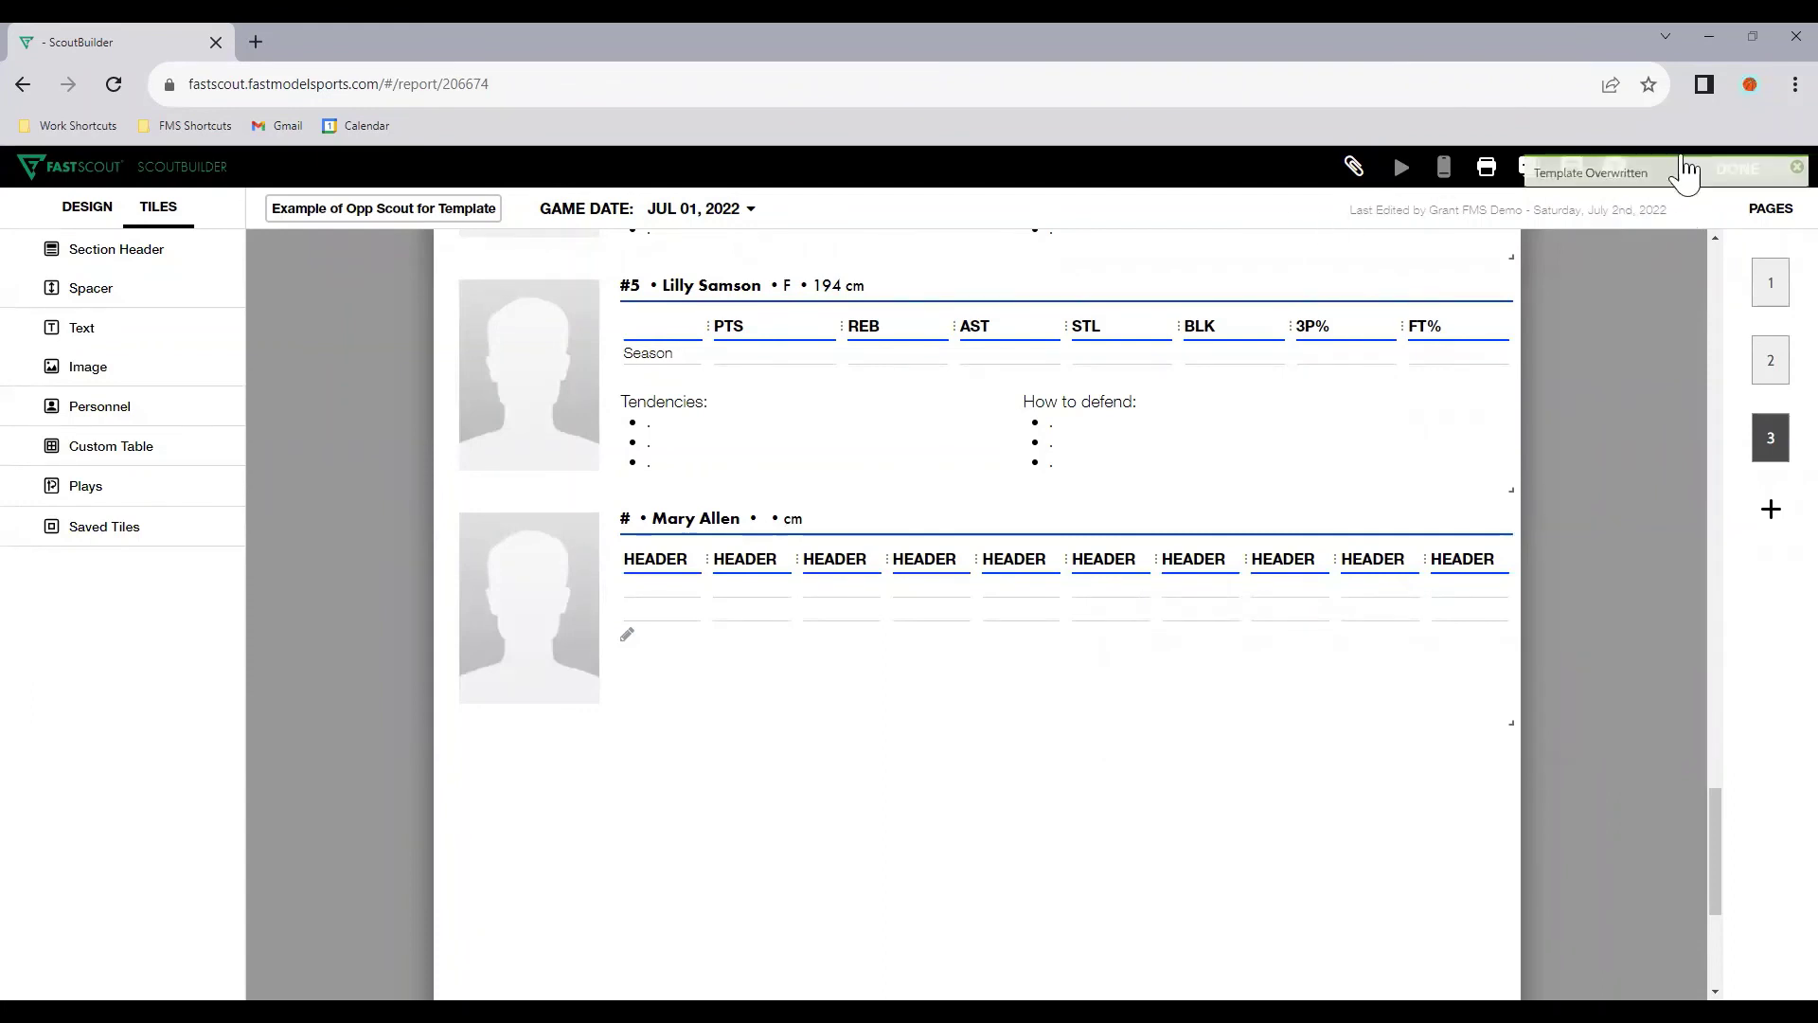
click(1716, 174)
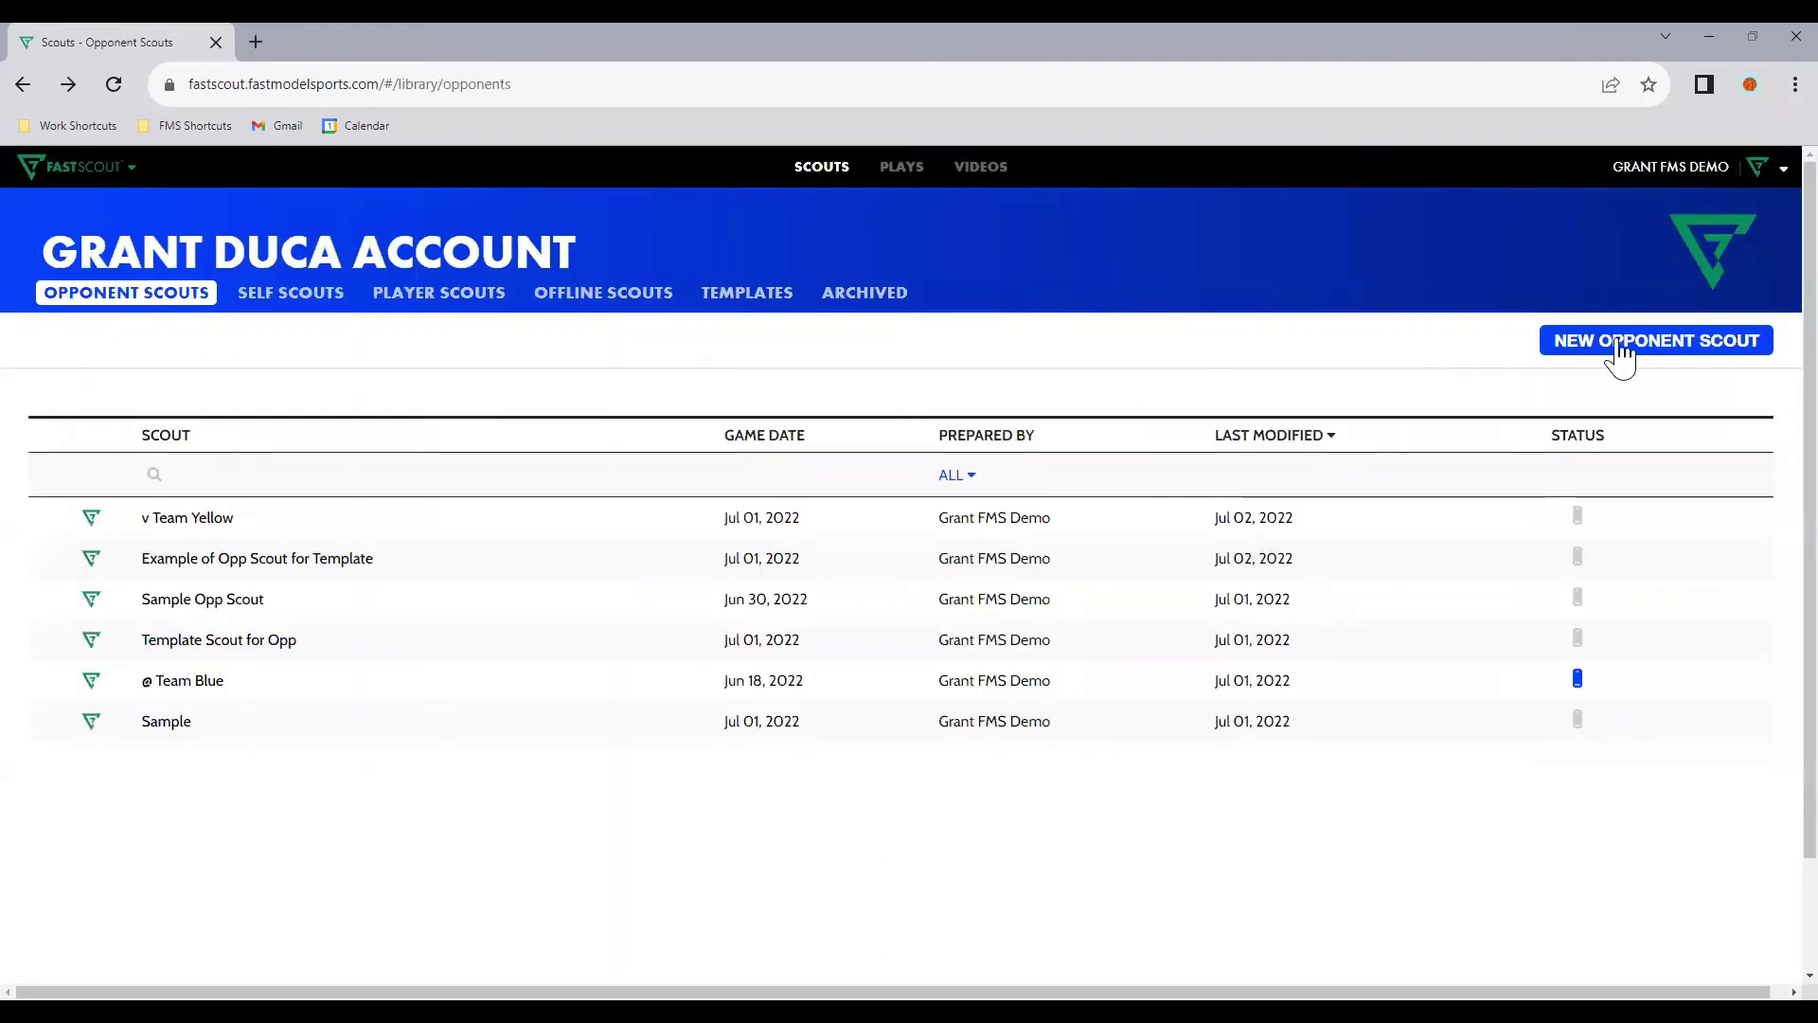
Step: Create opponent scout 'v Team Green' from the saved Template for Opponent Scouts
click(1616, 343)
click(799, 529)
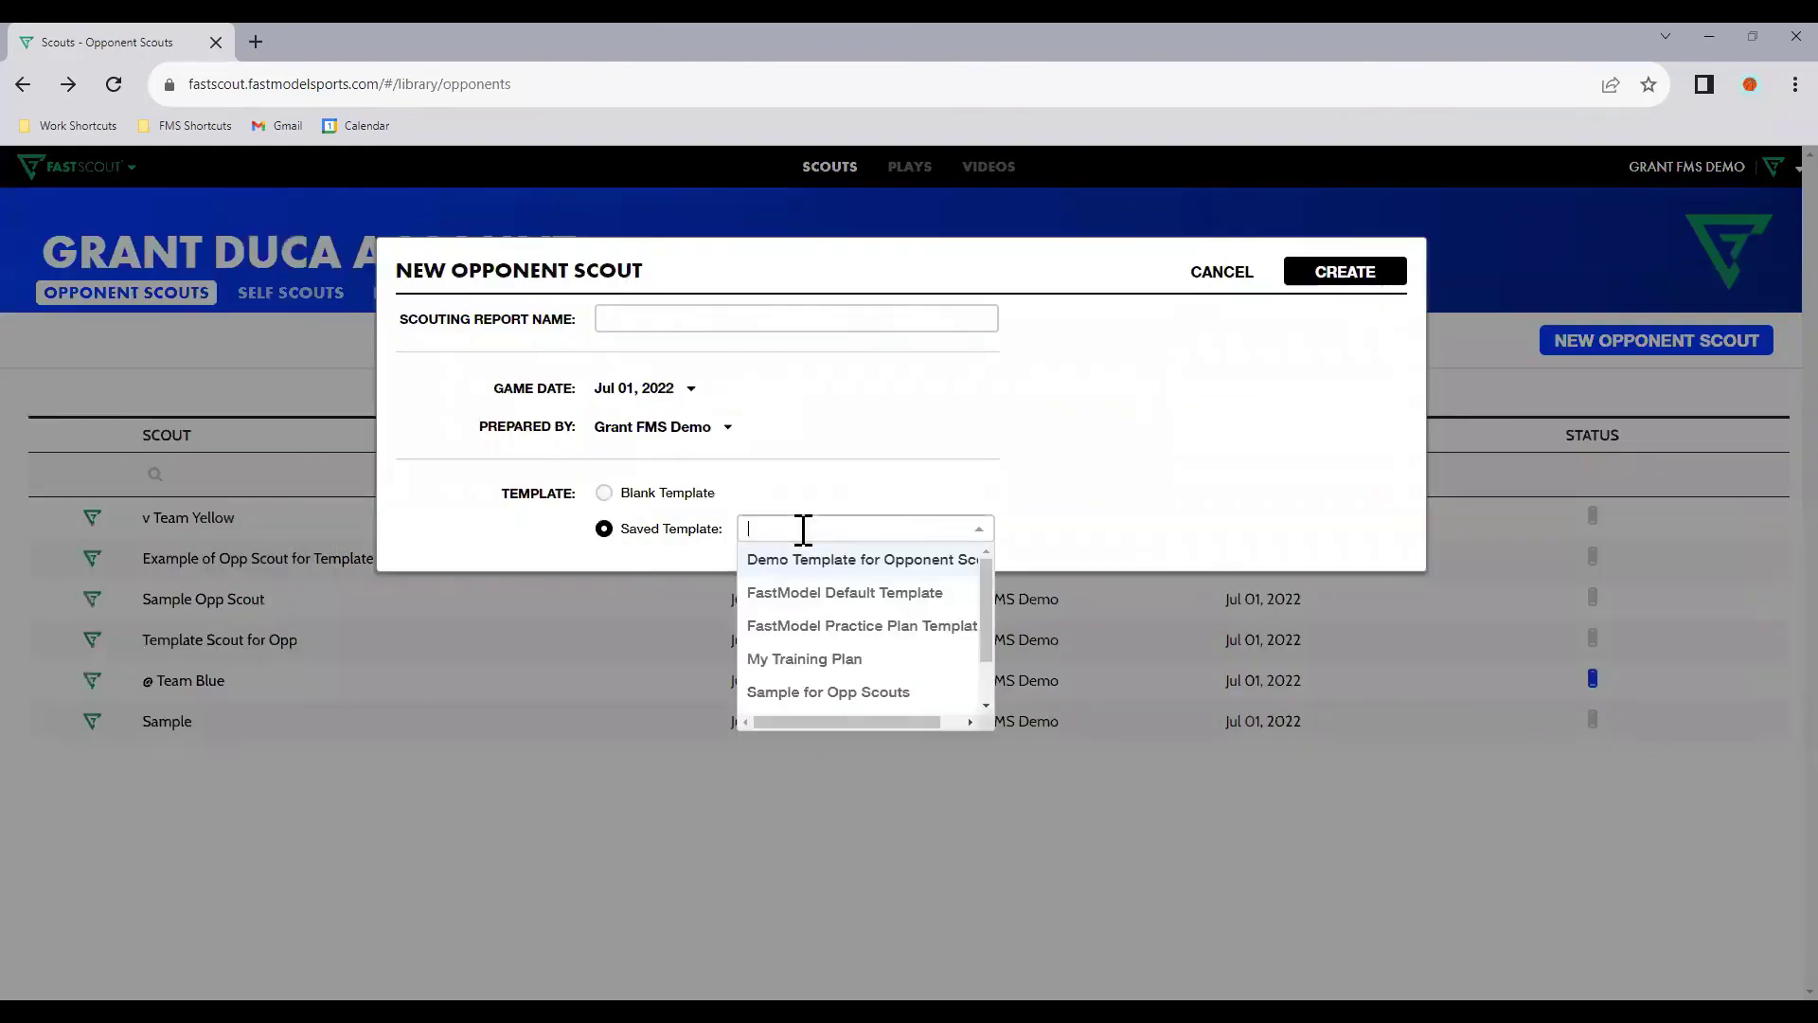
scroll(987, 616, down, 2)
click(907, 701)
click(641, 322)
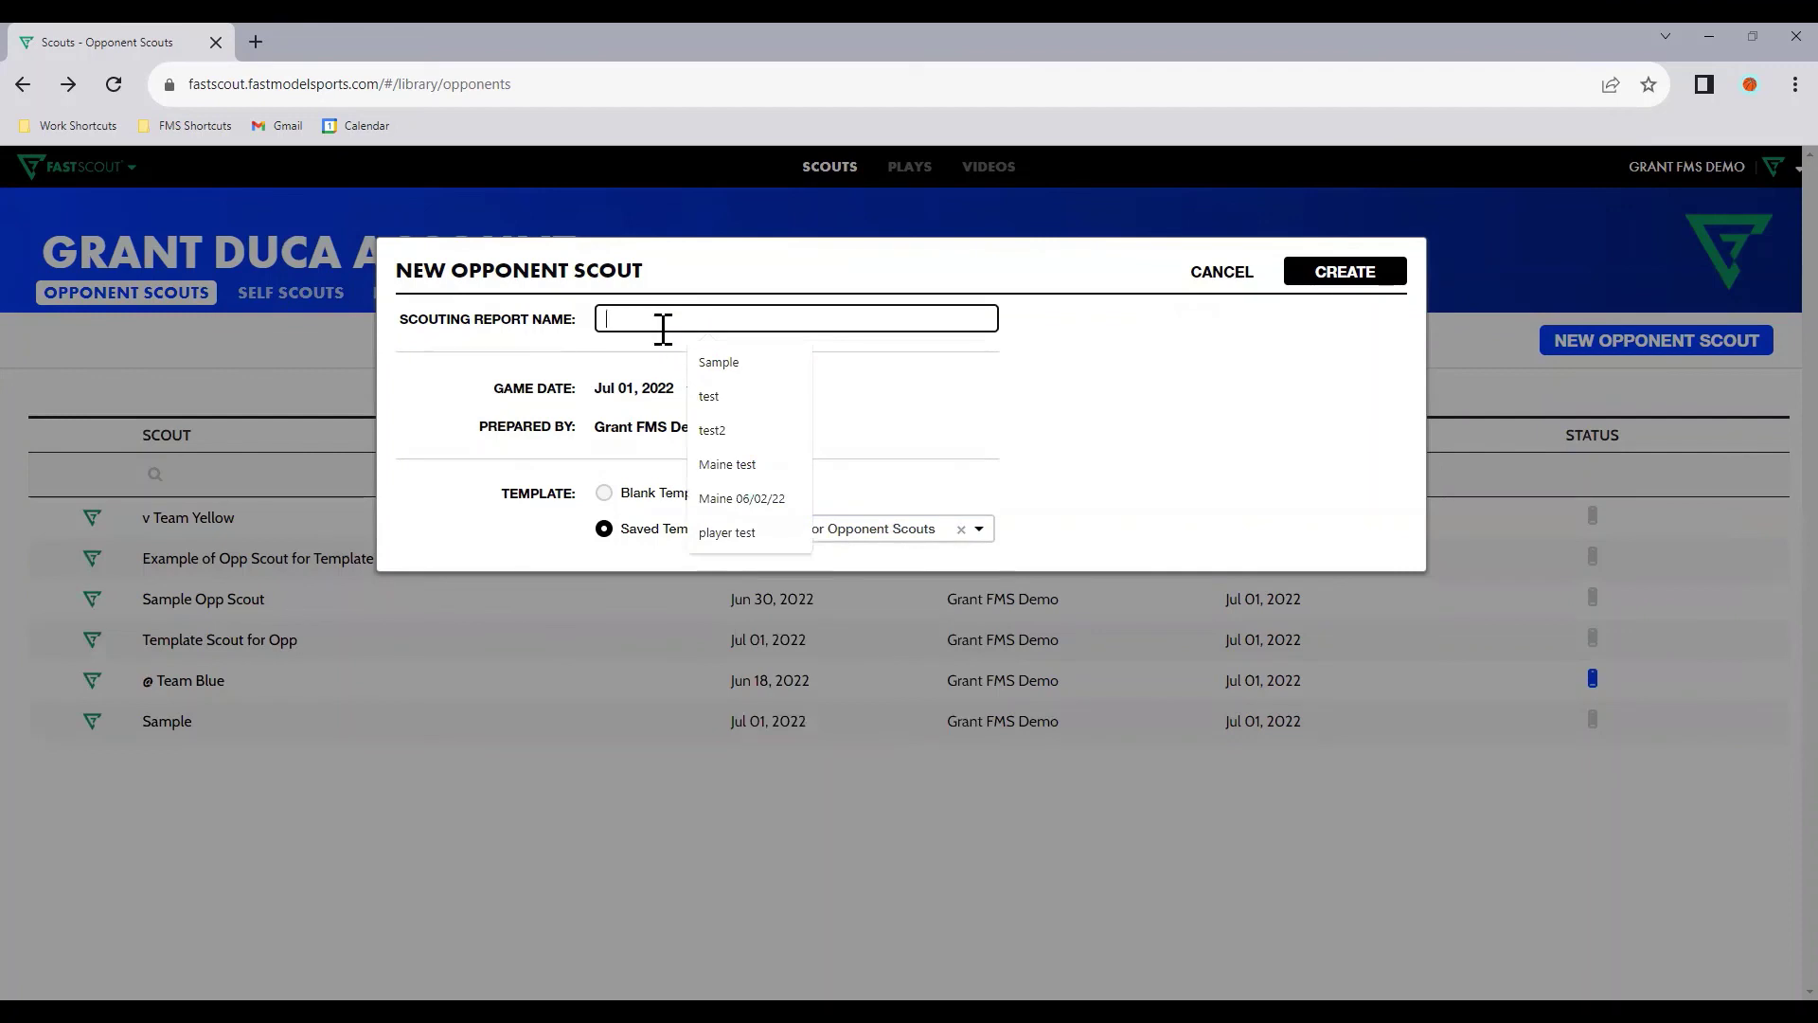
text(v Team Gree)
click(1348, 281)
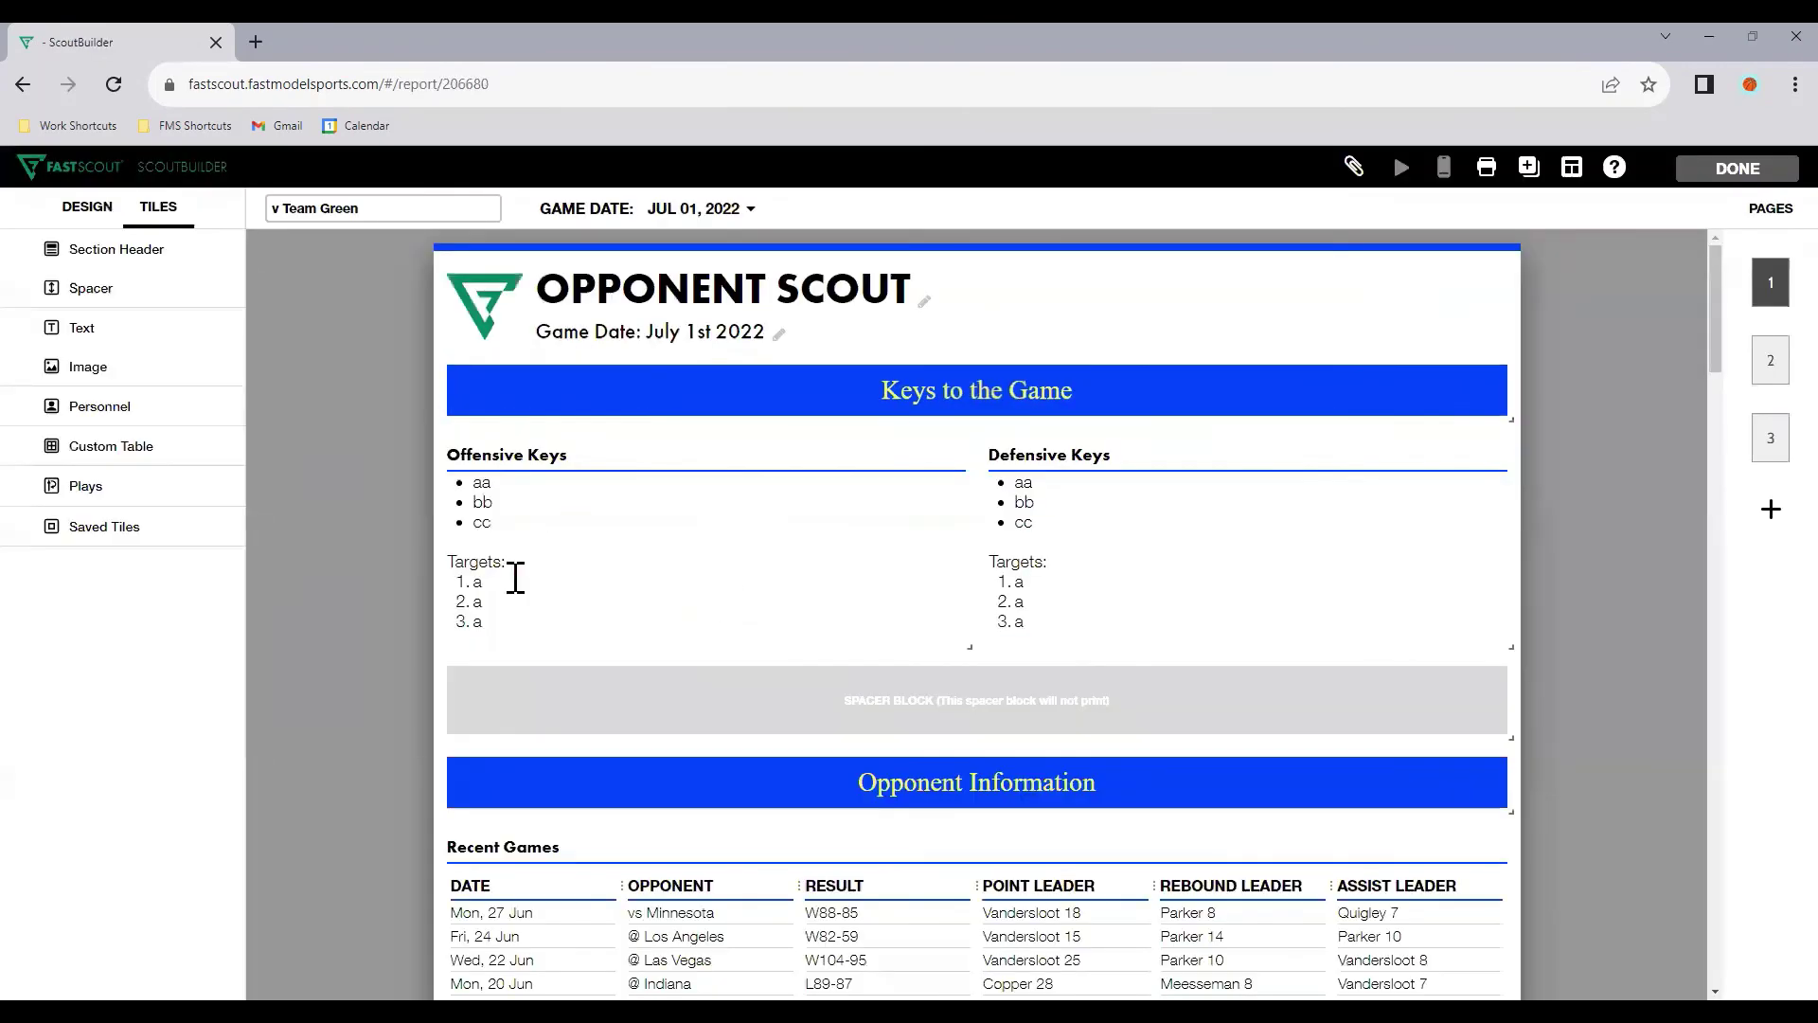
Step: Browse the new report's pages, open the Baseline Box play tile's options, and return to page 1
scroll(350, 548, down, 15)
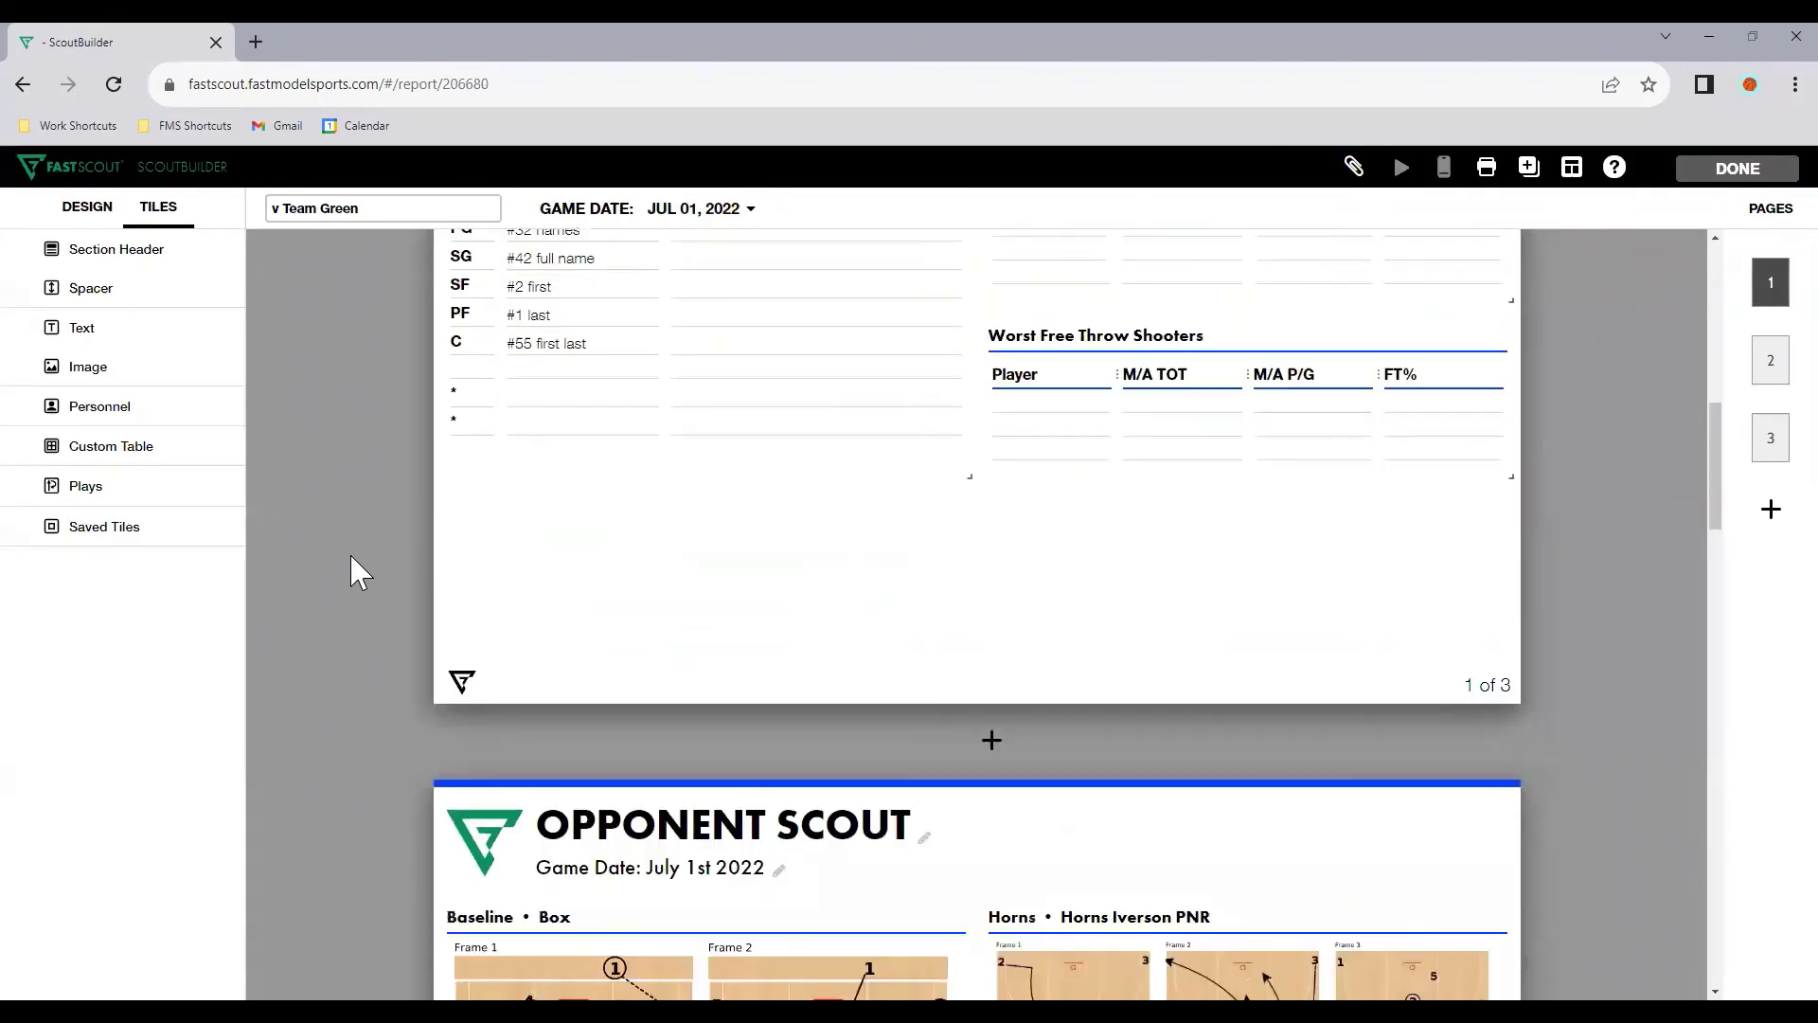
scroll(349, 553, down, 7)
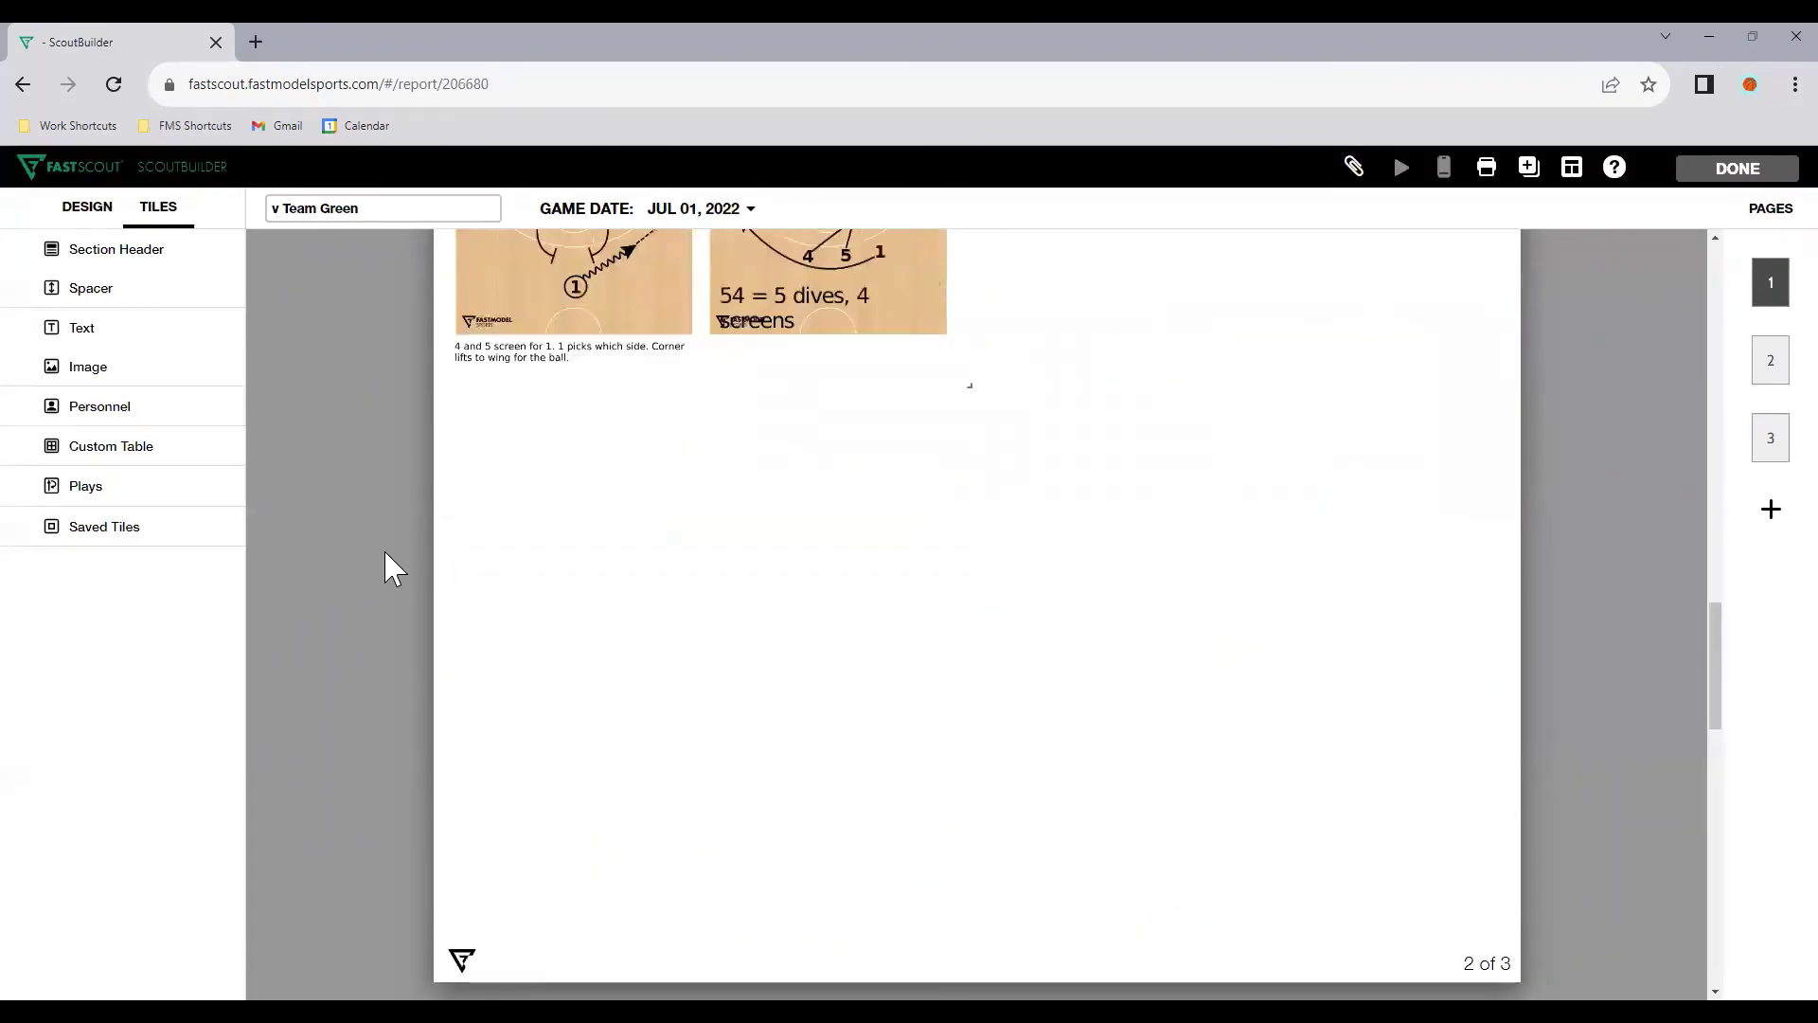
scroll(381, 559, down, 8)
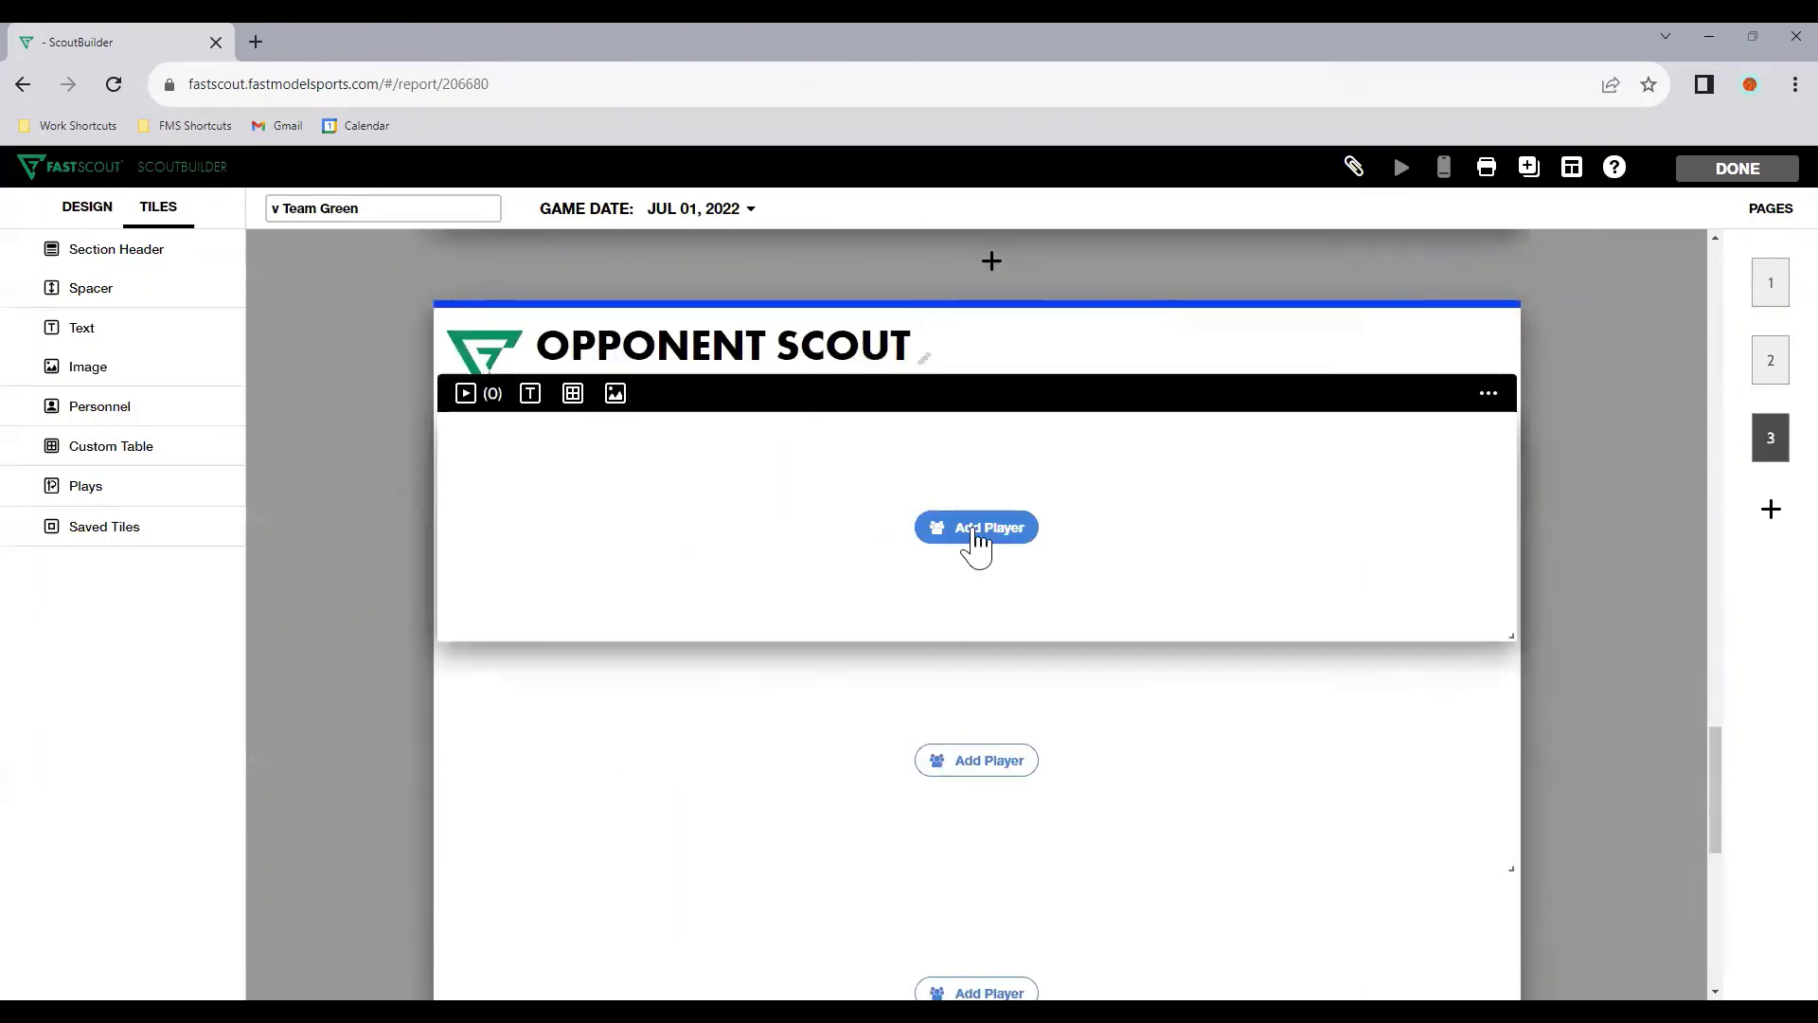
mouse_move(543, 548)
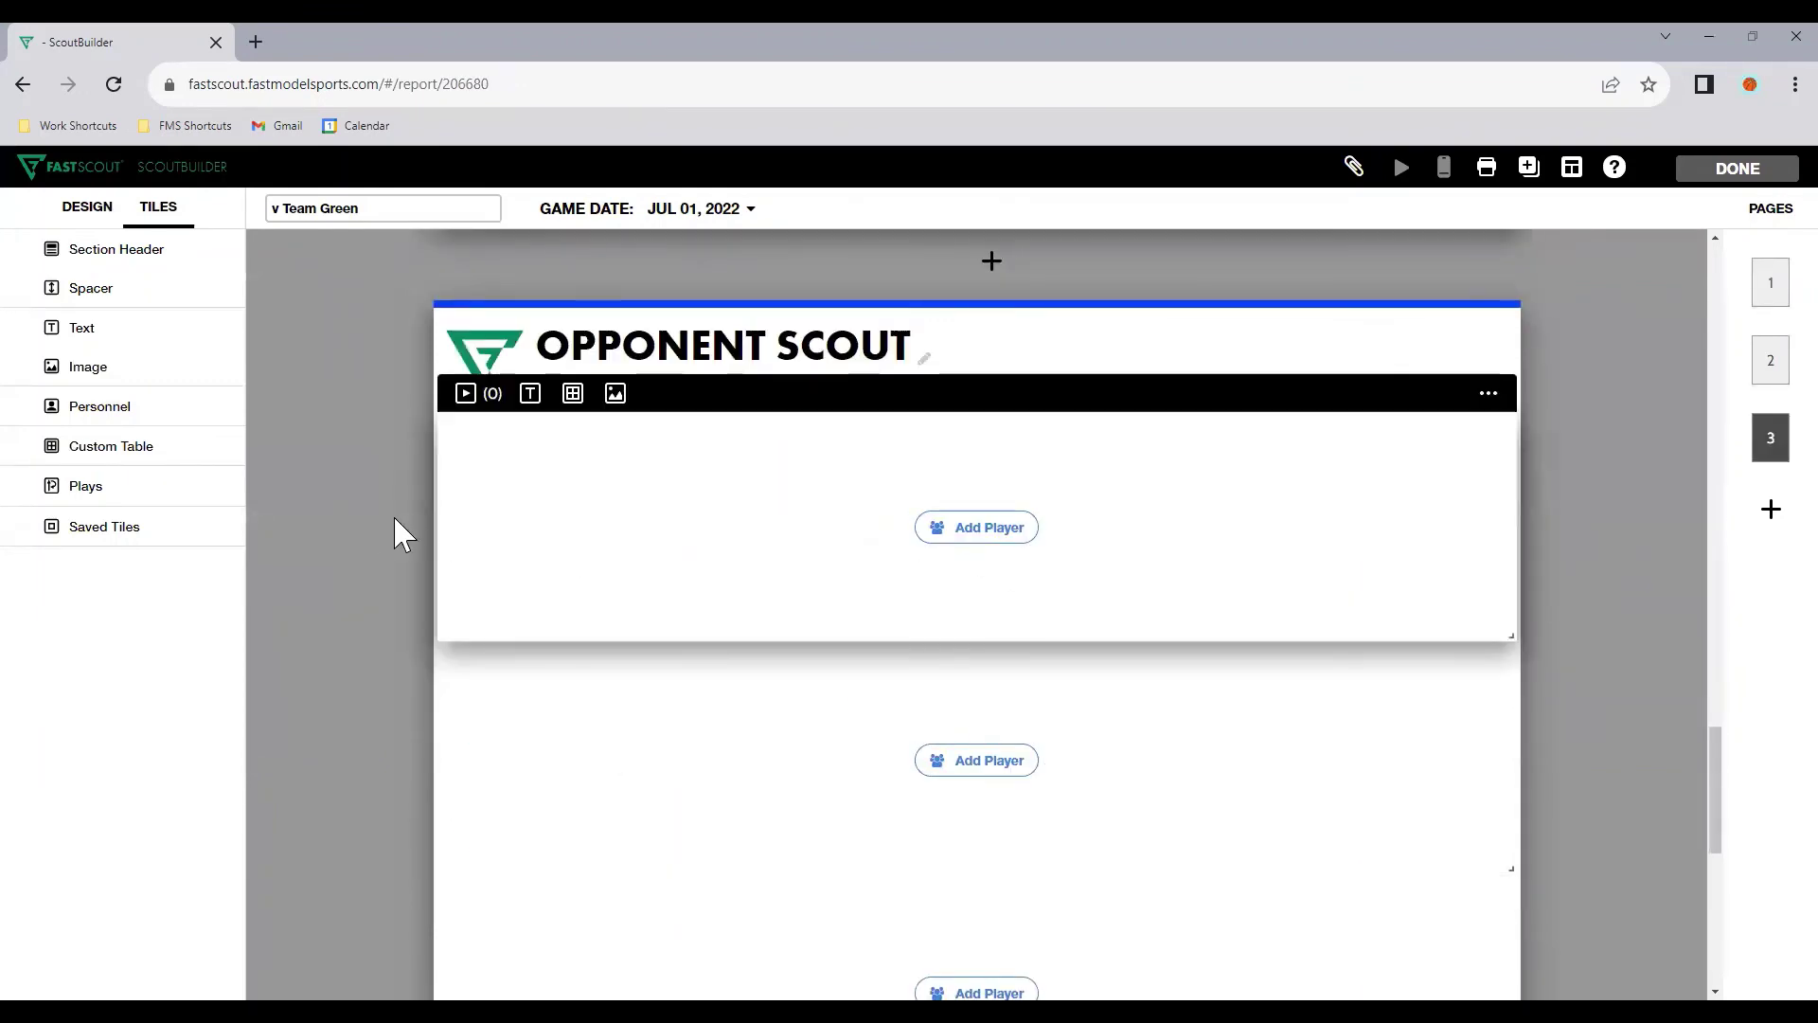
scroll(394, 577, up, 15)
mouse_move(914, 543)
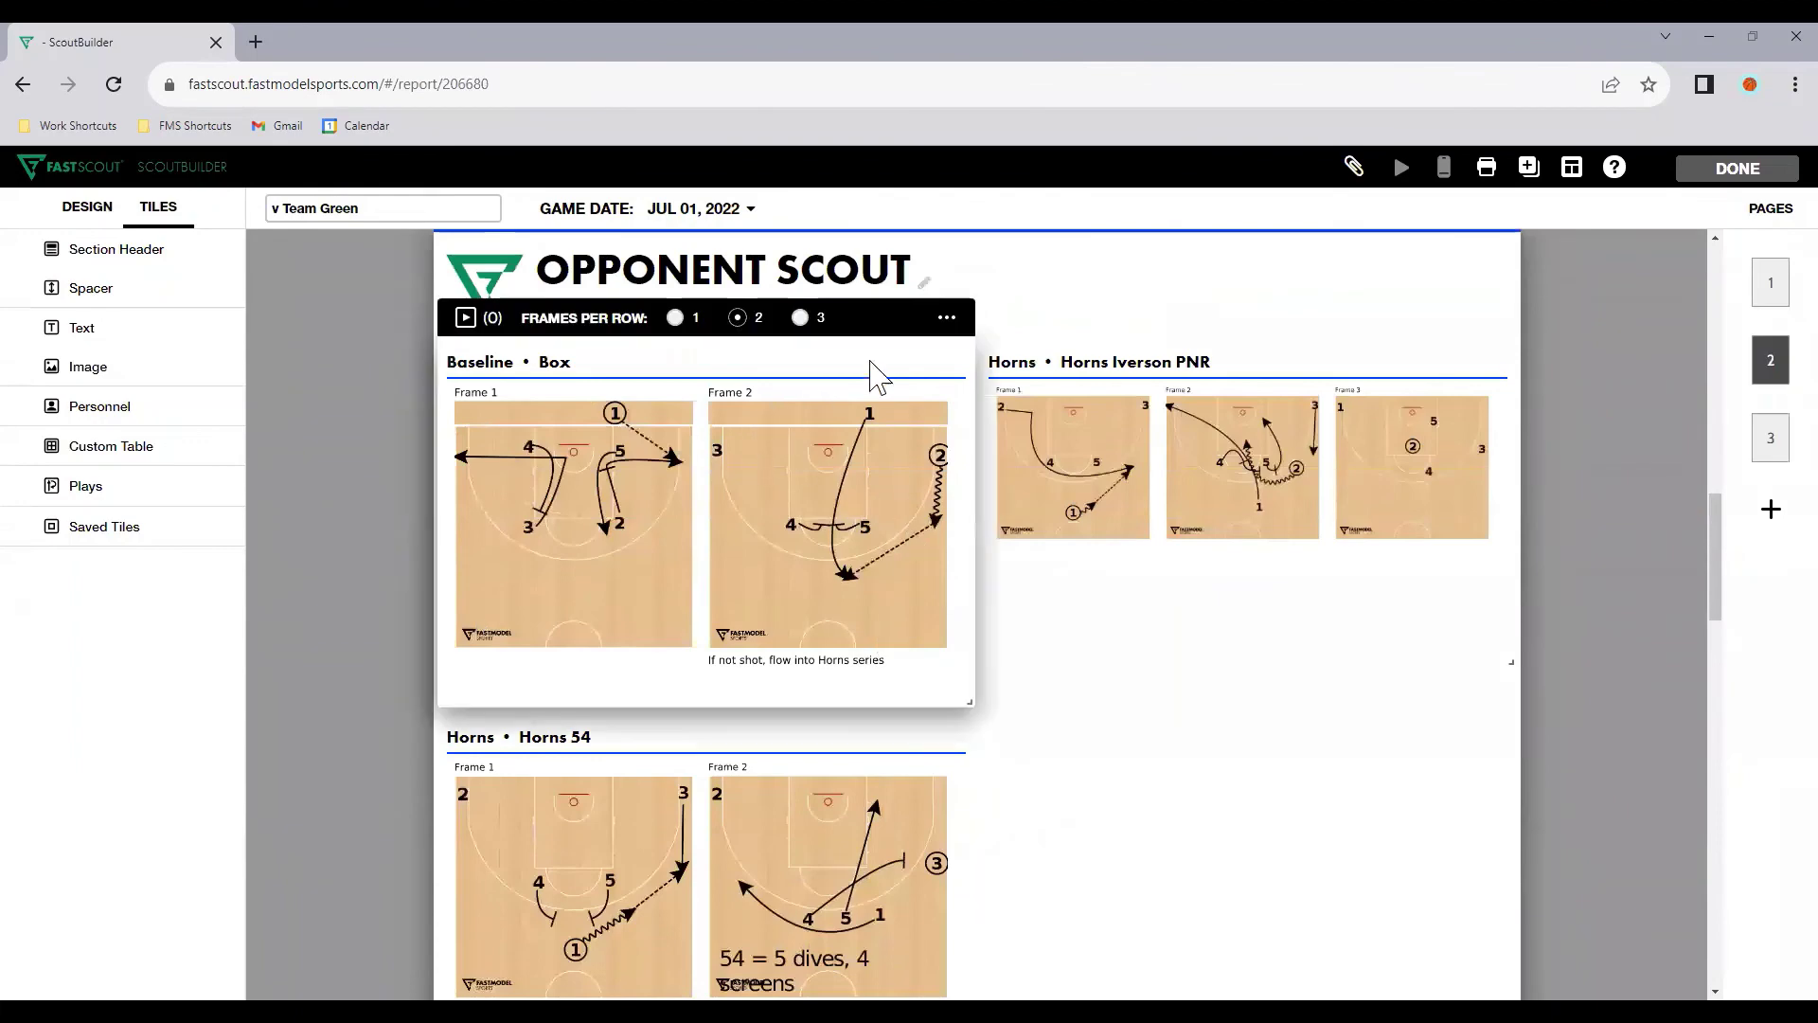
click(947, 317)
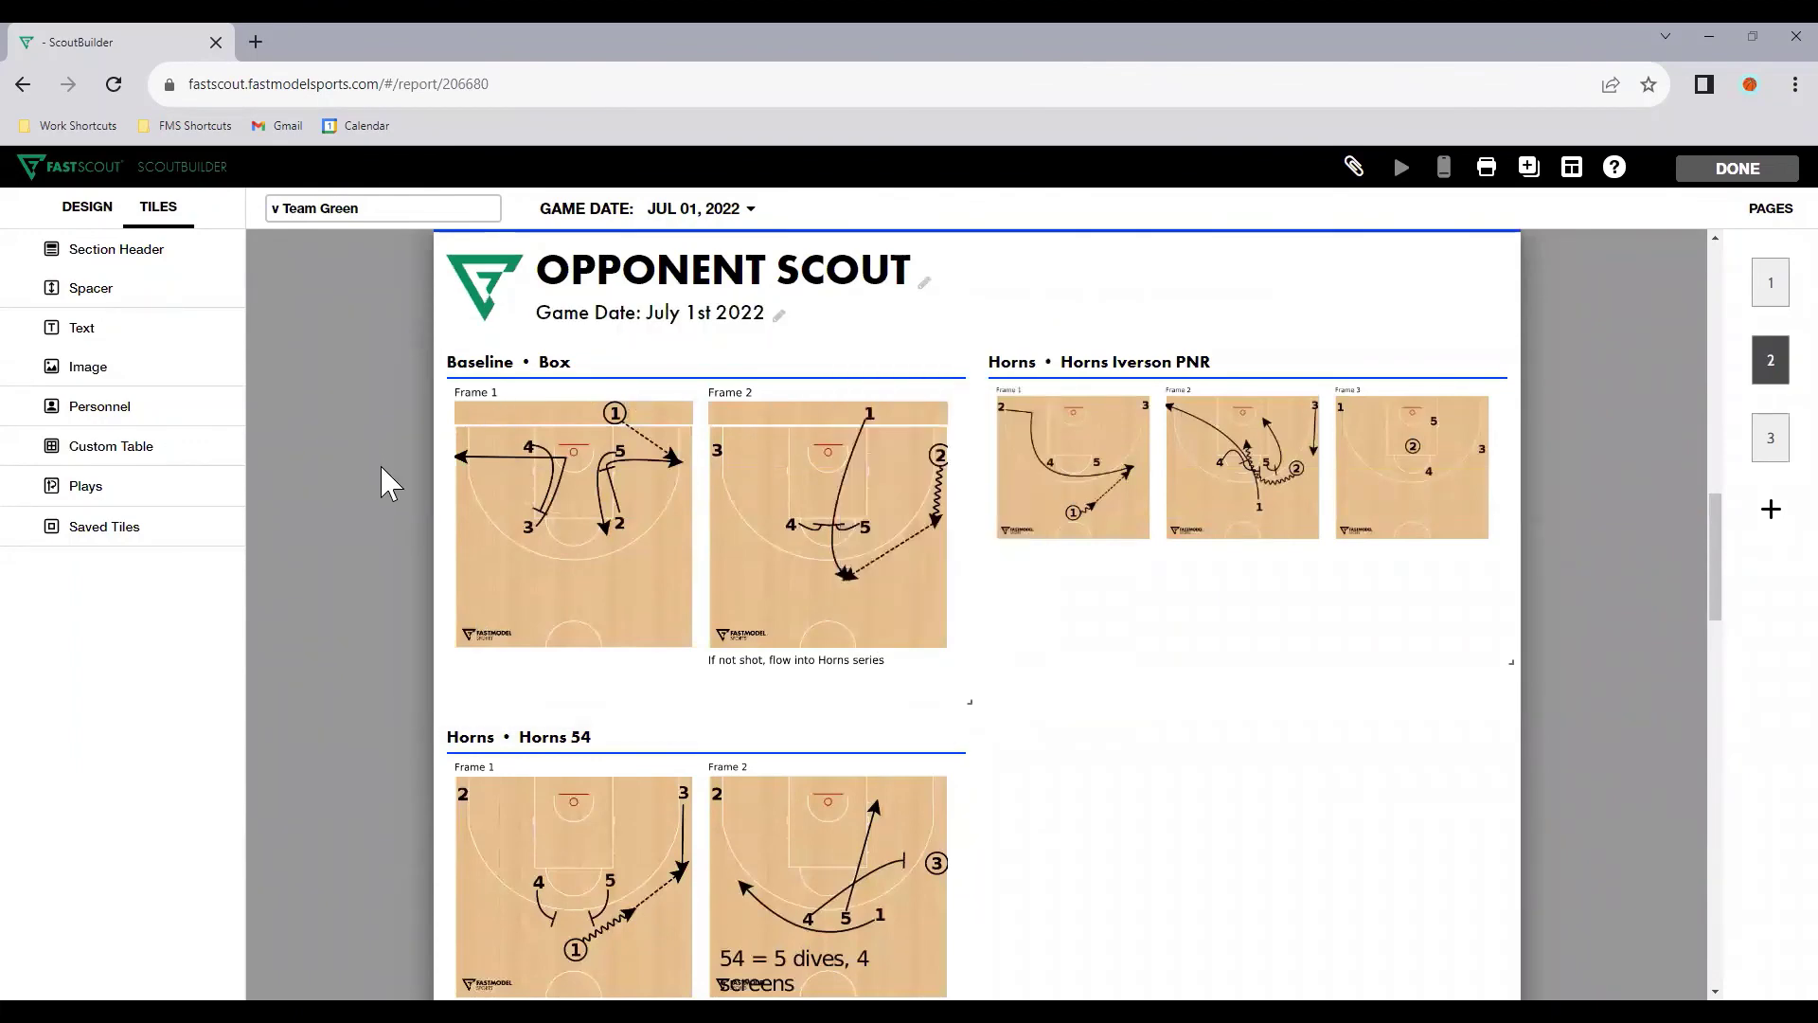
scroll(407, 512, up, 10)
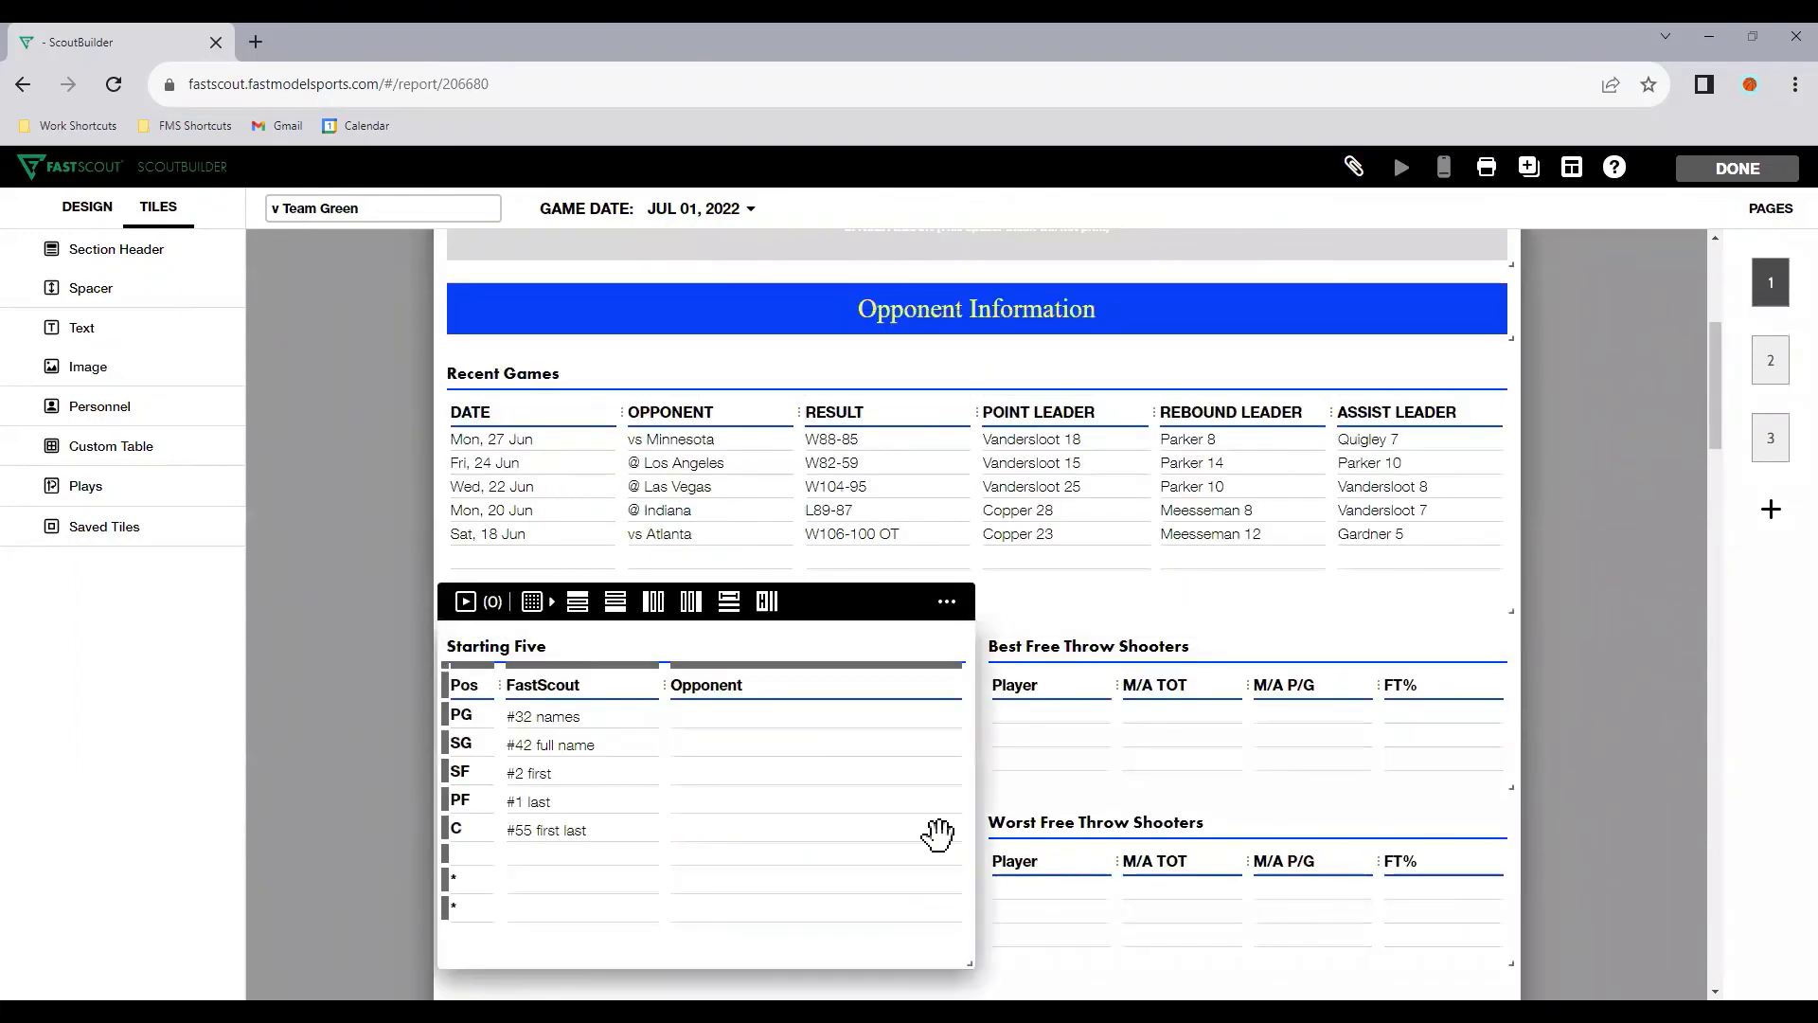
scroll(710, 748, up, 3)
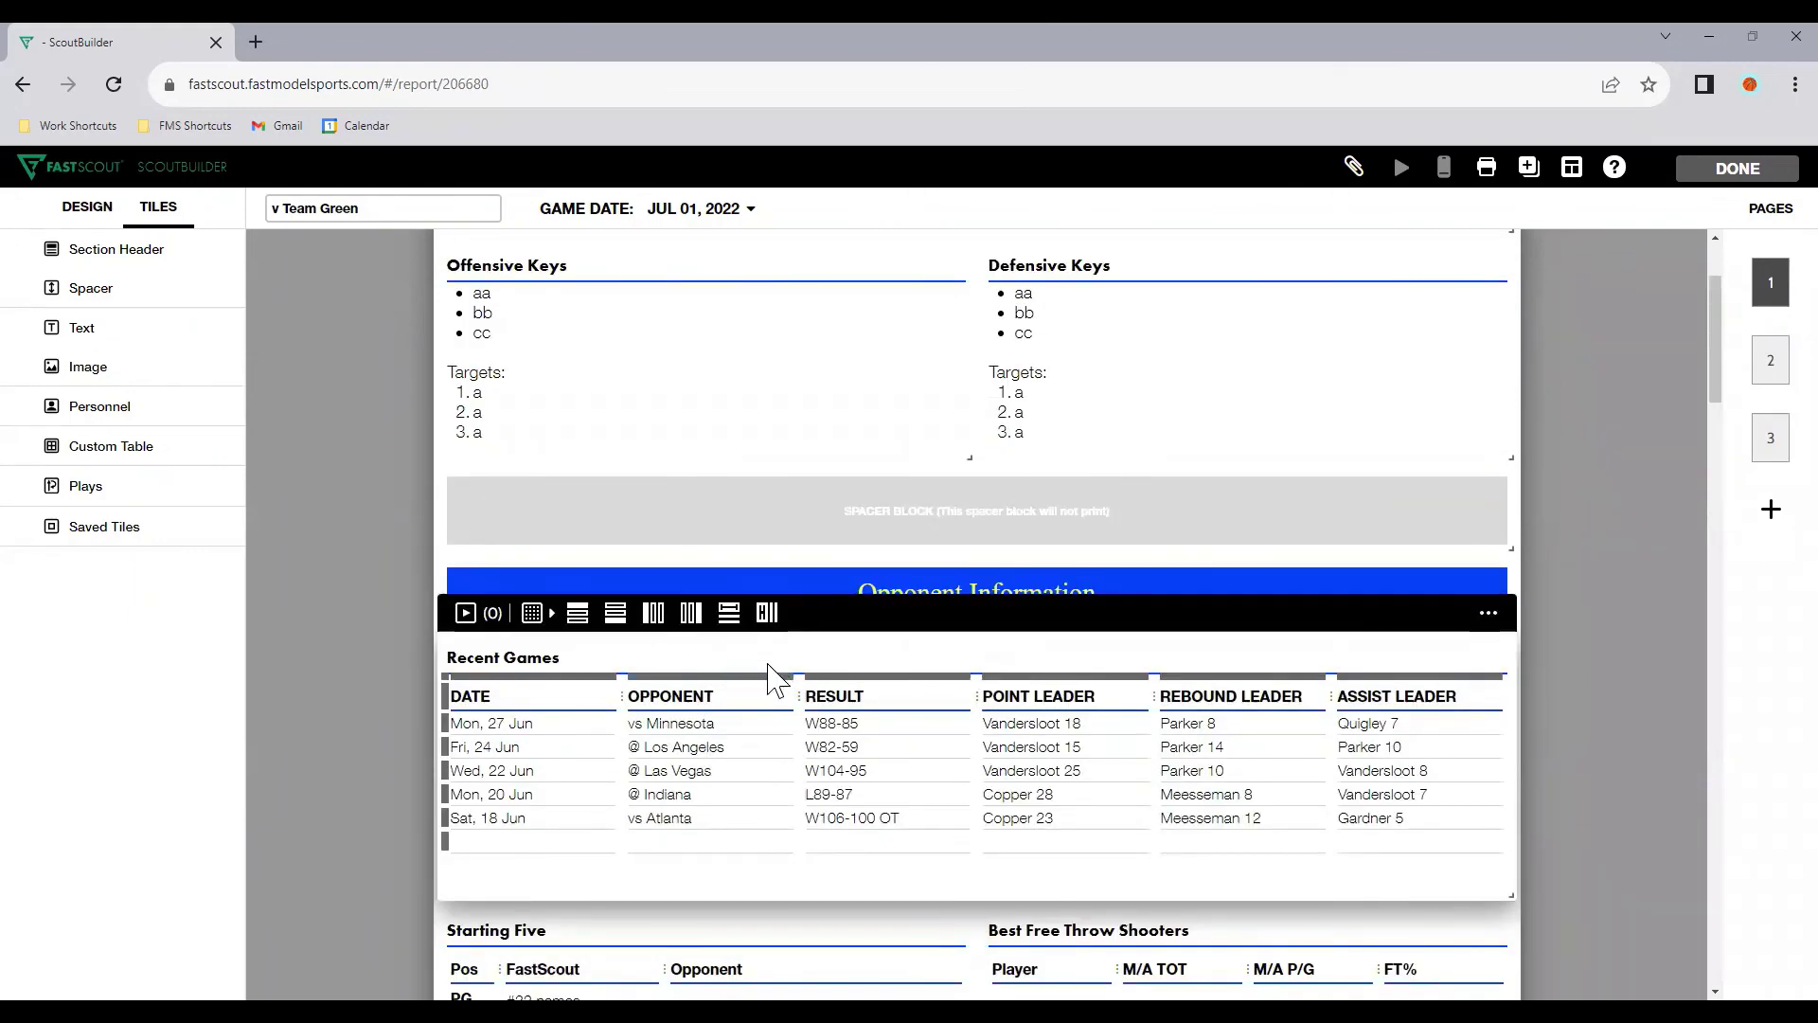
scroll(1425, 672, up, 2)
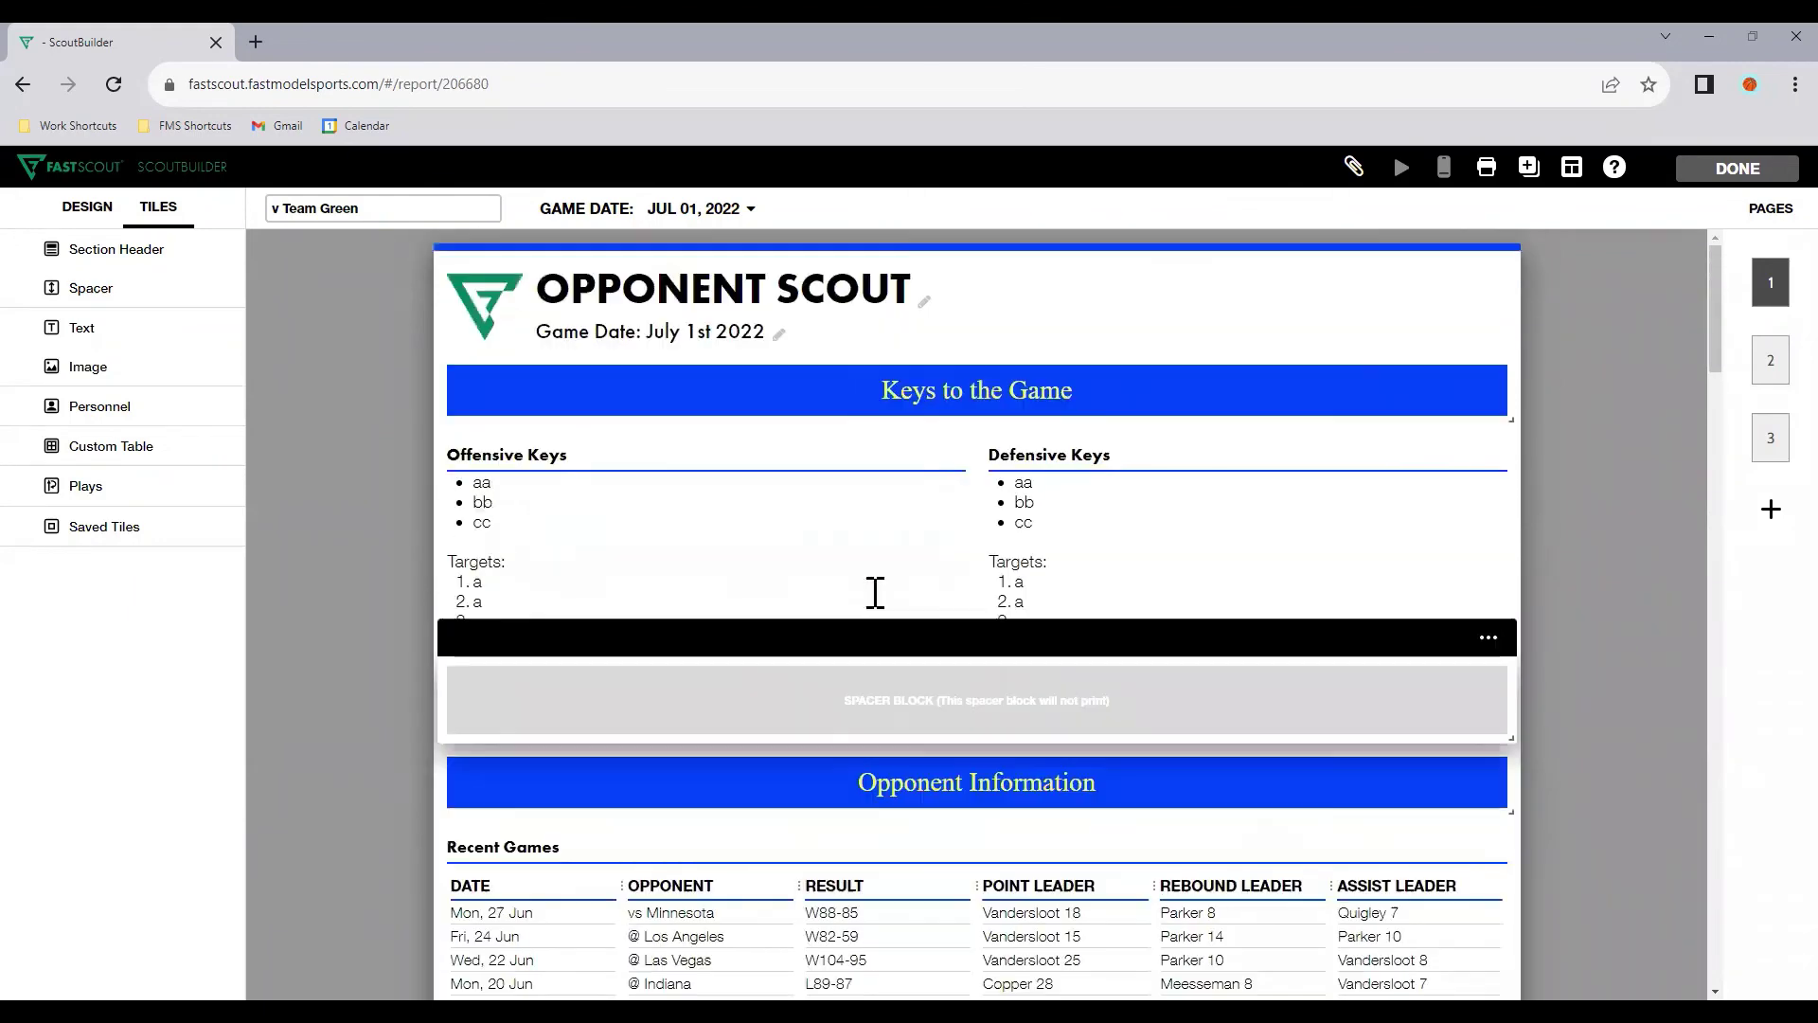